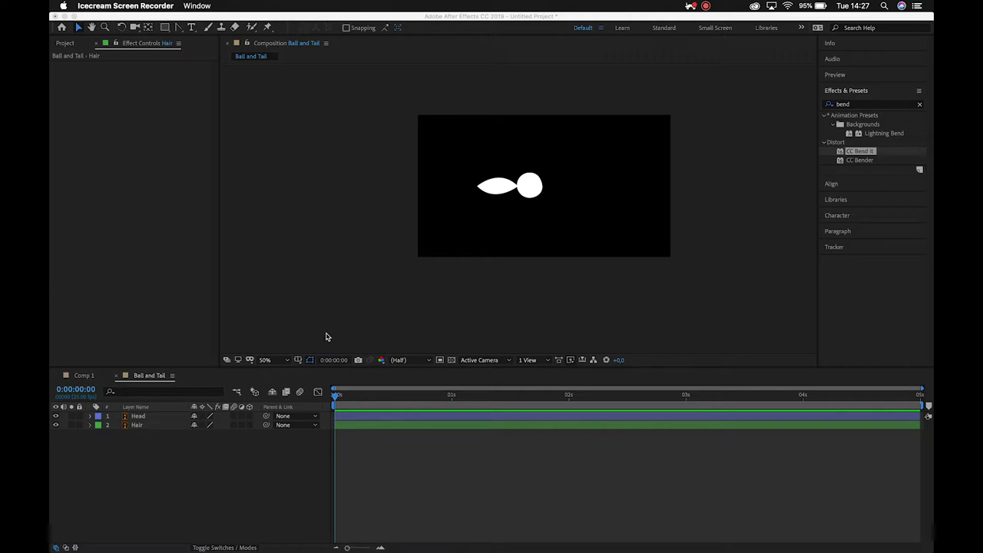
- Rename the Hair layer to Tail
click(161, 419)
click(161, 425)
click(162, 419)
click(162, 425)
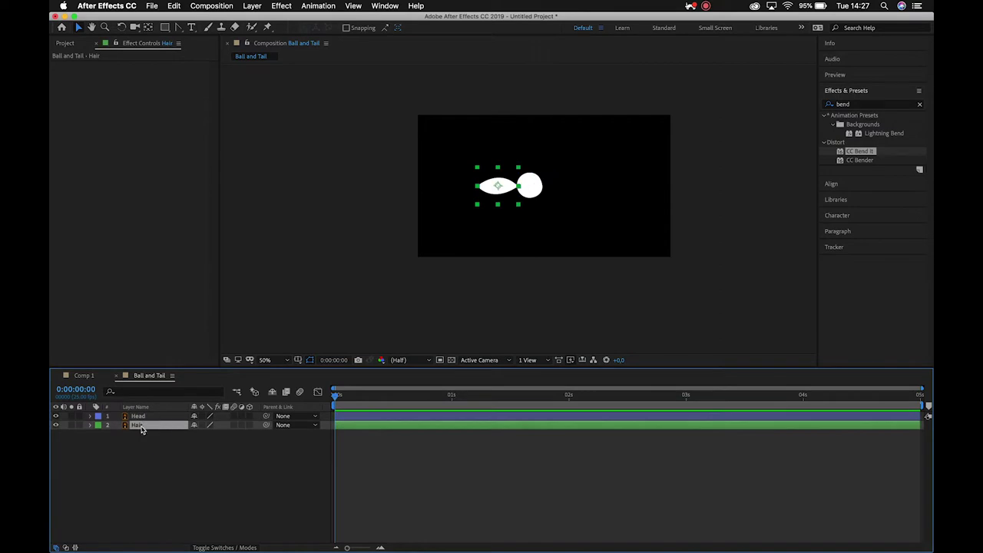
key(Return)
text(T)
key(Return)
click(152, 446)
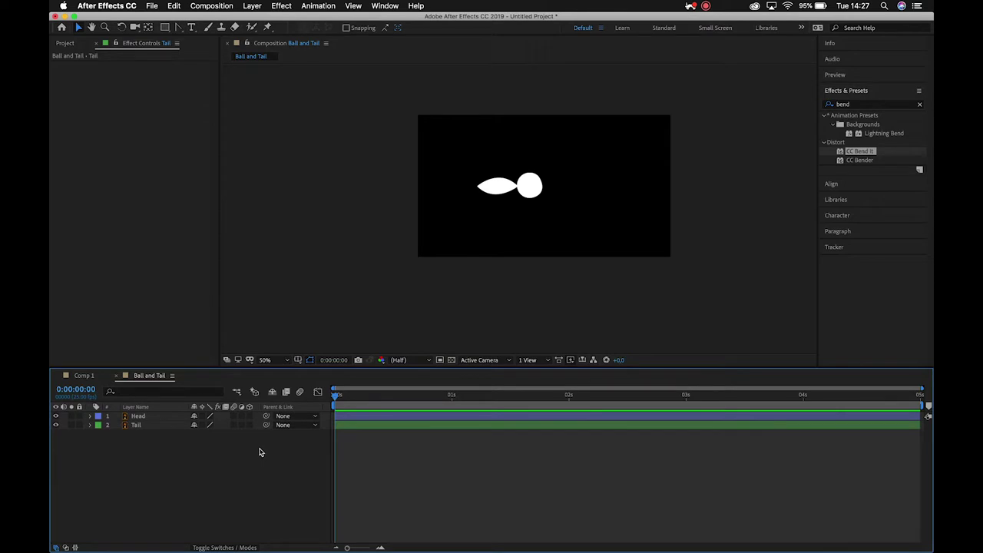
click(526, 189)
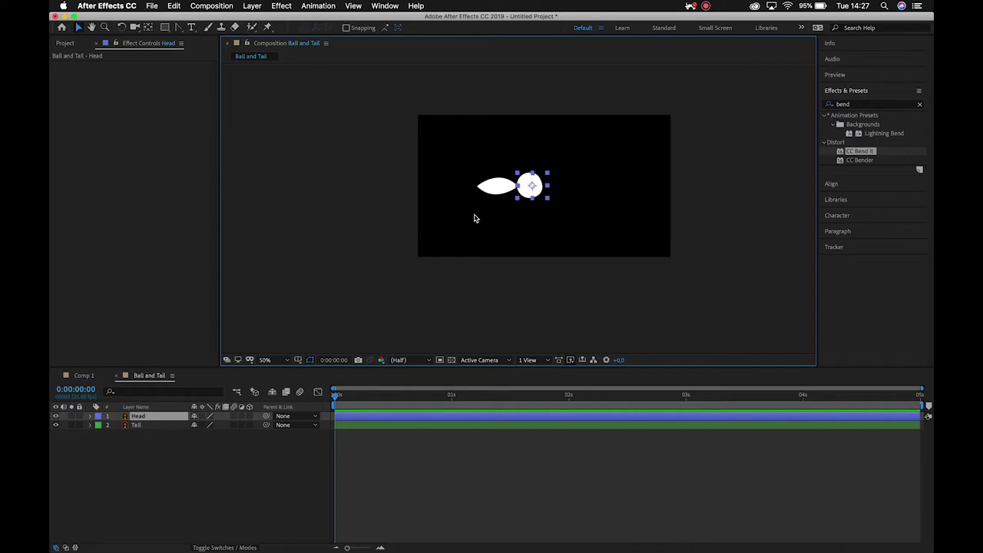
click(490, 256)
click(245, 478)
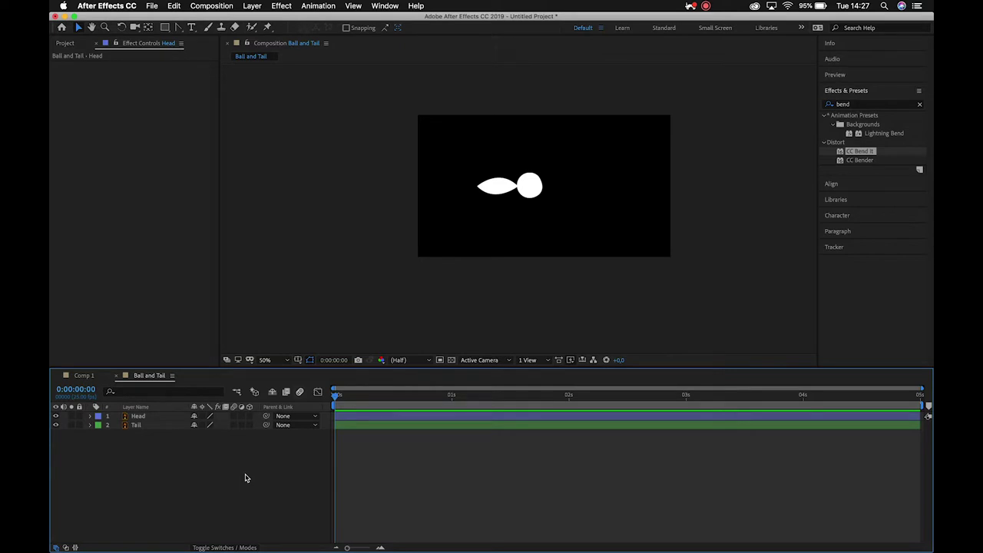
- Move the Head layer's anchor point from its centre to the bottom middle of its bounding box
click(542, 188)
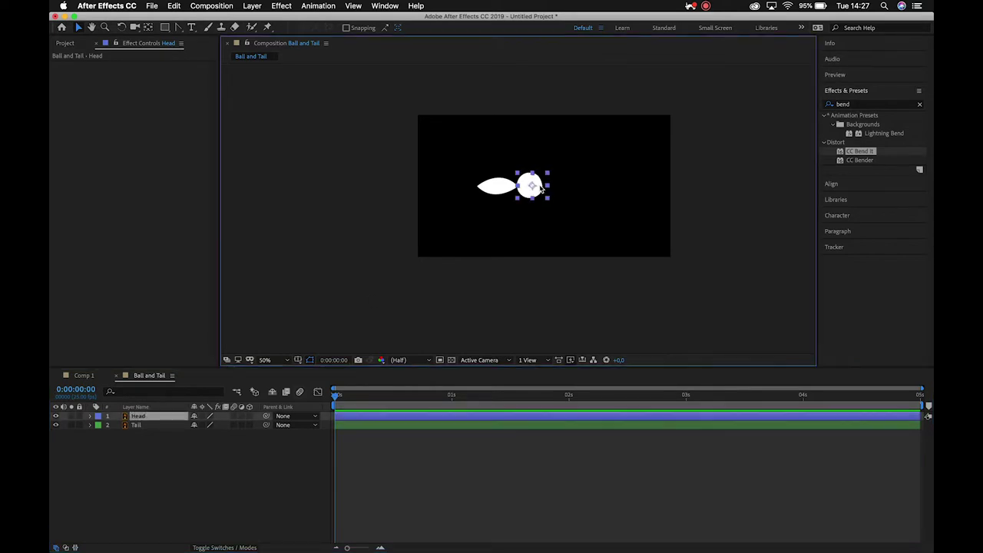
key(z)
click(524, 182)
click(521, 235)
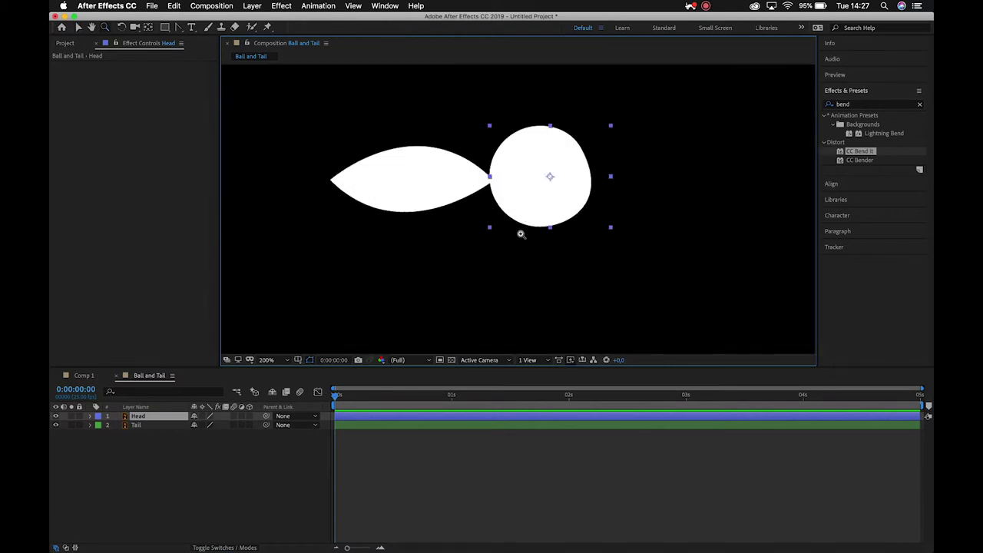
key(v)
key(y)
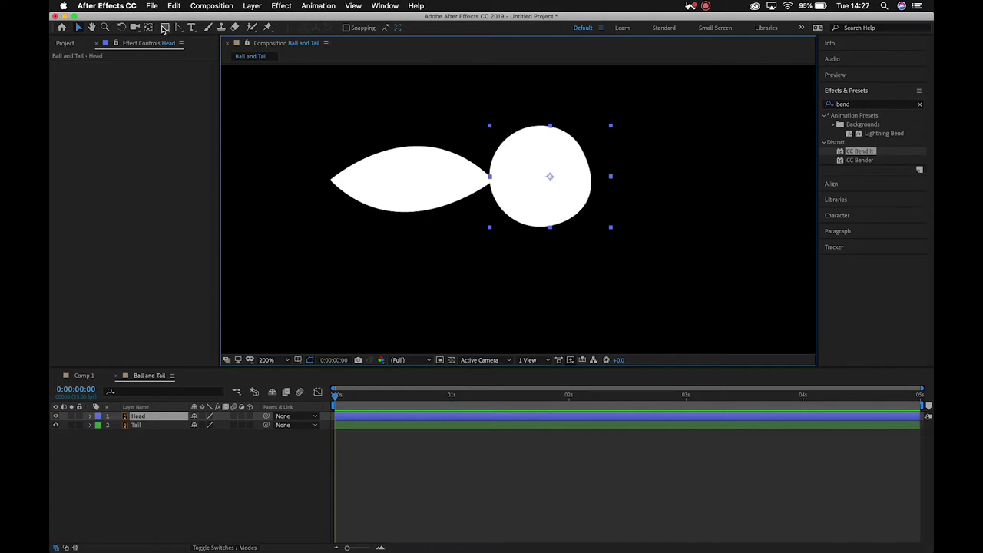
drag(550, 177, 550, 228)
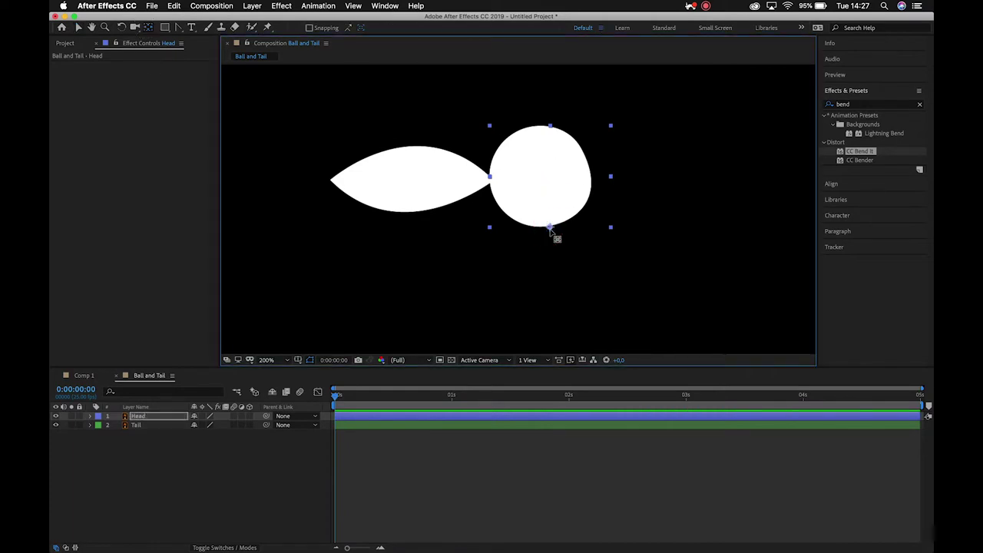
key(v)
- Move the Tail layer's anchor point to the tail's right end, where it meets the head
click(456, 182)
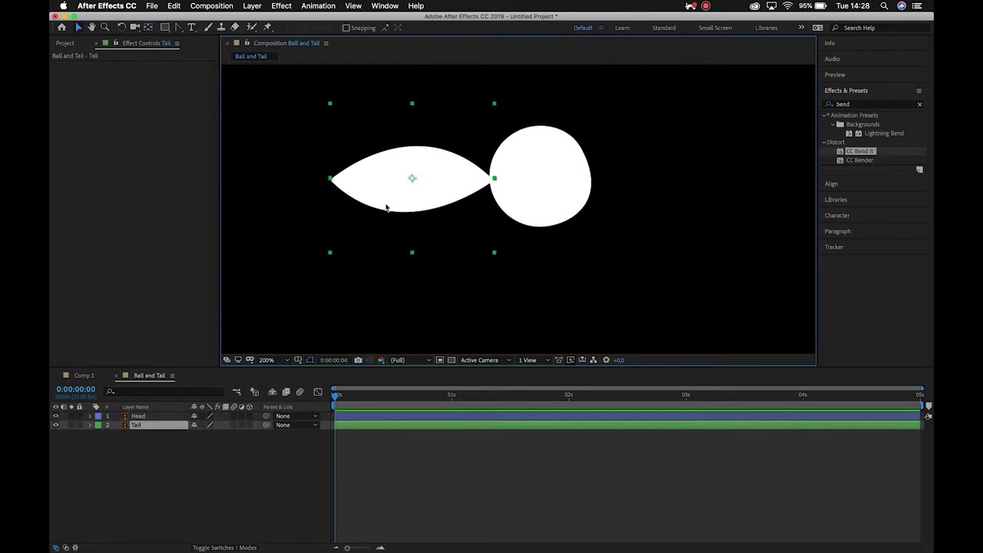
click(149, 28)
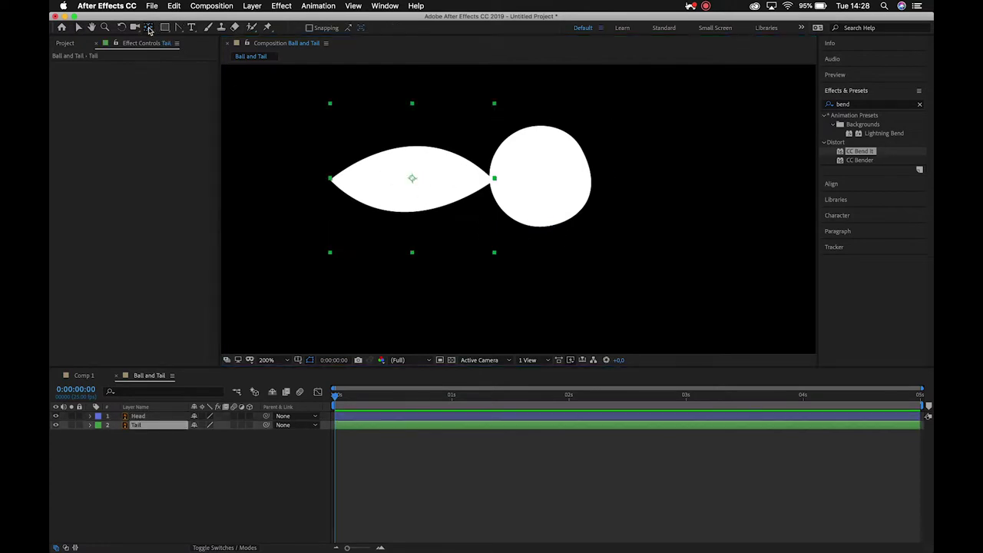
drag(412, 181, 495, 180)
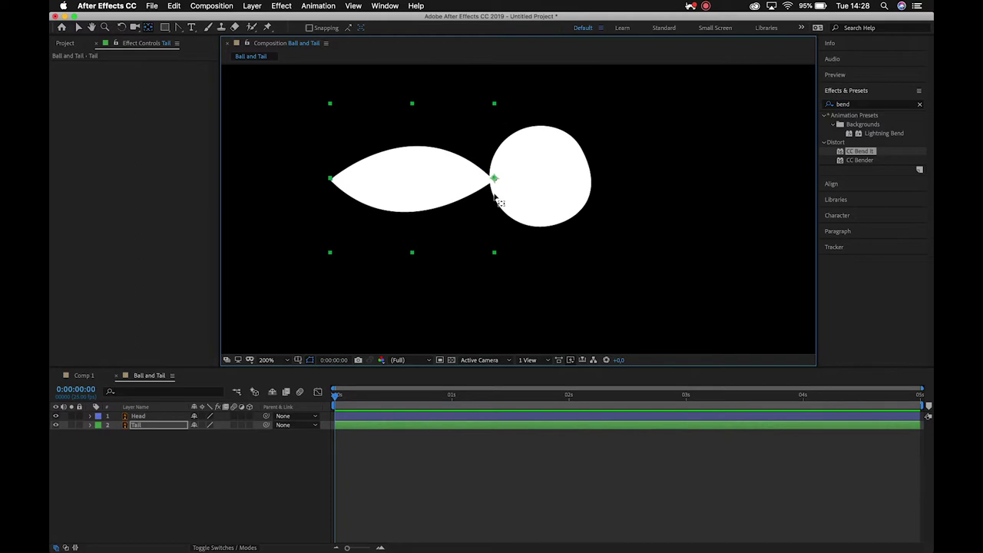
key(v)
click(461, 257)
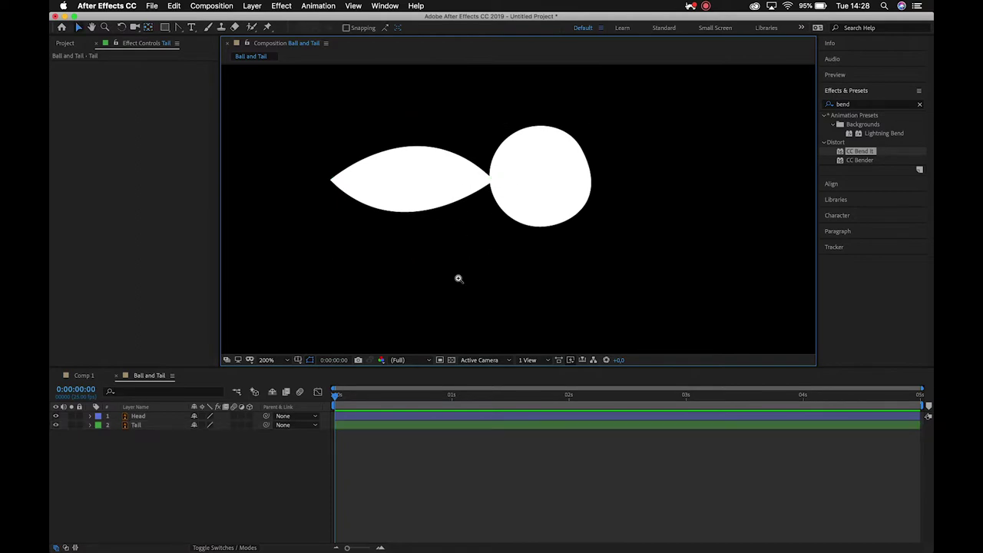
- Create a new null object in the Ball and Tail composition
alt+click(458, 279)
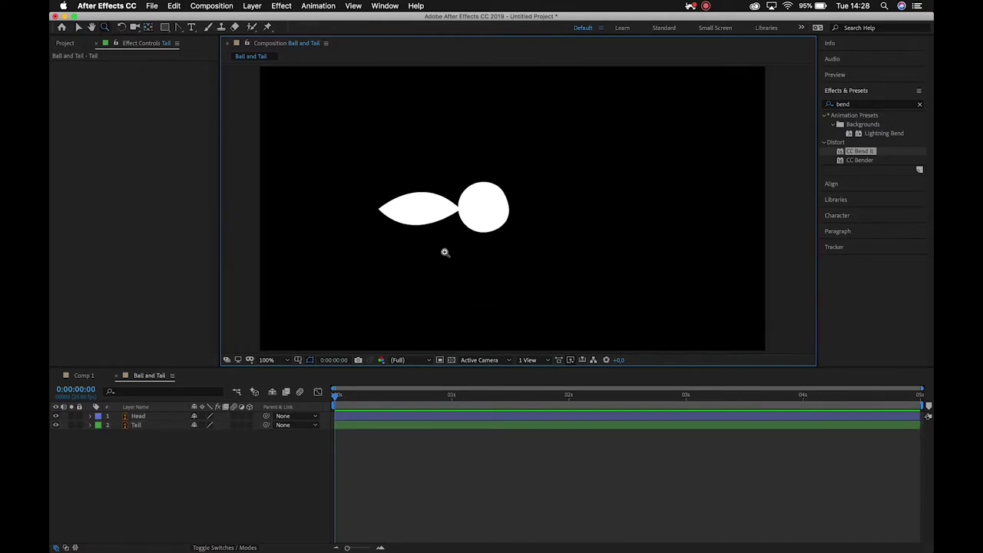
click(445, 252)
alt+click(445, 252)
alt+click(445, 252)
alt+click(413, 248)
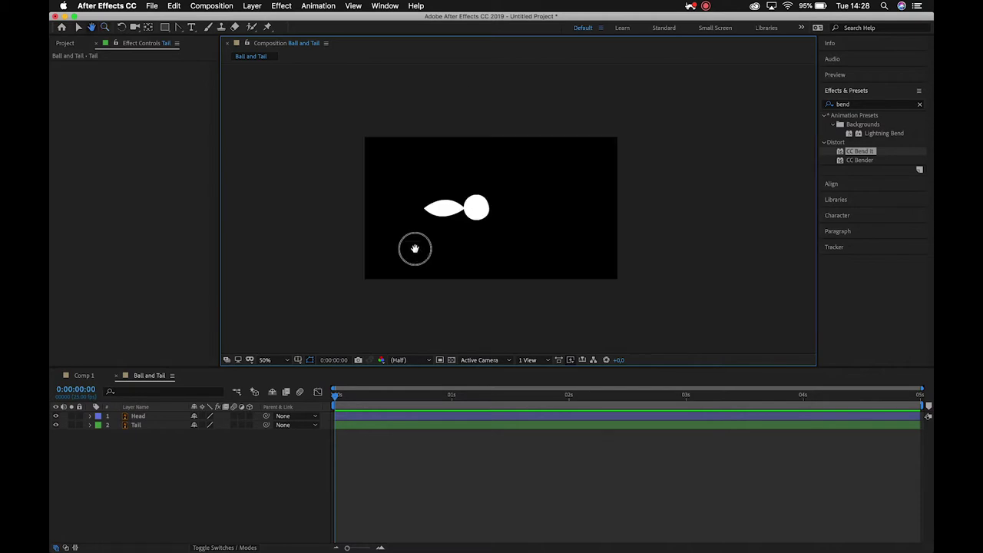
click(252, 6)
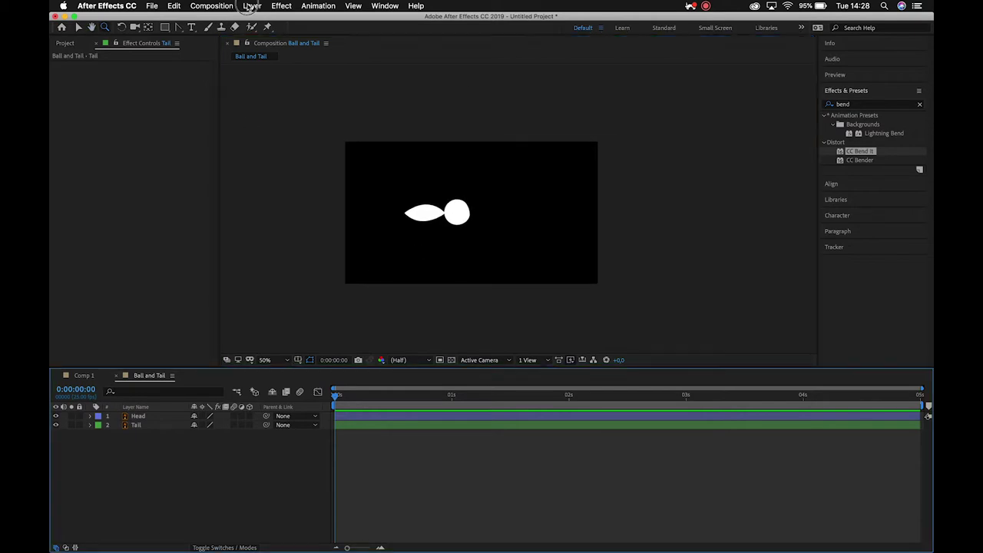
mouse_move(267, 25)
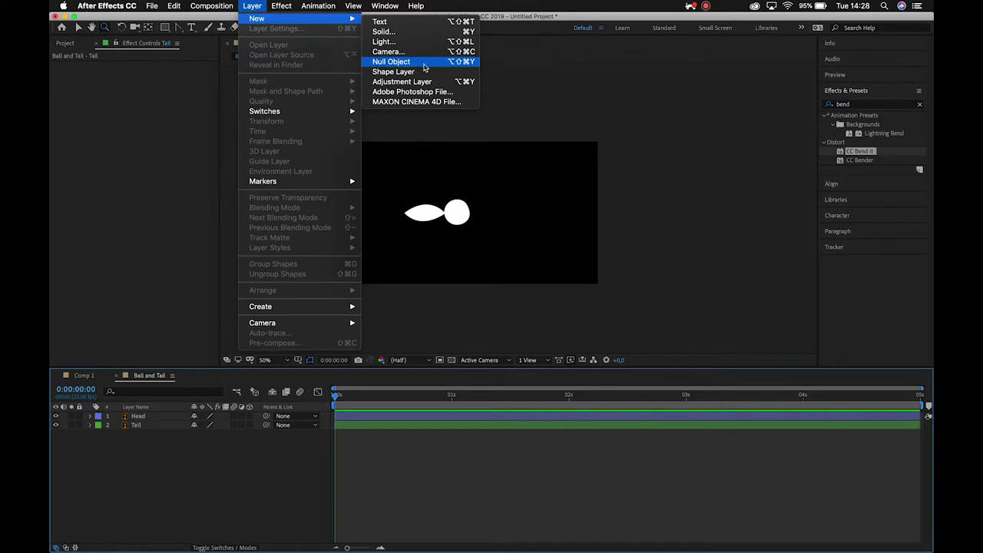
click(423, 64)
key(v)
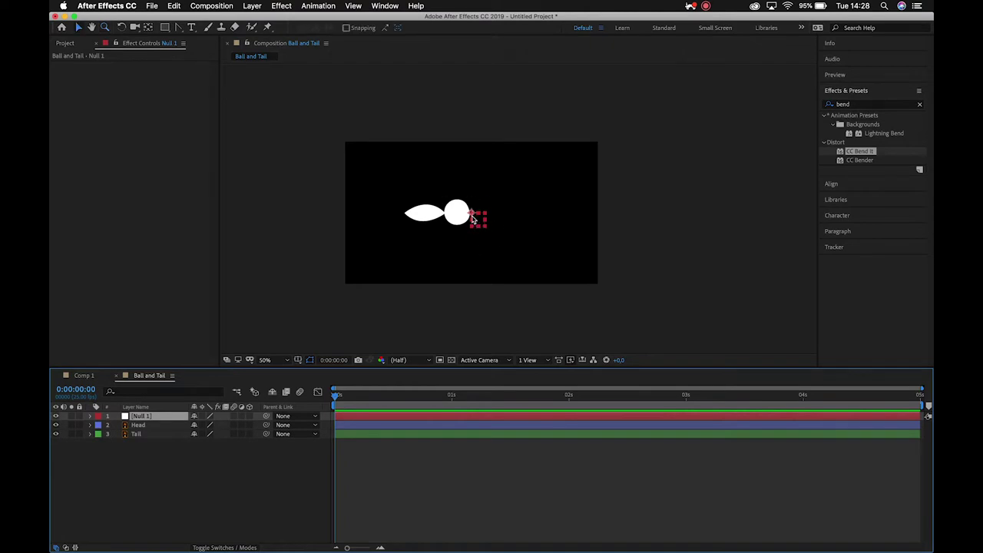
- Move the null object so its corner anchor point sits at the centre of the head
scroll(476, 216, up, 4)
drag(607, 204, 535, 229)
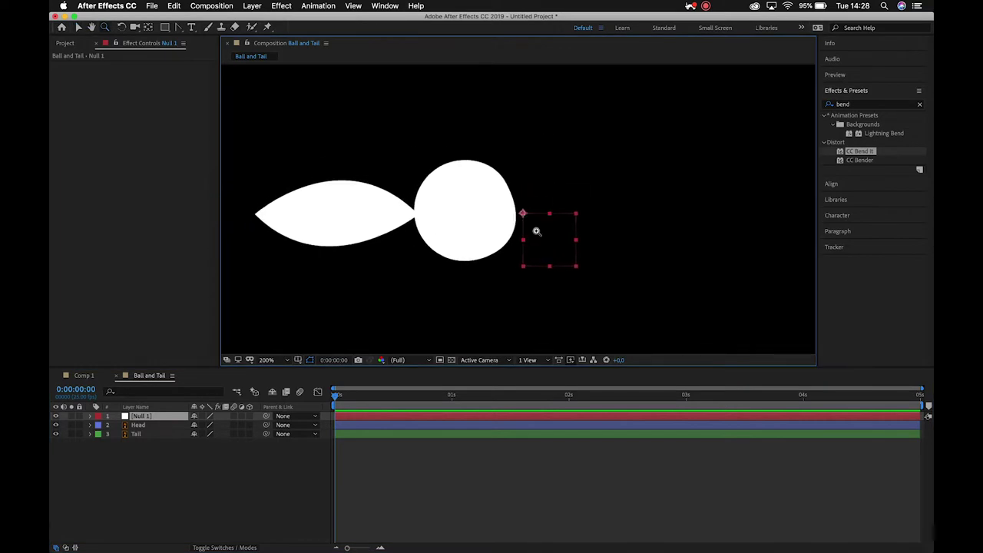
key(v)
click(164, 417)
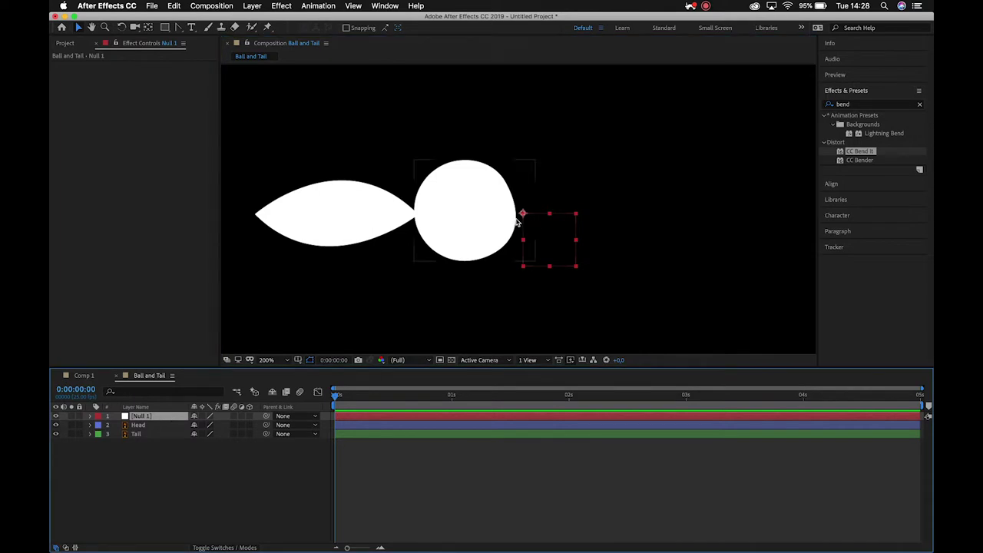
drag(523, 215, 465, 217)
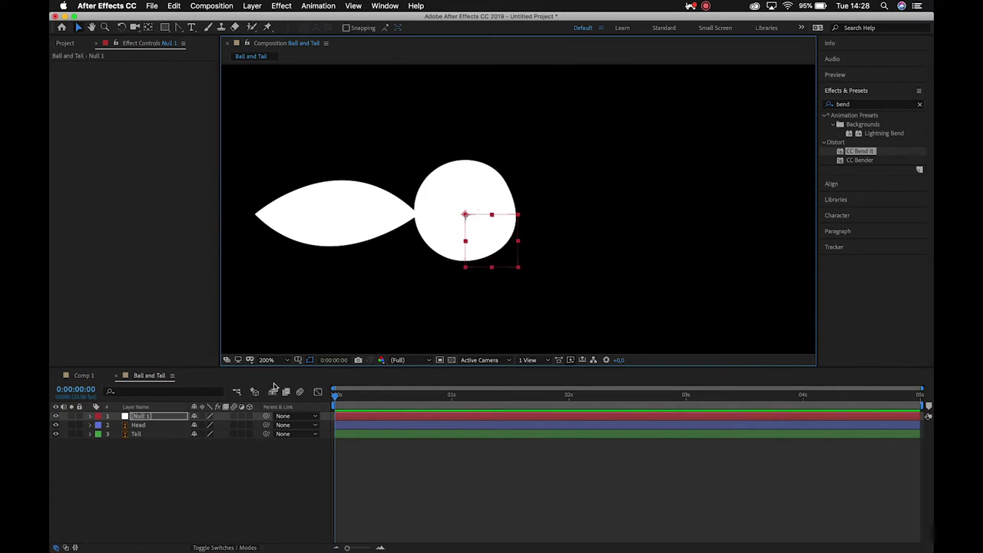
- Place the null object's anchor point at the middle of its own box and recentre the null on the head
click(159, 416)
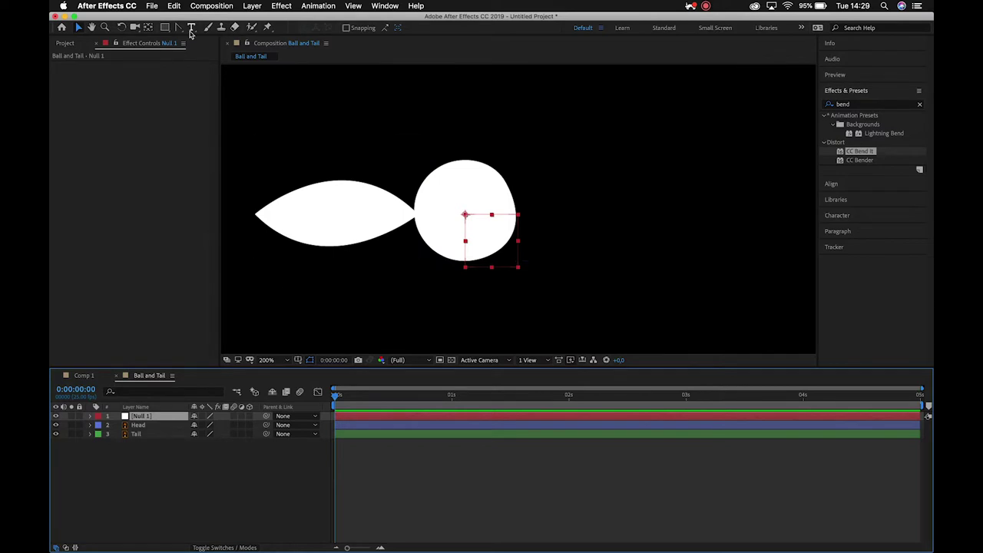
click(148, 28)
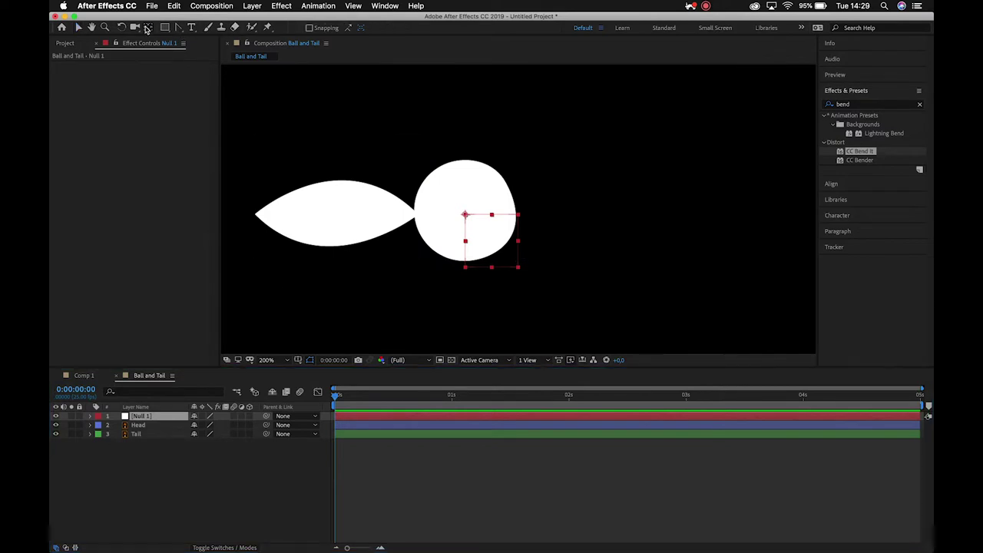
click(465, 217)
drag(466, 216, 491, 242)
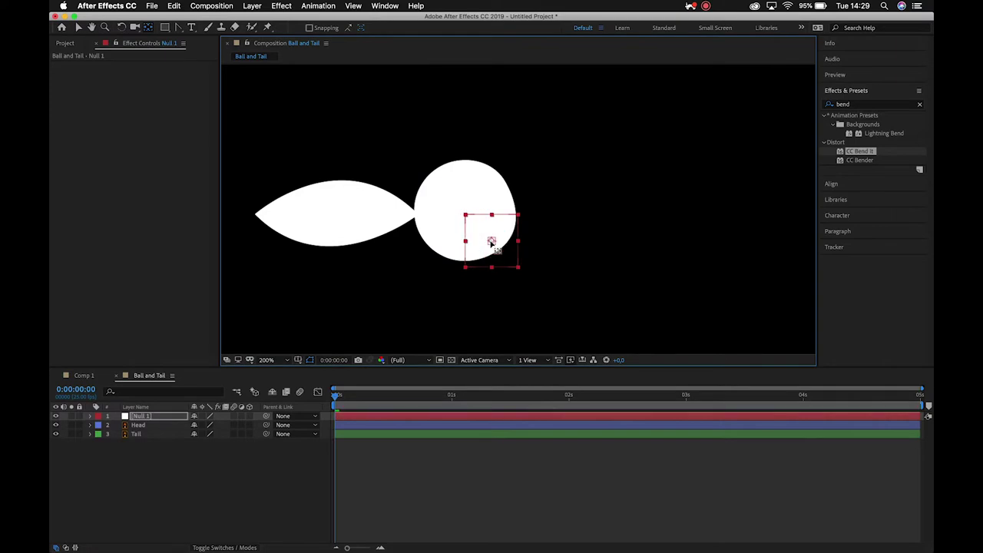
key(v)
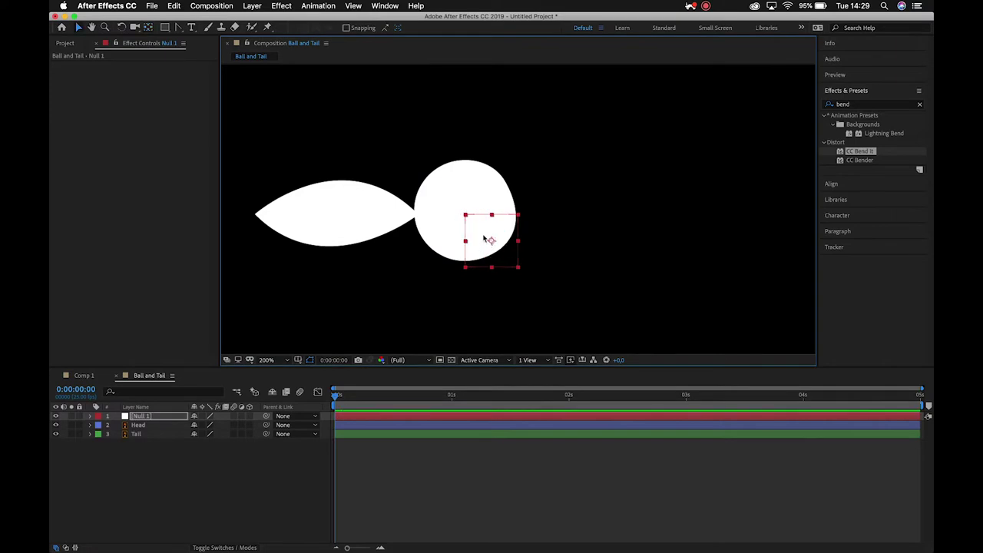
drag(492, 243, 464, 214)
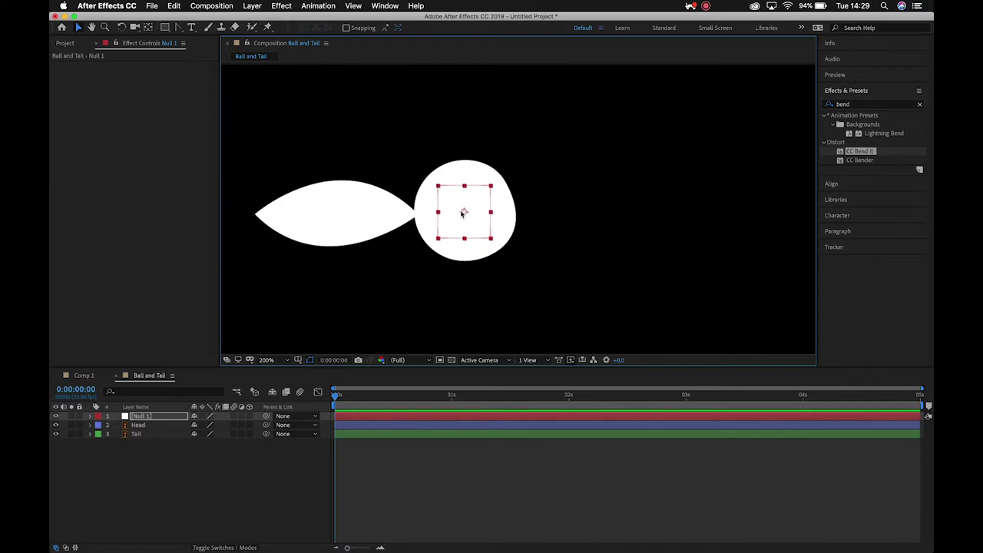
mouse_move(464, 215)
mouse_down()
mouse_move(505, 230)
mouse_move(466, 189)
mouse_move(463, 212)
mouse_move(513, 174)
mouse_move(500, 151)
mouse_move(502, 196)
mouse_move(491, 192)
mouse_move(492, 179)
mouse_move(456, 221)
mouse_move(464, 214)
mouse_up()
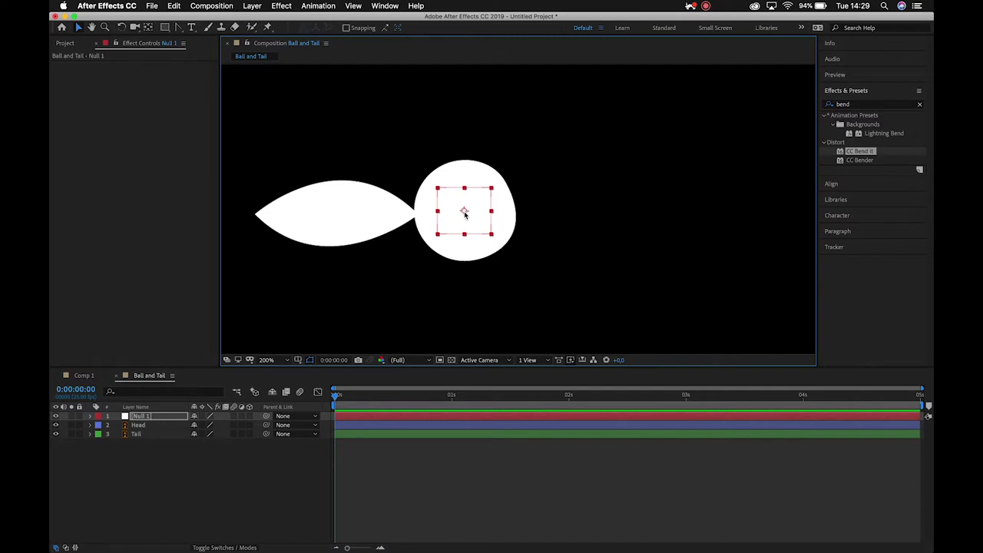
- Parent both the Head and Tail layers to Null 1
click(165, 424)
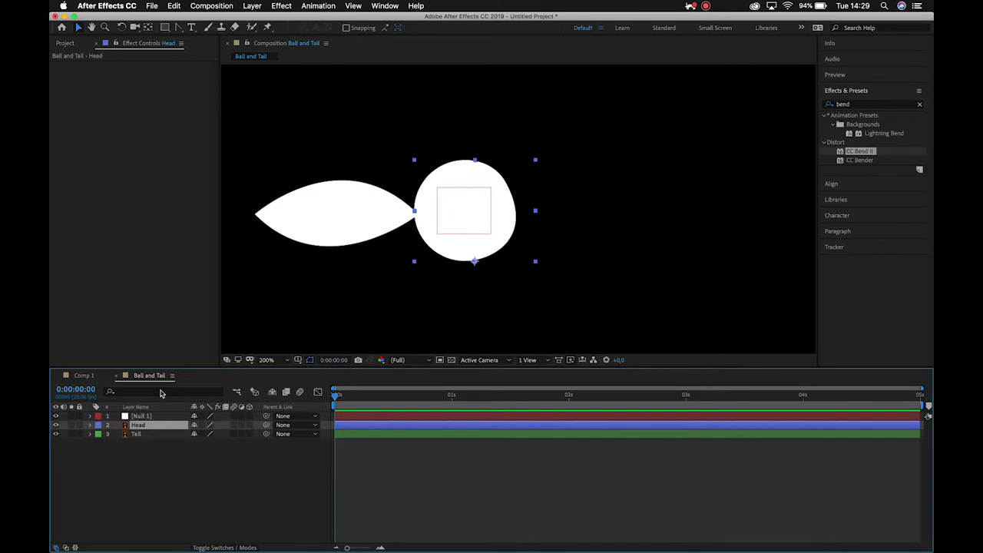
drag(158, 439, 176, 430)
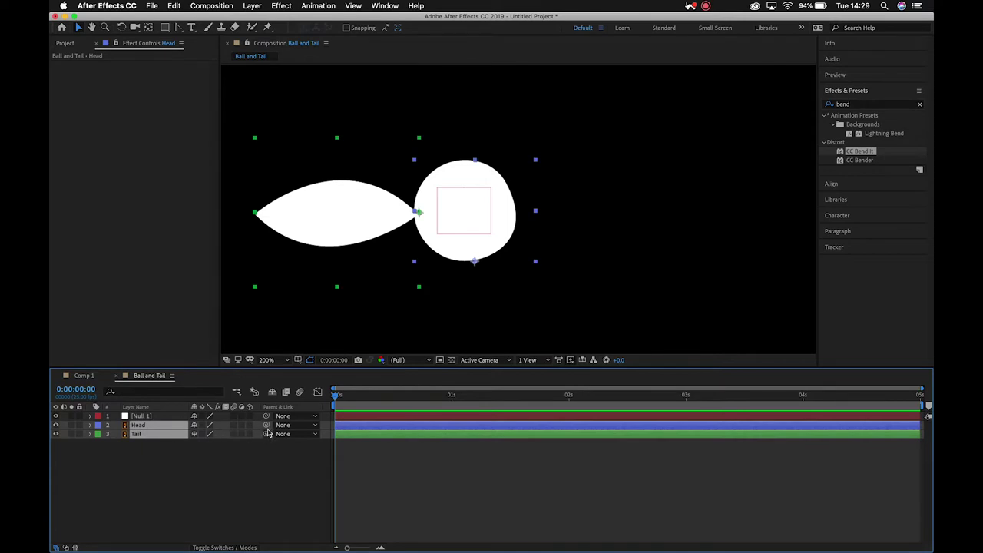
drag(266, 425, 156, 422)
click(296, 426)
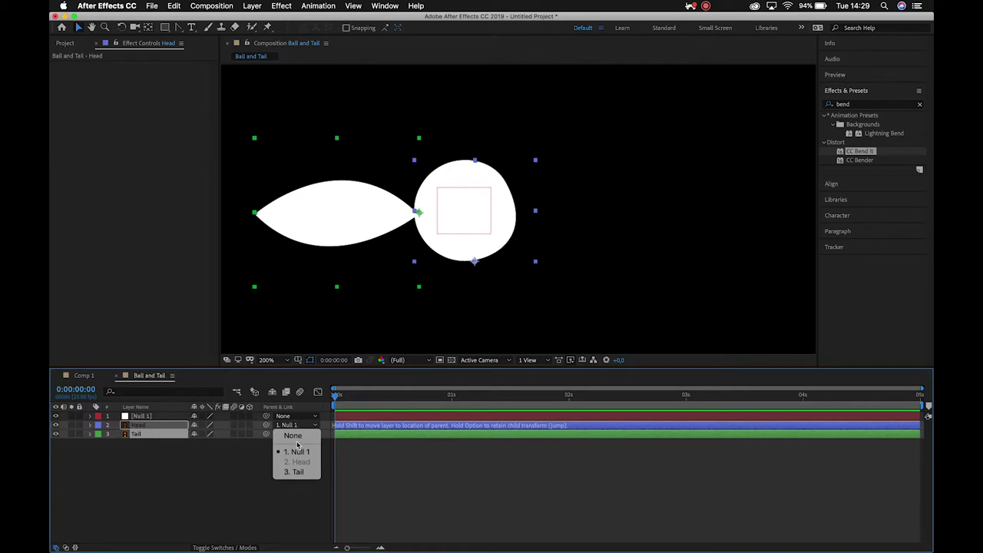
click(297, 452)
click(276, 461)
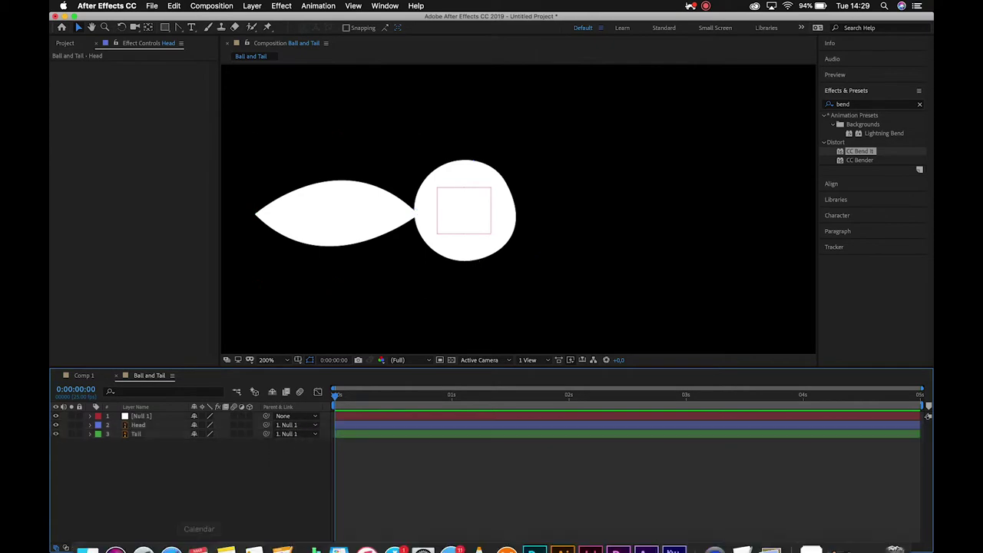
click(225, 548)
click(225, 548)
click(221, 548)
click(215, 547)
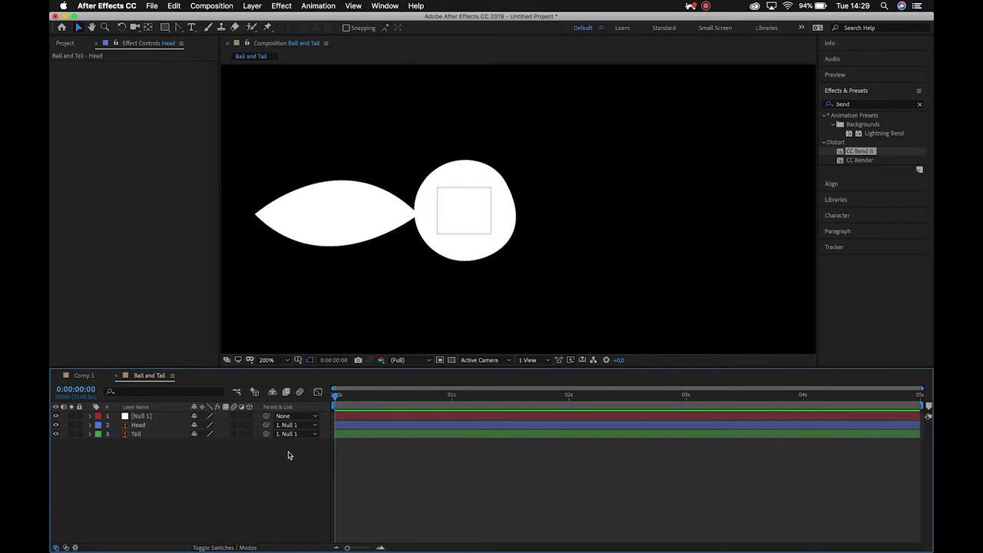
click(292, 424)
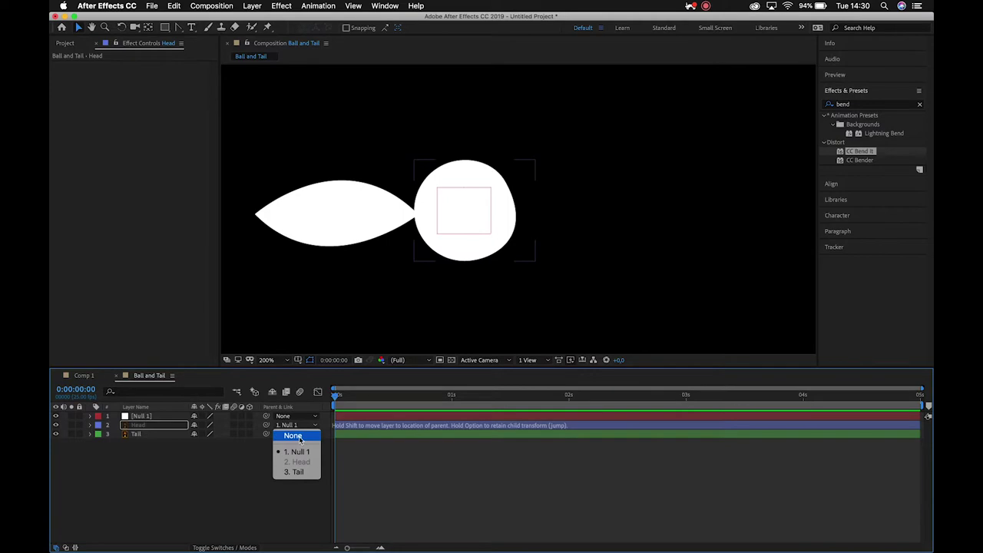
click(307, 456)
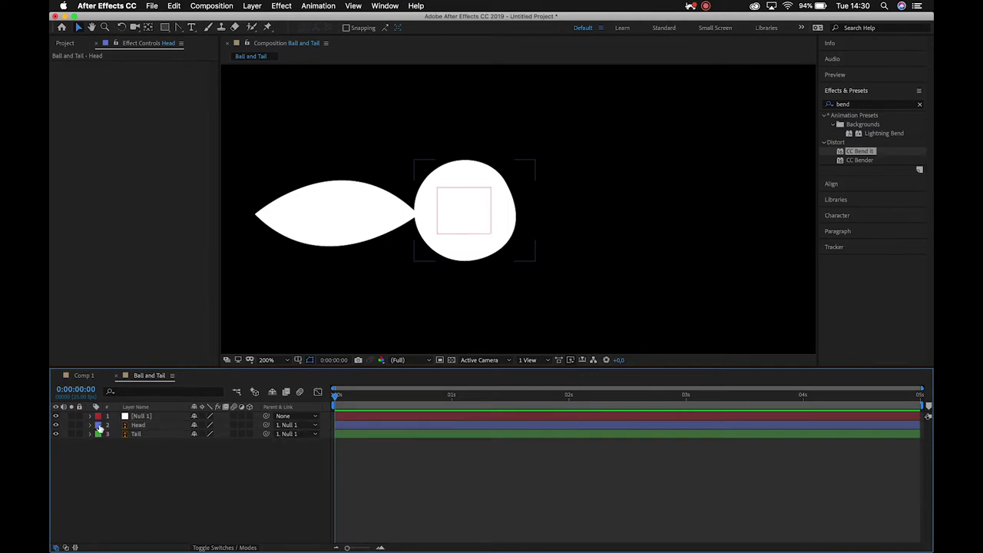
- Lock the Head and Tail layers and select the null object on the head in the composition
drag(79, 425, 78, 434)
key(z)
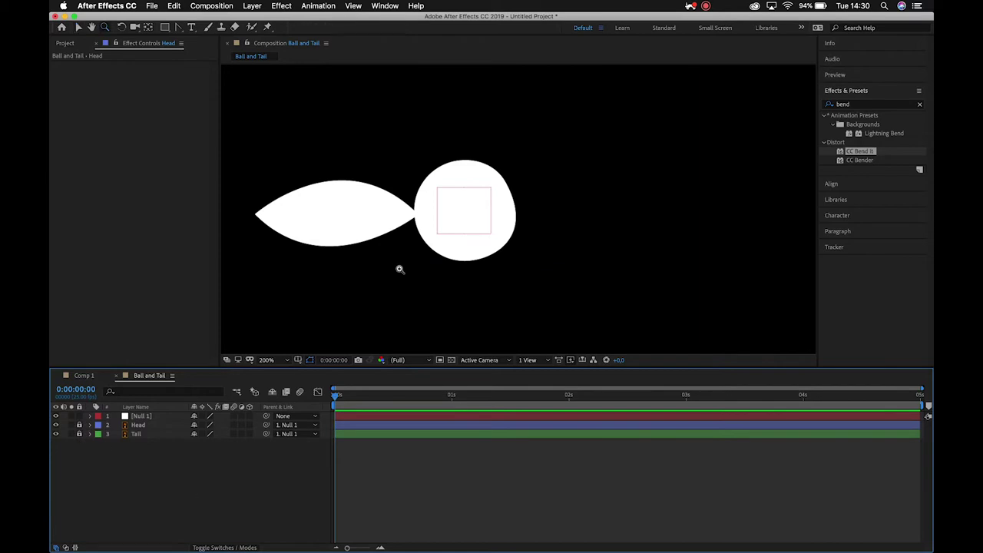
alt+click(453, 209)
alt+click(518, 223)
drag(517, 222, 491, 266)
key(v)
click(495, 206)
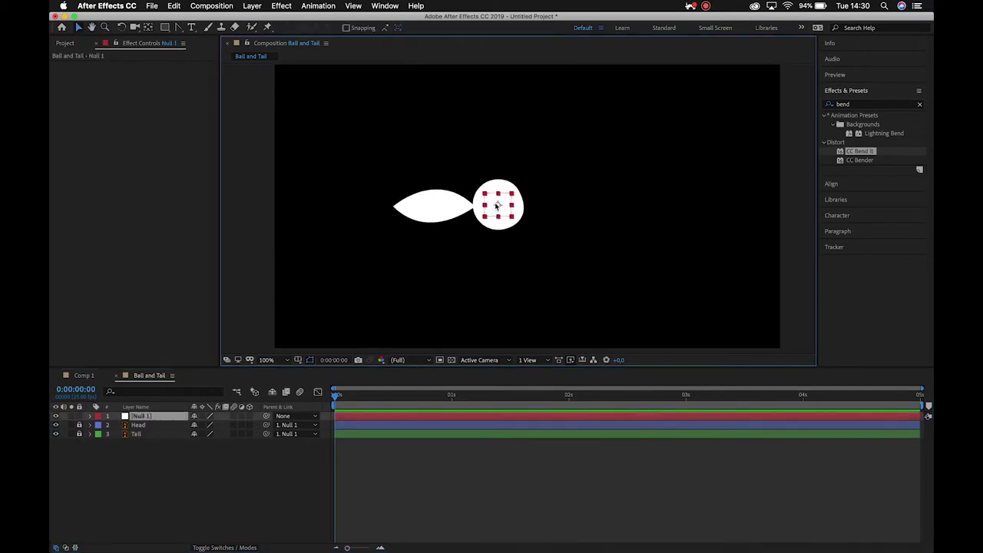
- Move the null object with its parented head and tail to the lower-left area of the composition
drag(497, 206, 499, 252)
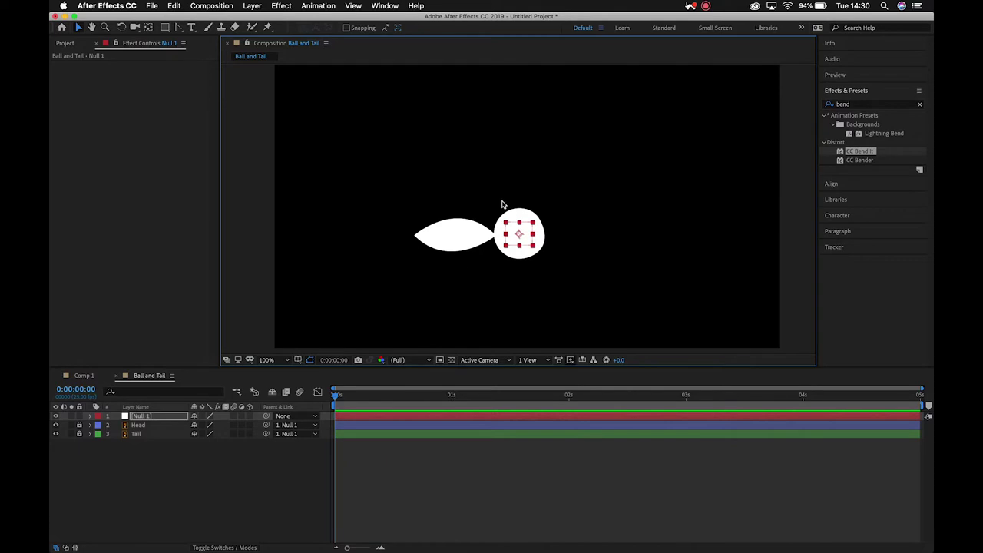
drag(519, 237, 408, 271)
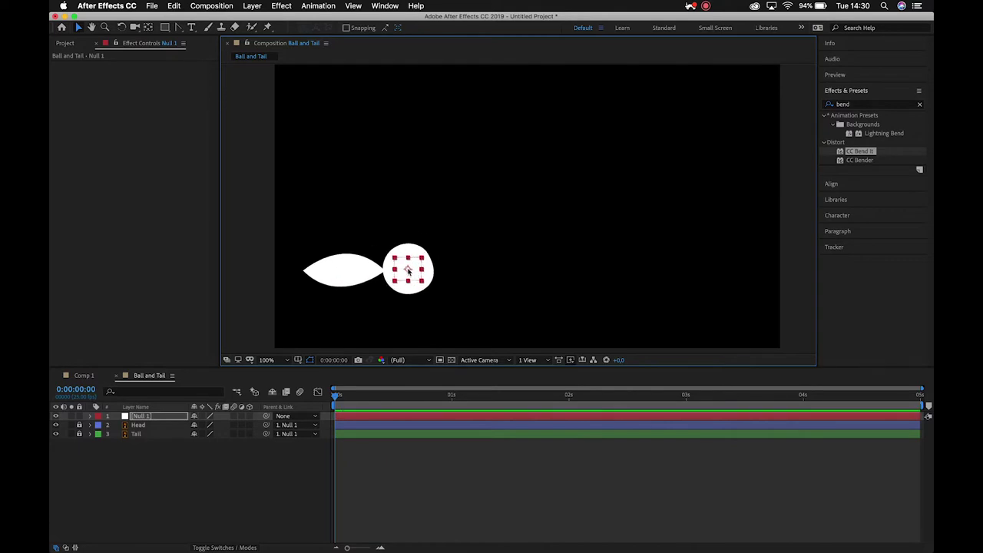
scroll(408, 269, down, 5)
scroll(469, 234, up, 5)
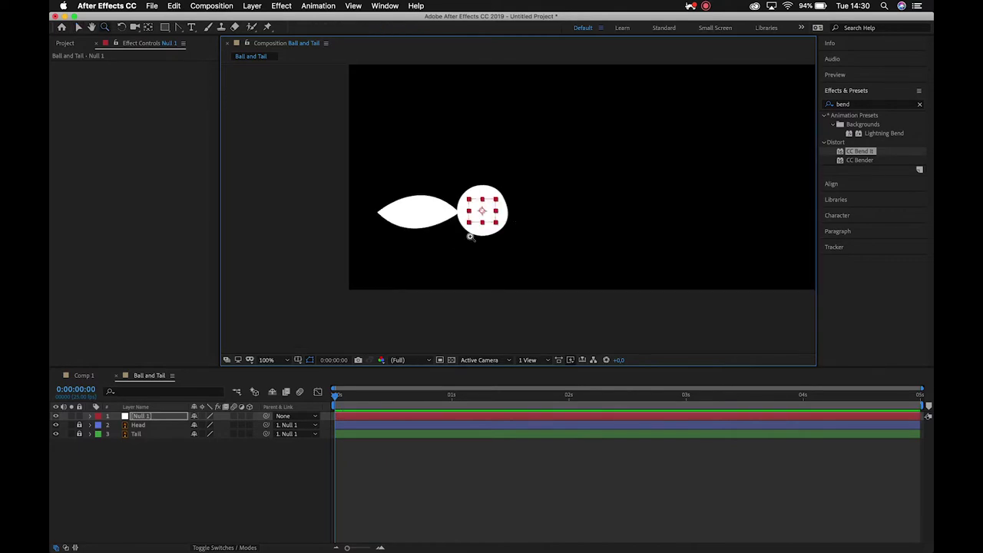
drag(386, 256, 396, 274)
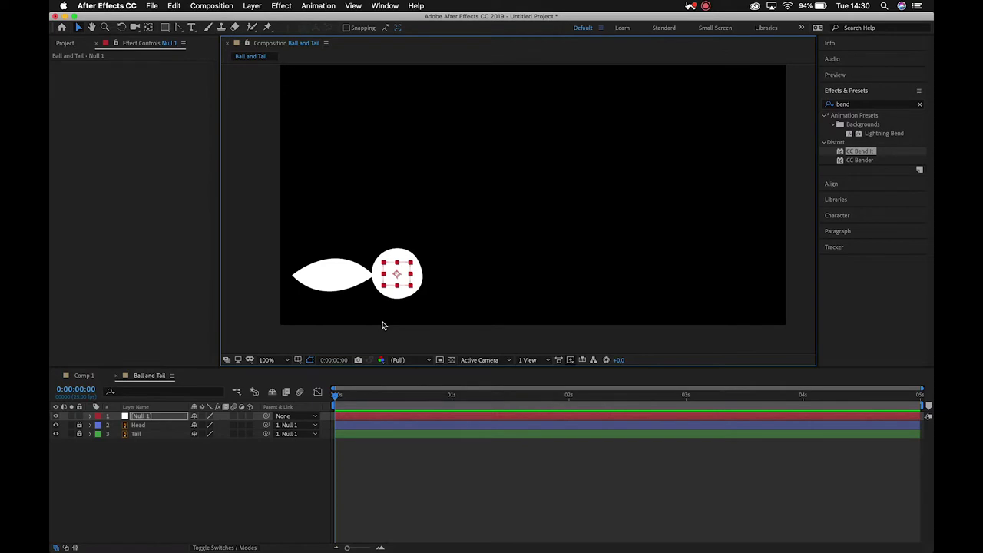
- Show the rulers, place a horizontal guide along the bottom edge of the head as a ground line, and lock the guides
key(super+r)
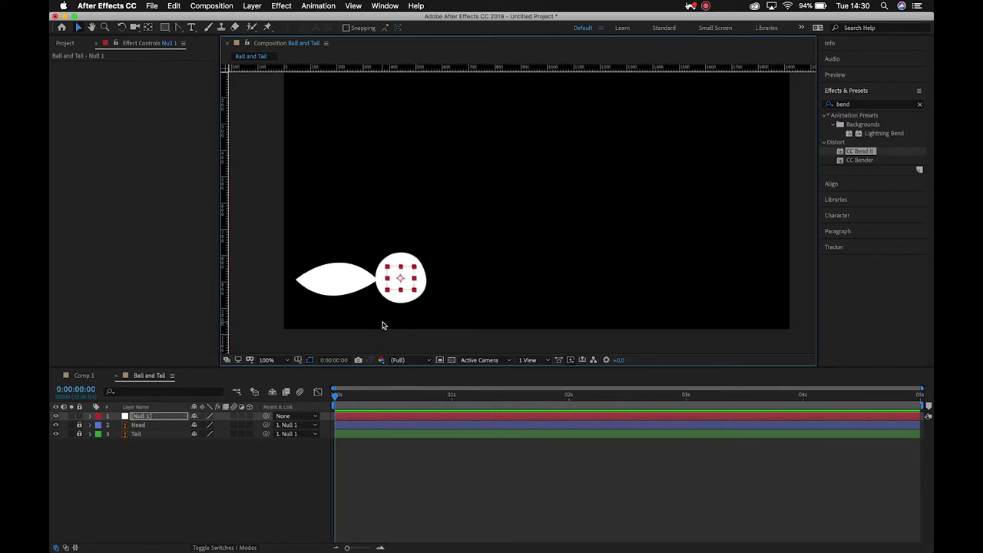
drag(450, 69, 454, 302)
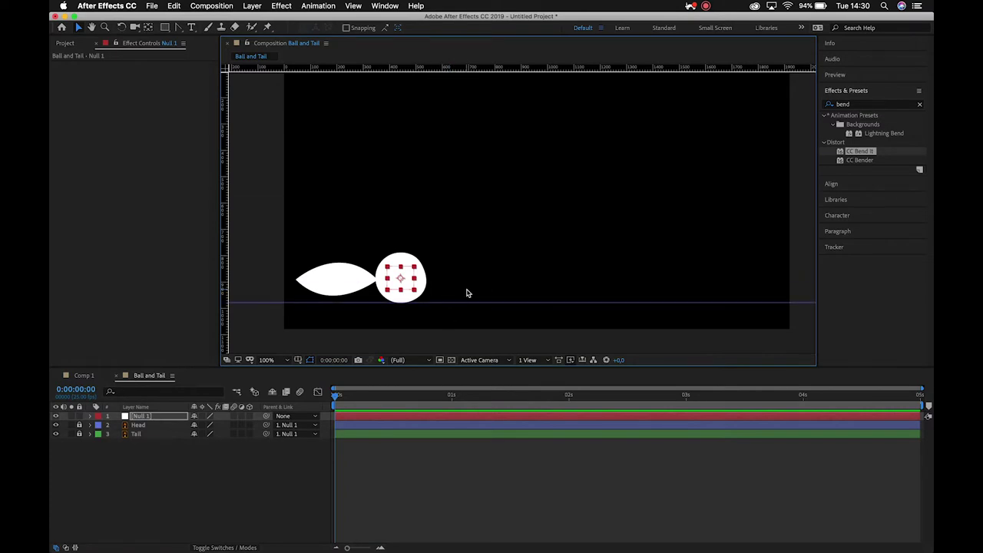
click(353, 5)
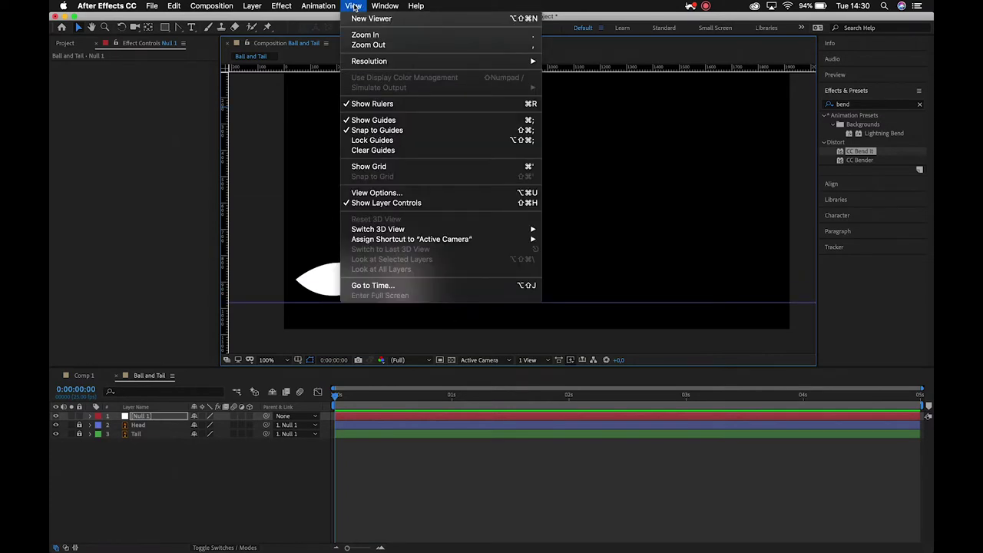
click(372, 141)
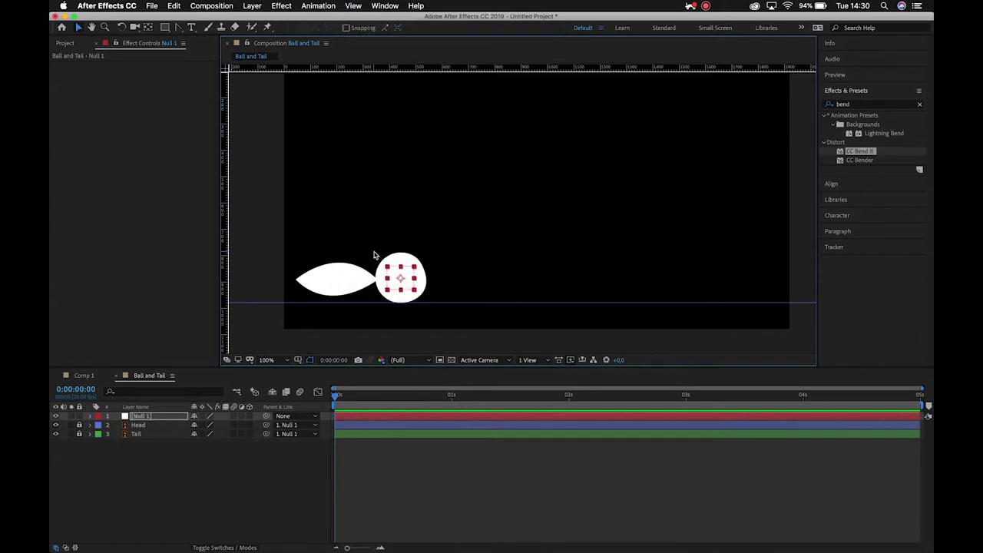
click(414, 306)
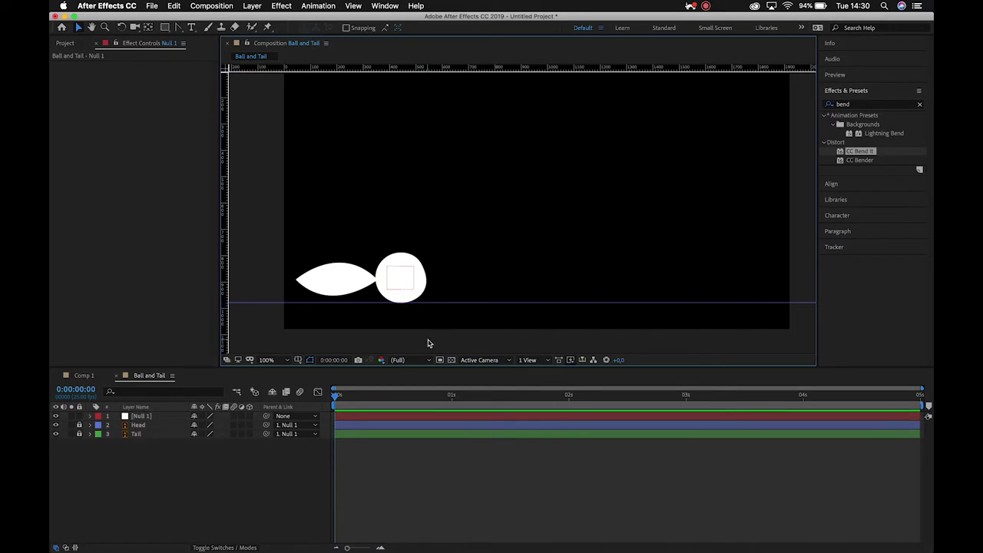
- Start animating Null 1's Position and place its first keyframe at 0:00:00:05
click(413, 291)
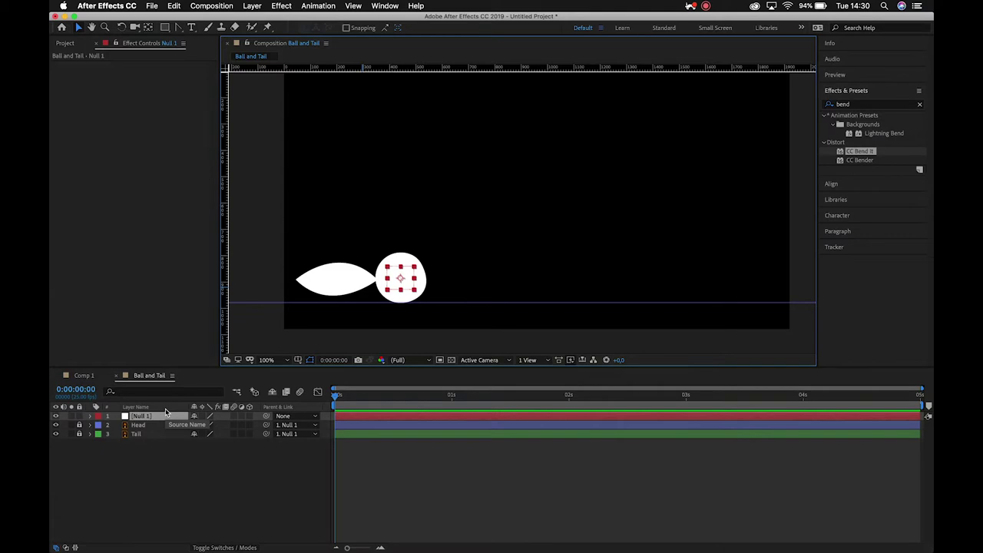
key(p)
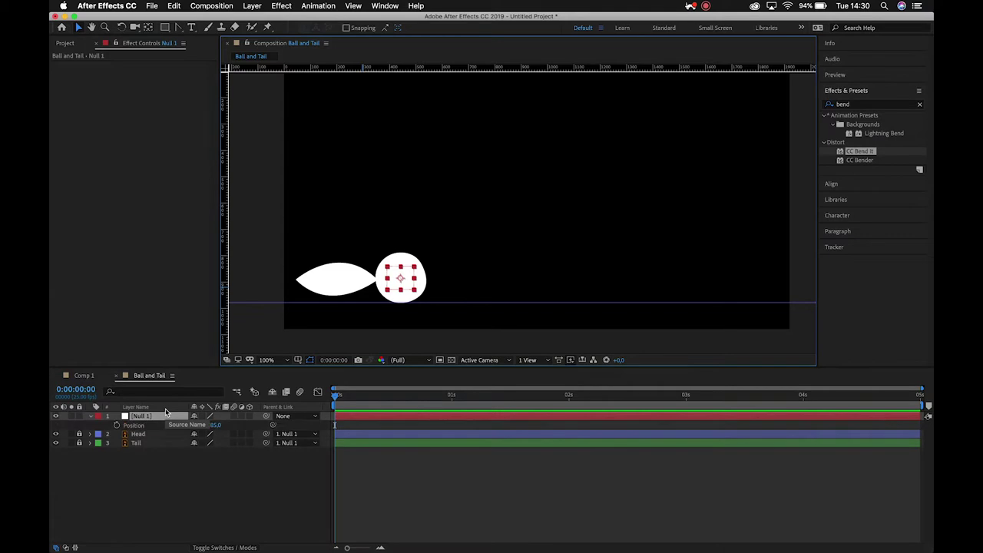
click(118, 426)
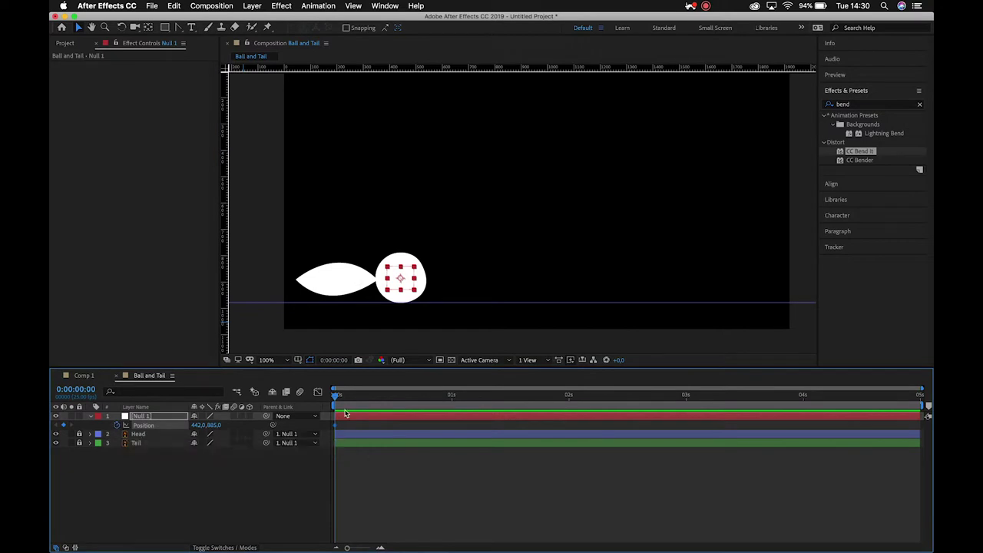
drag(336, 400, 382, 407)
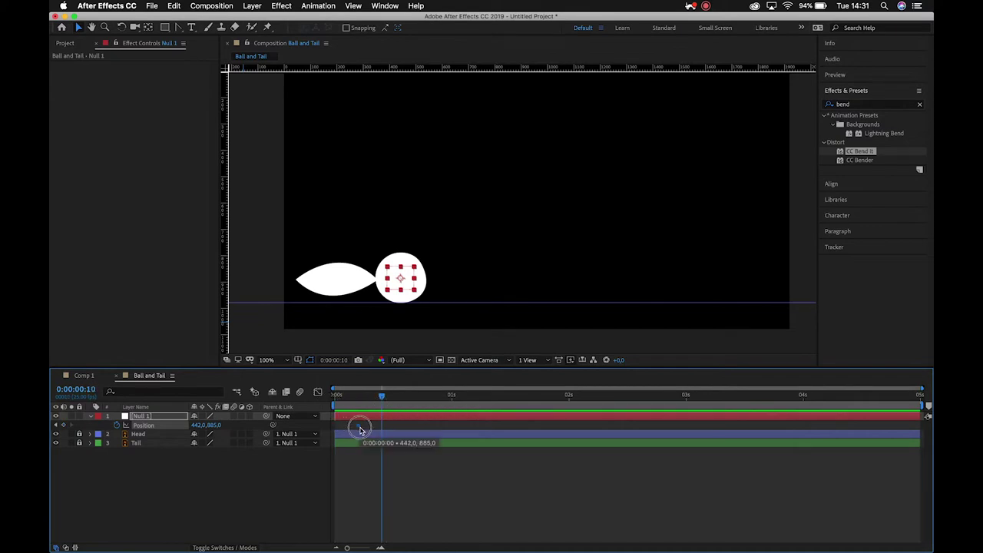
drag(389, 400, 357, 397)
click(358, 397)
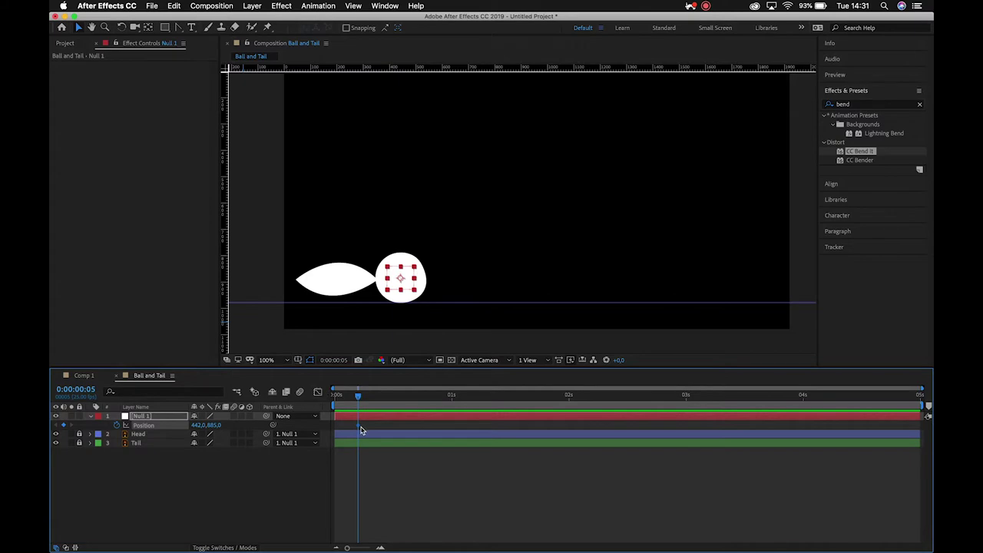
- At 0:00:01:00, move the null horizontally back to about 258, 885 for a second Position keyframe
key(shift+Page_Down)
key(shift+Page_Down)
drag(402, 280, 353, 284)
mouse_move(453, 393)
mouse_down()
mouse_move(364, 395)
mouse_move(452, 396)
mouse_up()
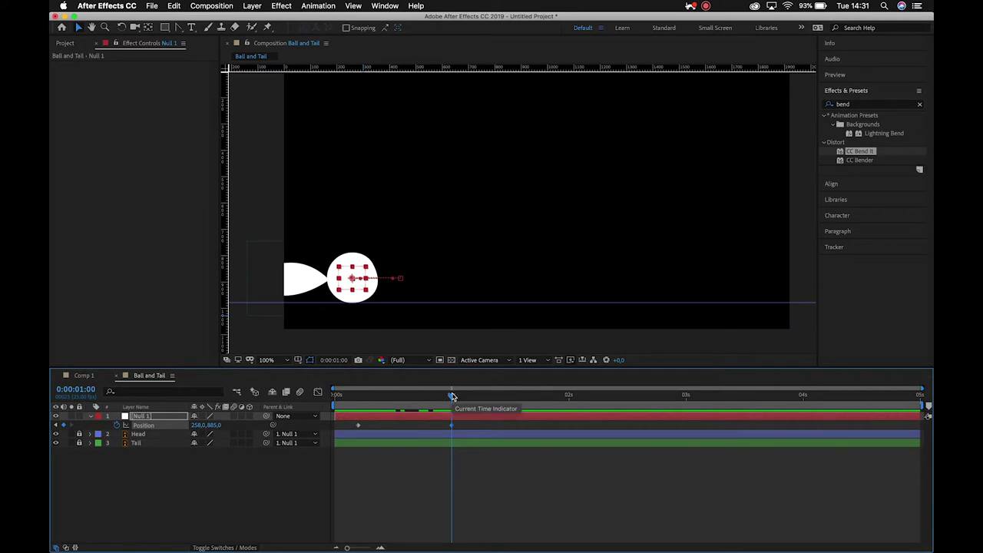
- Hold the null in place by adding a Position keyframe with the same value at 0:00:01:10
drag(452, 396, 500, 403)
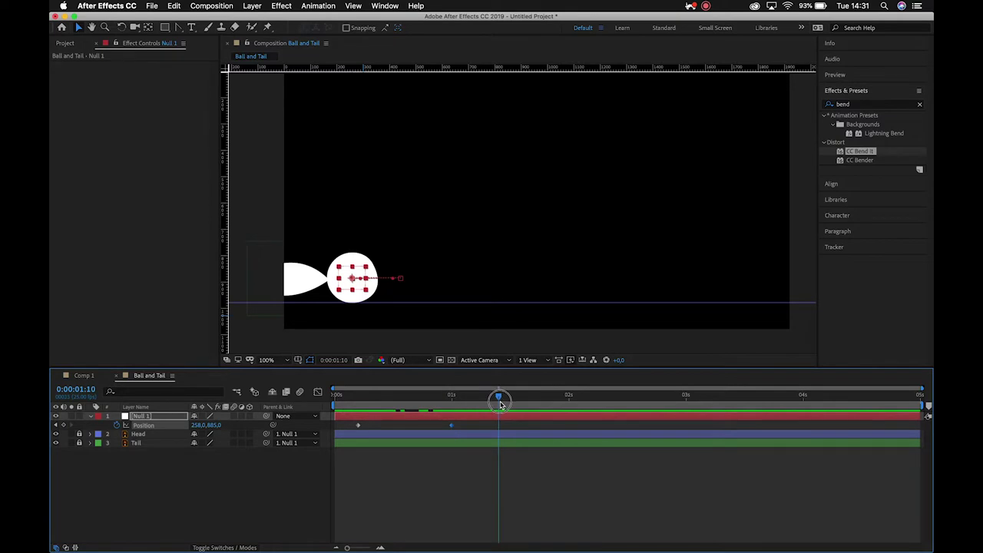
key(Page_Up)
key(Page_Up)
key(Page_Up)
key(Page_Up)
key(Page_Up)
key(Page_Up)
key(Page_Up)
key(Page_Up)
key(Page_Up)
key(Page_Up)
key(Page_Down)
key(Page_Down)
key(Page_Down)
key(Page_Down)
key(Page_Down)
key(Page_Down)
key(Page_Down)
key(Page_Down)
key(Page_Down)
key(Page_Down)
key(alt+shift+p)
drag(459, 395, 501, 412)
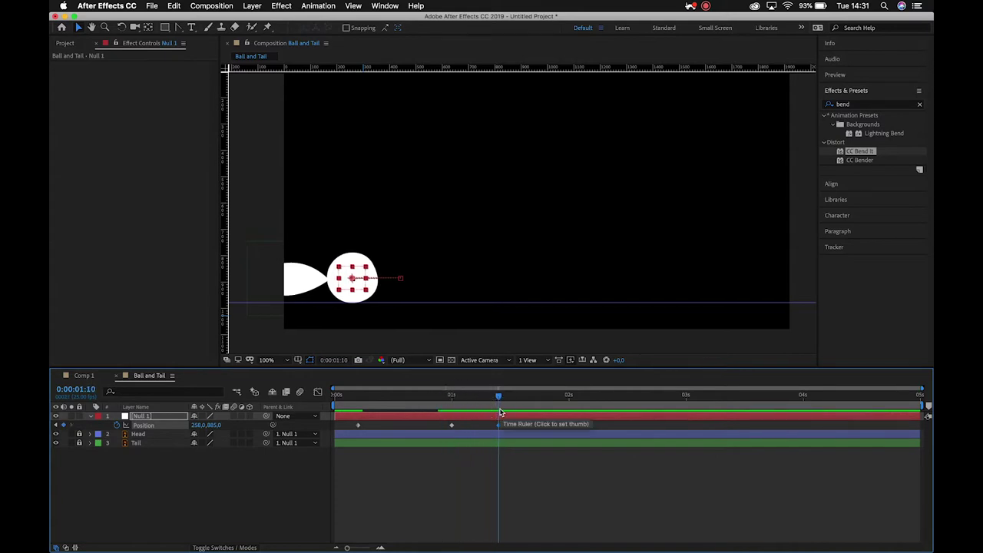
- At 0:00:02:05, raise the null to the top of the jump at about 876, 225
key(space)
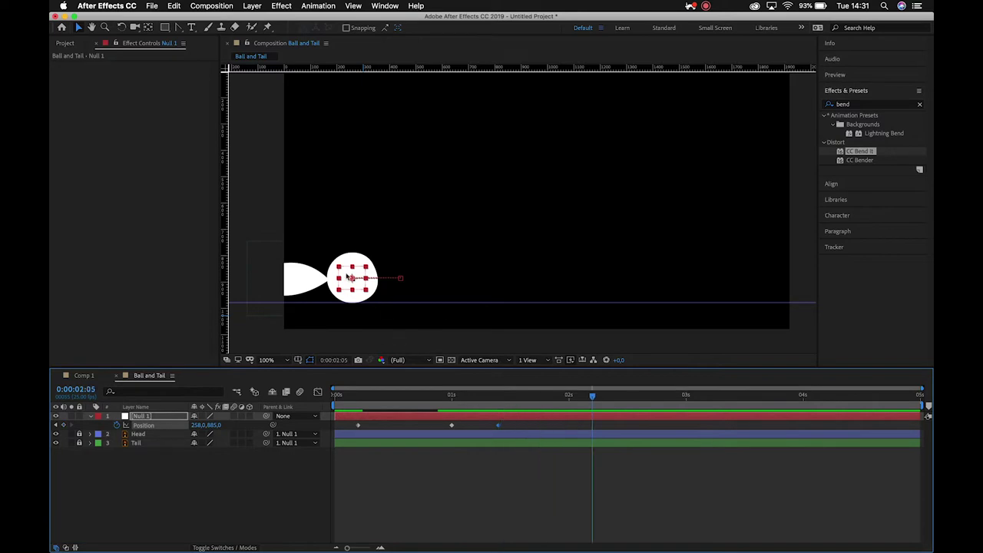
drag(352, 279, 542, 132)
drag(513, 215, 505, 240)
drag(536, 158, 511, 132)
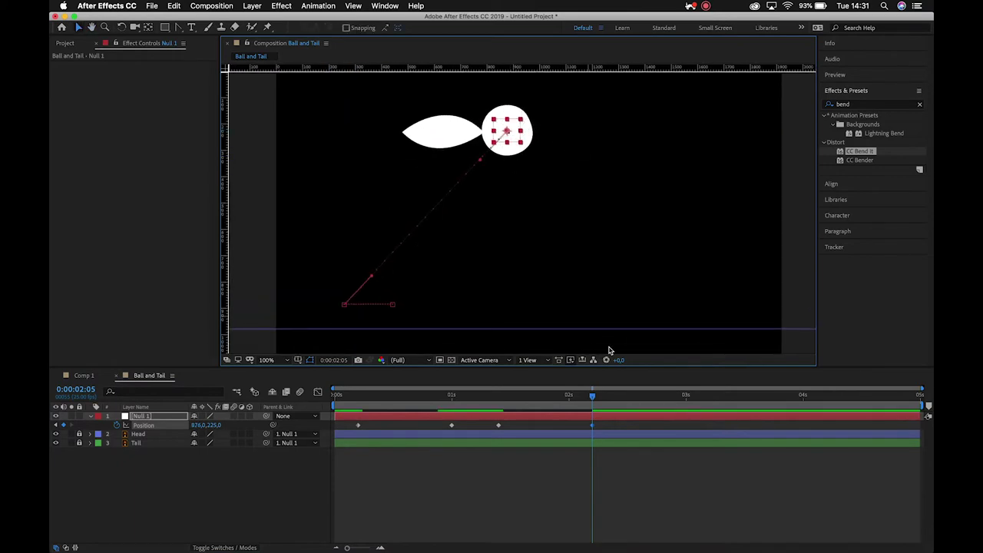
- At 0:00:03:00, land the null on the ground guide at about 1396, 881
key(shift+Page_Down)
key(shift+Page_Down)
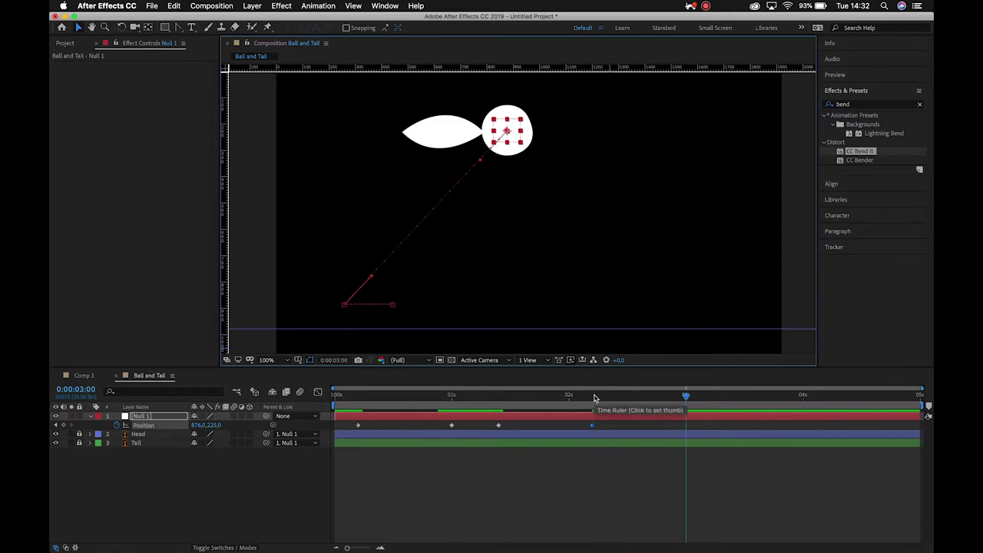
drag(507, 132, 643, 304)
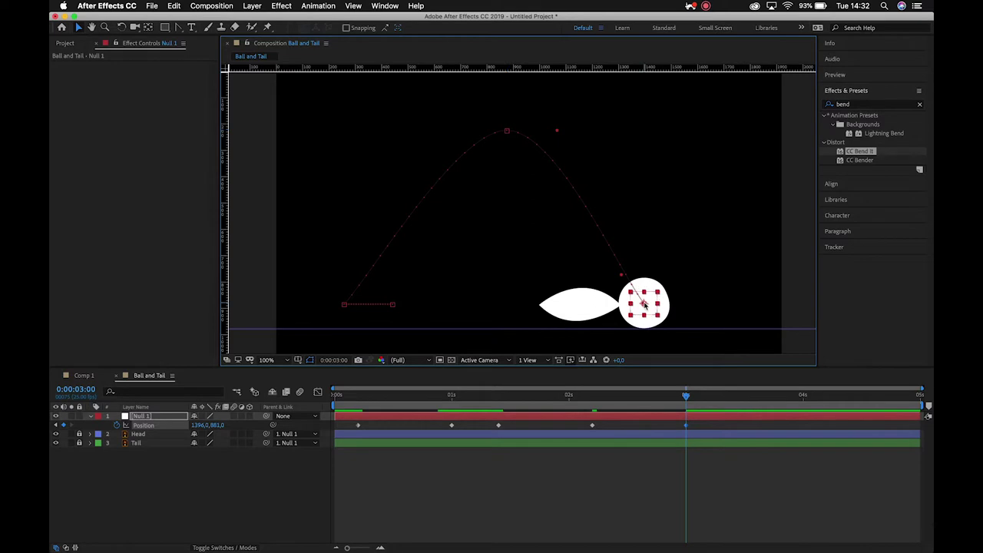
- Preview the jump animation from the start of the timeline
drag(363, 400, 330, 400)
key(space)
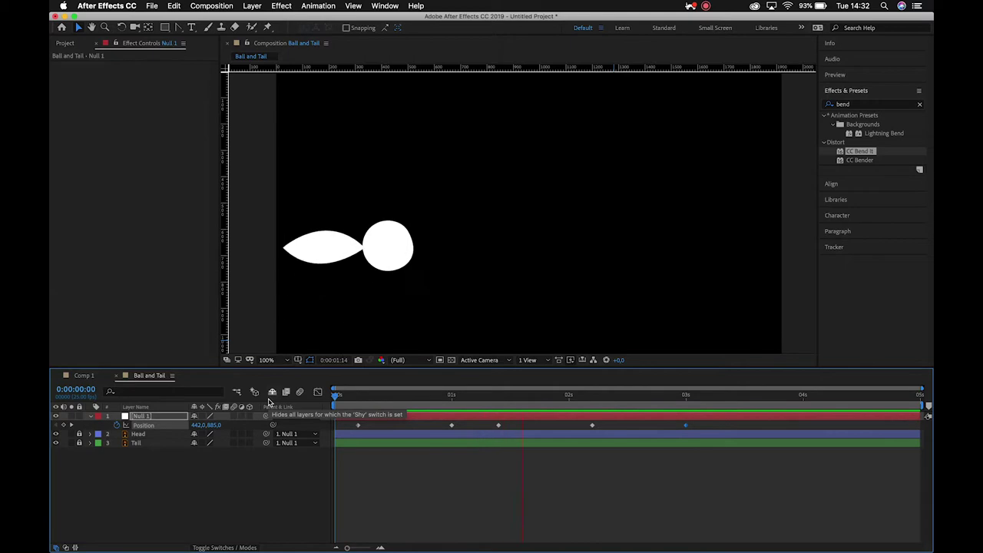
key(space)
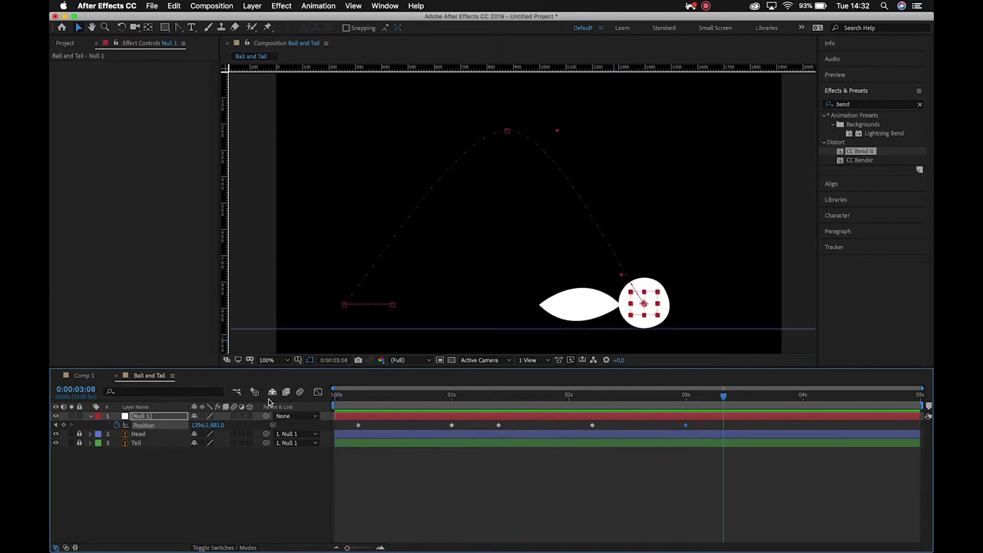
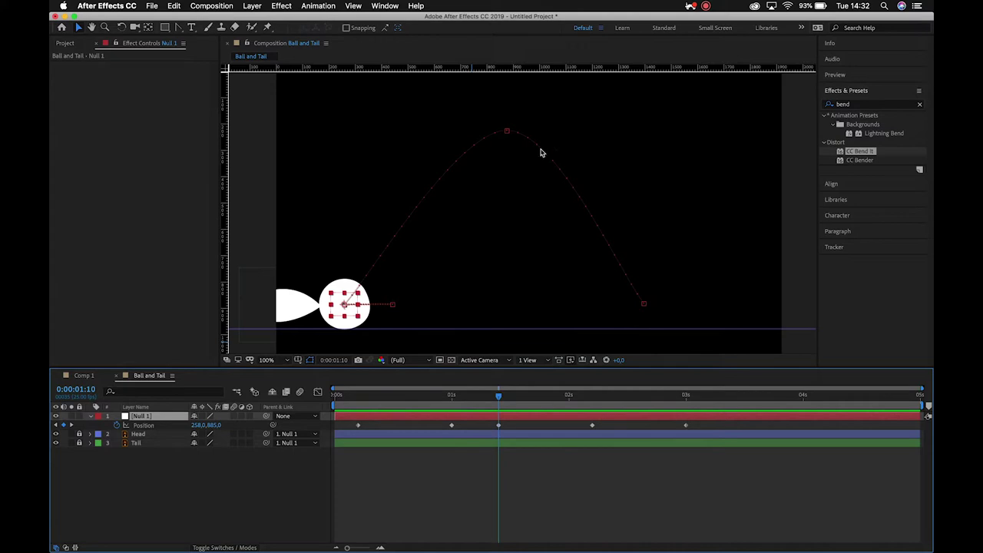
- Reset the motion path's top keyframe with the Convert Vertex Tool and pull out long, nearly horizontal handles from it
click(507, 134)
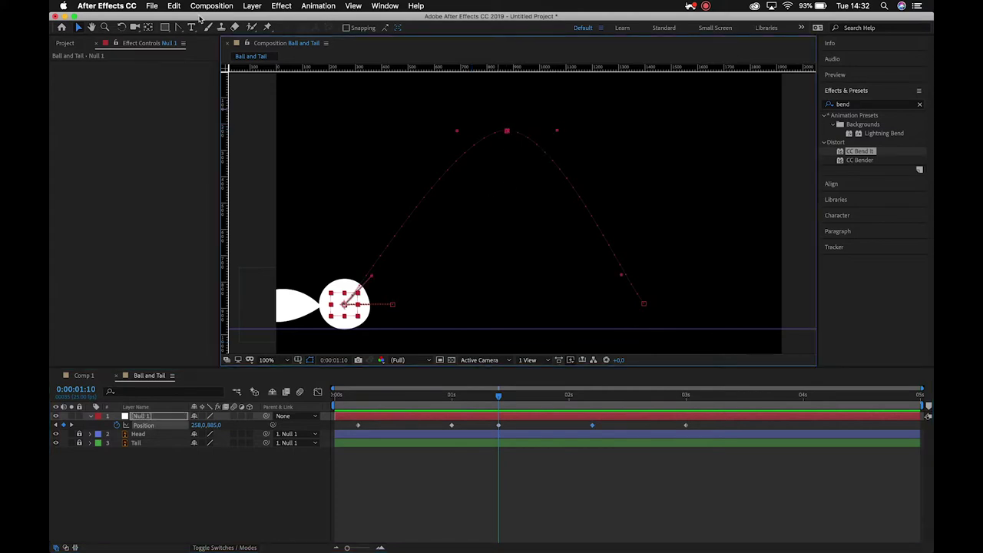
click(177, 28)
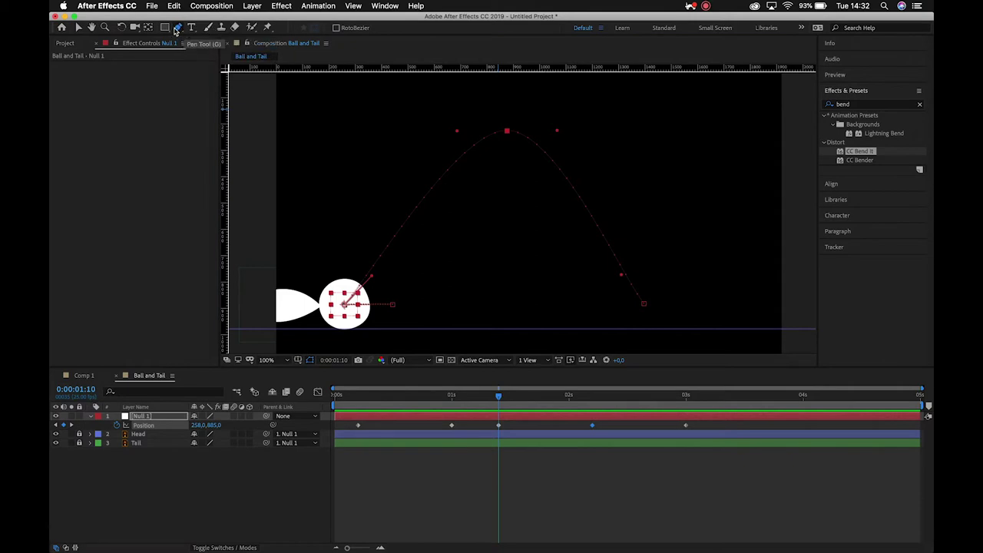
click(177, 30)
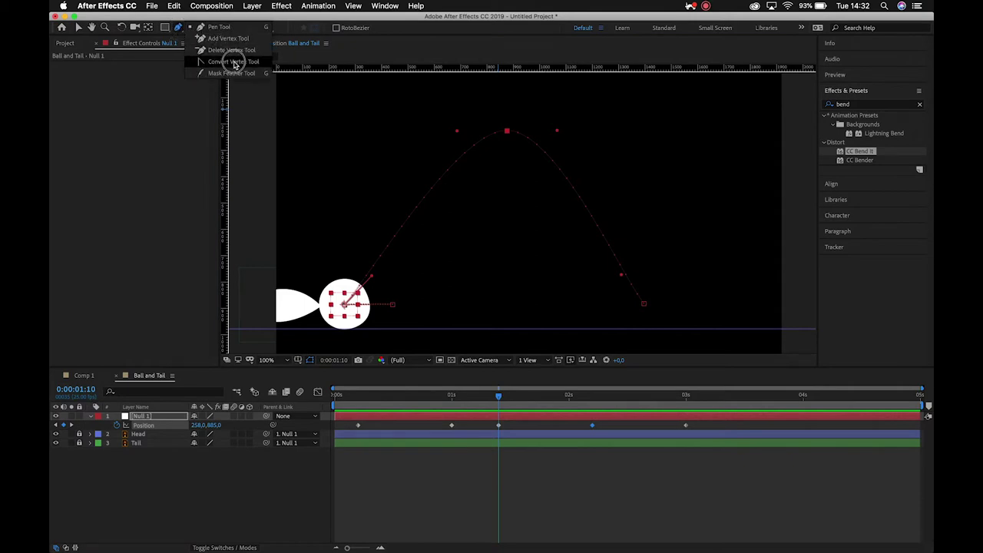
click(234, 62)
click(508, 133)
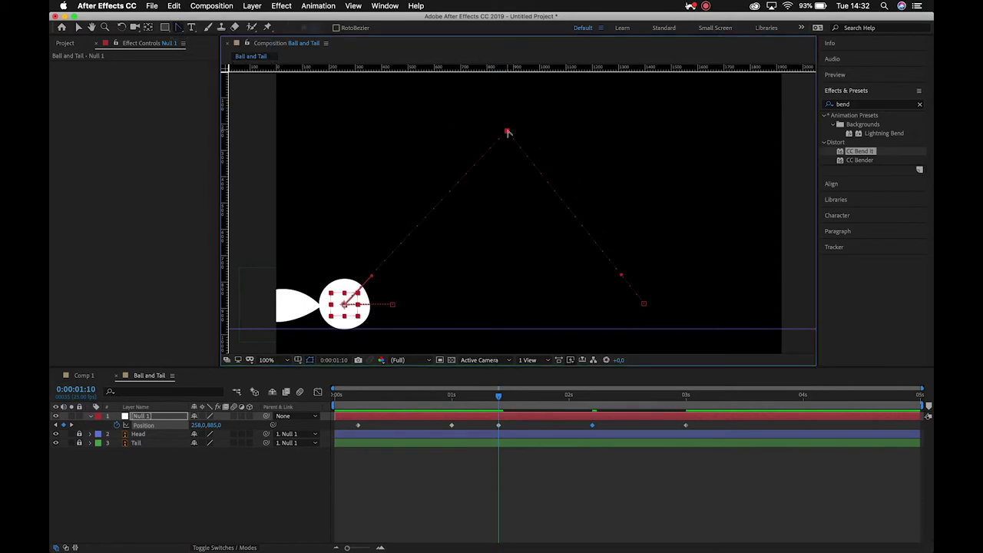
drag(508, 132, 605, 132)
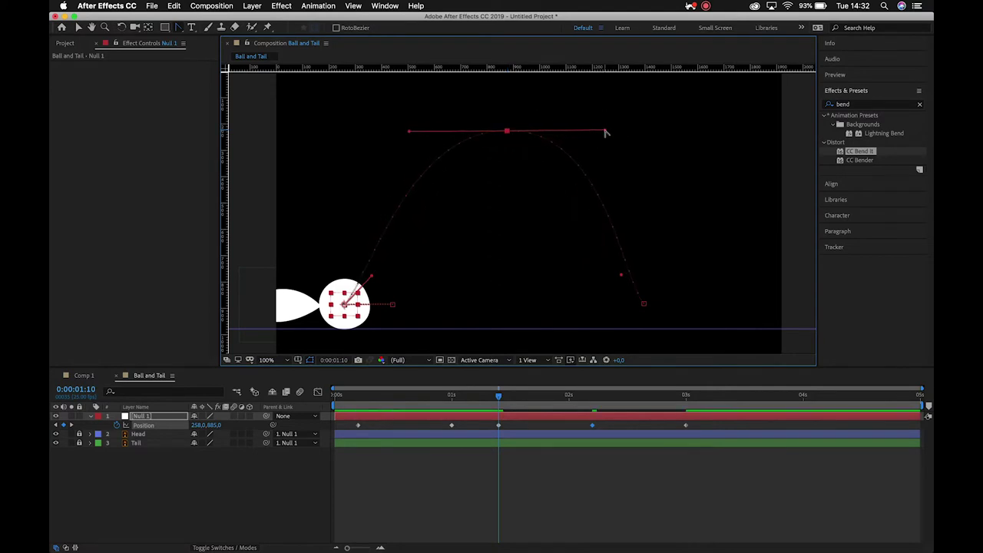
- Extend the landing and take-off handles steeply upward, shorten both handles at the top of the arc, and return to the Selection tool
drag(643, 303, 641, 225)
drag(370, 278, 378, 193)
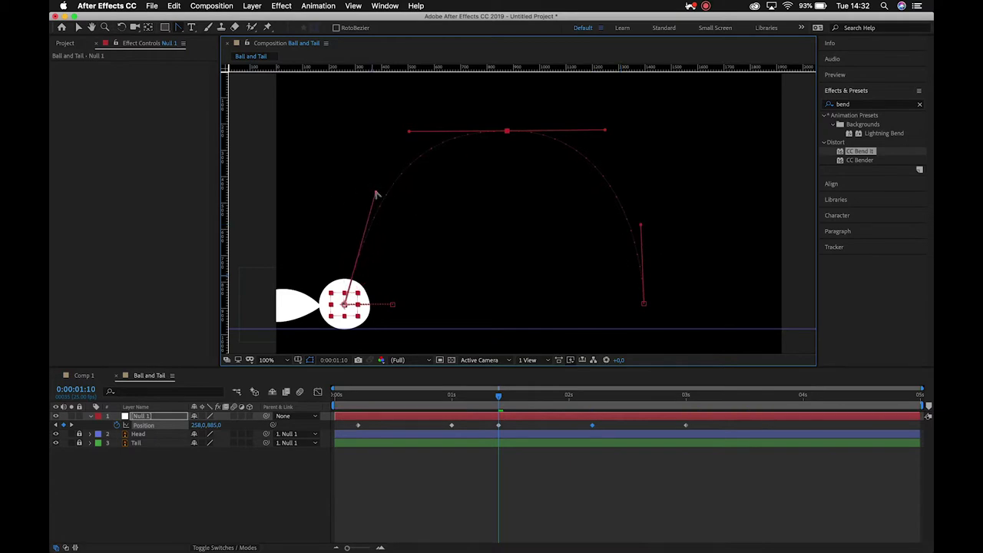
drag(410, 132, 441, 131)
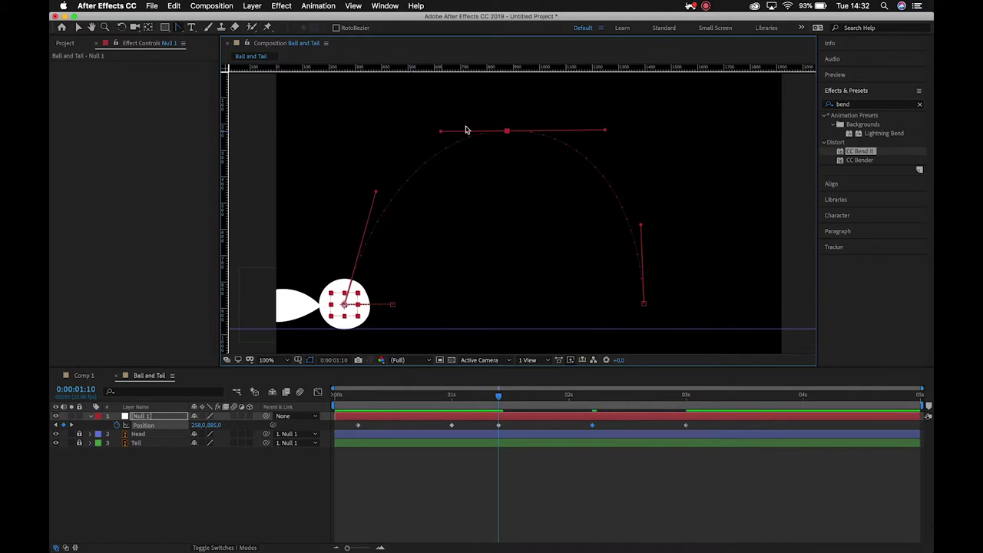
drag(603, 133, 566, 129)
click(567, 129)
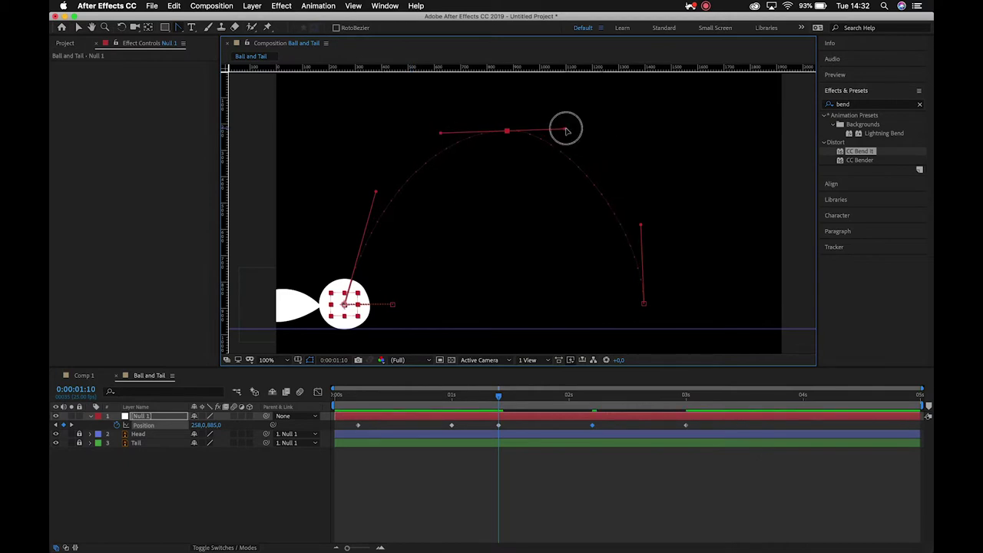
click(77, 28)
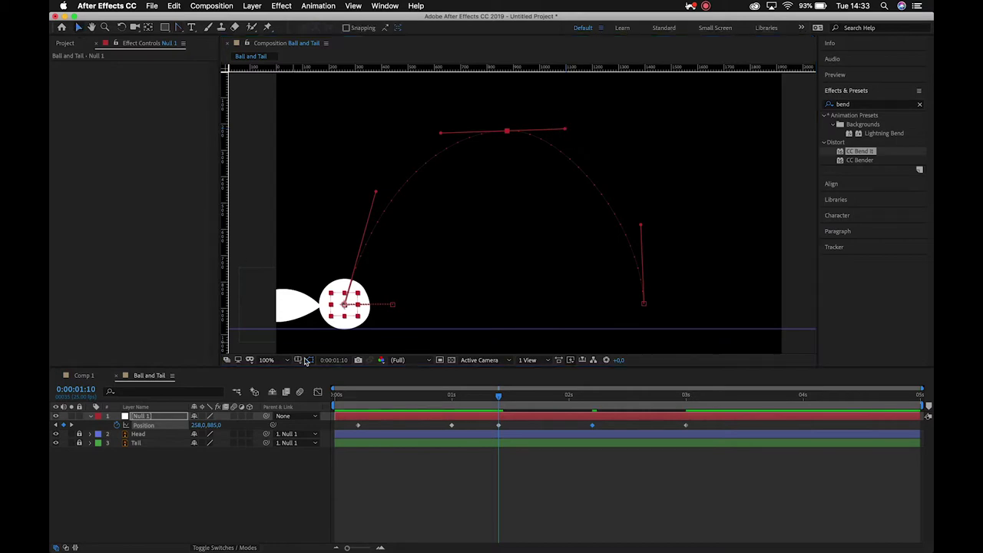
- Play the animation from the beginning to check the reshaped jump arc
click(347, 399)
key(space)
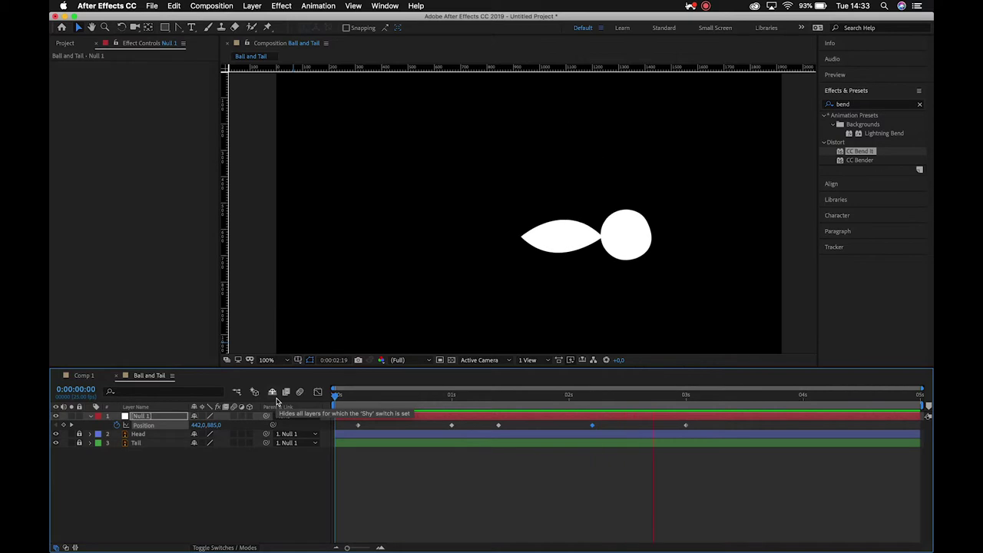
key(space)
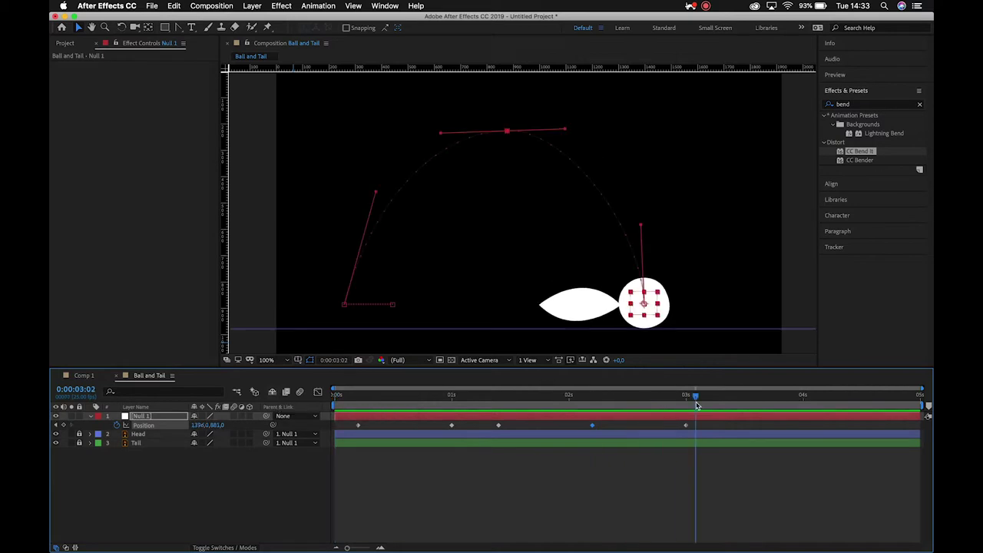
- Select all five Position keyframes of the null and apply Easy Ease to them
drag(699, 399, 689, 399)
click(550, 534)
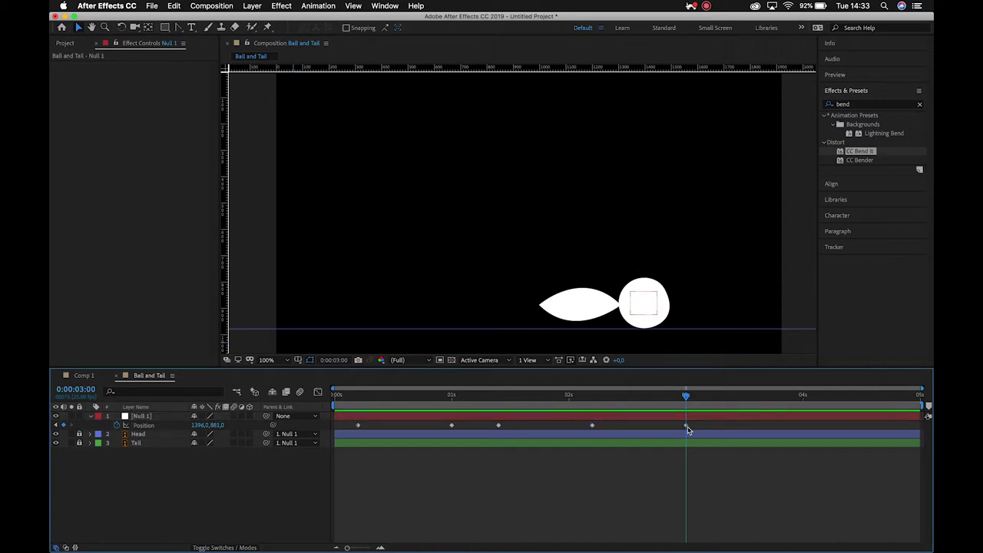
click(686, 426)
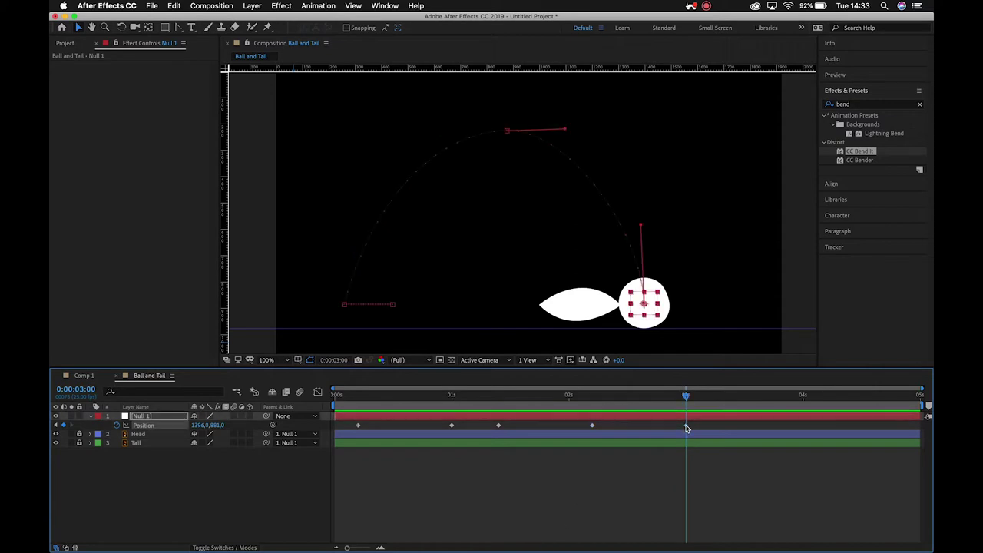
drag(688, 399, 453, 424)
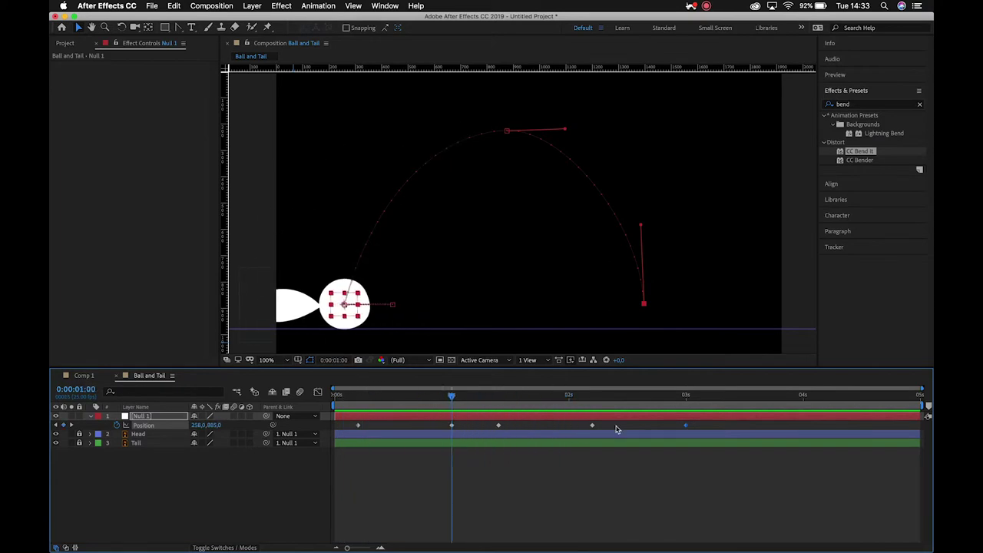
drag(712, 431, 310, 444)
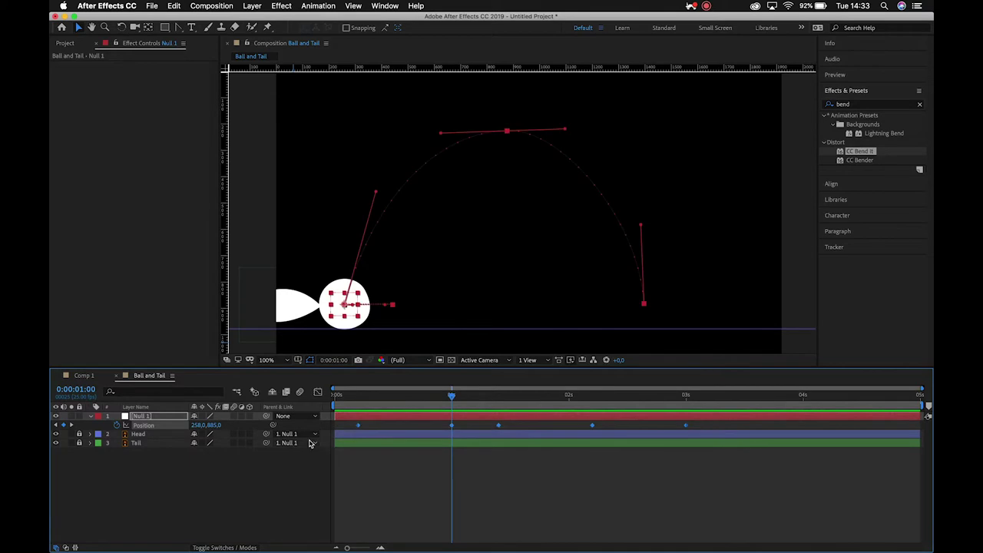
right_click(358, 429)
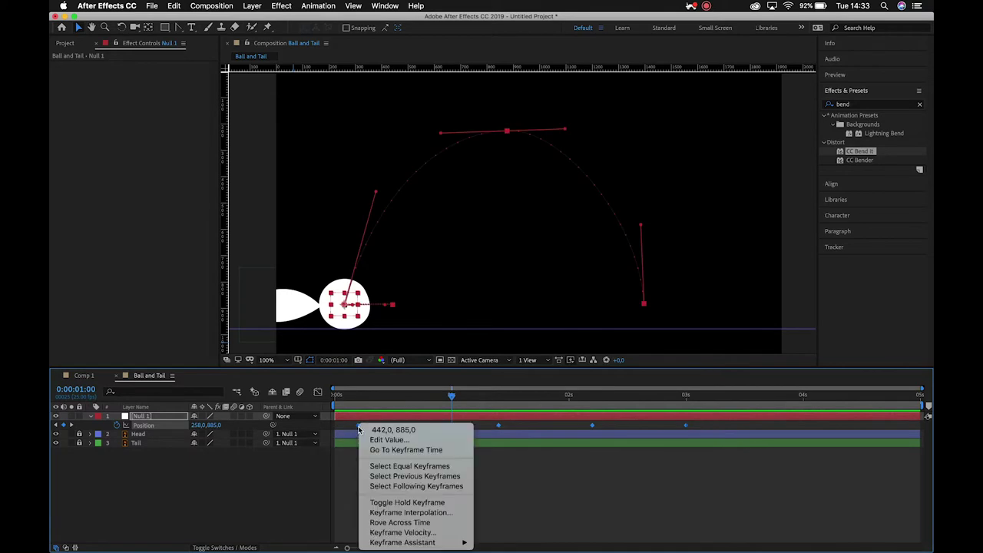
mouse_move(422, 544)
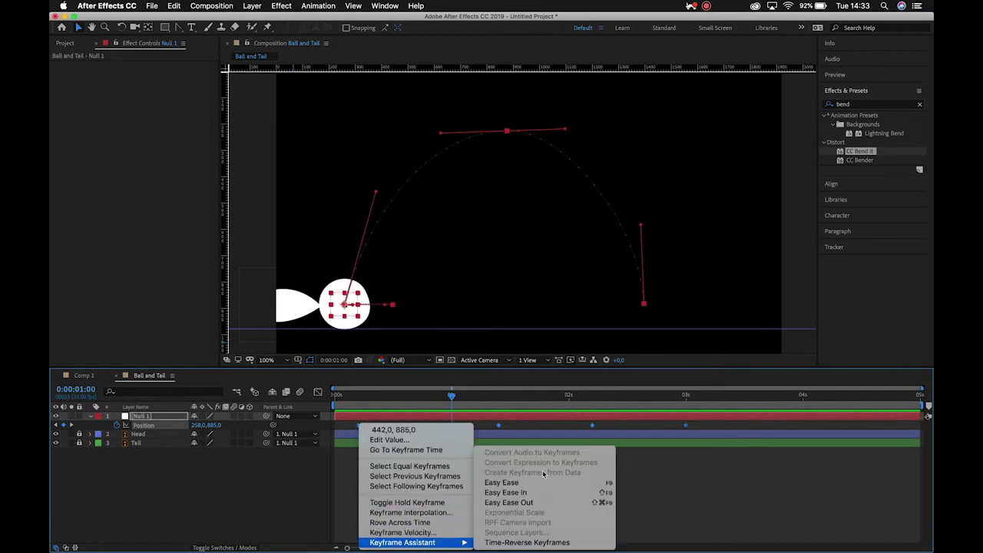
click(538, 483)
click(467, 485)
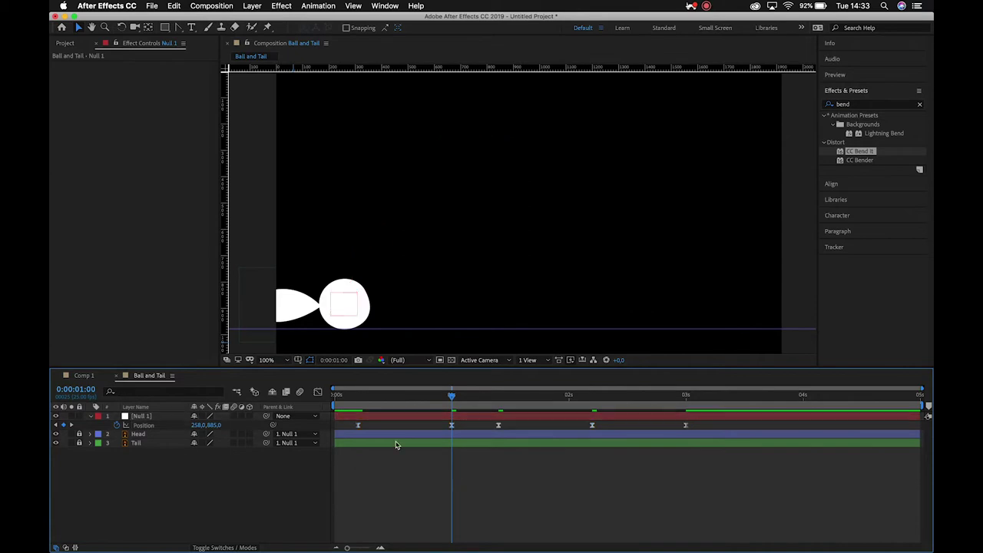
- Open the null's Position curves in the Graph Editor, look at the value graph, and return to the speed graph
click(358, 427)
click(319, 393)
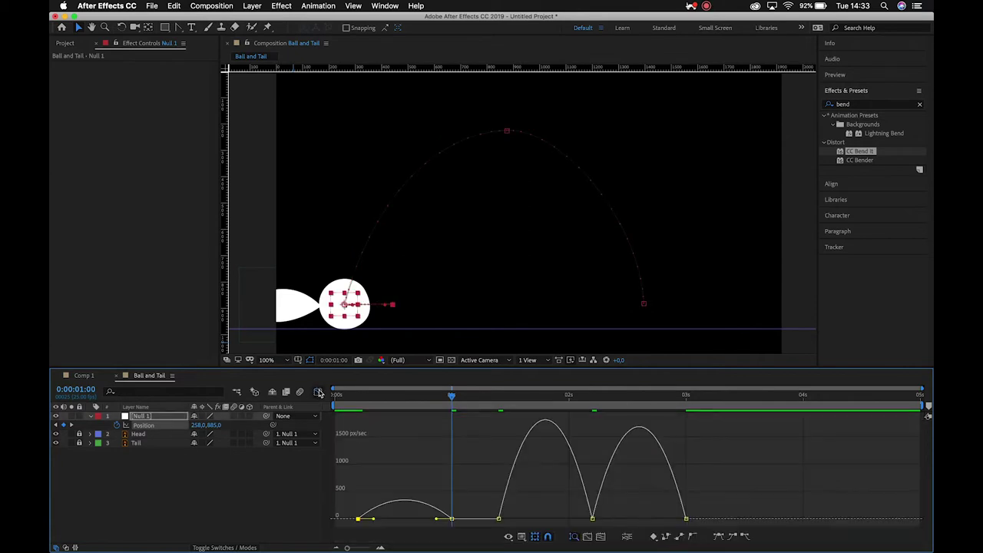
right_click(442, 478)
click(494, 453)
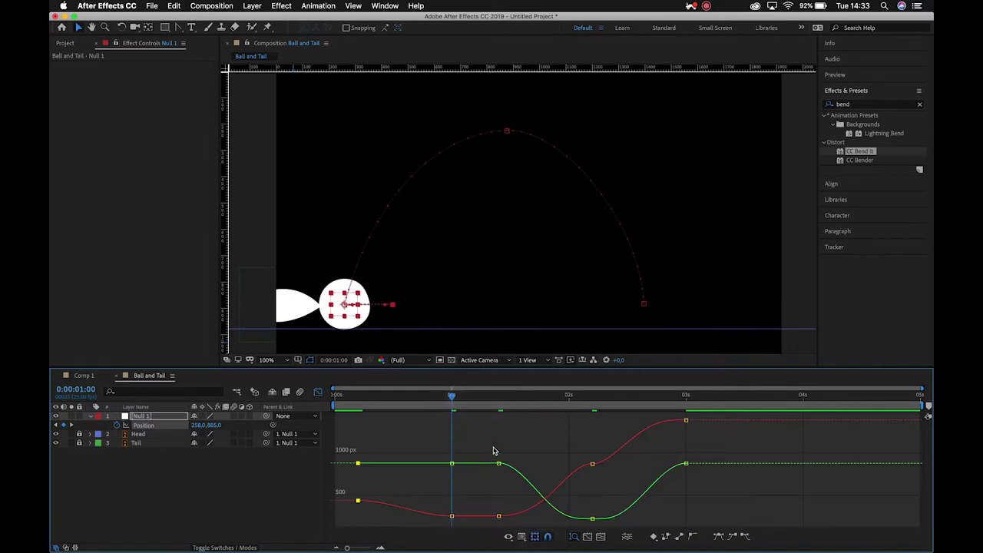
right_click(435, 447)
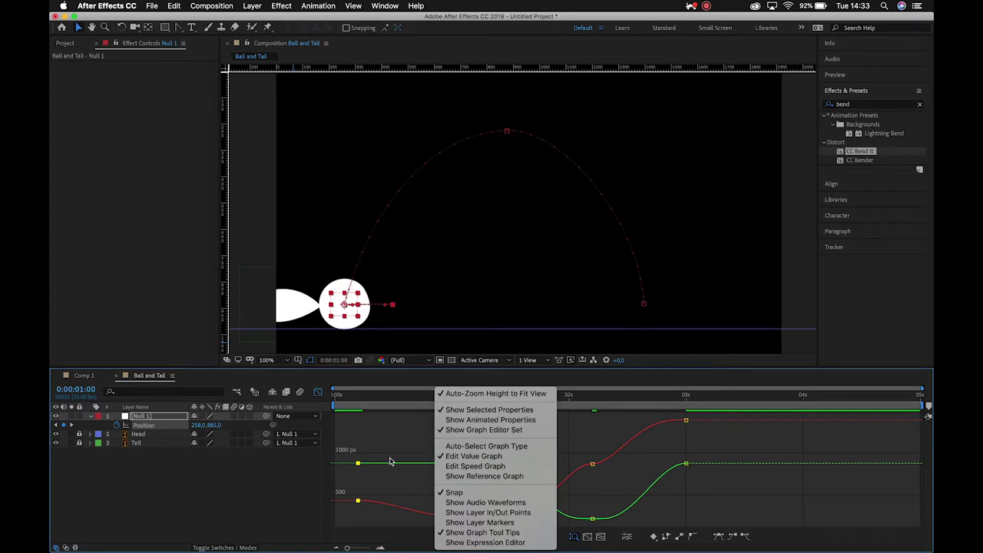
click(470, 466)
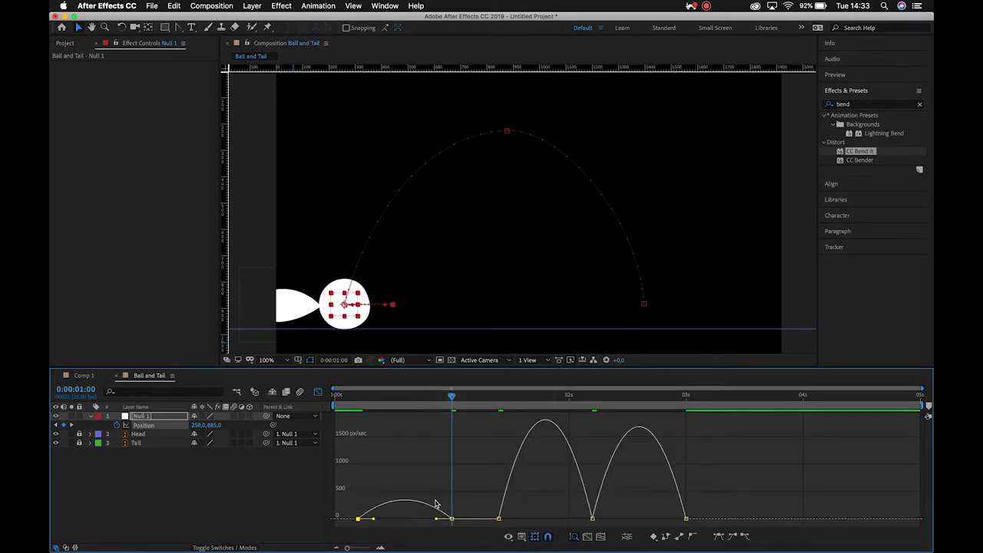
- Stretch the incoming speed handle of the 0:00:01:00 keyframe back to about frame 15 and preview the anticipation from the start
drag(453, 399, 453, 444)
drag(437, 521, 384, 525)
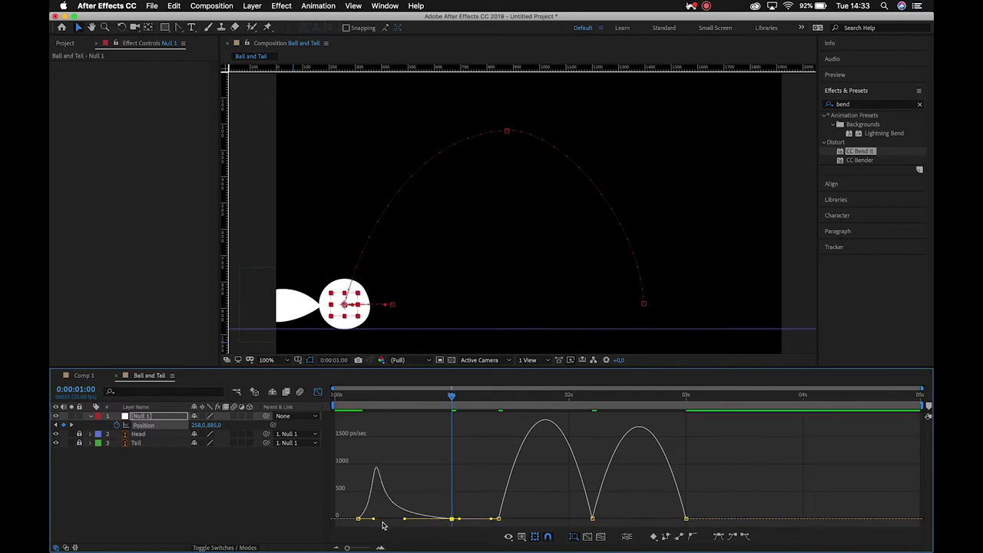
click(336, 395)
key(space)
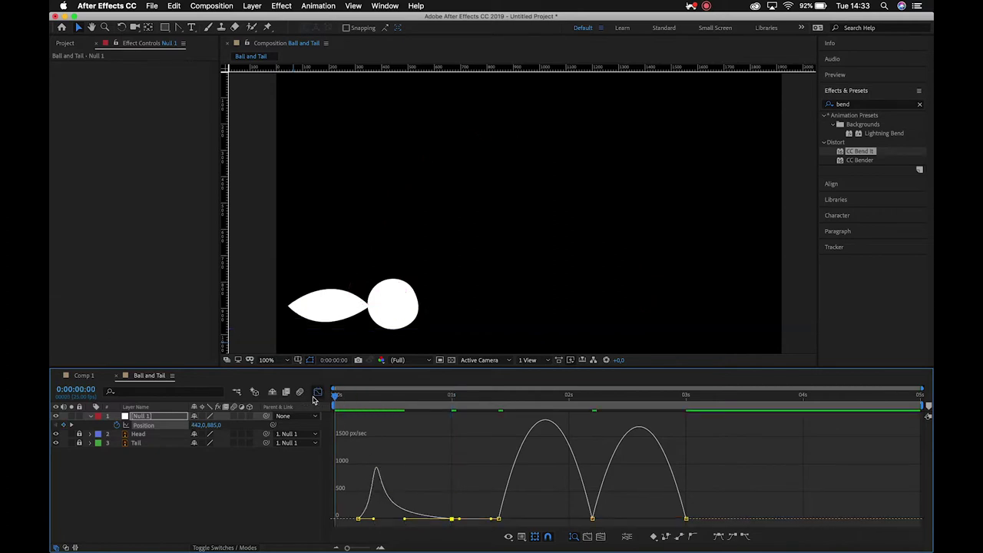
- Advance frame by frame from frame 6 to 0:00:01:19 to examine the spacing of the anticipation and take-off
drag(336, 397, 363, 406)
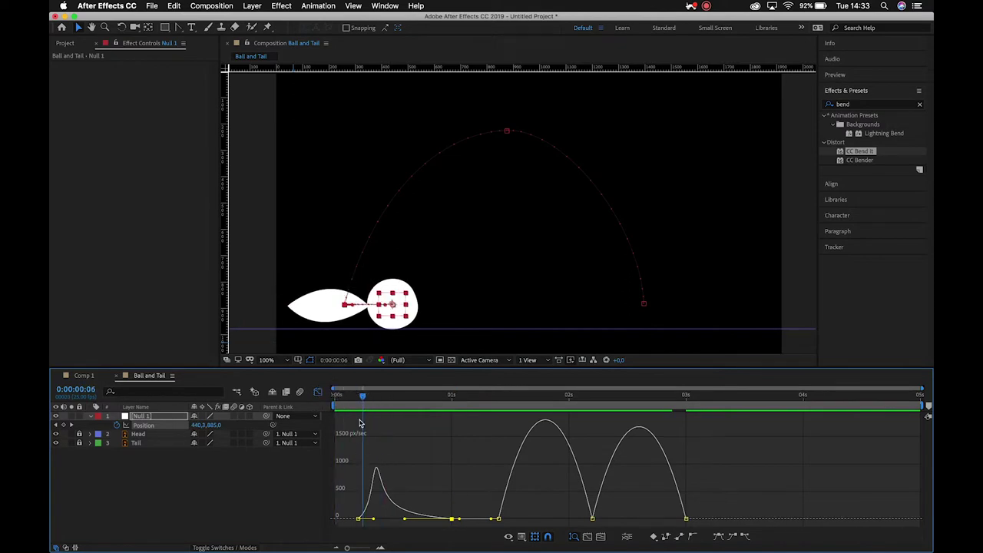
key(Page_Down)
key(Page_Down)
key(Page_Down)
key(Page_Down)
key(Page_Down)
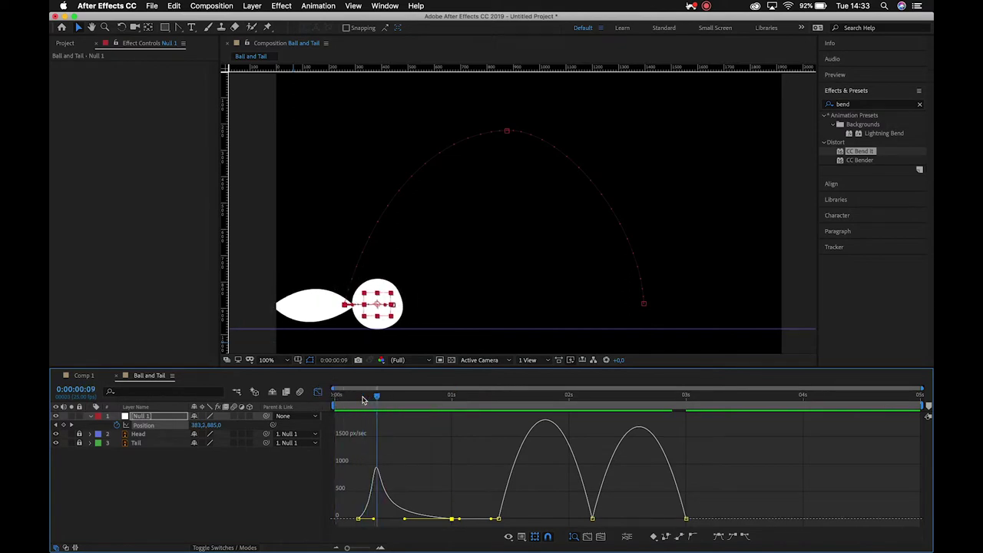
key(Page_Down)
key(Page_Down)
key(Page_Down)
key(Page_Down)
key(Page_Down)
key(Page_Down)
key(Page_Down)
key(Page_Down)
key(Page_Down)
key(Page_Down)
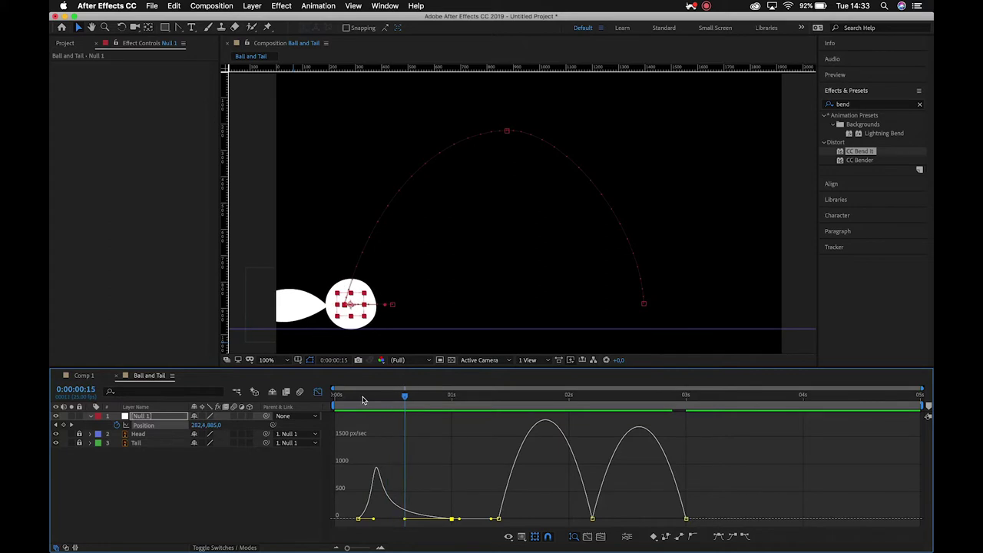
key(Page_Down)
key(Page_Down)
key(Page_Down)
key(Page_Down)
key(Page_Down)
key(Page_Down)
key(Page_Down)
key(Page_Down)
key(Page_Down)
key(Page_Down)
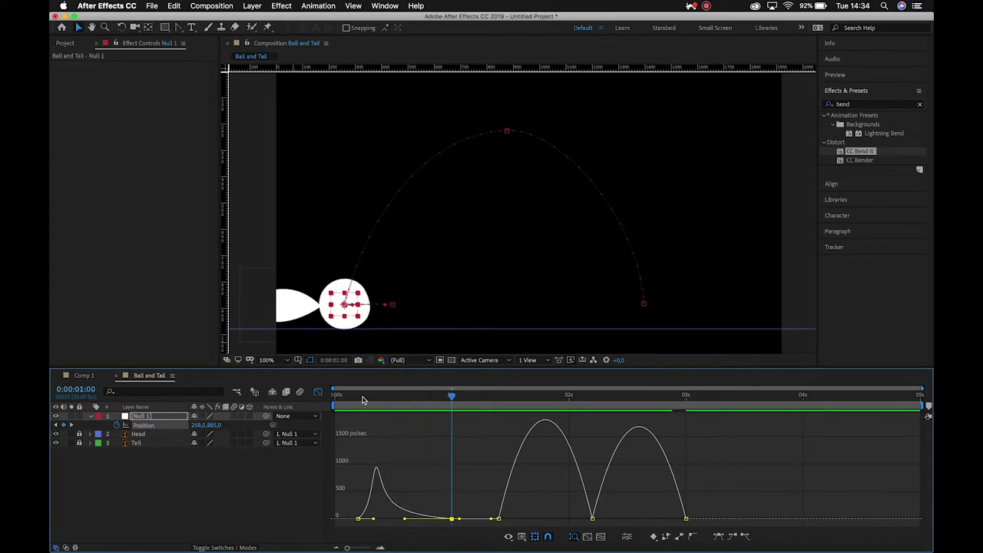
key(Page_Down)
key(Page_Down)
key(Page_Down)
key(Page_Down)
key(Page_Down)
key(Page_Down)
key(Page_Down)
key(Page_Down)
key(Page_Down)
key(Page_Down)
key(Page_Down)
key(Page_Down)
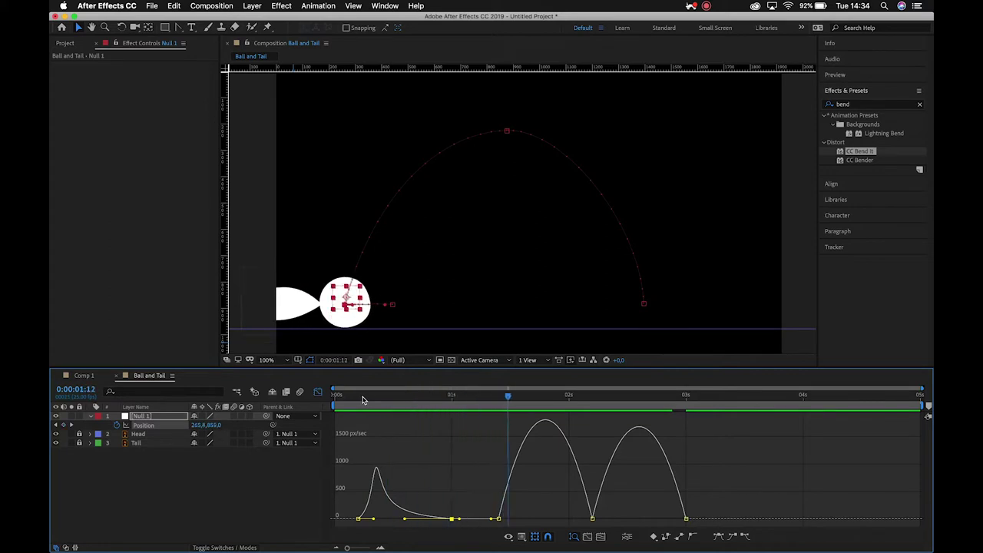
key(Page_Down)
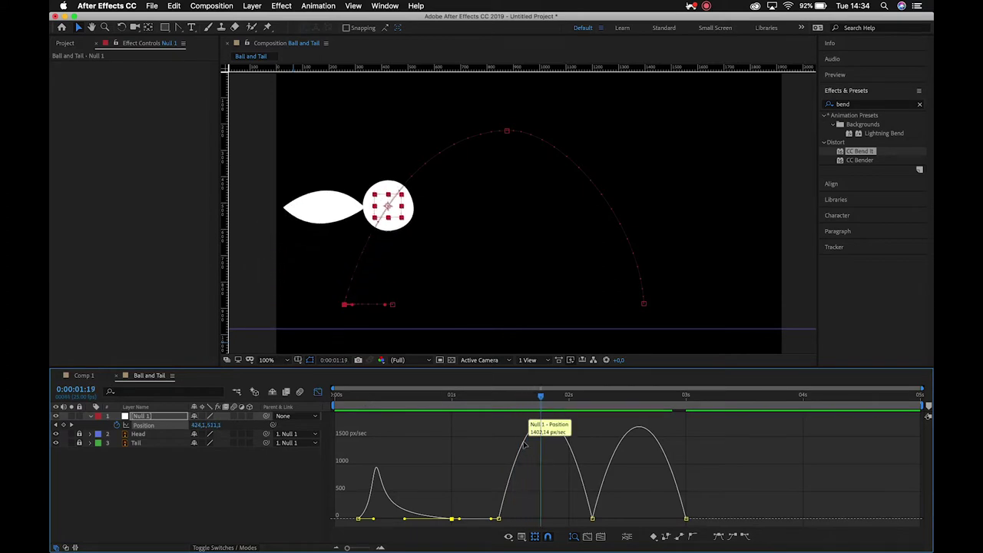
- Lengthen both speed handles of the 0:00:02:05 keyframe at the top of the jump to about 10 frames each and preview the jump
click(499, 521)
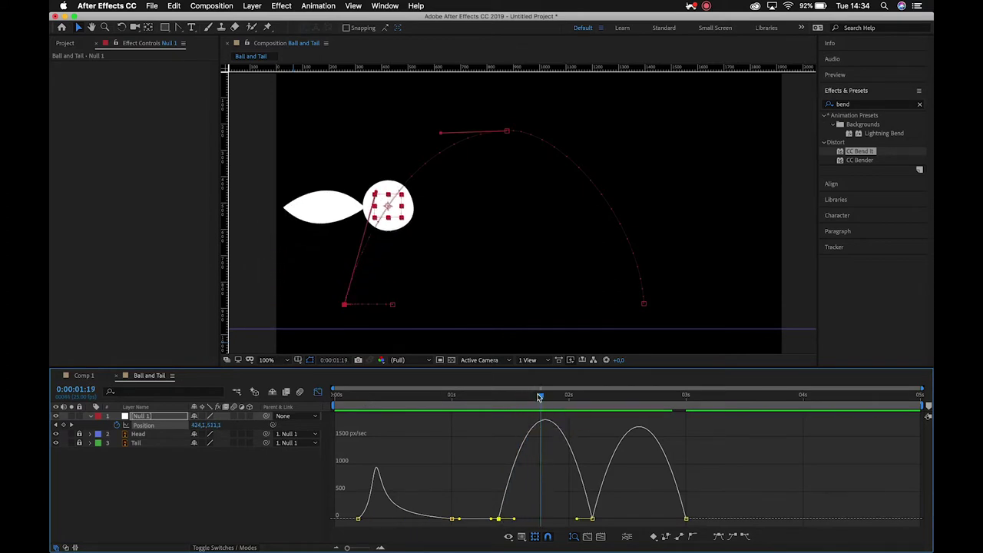
drag(539, 396, 595, 422)
drag(578, 520, 545, 519)
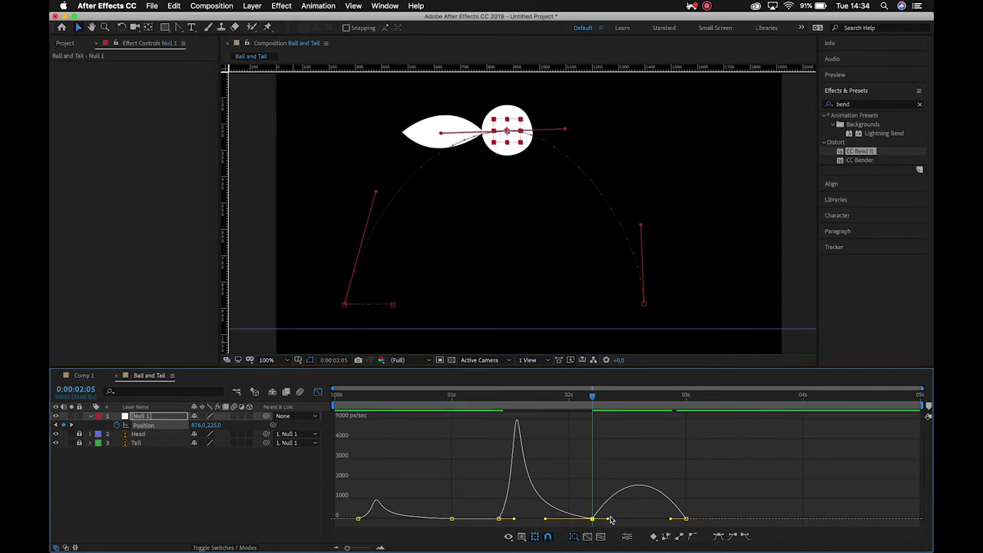
drag(612, 520, 638, 520)
click(476, 397)
key(space)
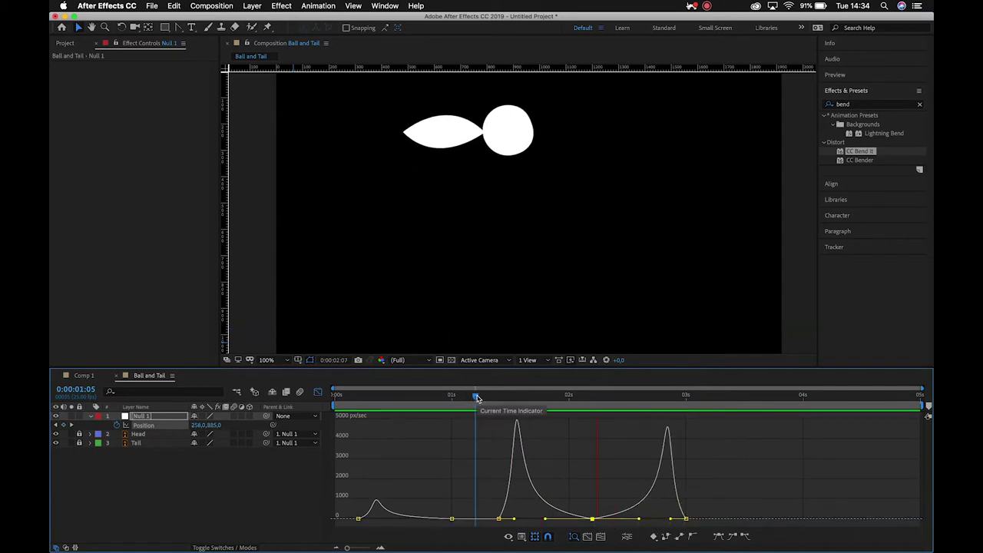
- Raise the incoming and outgoing speed of the jump's top keyframe at 0:00:02:05 to about 600 px/sec each
drag(589, 411, 593, 415)
click(380, 549)
click(381, 548)
mouse_move(516, 521)
drag(516, 521, 516, 522)
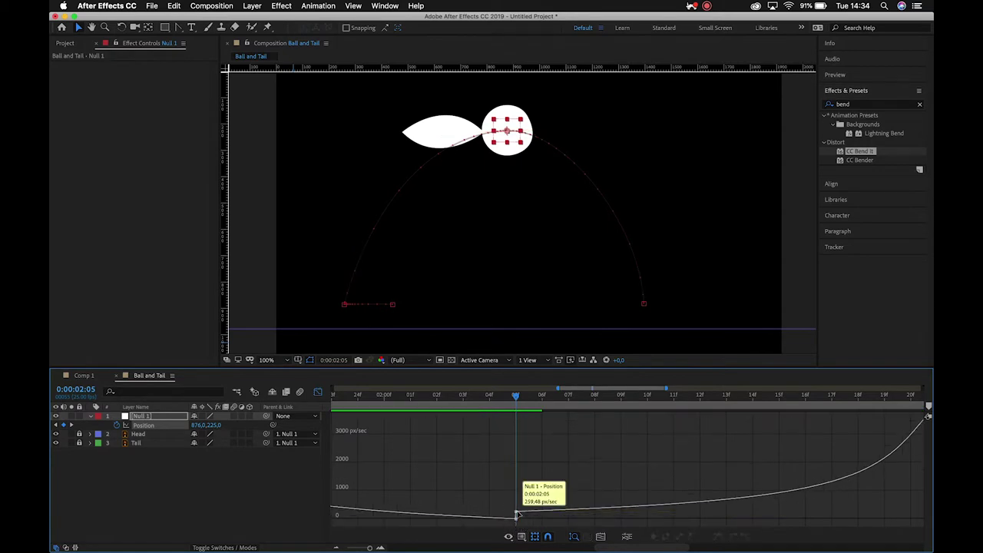
click(516, 519)
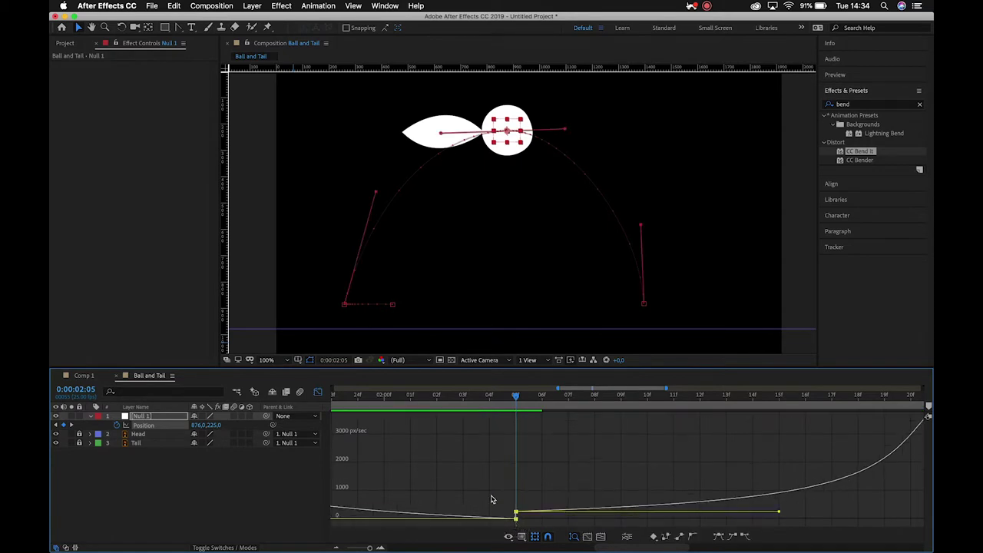
drag(515, 526, 516, 514)
click(336, 548)
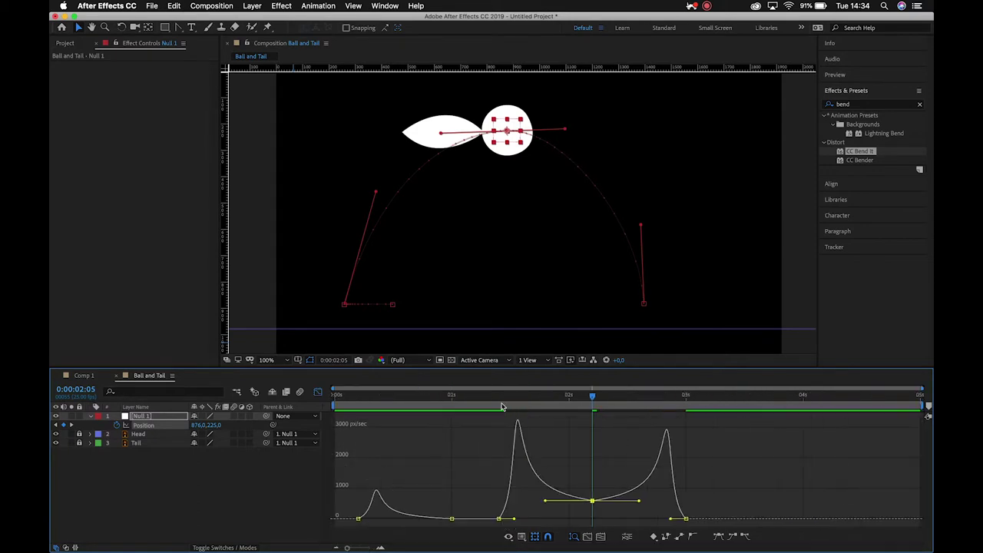
- Shorten the take-off keyframe's outgoing speed handle and the landing keyframe's incoming handle, and preview the jump
drag(515, 521, 504, 522)
click(686, 520)
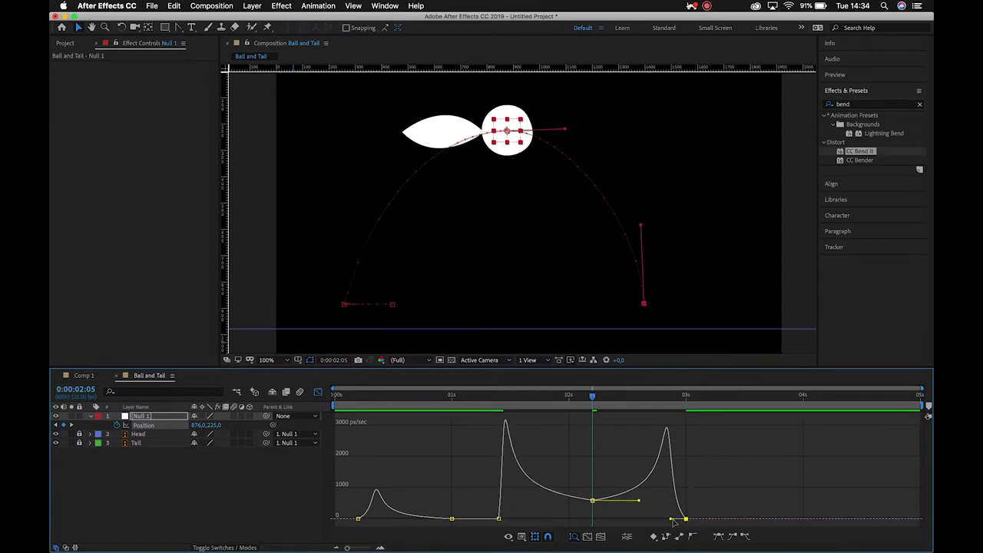
drag(672, 521, 680, 521)
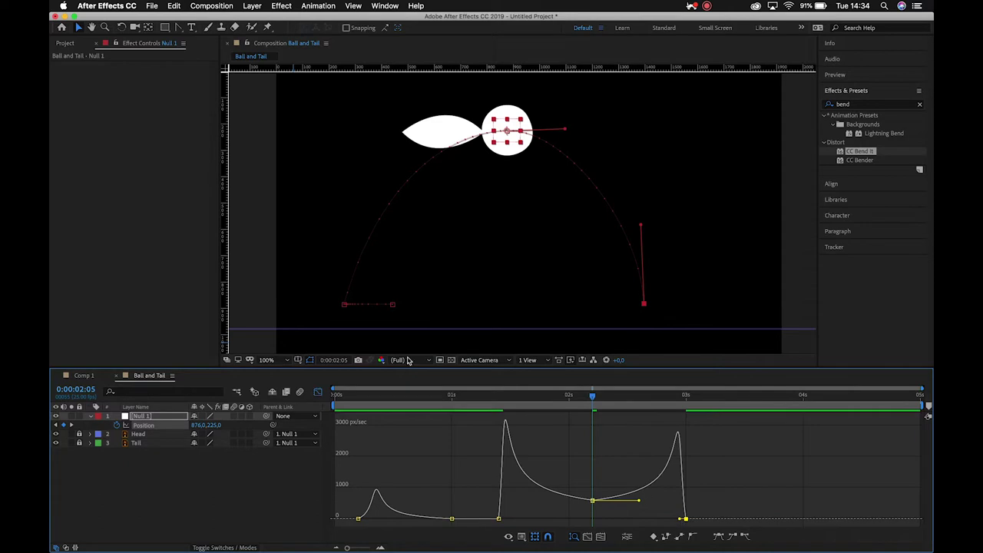
click(420, 395)
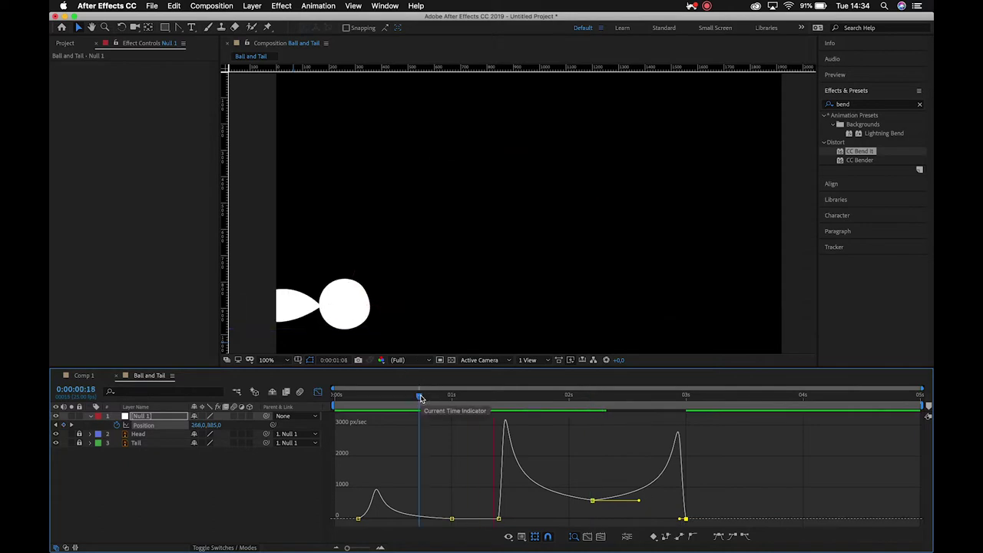
key(space)
- Pull the take-off and landing speed handles in almost to their keyframes for a sharper launch and impact, and preview
drag(684, 520, 503, 520)
click(471, 402)
key(space)
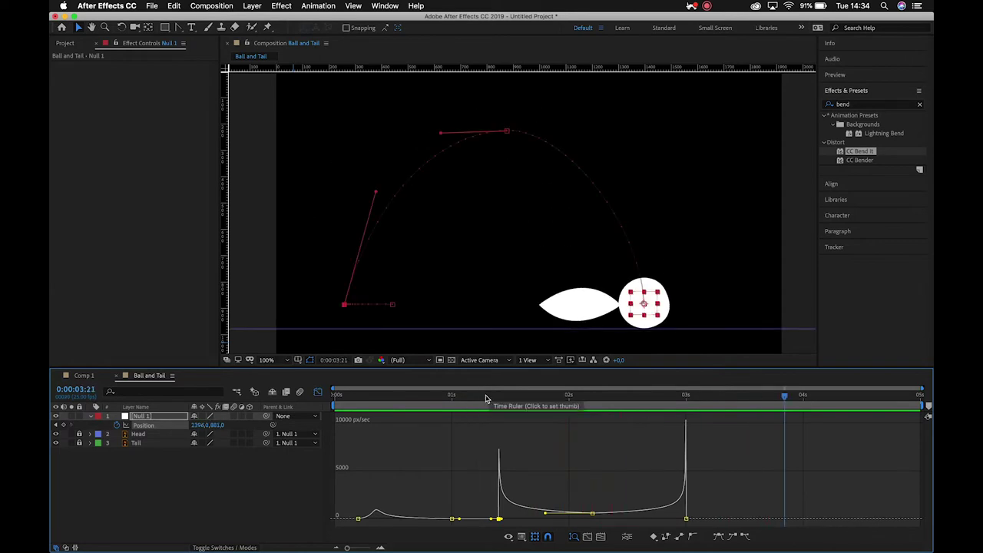
- Close the Graph Editor and play the whole eased animation from the start
click(486, 397)
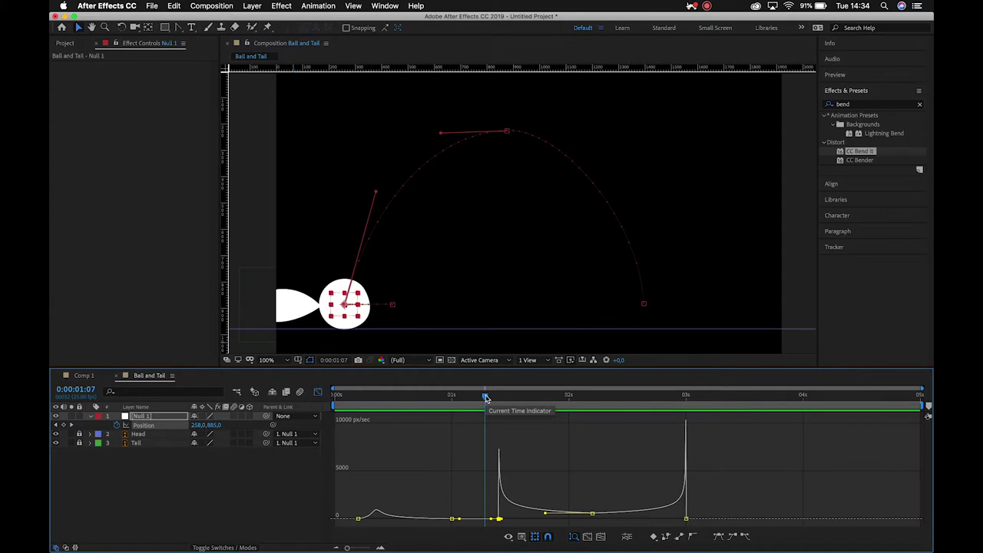
click(317, 394)
key(space)
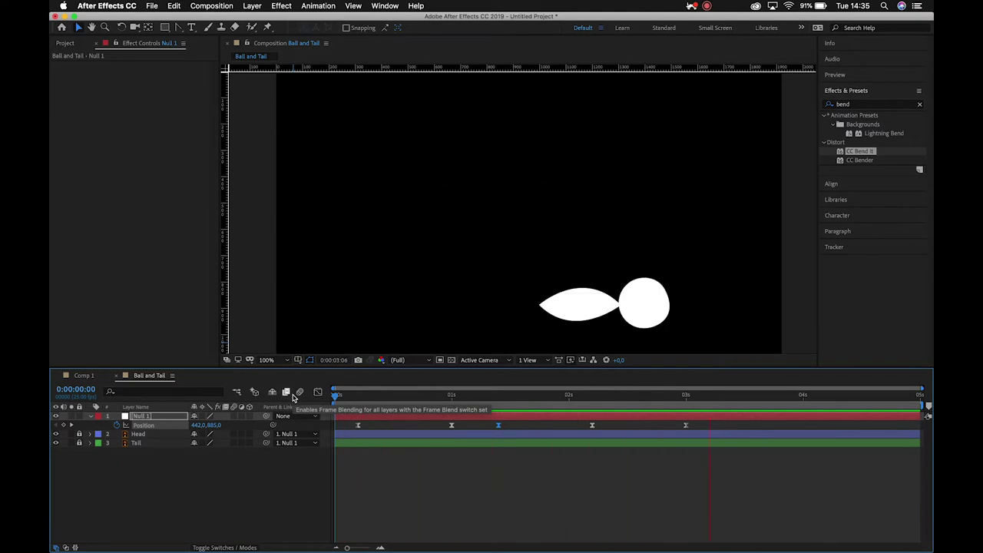
key(space)
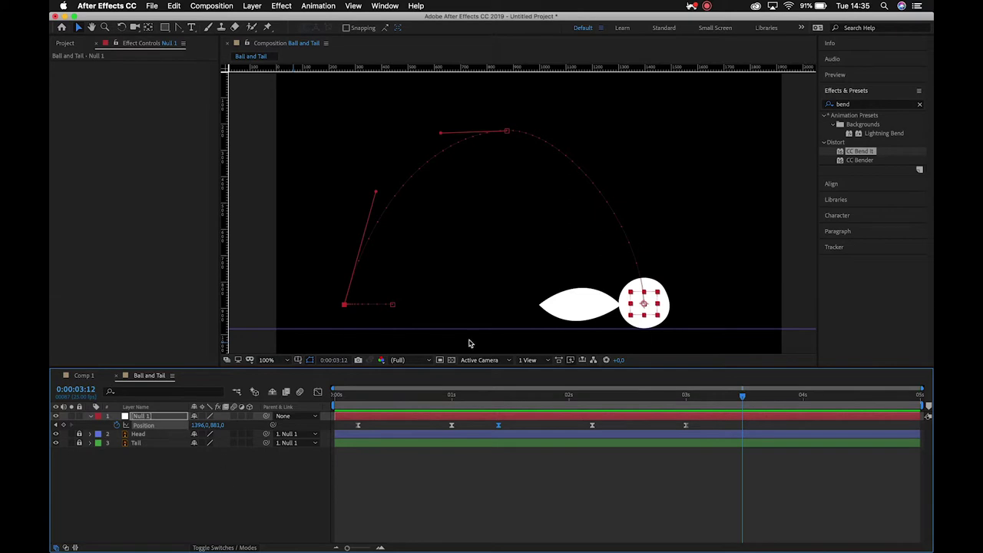
- Set the current time to 0:00:01:00 and turn on the Title/Action Safe guides in the composition view
mouse_move(446, 397)
mouse_down()
mouse_move(368, 396)
mouse_move(451, 403)
mouse_up()
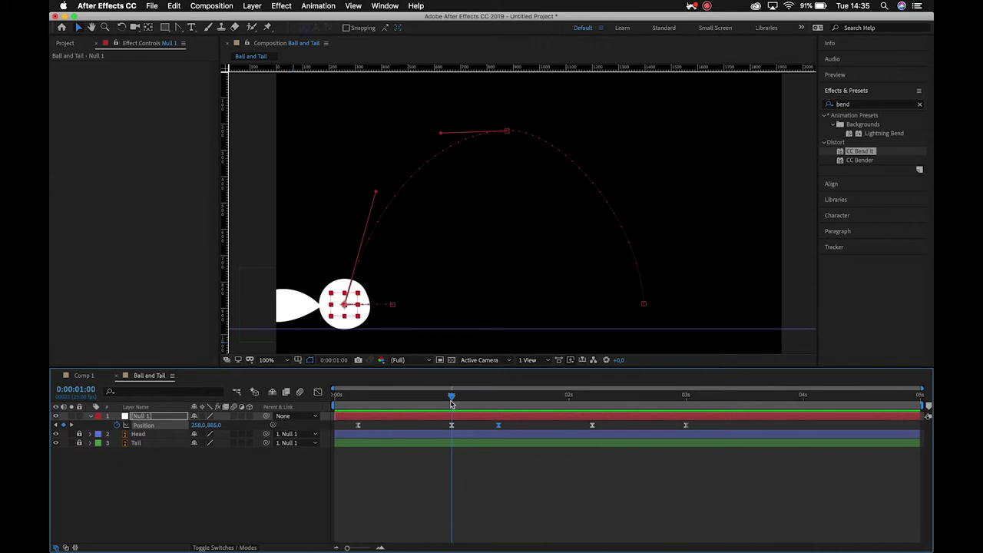
click(298, 361)
click(319, 371)
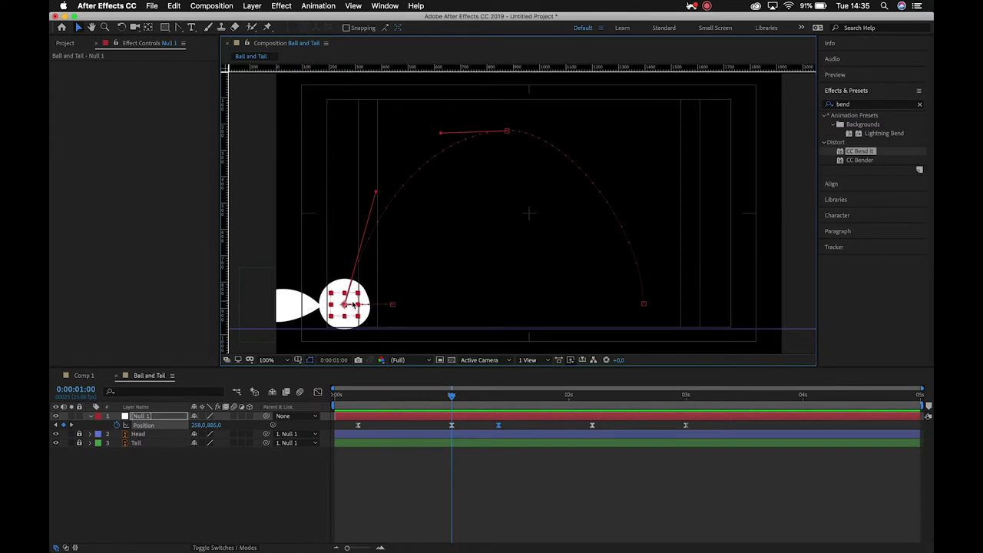
mouse_move(453, 397)
mouse_down()
mouse_move(725, 400)
mouse_move(452, 393)
mouse_up()
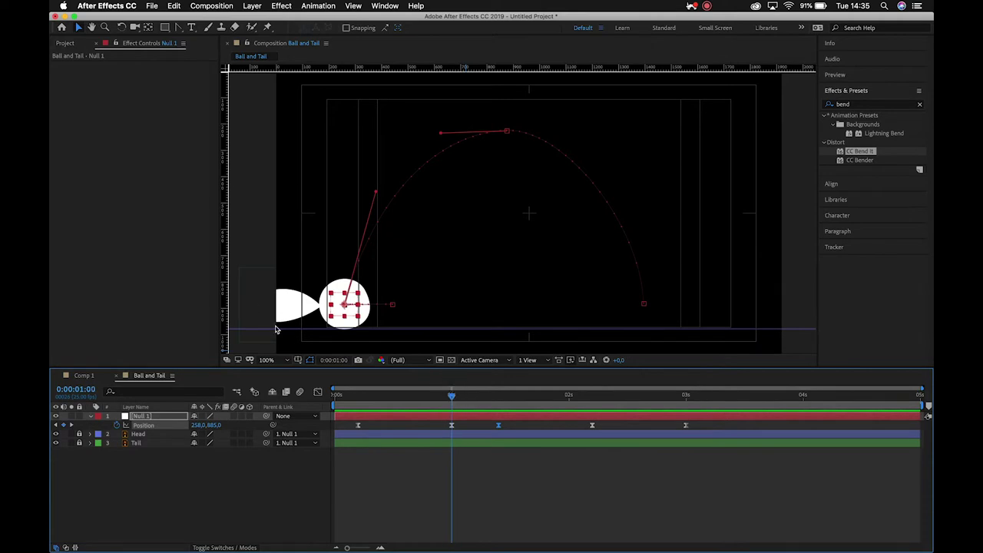
- Add a new null object to the Ball and Tail composition and rename it Correction
click(241, 471)
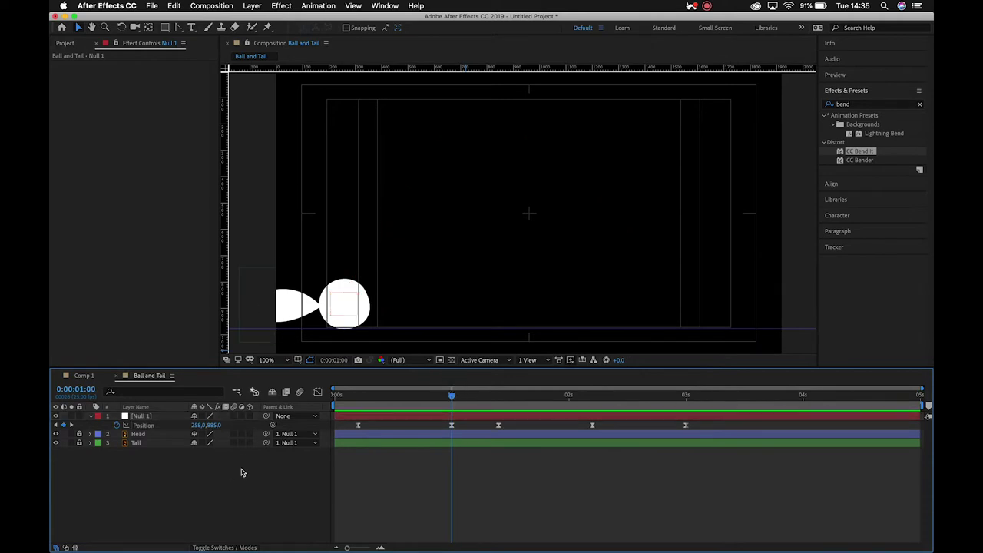
click(252, 5)
mouse_move(261, 18)
click(384, 61)
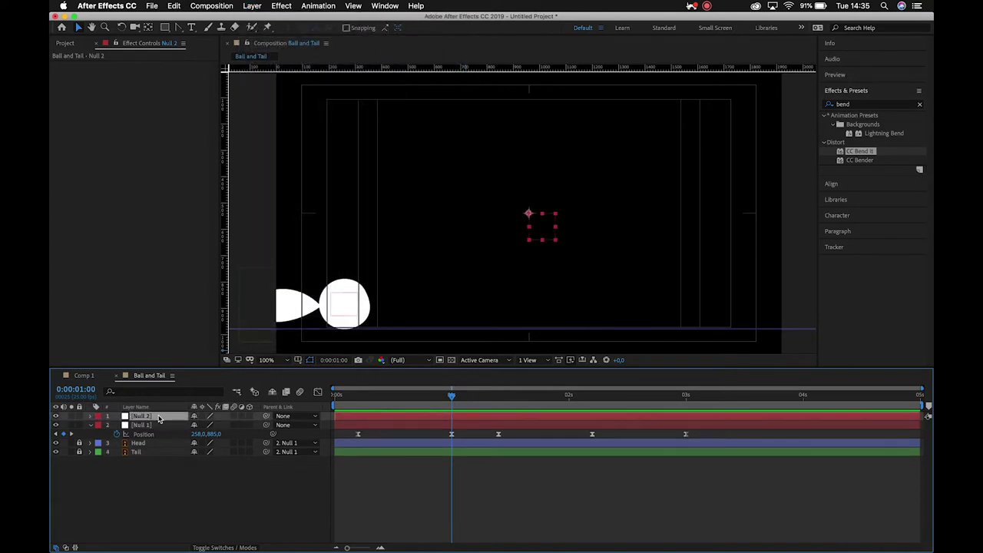
key(Return)
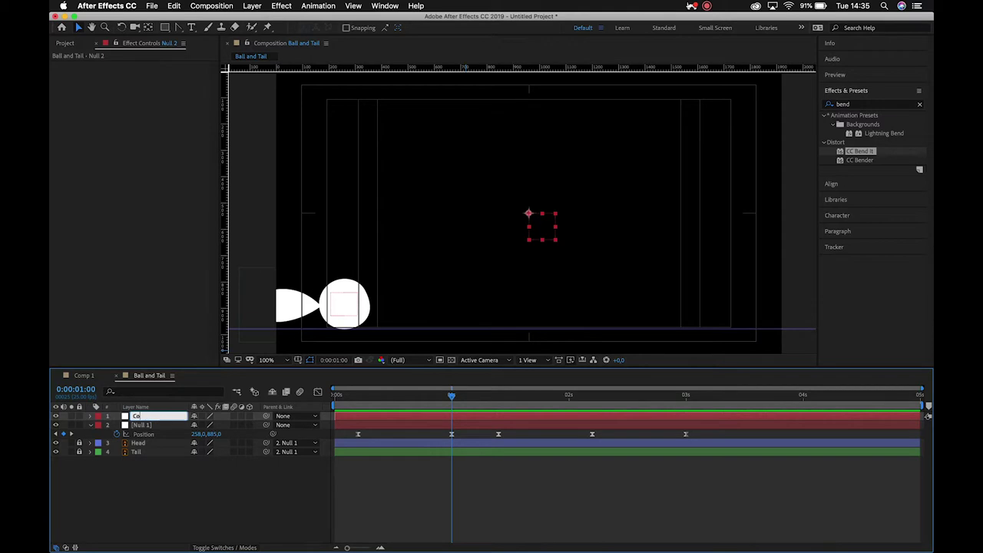
key(Return)
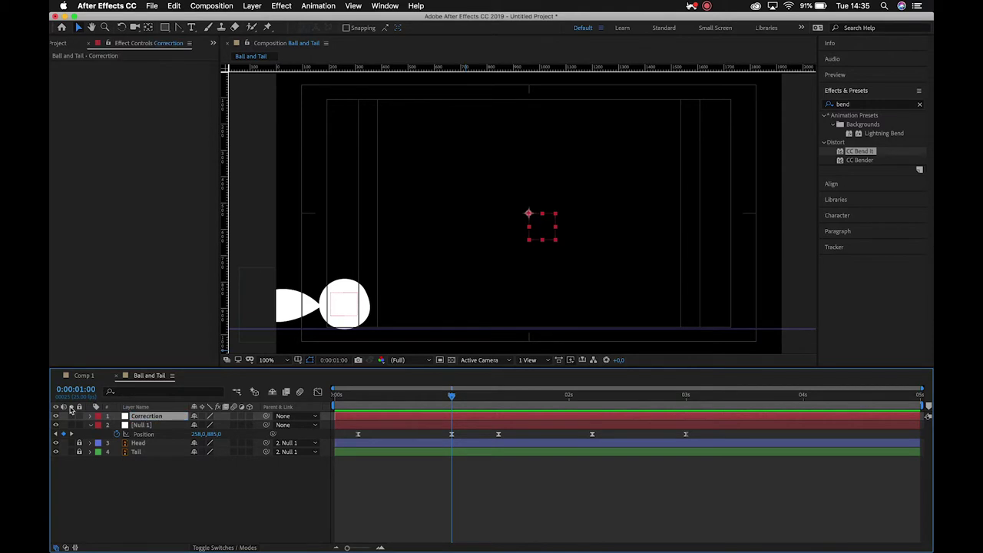
- Parent Null 1 to the Correction null
click(142, 425)
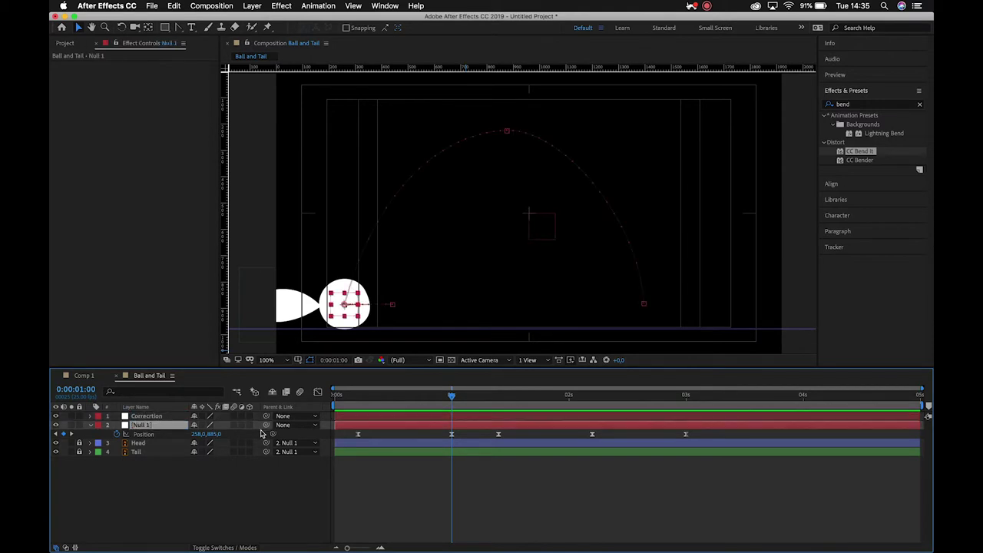
click(285, 426)
click(307, 452)
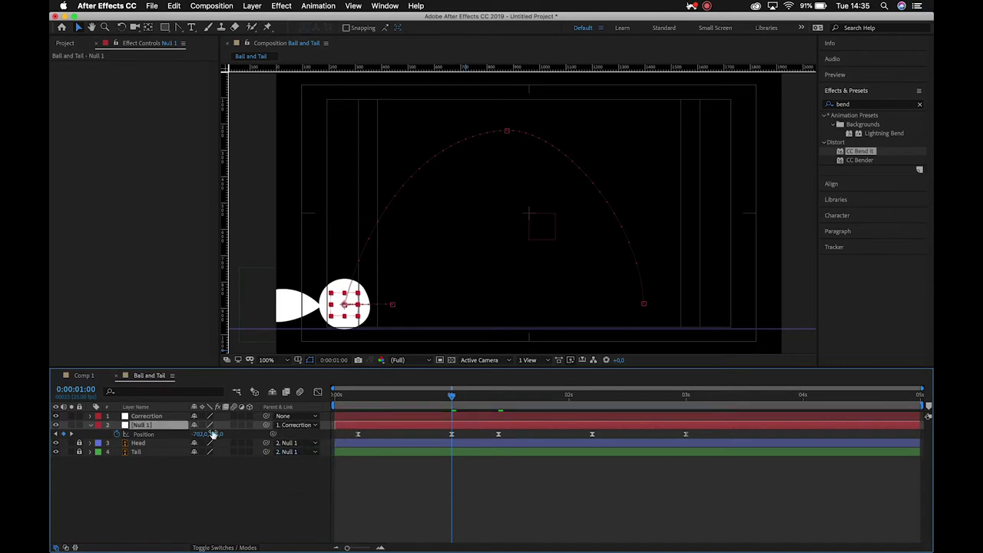
- Move the Correction null horizontally to the right until the ball and tail fit inside the safe area, and preview the animation
click(158, 416)
drag(528, 217, 593, 214)
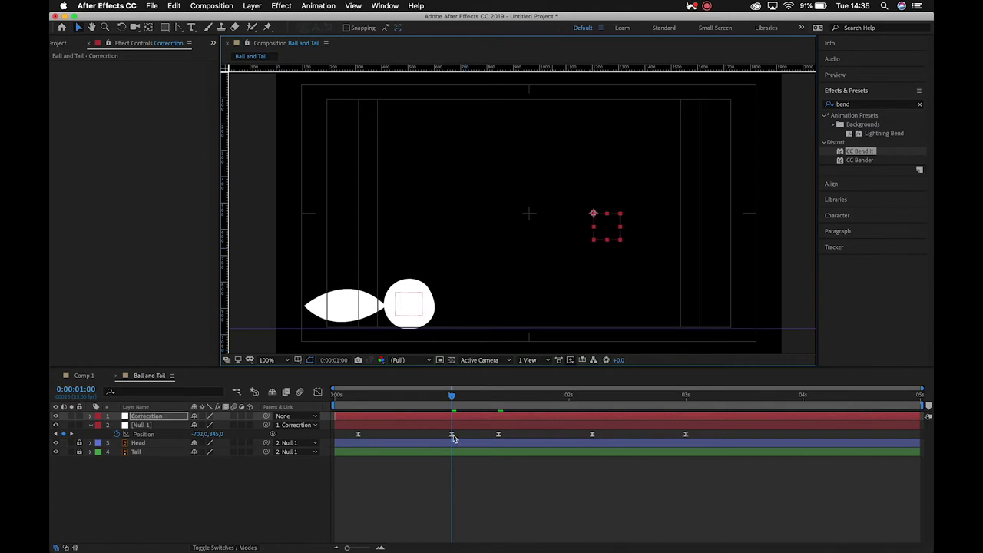
key(space)
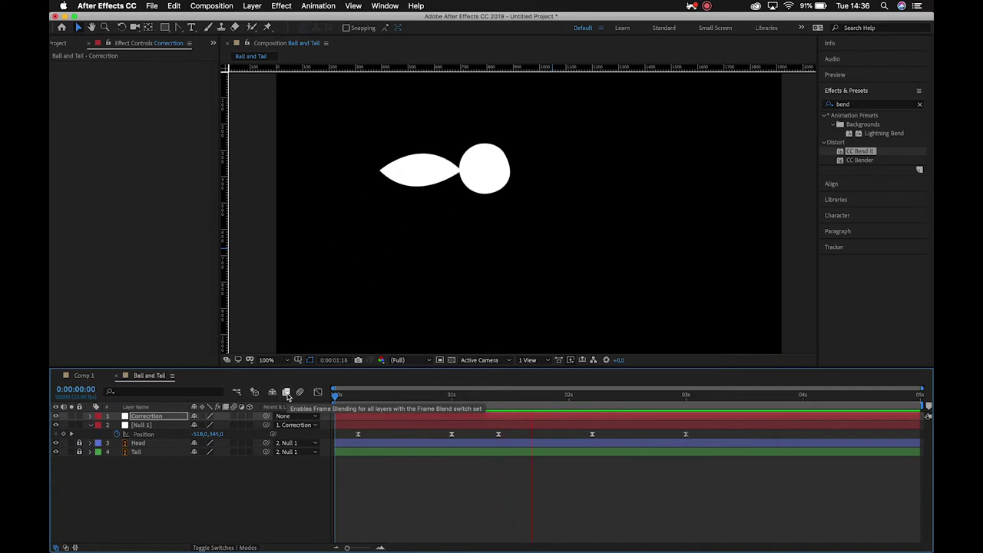
key(space)
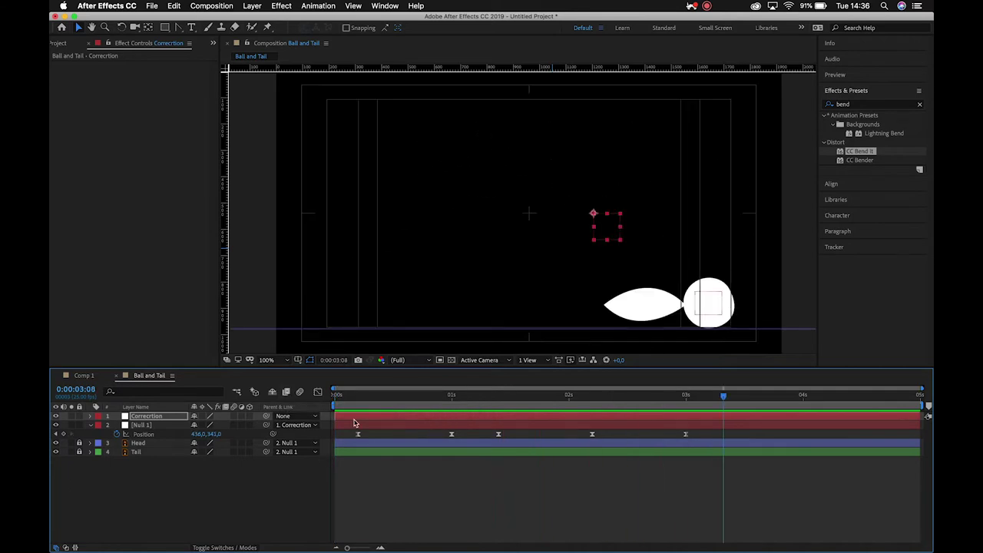
- Return to 0:00:01:00 and nudge the Correction null slightly to the left
drag(358, 397, 451, 412)
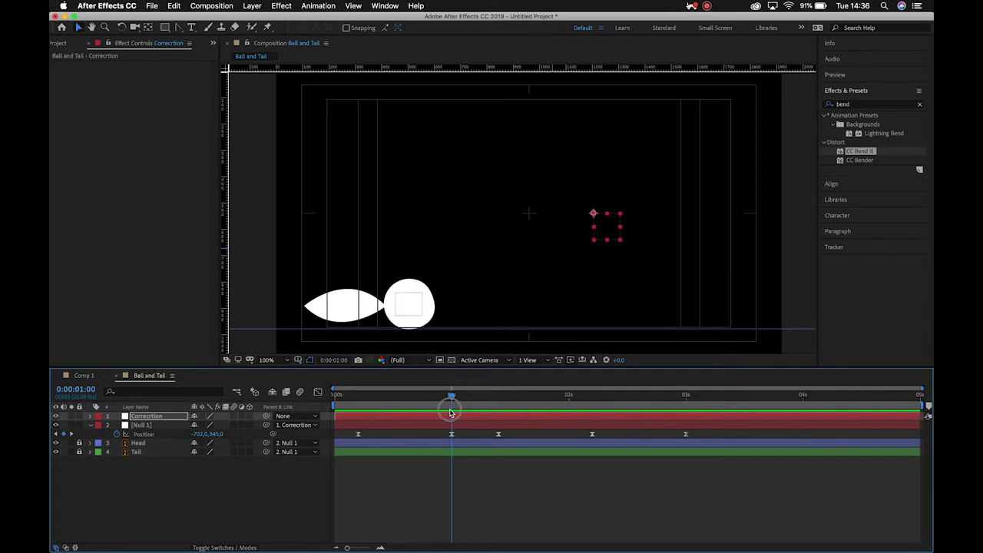
drag(595, 215, 593, 218)
click(220, 520)
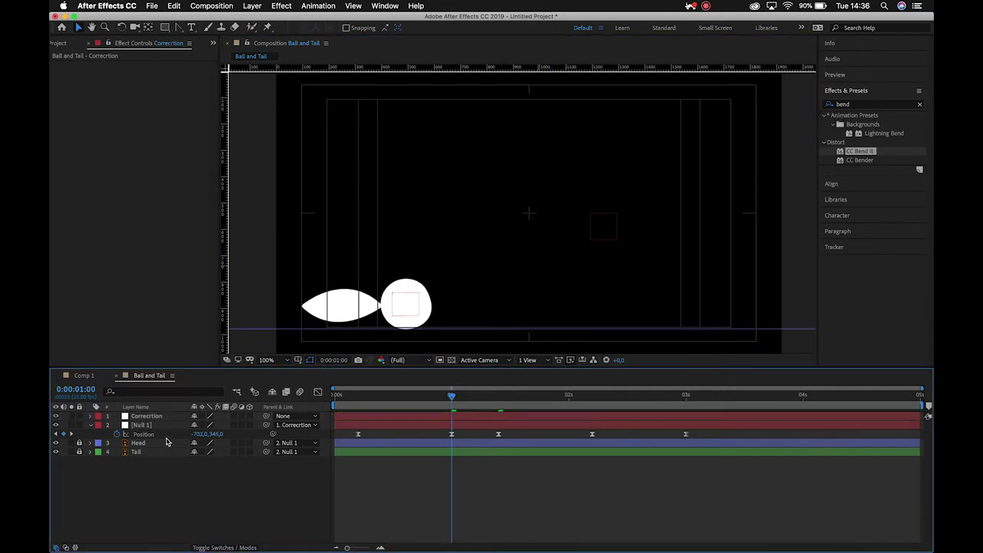
- Delete the Correction null, lock Null 1 and unlock the Head layer
click(153, 416)
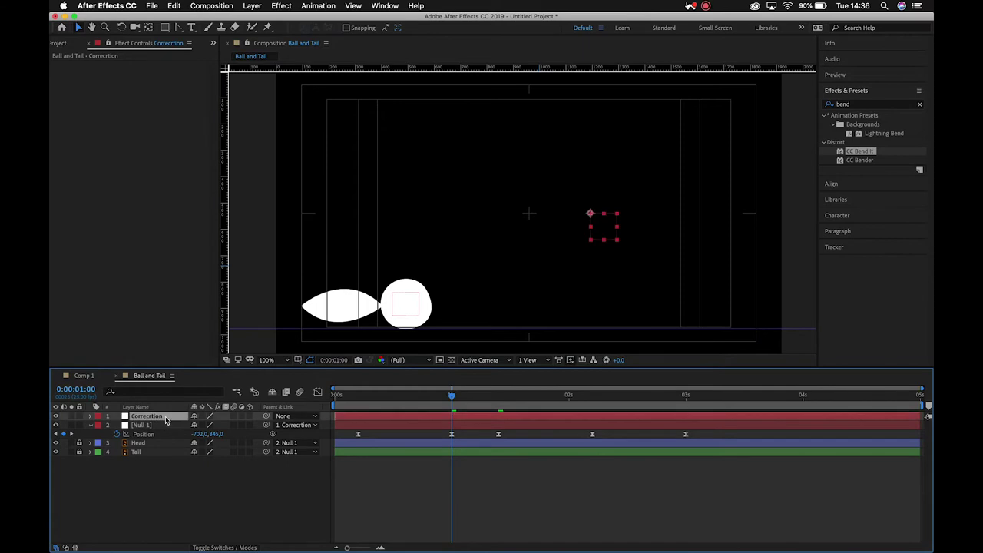
key(Delete)
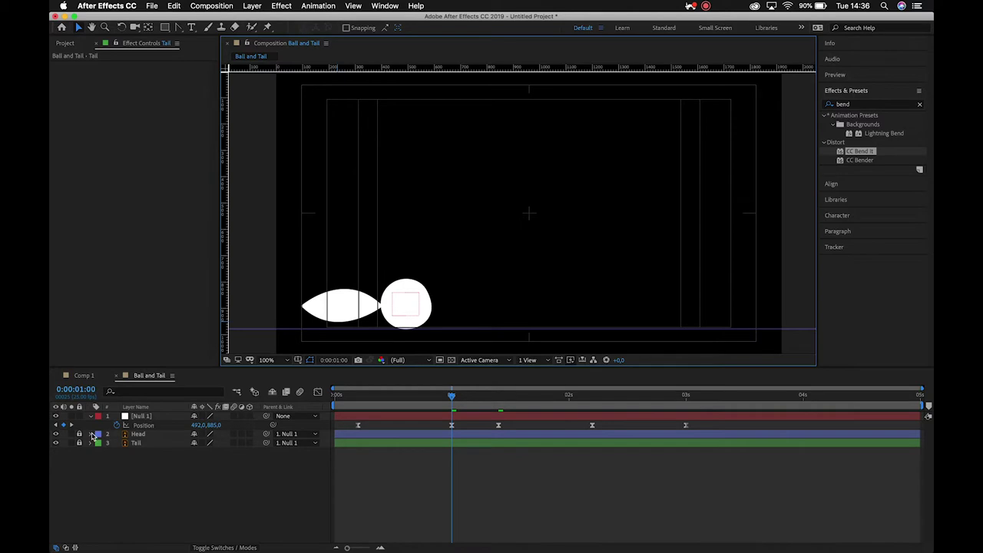
click(80, 416)
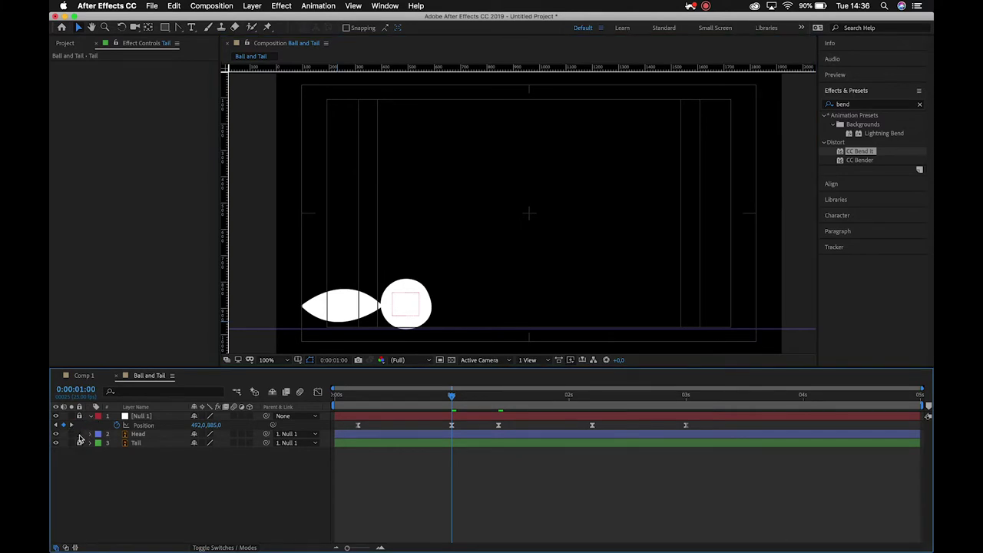
- Set the Head layer's Scale to 100, 100%
click(143, 435)
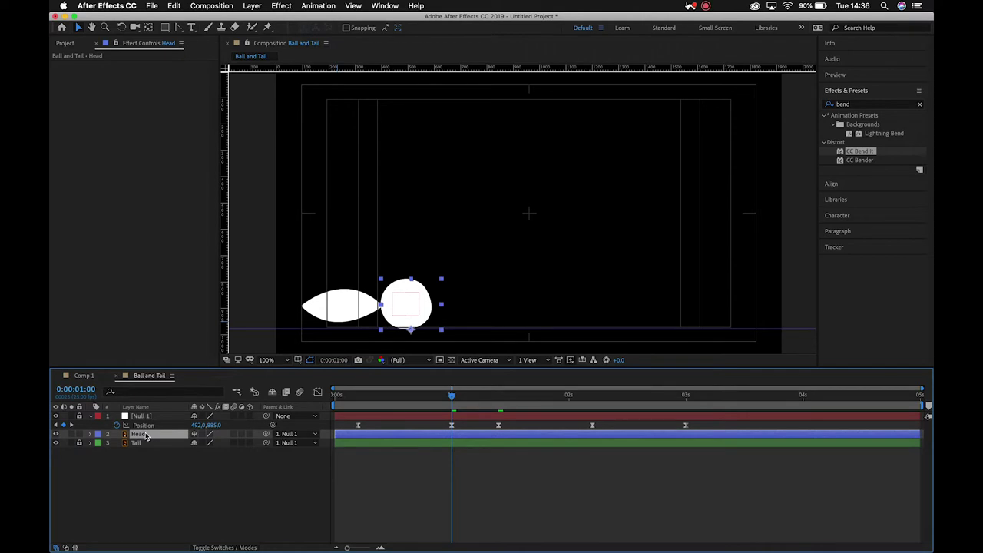
key(s)
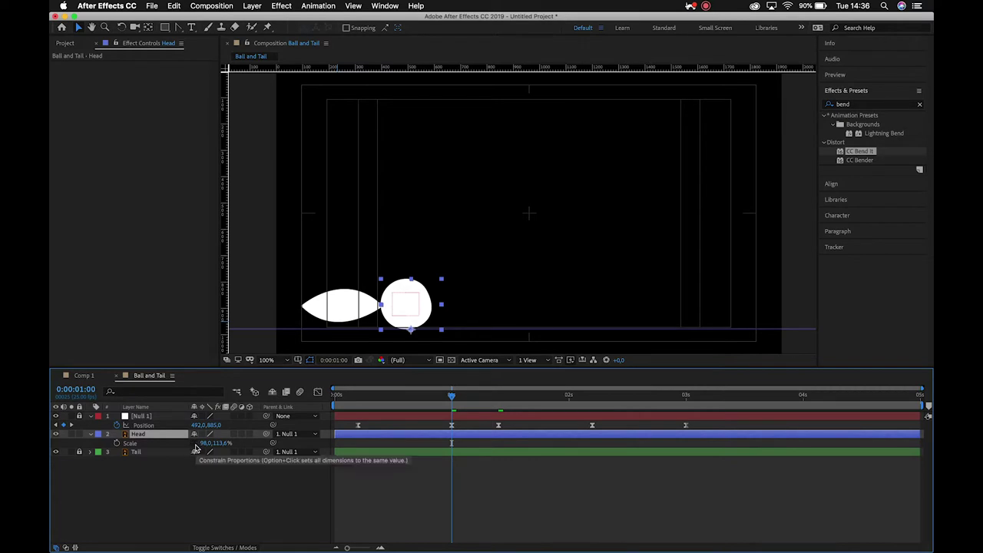
click(205, 443)
text(100)
key(Tab)
text(10)
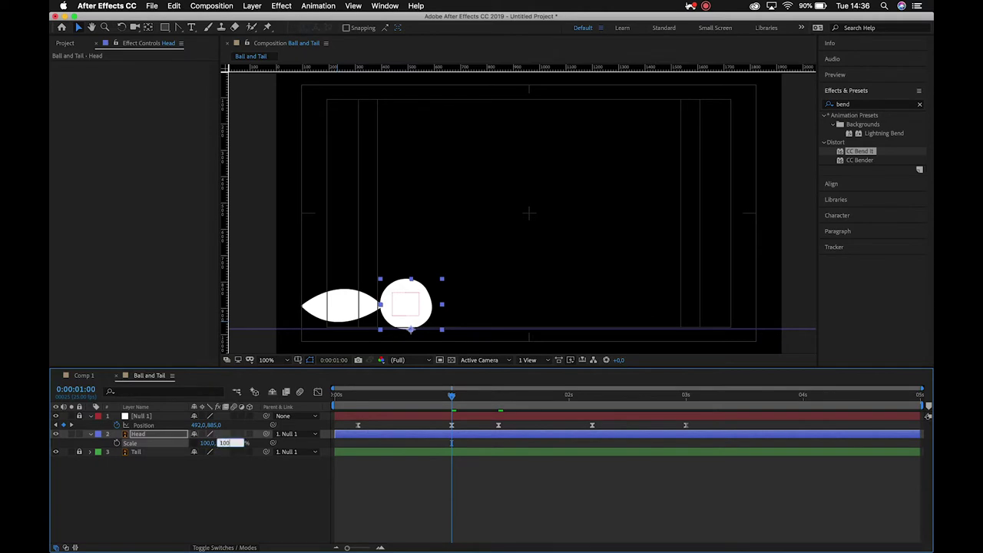
text(0)
key(Return)
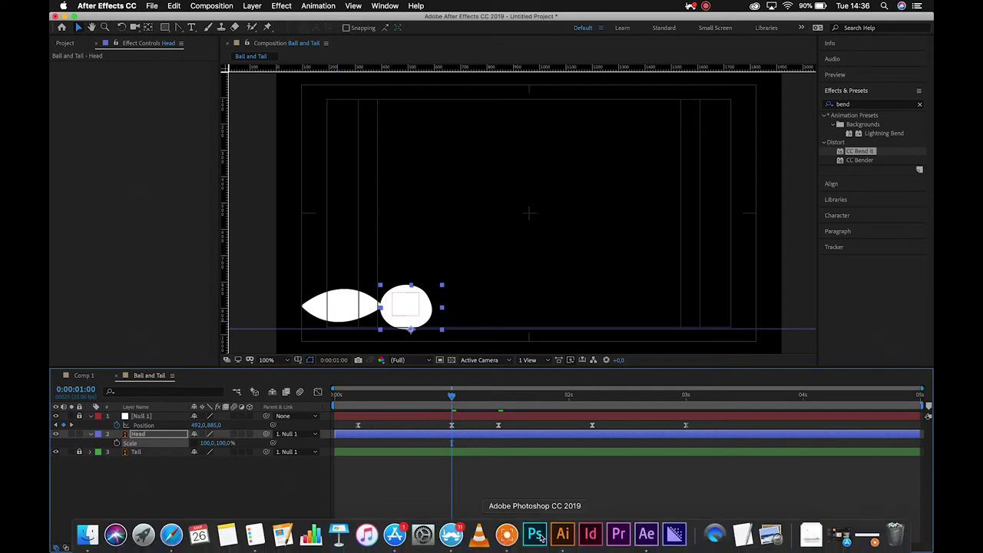
- Switch to Illustrator to check the original head shape in Ball and Tail.ai, and return to After Effects
click(563, 534)
click(481, 268)
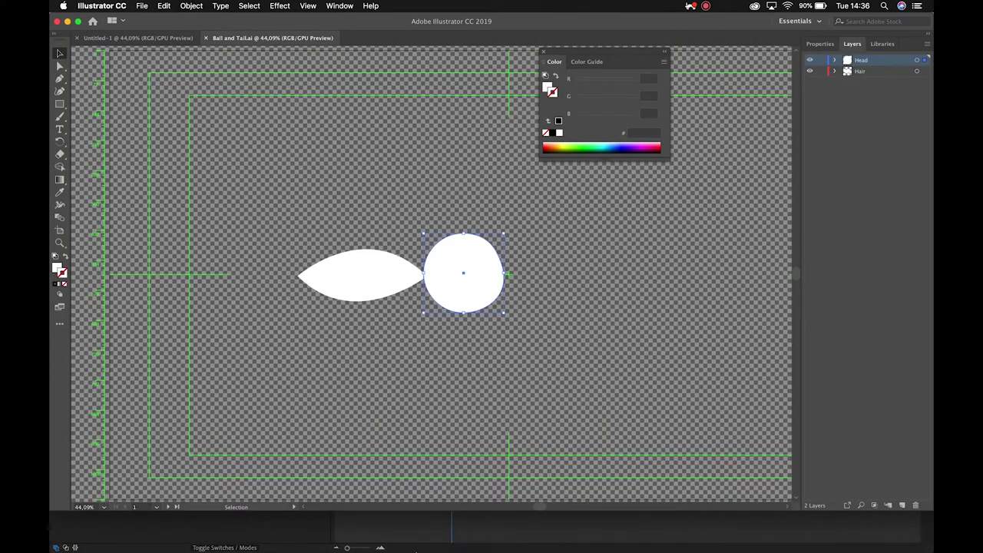
mouse_move(422, 536)
click(646, 534)
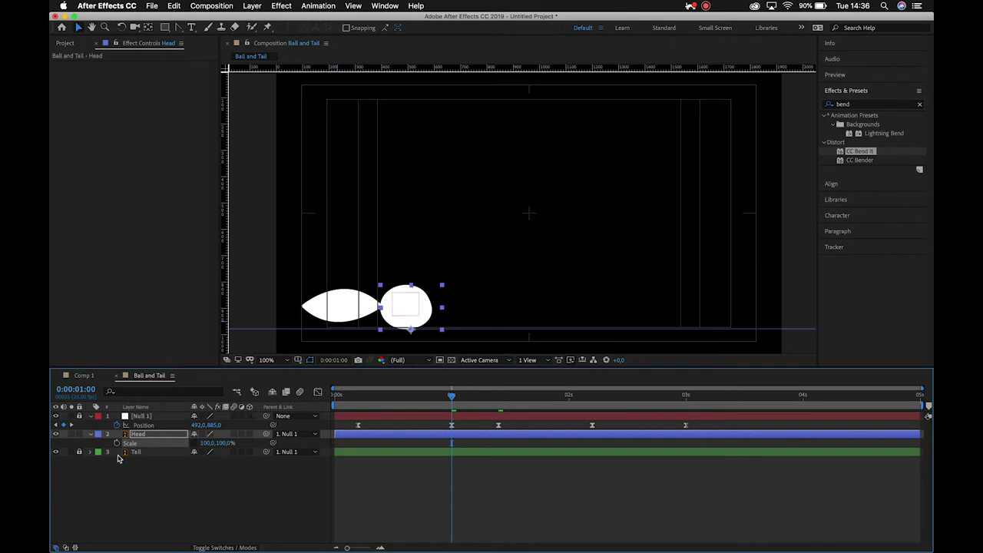
- Set the Tail layer's Scale to 100, 100%, and collapse and lock the layer
click(146, 452)
key(s)
click(205, 463)
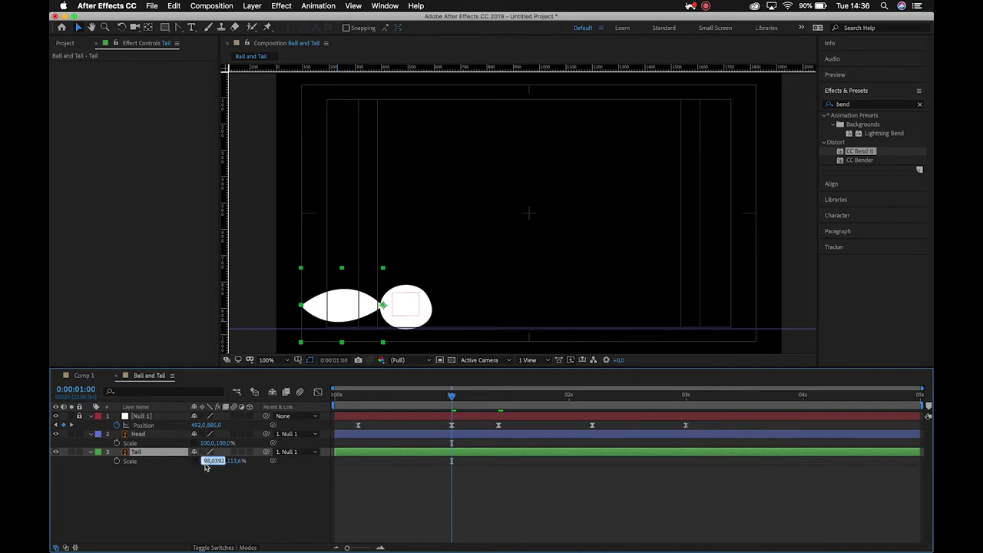
text(100)
key(Return)
click(222, 461)
text(1)
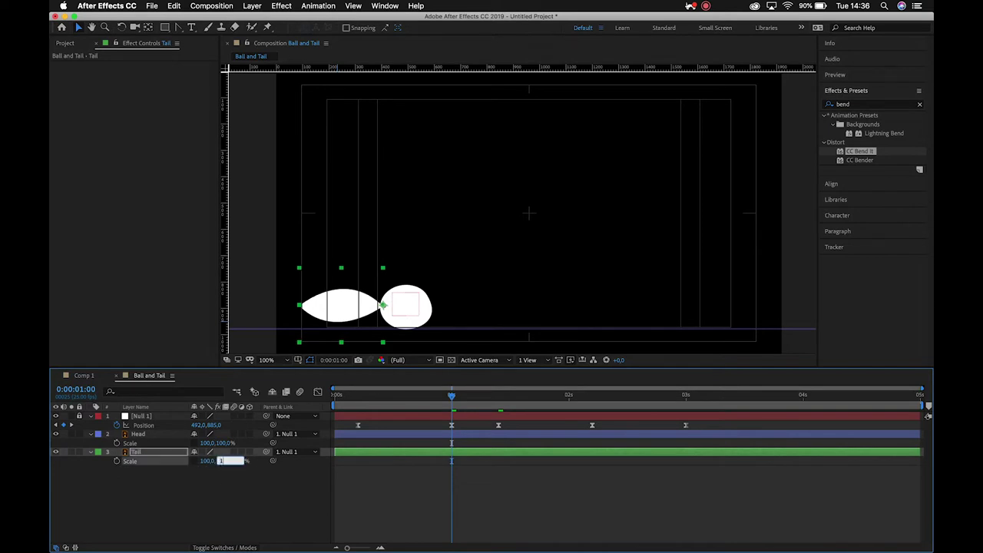
text(00)
key(Return)
click(172, 491)
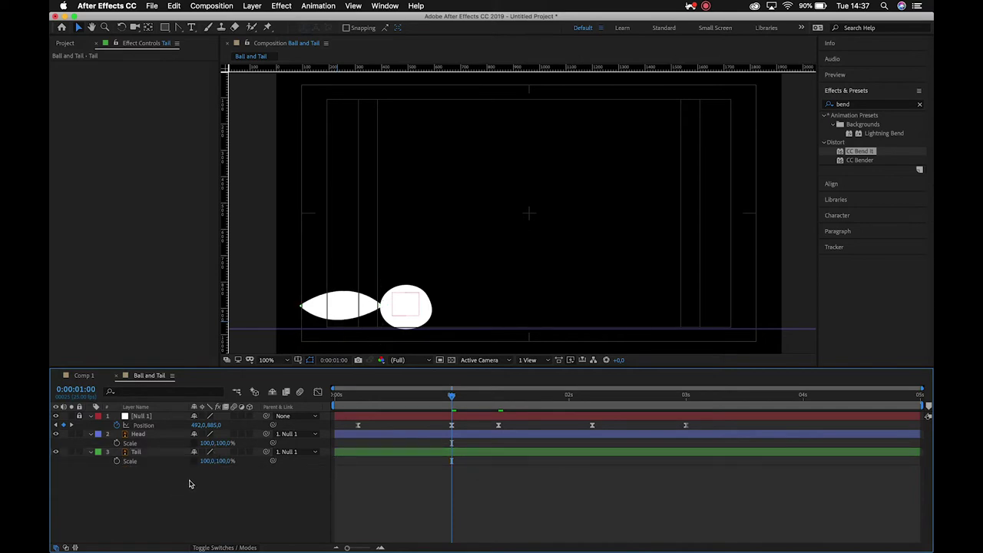
click(110, 463)
click(90, 452)
- Start animating the Head layer's Scale with a 100, 100% keyframe at 0:00:00:05
click(142, 435)
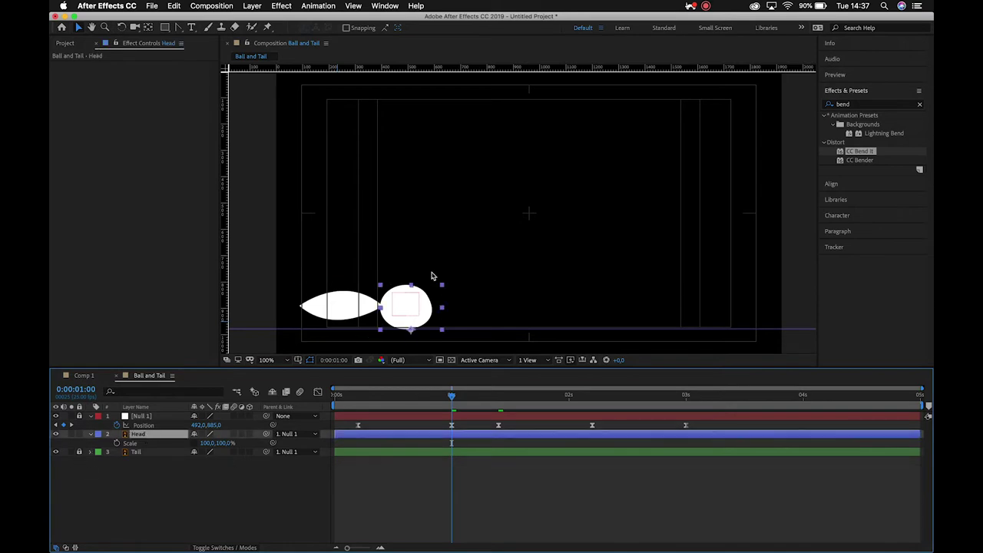
click(358, 395)
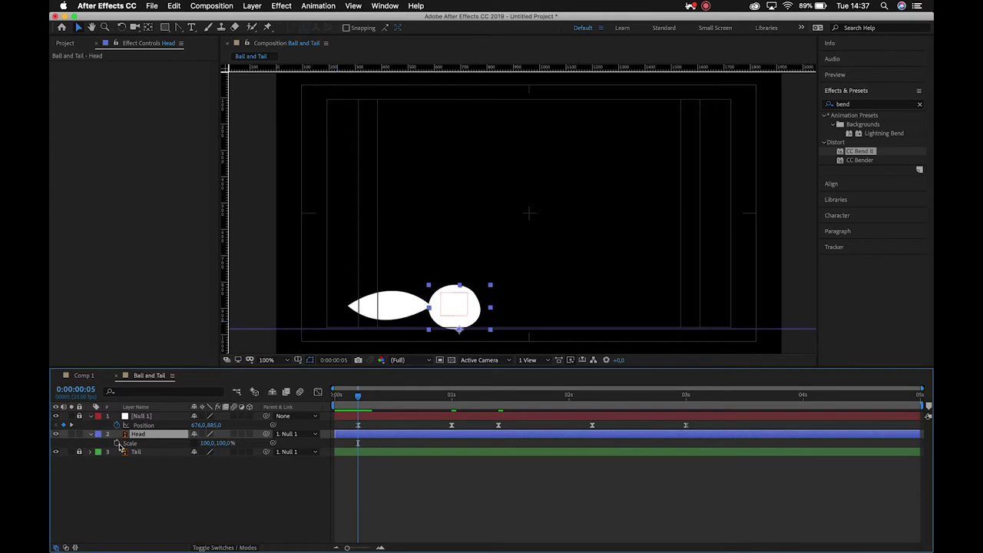
click(119, 445)
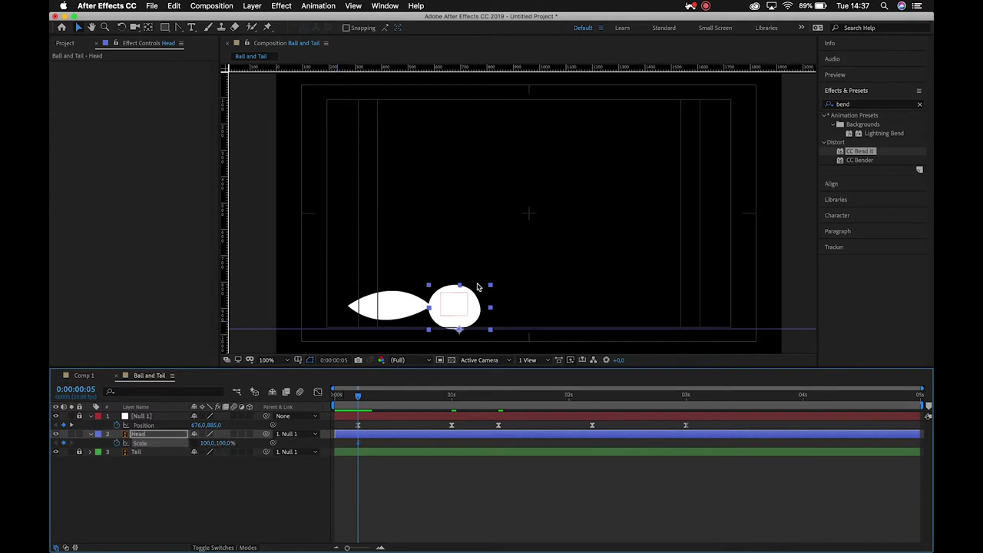
- Keyframe the Head's Scale at 80, 120% at 0:00:01:00 and hold it with a matching keyframe at 0:00:01:10
drag(358, 398, 451, 405)
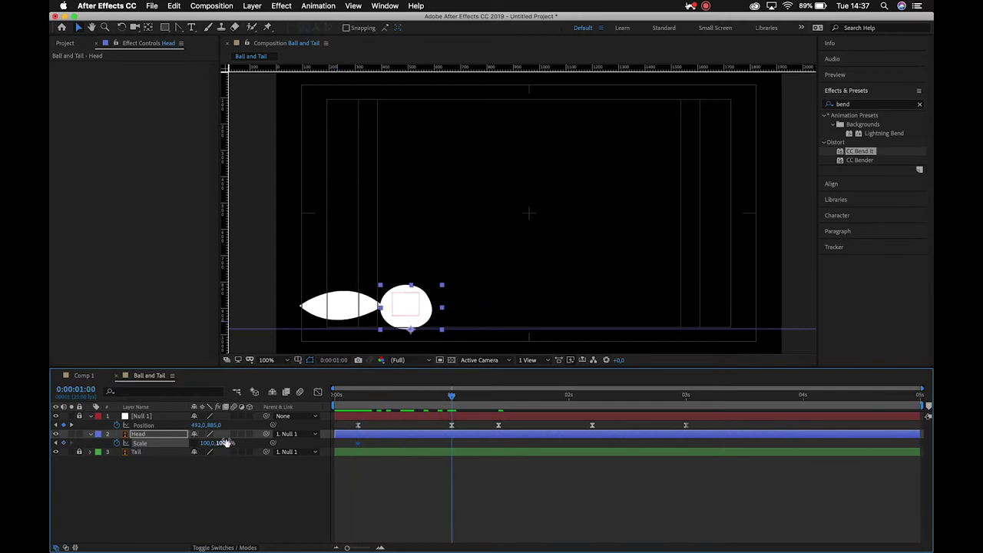
drag(223, 443, 199, 444)
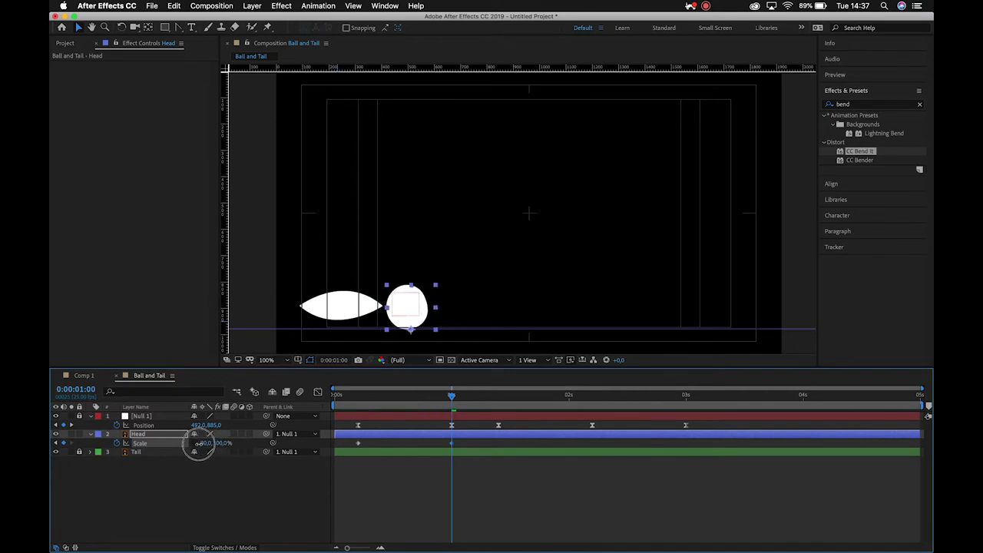
click(222, 444)
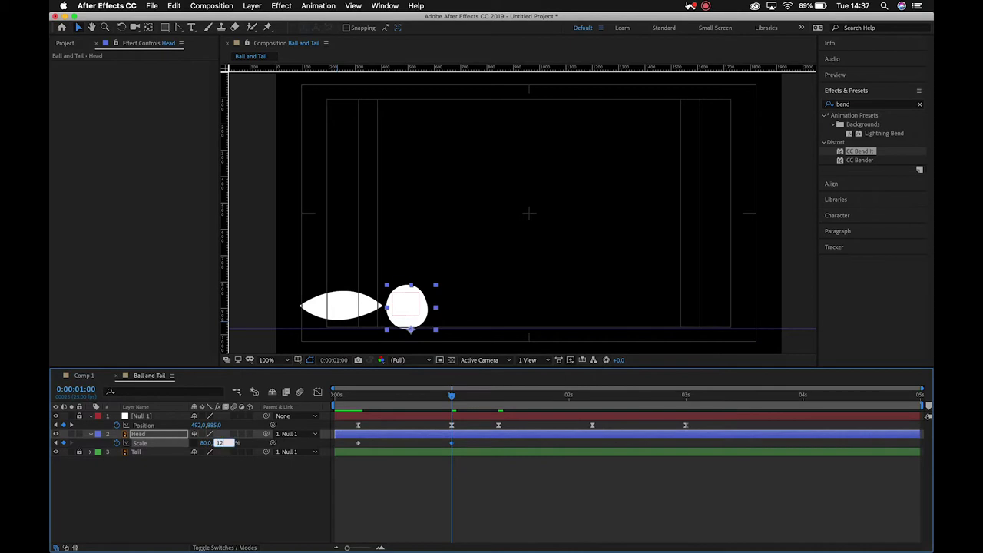
key(Return)
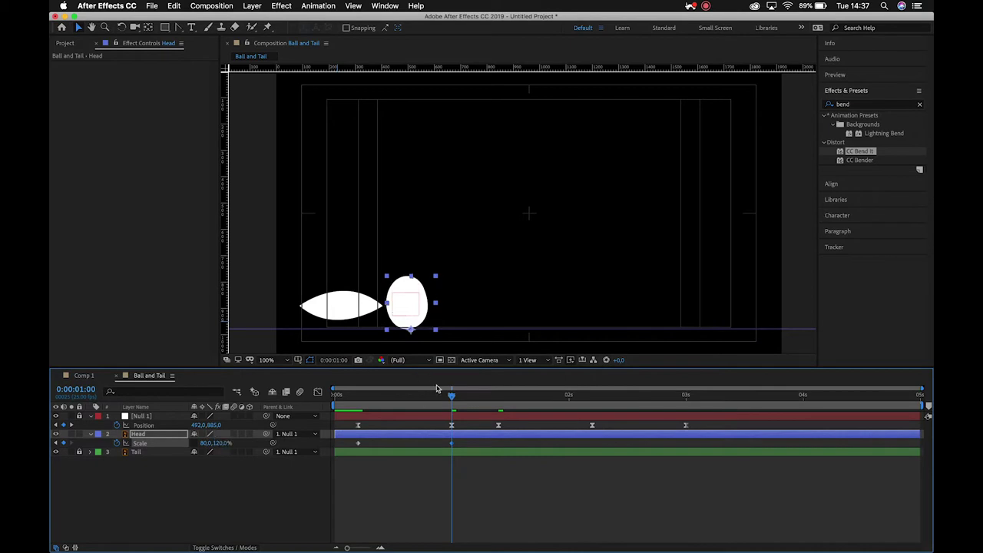
mouse_move(455, 399)
mouse_down()
mouse_move(376, 401)
mouse_move(451, 408)
mouse_up()
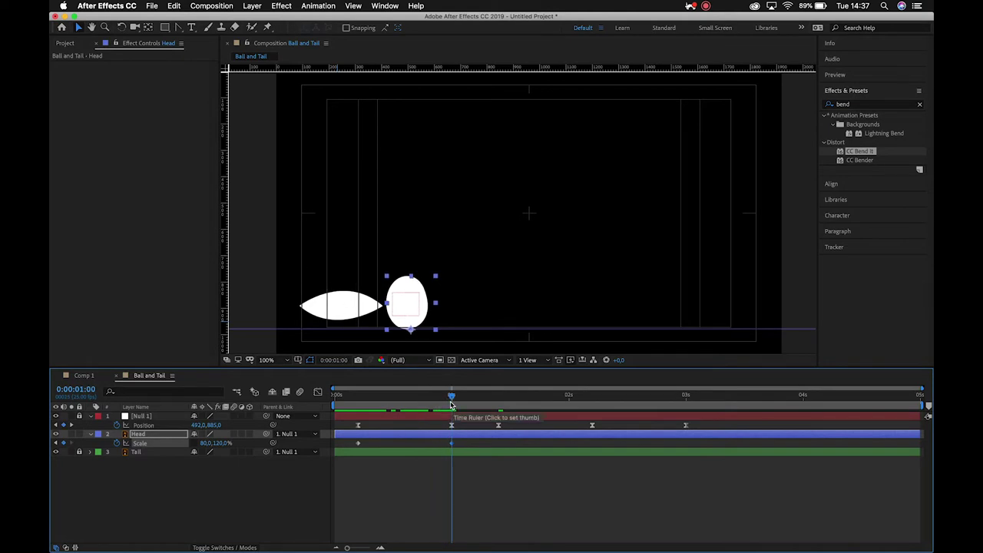
drag(441, 397, 500, 416)
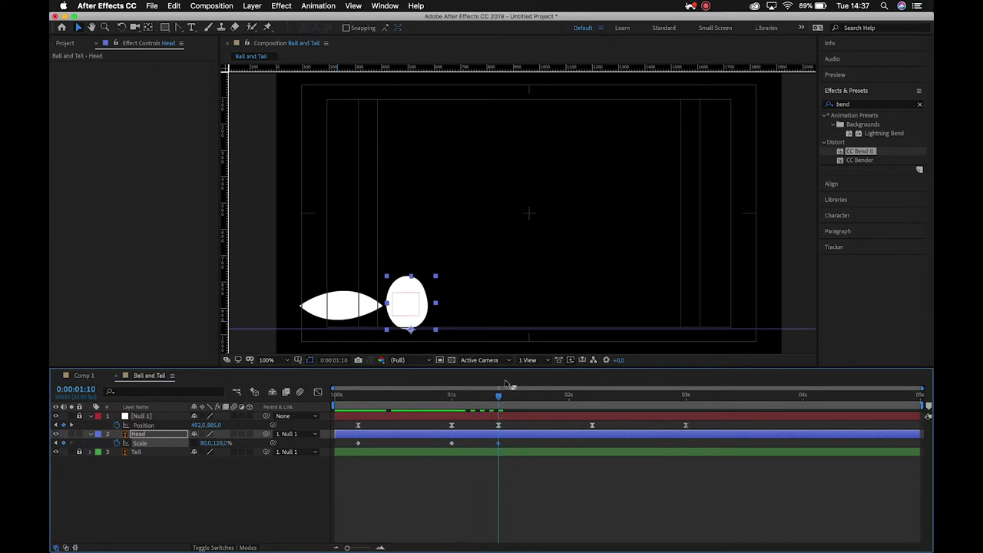
- Keyframe the Head's Scale back to 100, 100% at the jump's peak, 0:00:02:05
drag(500, 395, 593, 430)
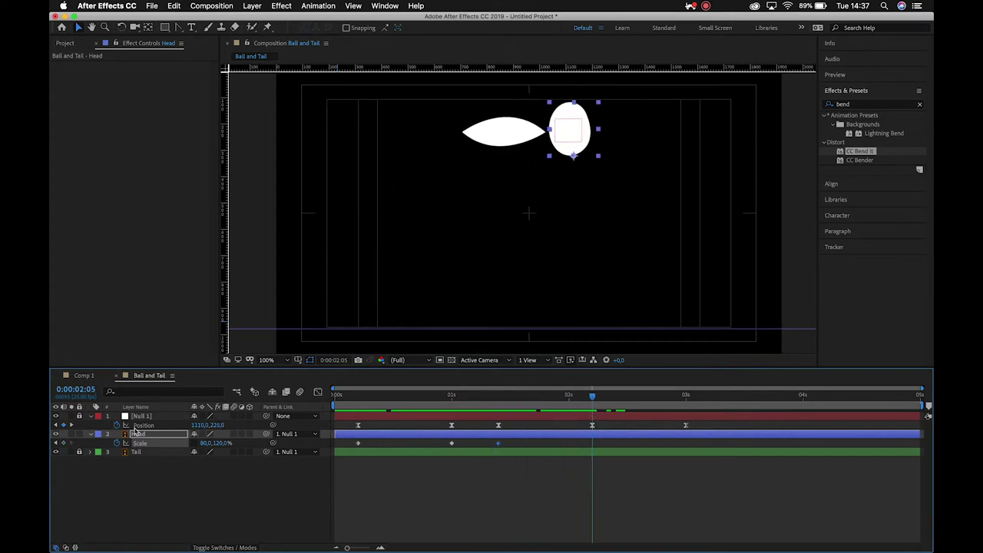
click(206, 444)
text(100)
key(Tab)
text(10)
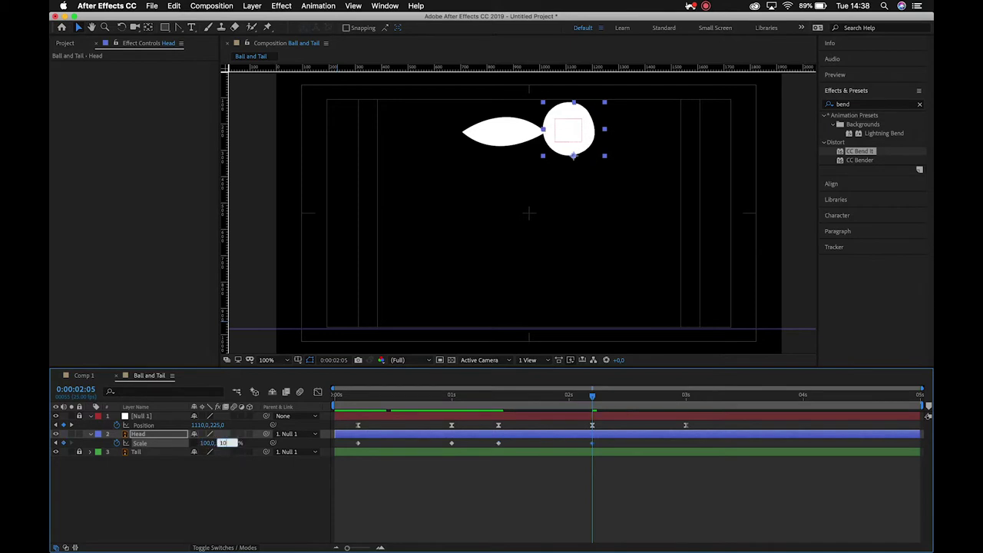
text(0)
key(Return)
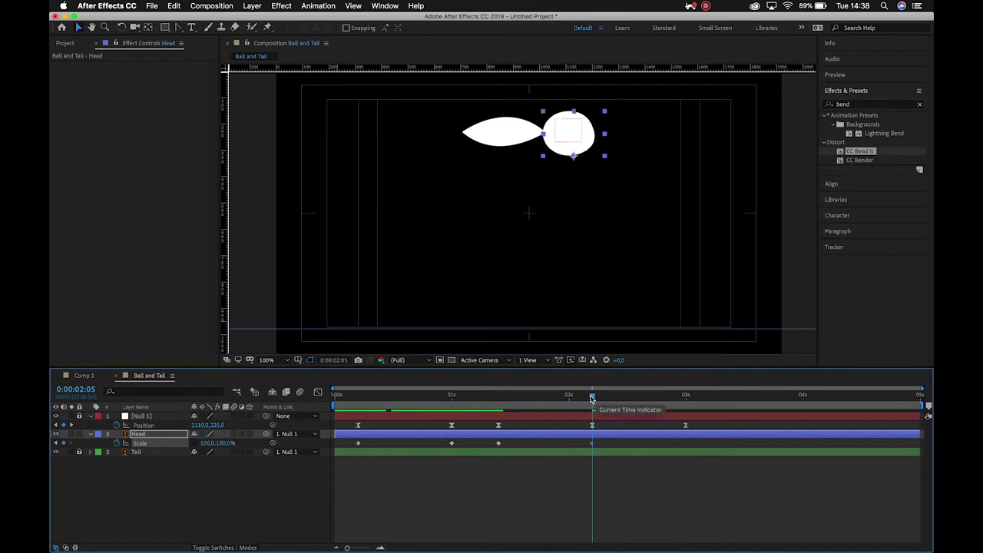
- Keyframe the Head's Scale at 120, 80% for the landing squash at 0:00:03:00
drag(592, 398, 686, 408)
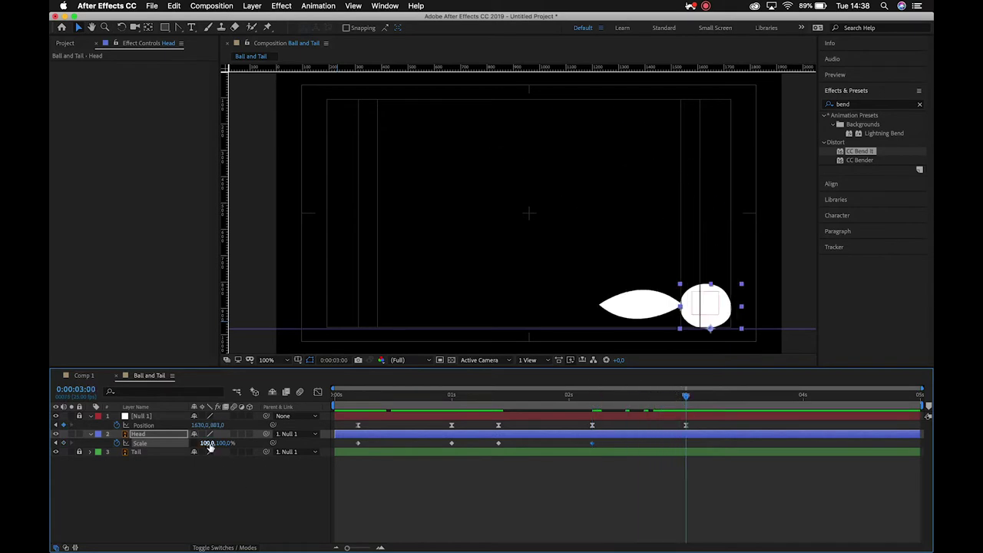
drag(220, 446, 214, 449)
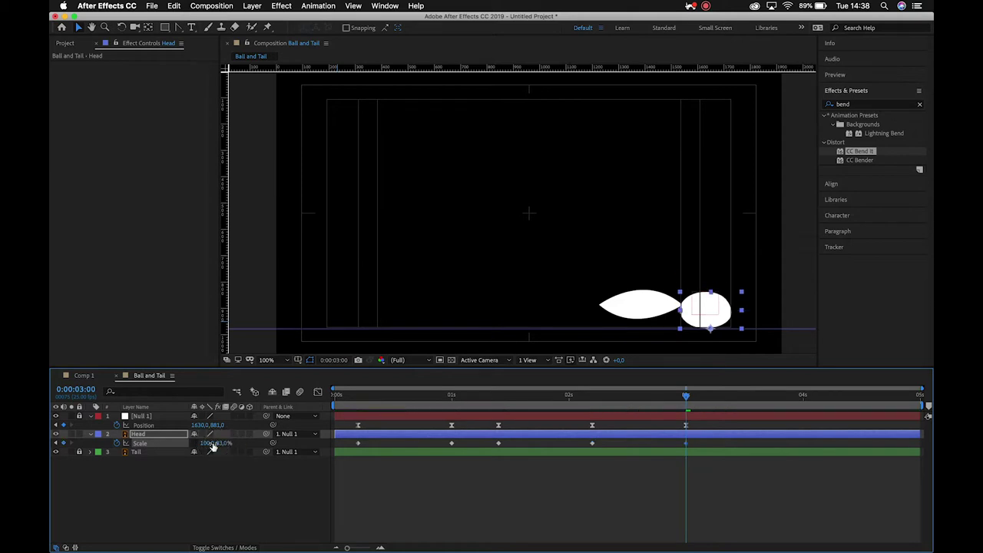
click(219, 445)
text(80)
key(Return)
click(209, 445)
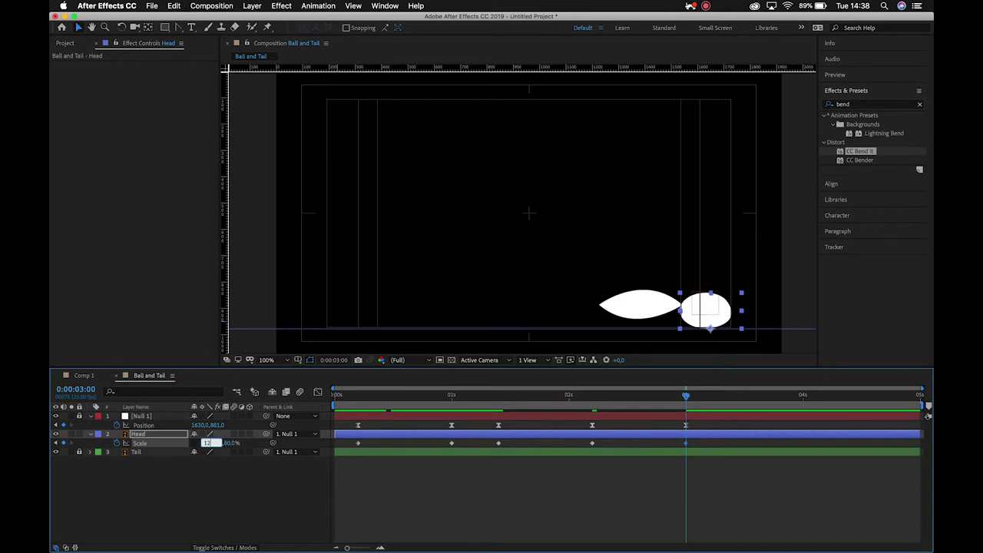
key(Return)
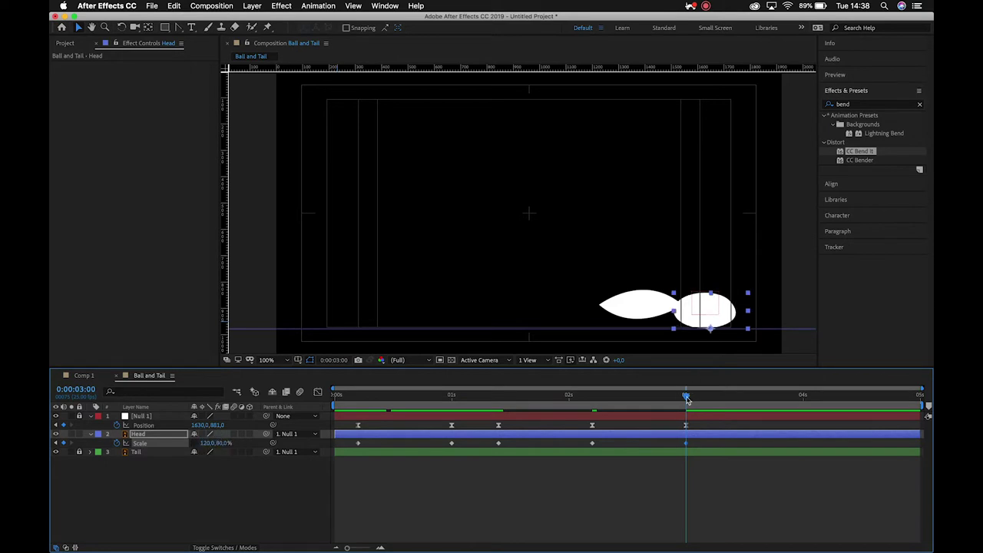
- Keyframe the null's Position raised to 1630, 841 at 0:00:03:05 to start a small landing bounce
key(Page_Down)
key(Page_Down)
key(Page_Down)
key(Page_Down)
key(Page_Down)
click(149, 416)
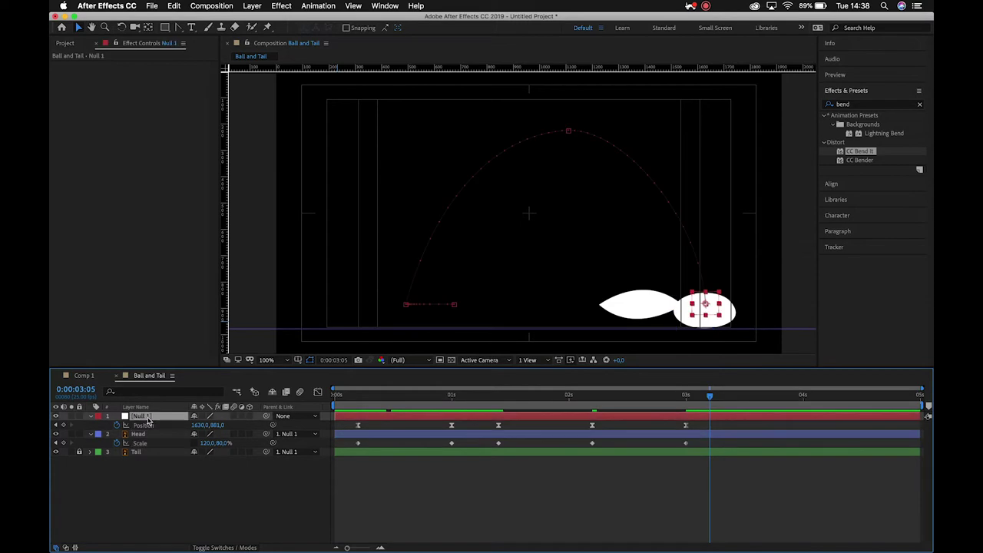
key(shift+Up)
key(shift+Up)
key(shift+Up)
key(shift+Up)
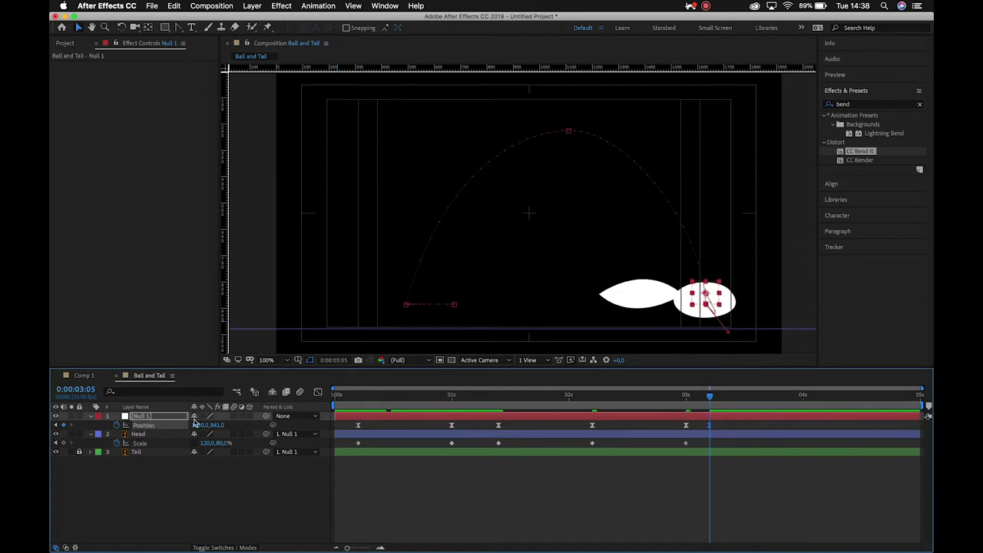
- Collapse the curve handle of the null's landing point with the Convert Vertex tool to straighten the bounce's motion path
key(z)
click(599, 284)
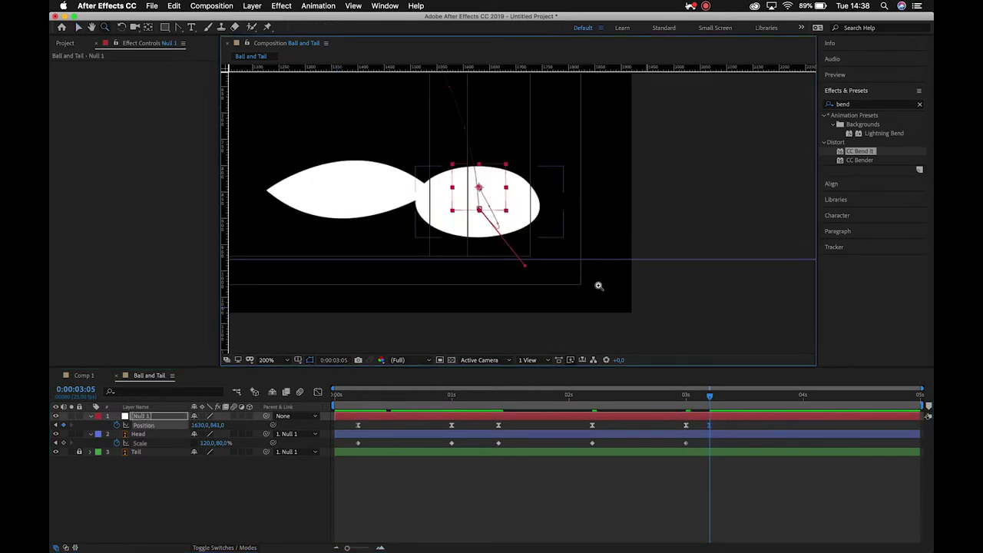
click(522, 239)
click(490, 234)
drag(490, 235, 500, 245)
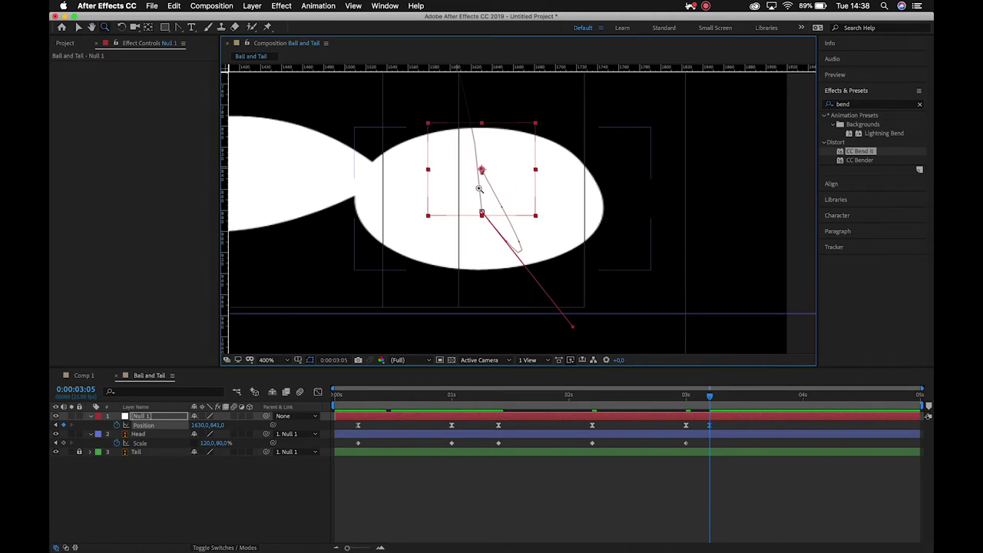
mouse_move(707, 397)
mouse_down()
mouse_move(684, 397)
mouse_move(720, 398)
mouse_move(702, 398)
mouse_move(711, 408)
mouse_up()
click(177, 28)
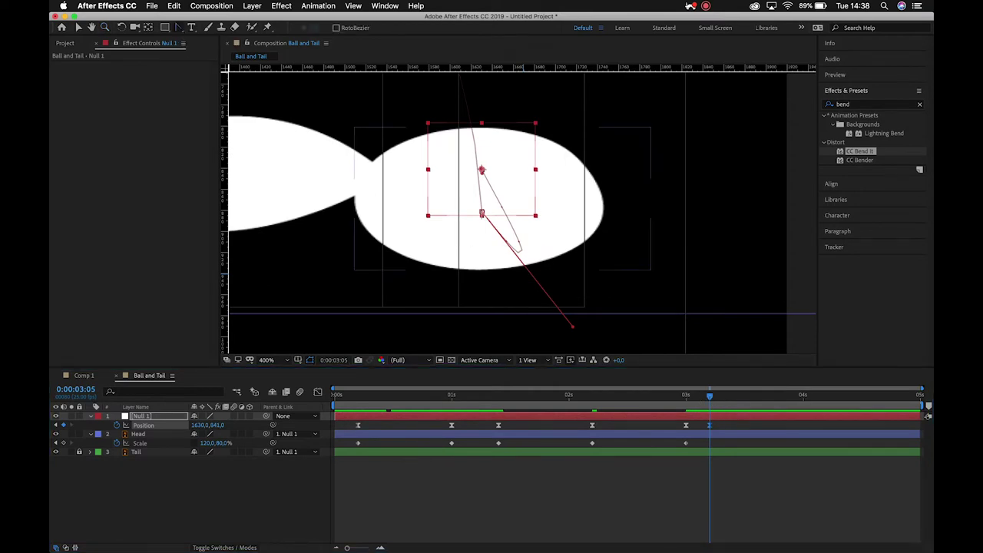
click(482, 170)
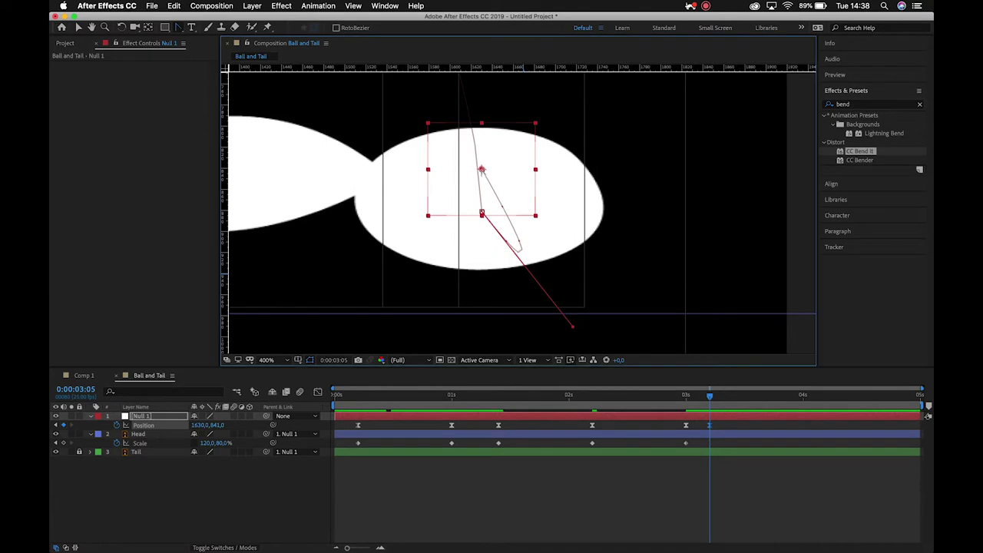
drag(573, 327, 481, 213)
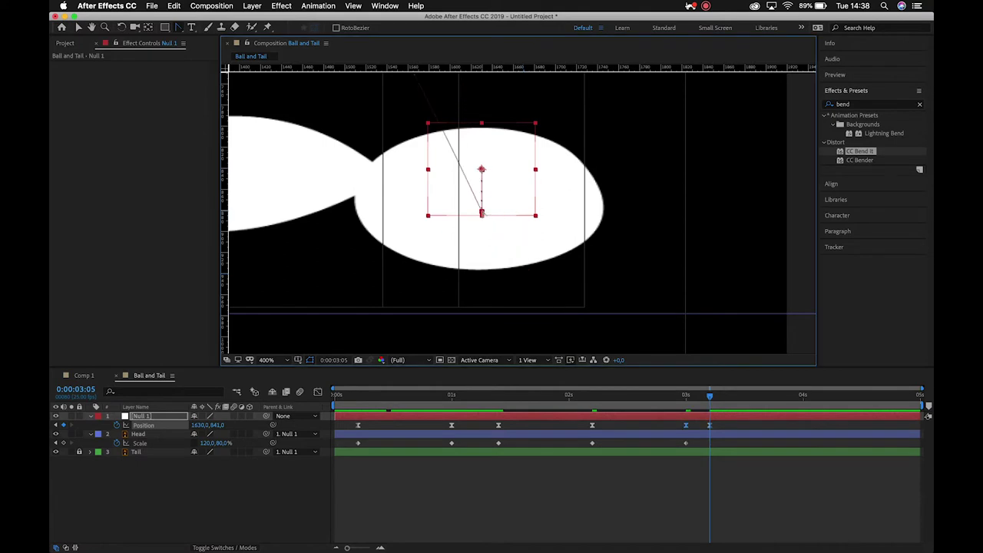
key(z)
scroll(483, 220, down, 3)
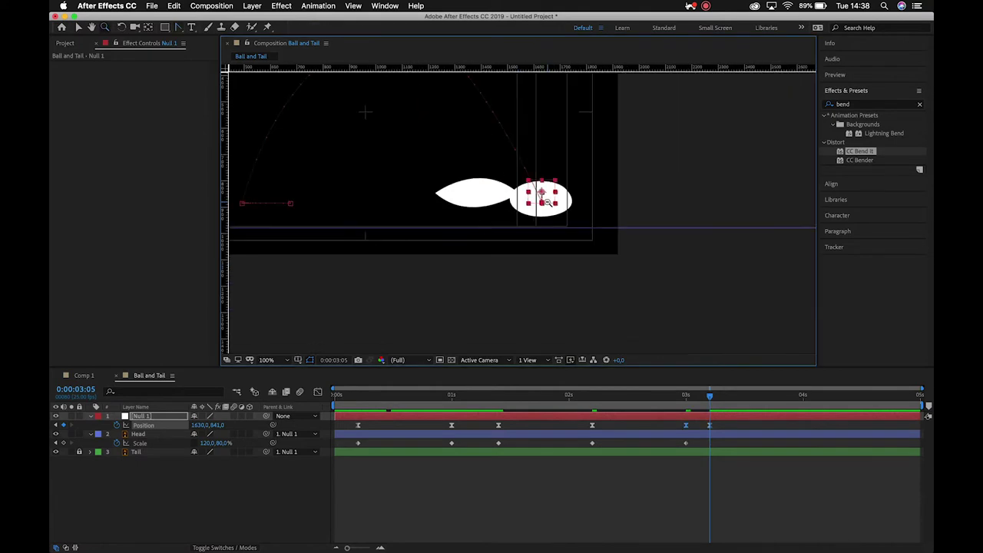
- Check the null's landing bounce frame by frame between 0:00:03:00 and 0:00:03:05
key(Page_Up)
key(Page_Up)
key(Page_Up)
key(Page_Up)
key(Page_Up)
key(Page_Down)
key(Page_Down)
key(Page_Down)
key(Page_Down)
key(Page_Down)
key(Page_Down)
key(Page_Up)
- Keyframe the null's Position back on the ground at 1630, 881 at 0:00:03:10
key(Page_Down)
key(Page_Down)
key(Page_Down)
key(Page_Down)
key(Page_Down)
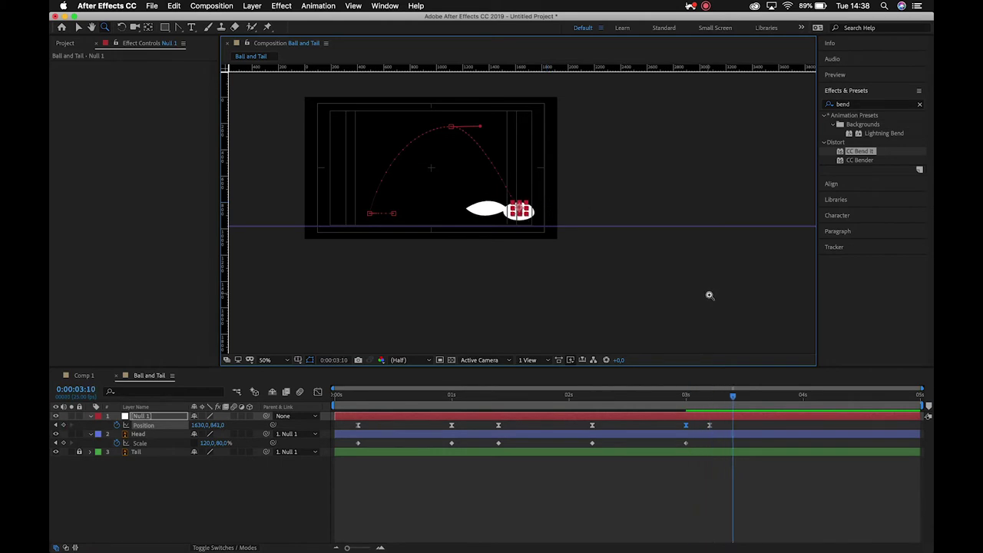
key(v)
key(z)
click(520, 209)
click(525, 209)
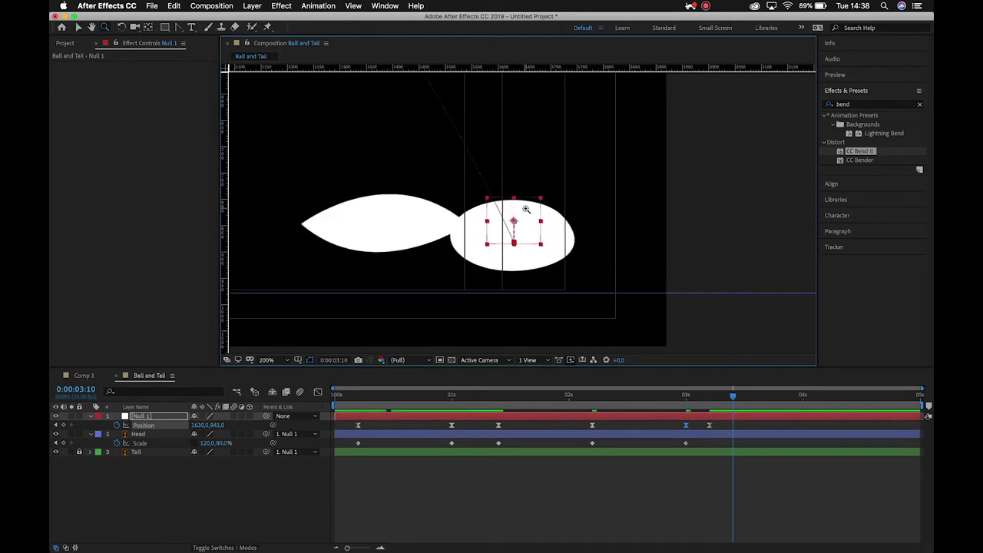
key(v)
drag(513, 223, 515, 244)
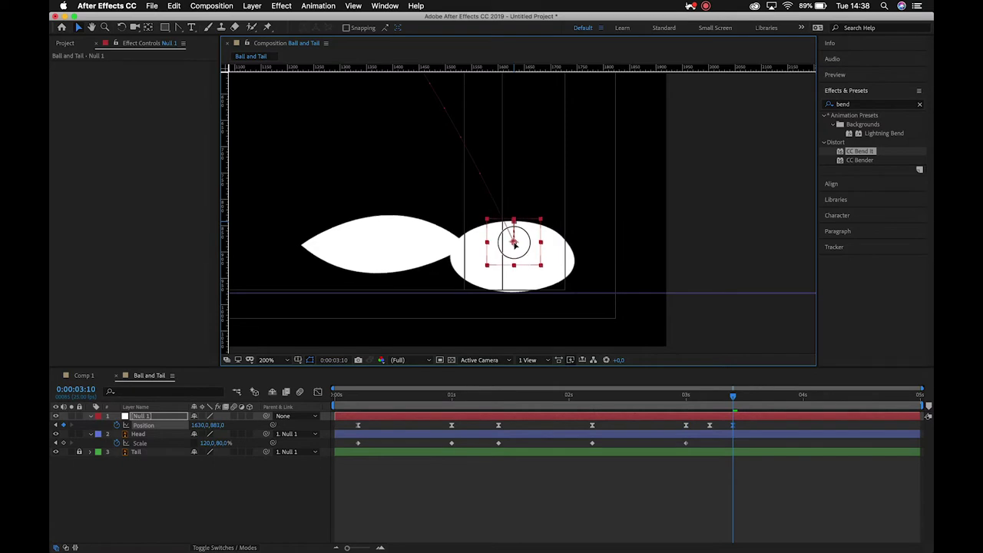
- Keyframe the Head's Scale at 100, 100% for the top of the bounce at 0:00:03:05
click(711, 398)
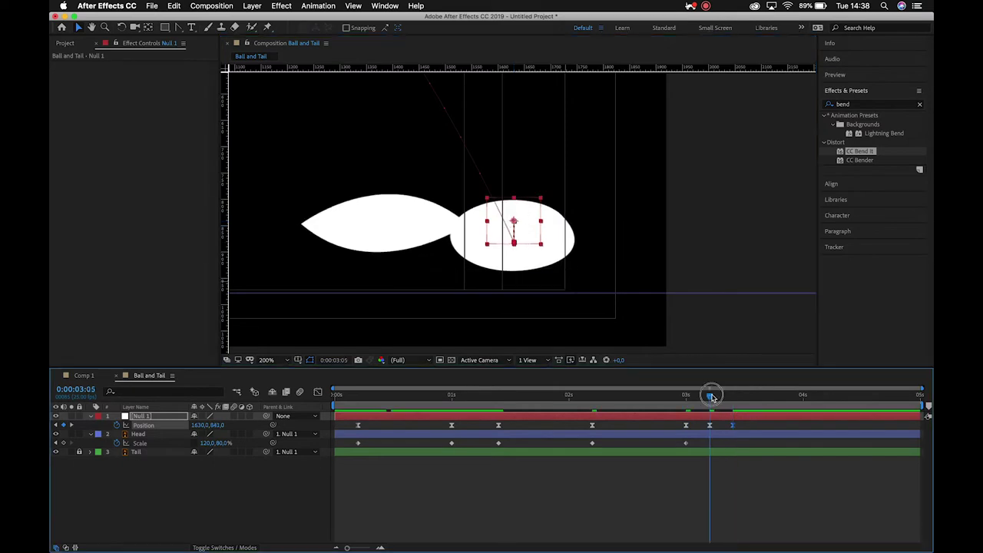
click(208, 443)
key(Return)
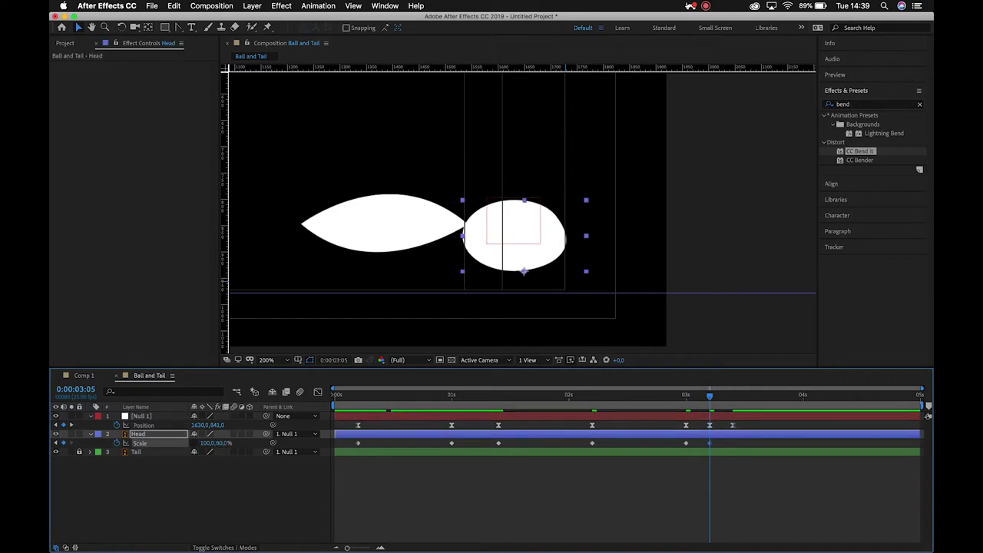
click(221, 444)
text(100)
key(Return)
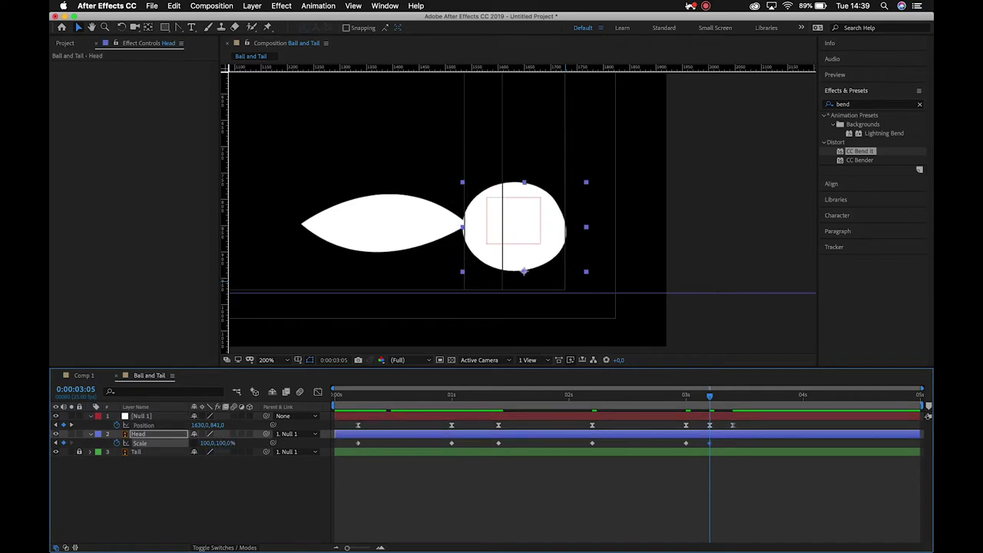
- Keyframe a smaller squash on the Head's Scale of 110, 90% at 0:00:03:10
key(Page_Down)
key(Page_Down)
key(Page_Down)
key(Page_Down)
key(Page_Down)
drag(218, 443, 220, 444)
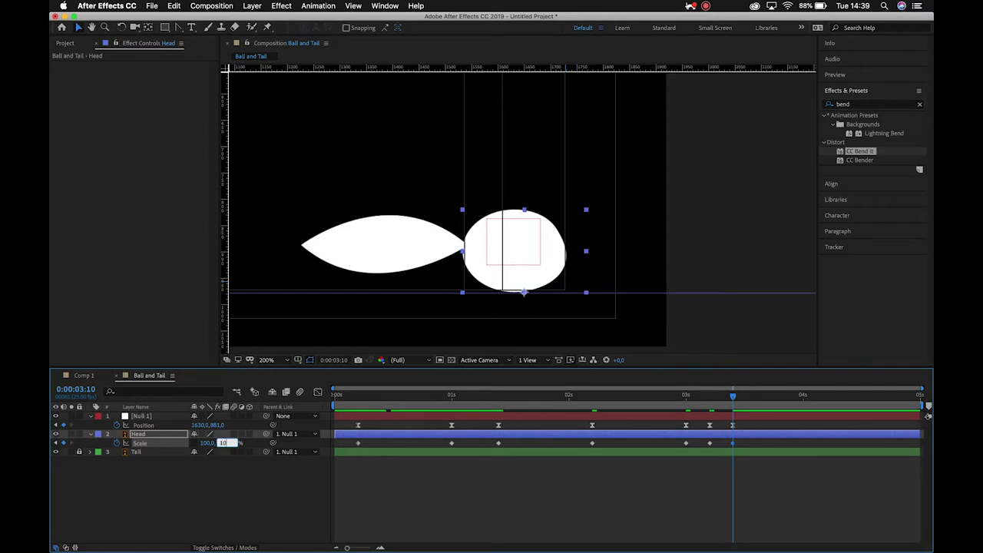
key(Return)
click(208, 444)
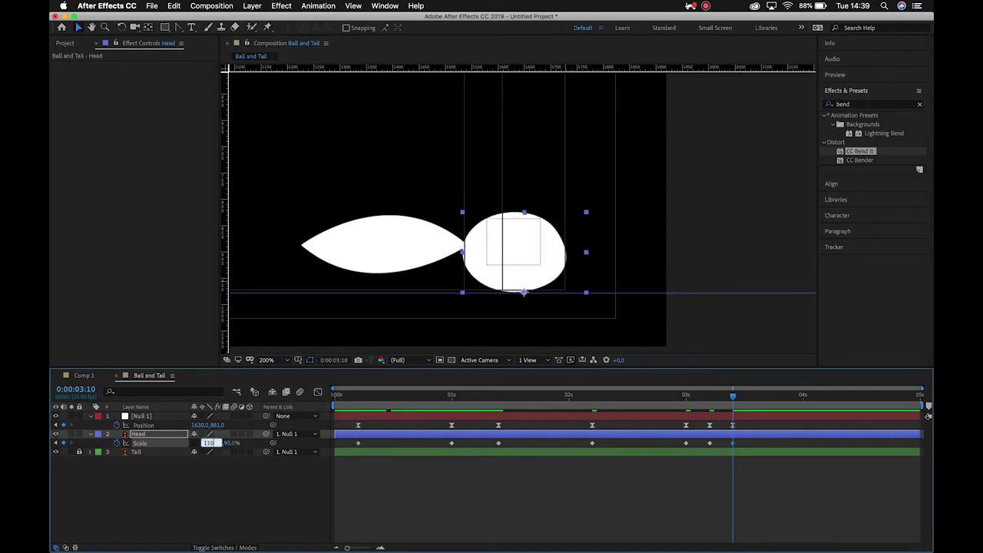
text(110)
key(Return)
- Settle the Head's Scale with a 100, 100% keyframe at 0:00:03:14
key(Page_Down)
key(Page_Down)
key(Page_Down)
key(Page_Down)
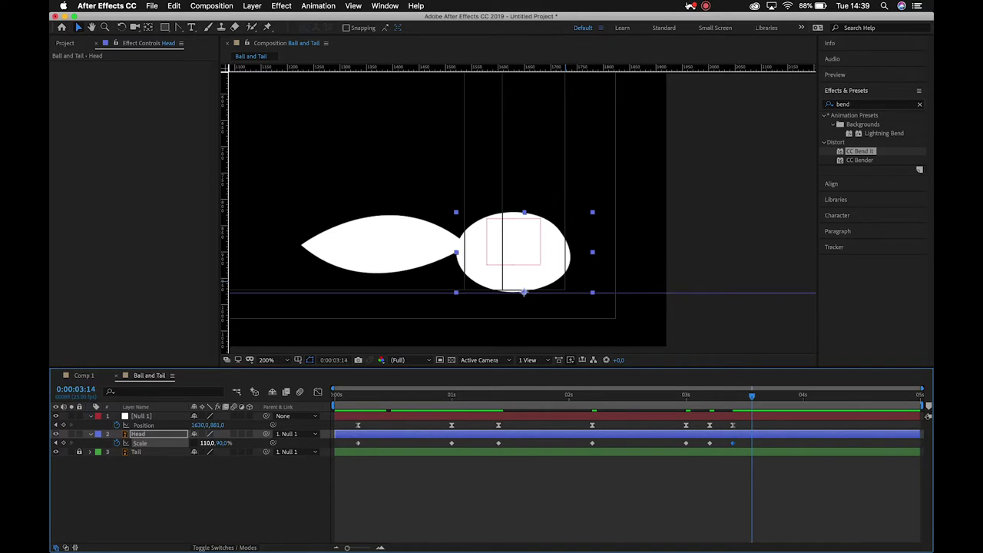
click(208, 445)
text(100)
key(Return)
click(221, 444)
text(1)
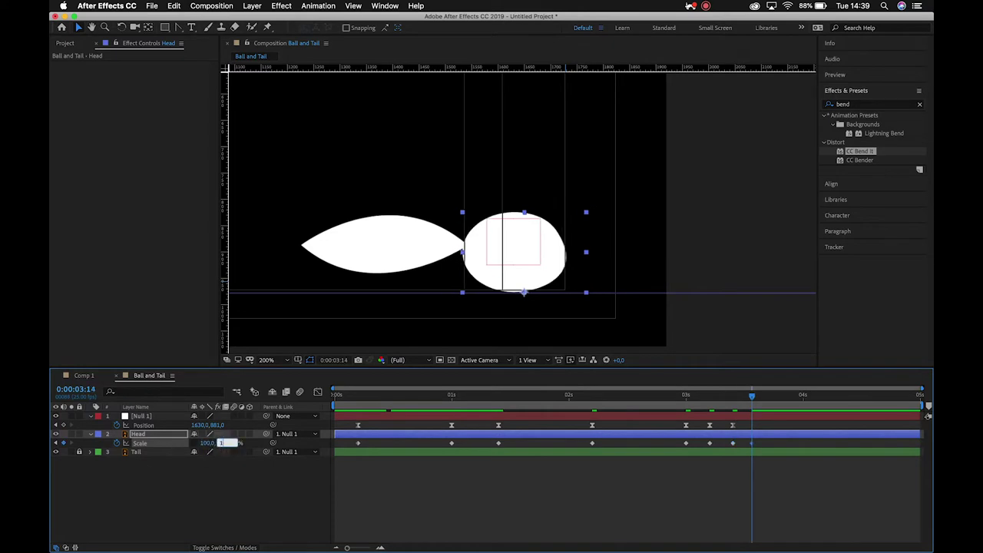
text(00)
key(Return)
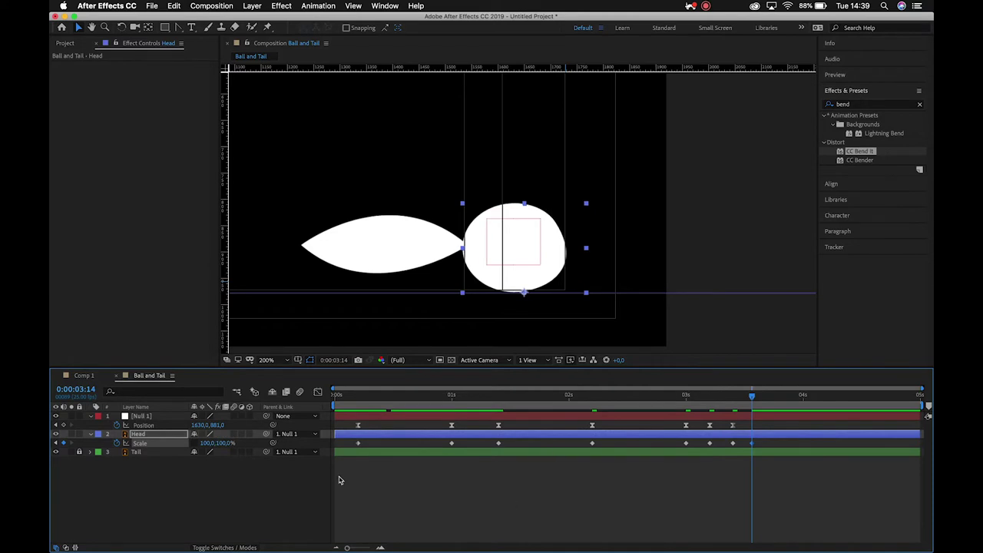
- Play the whole animation from the start to review the jump, landing and bounce
scroll(399, 270, down, 4)
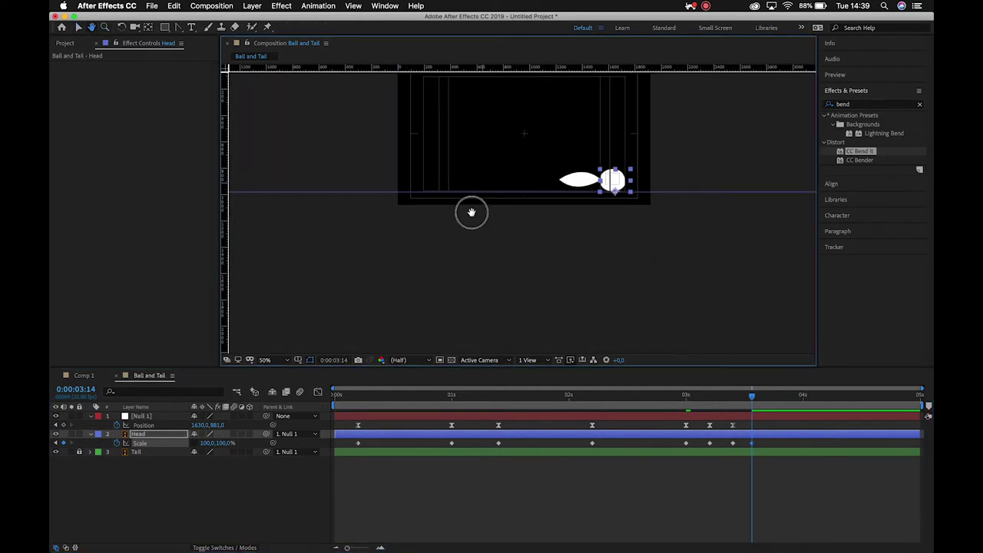
drag(352, 397, 323, 400)
key(space)
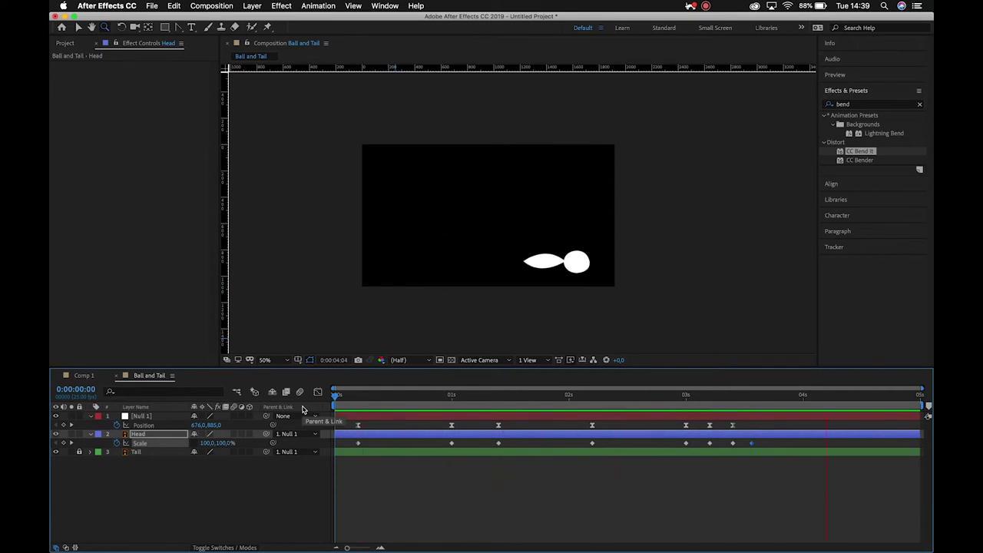
key(space)
- Move the Head's Scale keyframe at 0:00:01:10 back to 0:00:01:07, ahead of the takeoff
click(353, 399)
drag(353, 399, 452, 416)
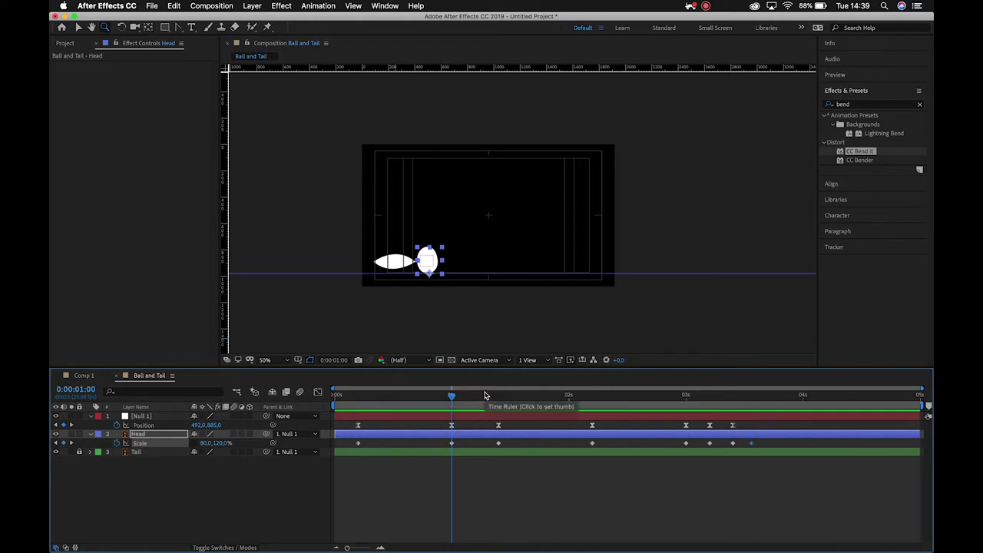
click(450, 246)
key(v)
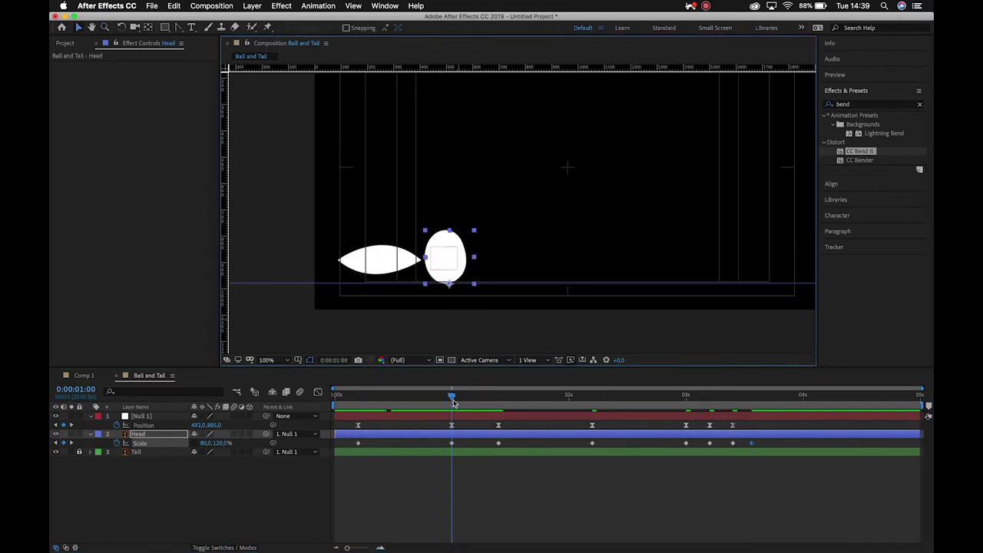
drag(452, 399, 499, 409)
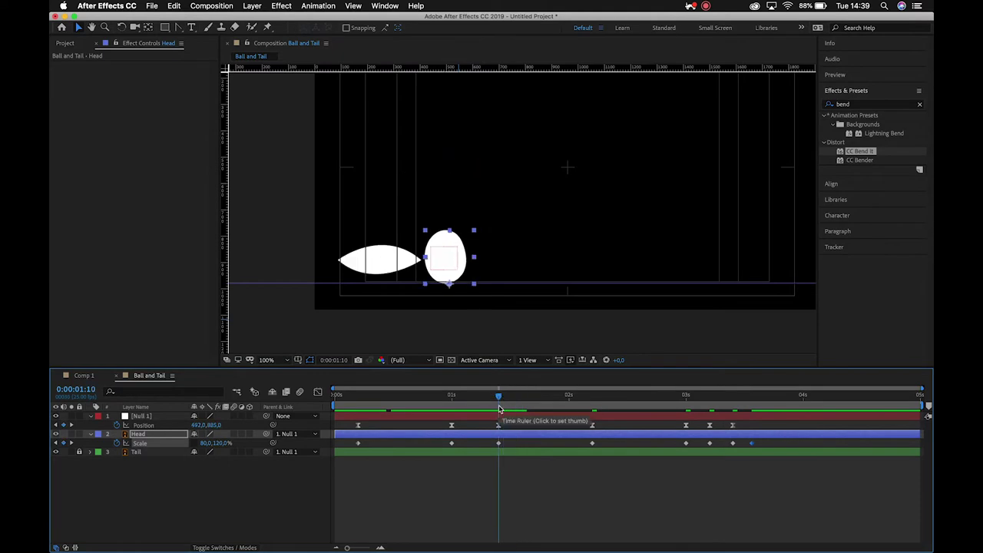
drag(499, 446, 485, 446)
key(space)
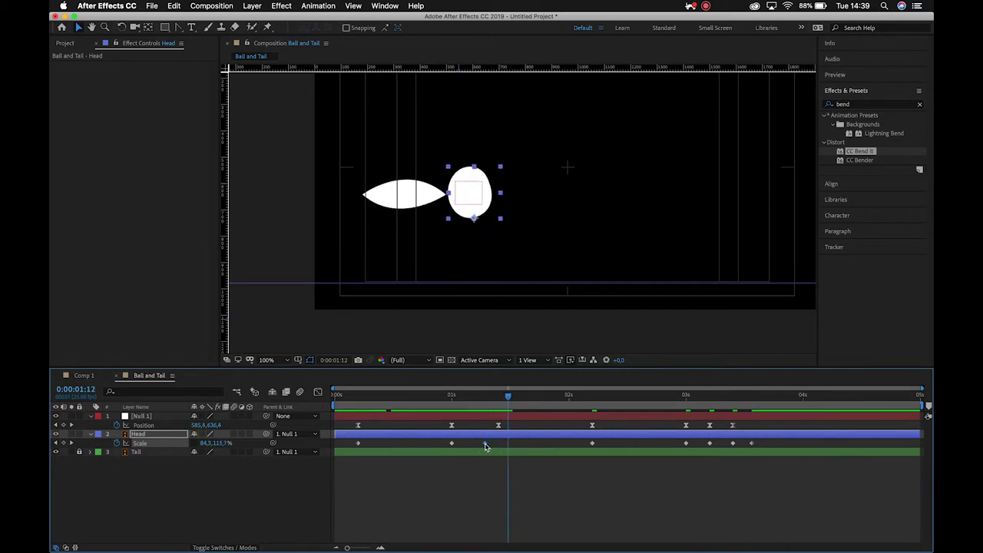
key(space)
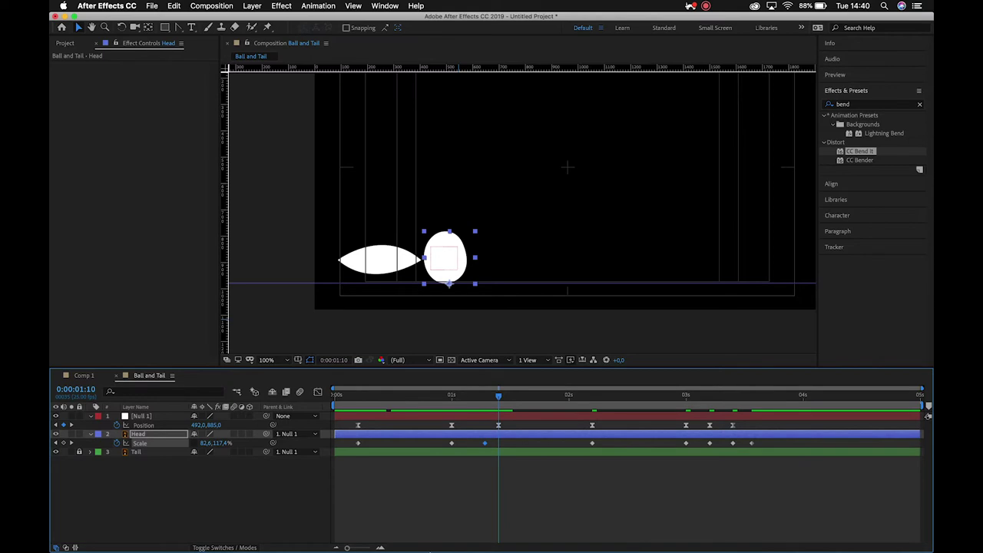
click(488, 487)
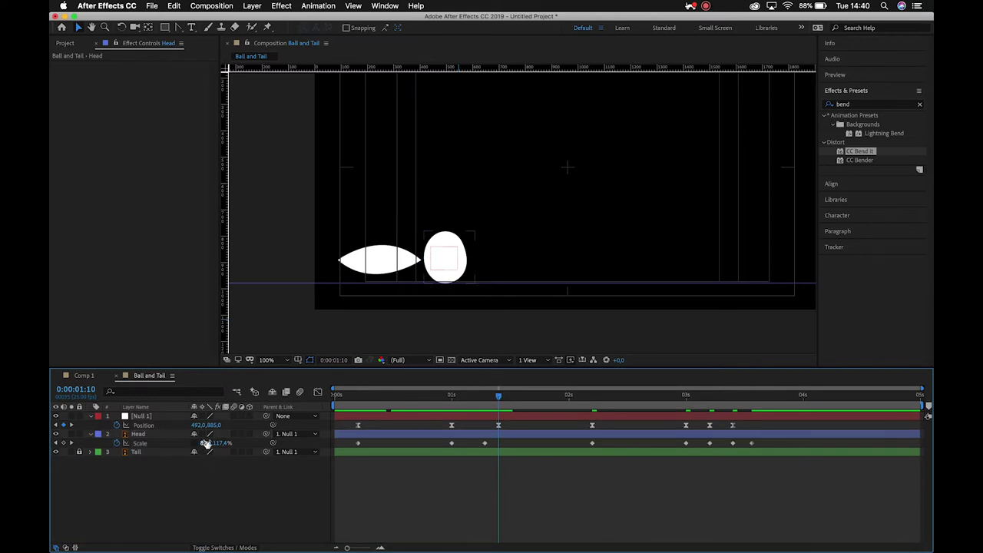
- Keyframe the Head's Scale at 120, 80% at 0:00:01:10 to squash it just before the jump
click(220, 444)
click(208, 444)
text(120)
key(Return)
click(225, 444)
text(80)
key(Return)
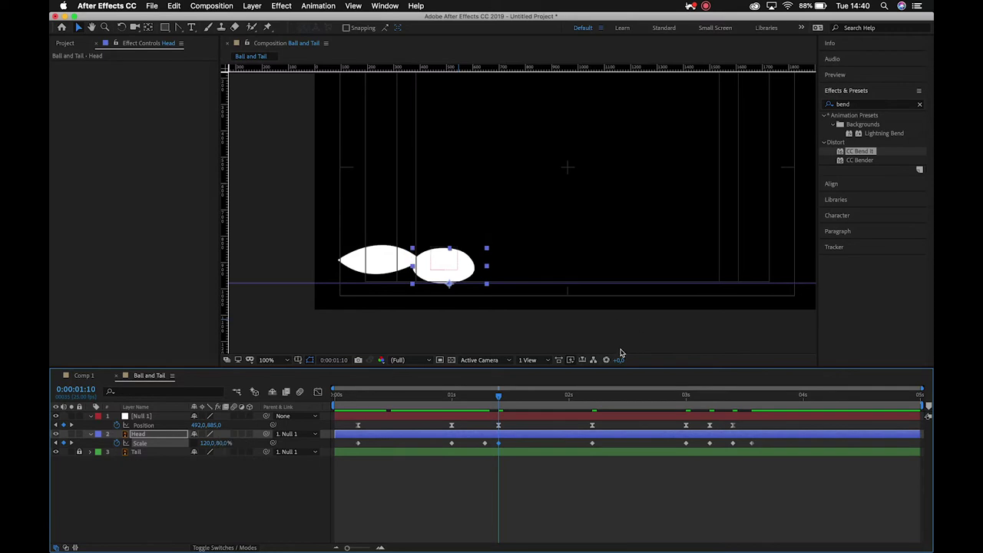
- Step through the frames before takeoff and play the jump to review the new squash
key(Page_Up)
key(Page_Up)
key(Page_Up)
key(Page_Up)
key(Page_Up)
key(Page_Down)
key(Page_Down)
key(Page_Down)
key(Page_Down)
key(Page_Down)
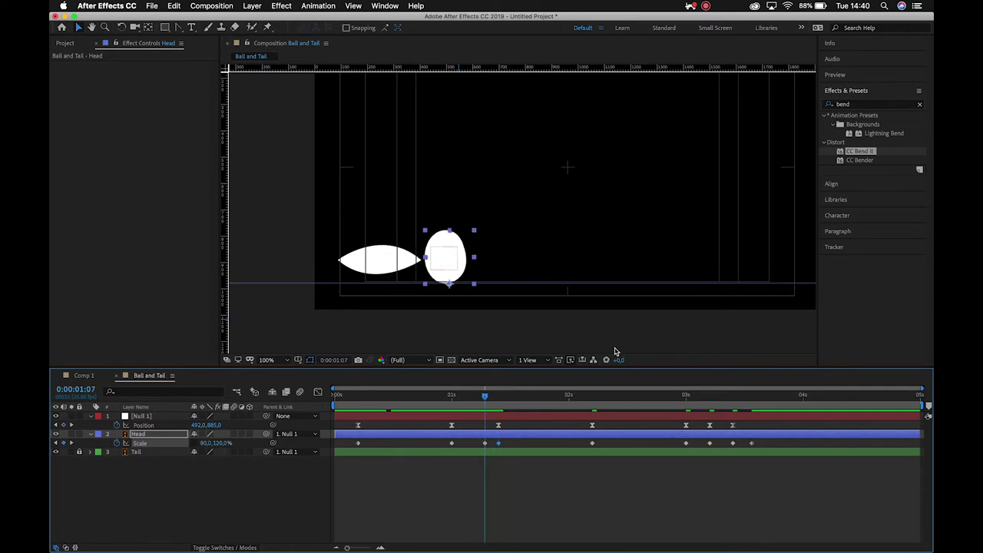
key(space)
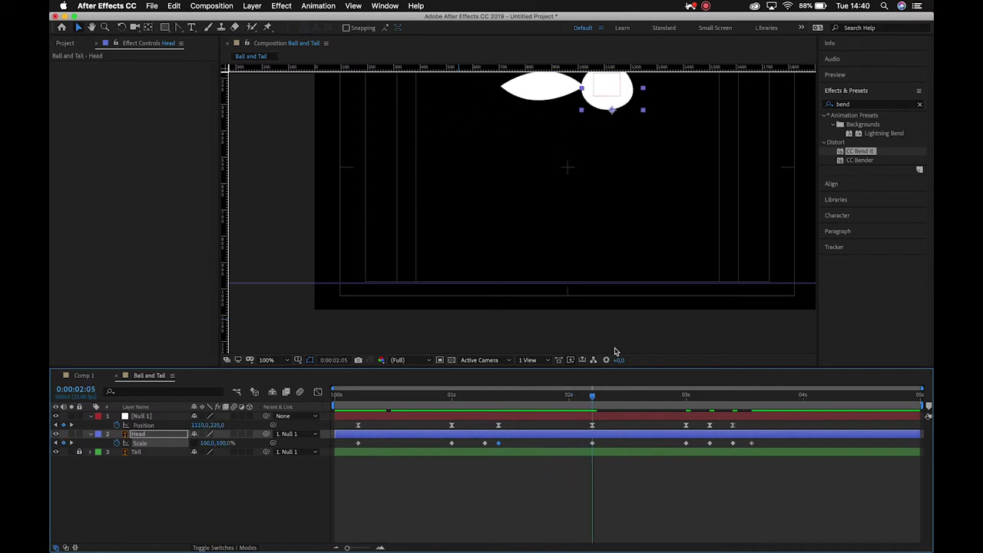
scroll(512, 220, down, 2)
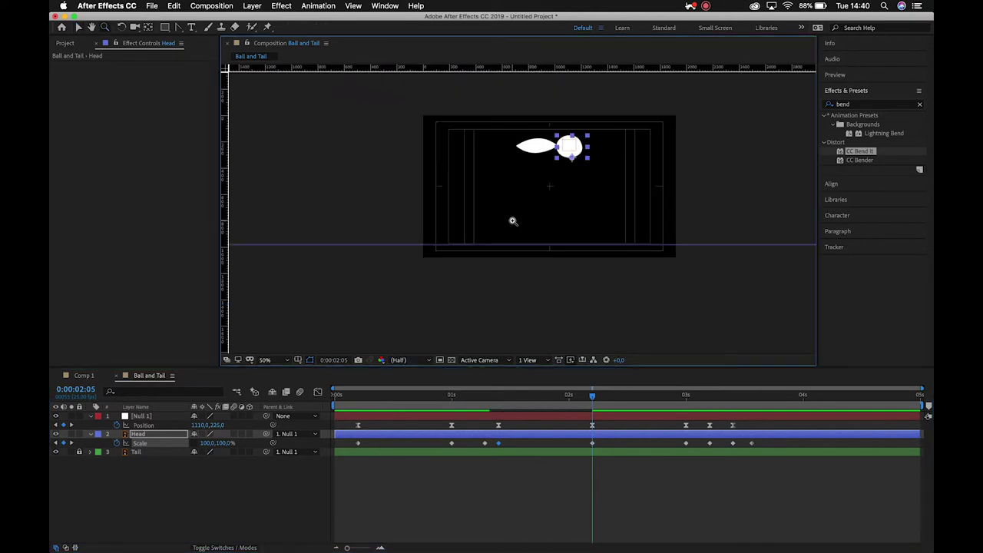
- Apply Easy Ease to all of the Head's Scale keyframes
drag(417, 391, 452, 415)
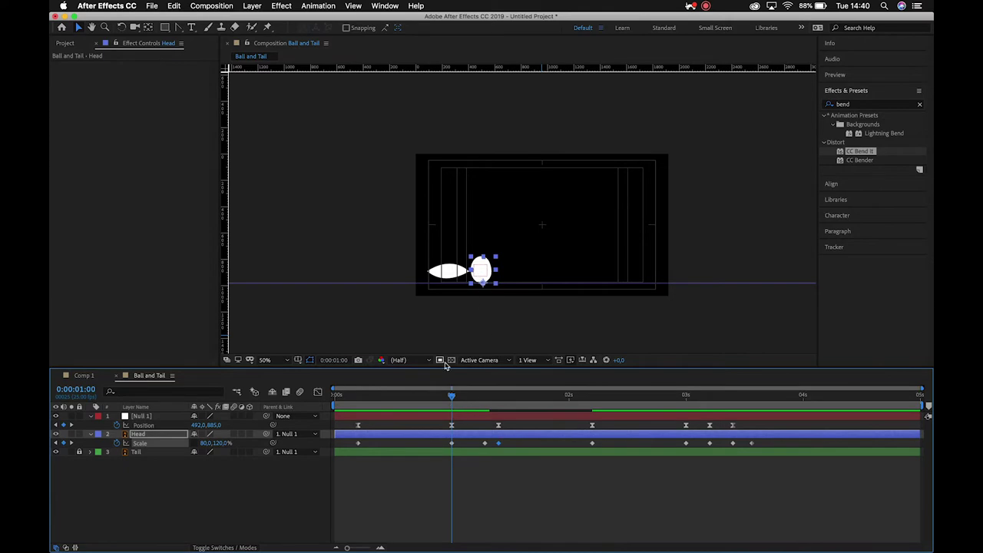
drag(452, 395, 490, 404)
drag(766, 445, 336, 454)
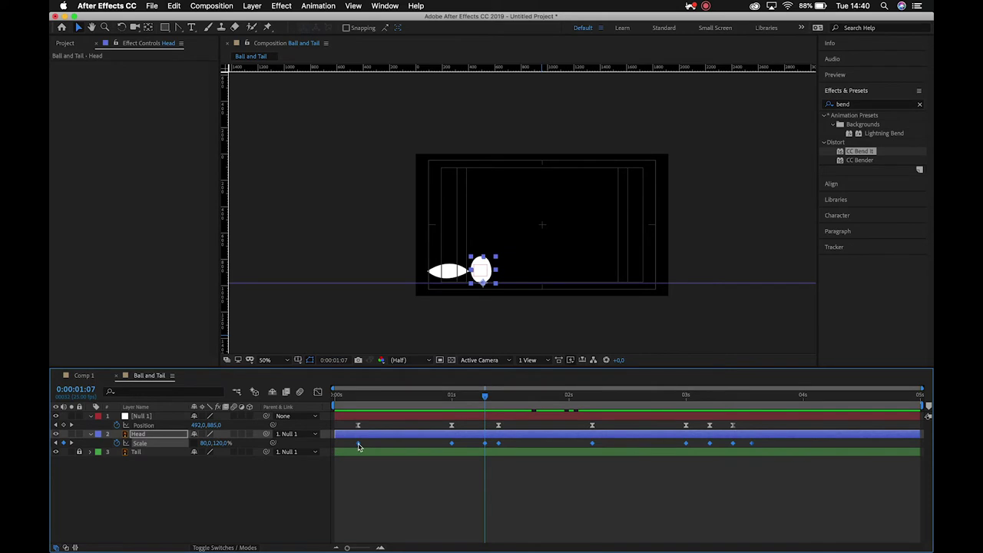
right_click(358, 444)
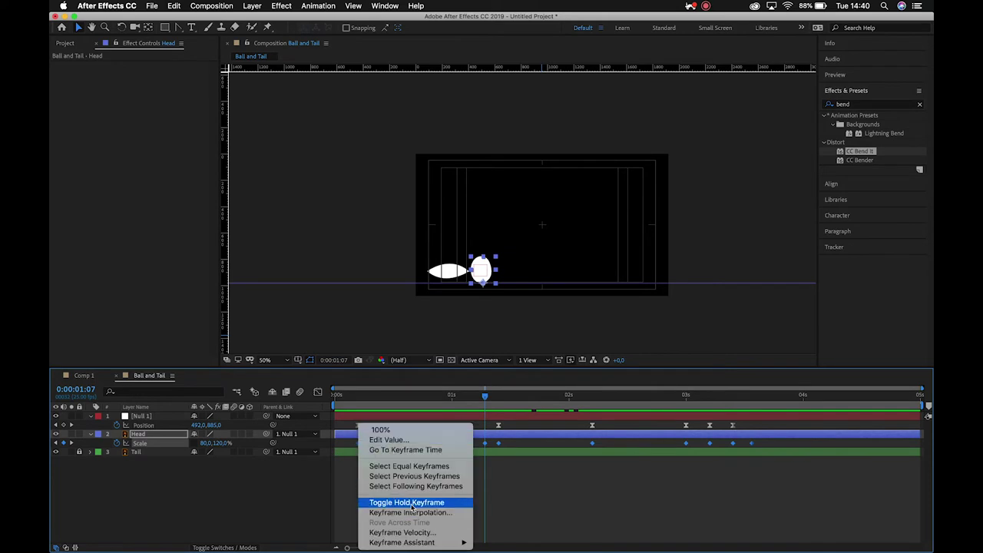
mouse_move(418, 542)
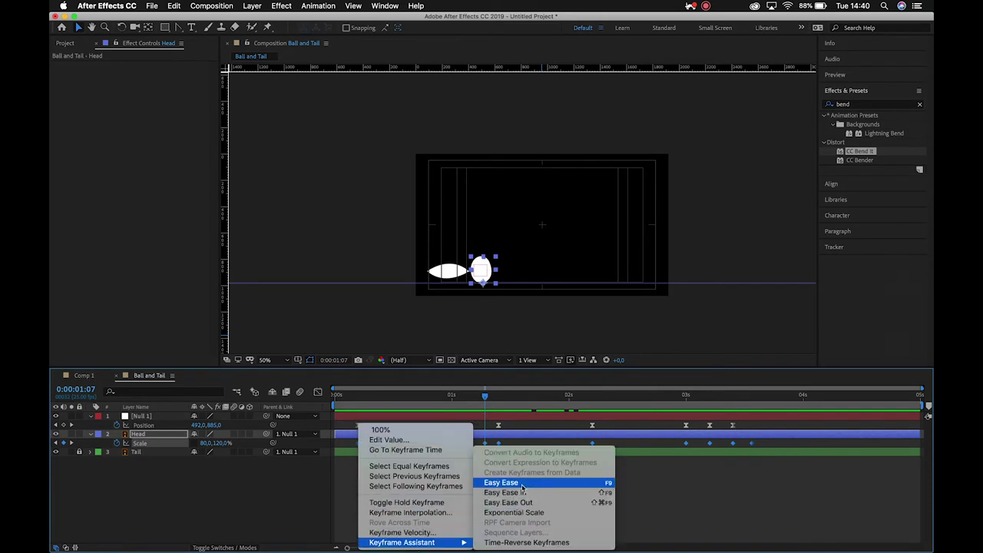
click(522, 484)
click(428, 447)
- In the Head's Scale speed graph, extend both incoming ease handles of the 0:00:01:00 keyframe back to about 0:00:00:15
click(453, 398)
click(451, 445)
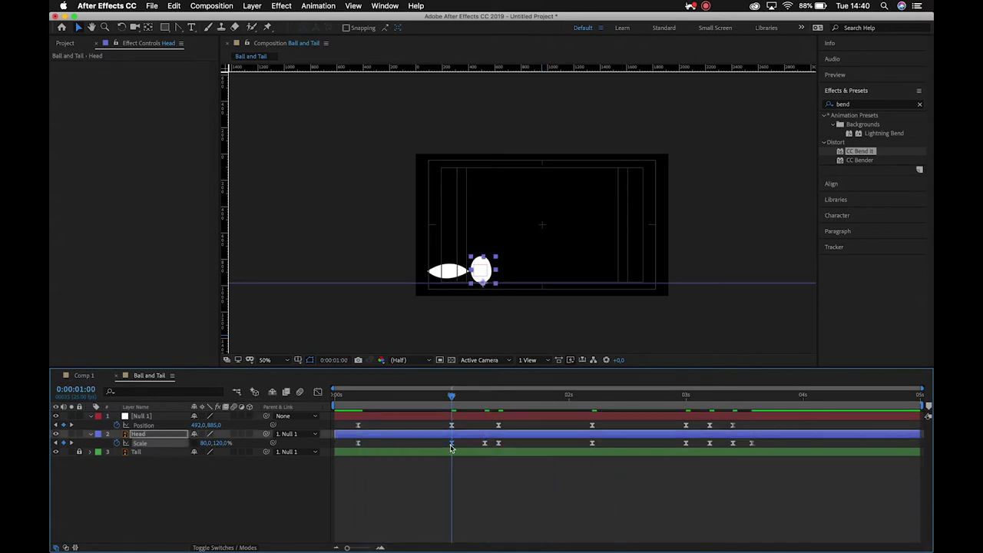
click(318, 393)
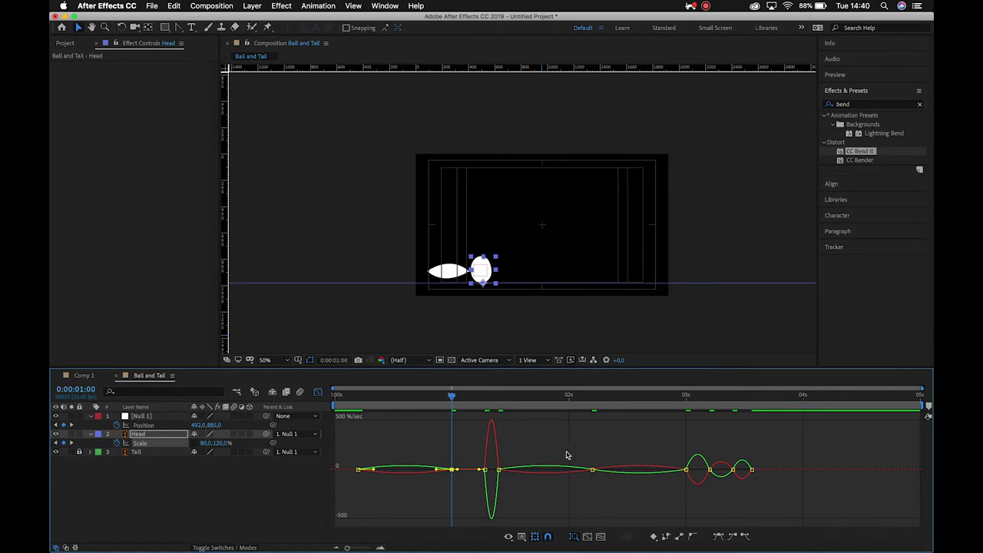
click(380, 547)
scroll(454, 493, left, 5)
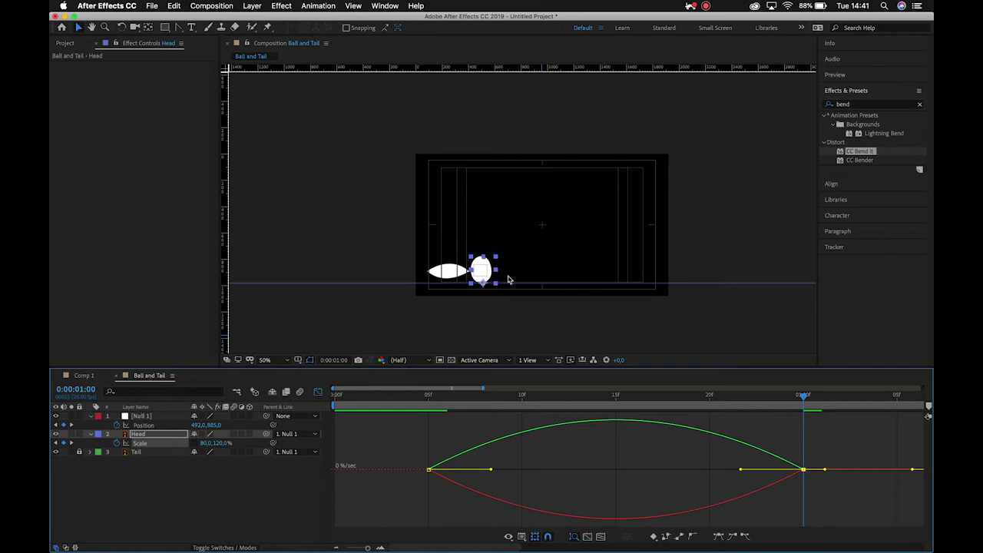
drag(742, 472, 549, 471)
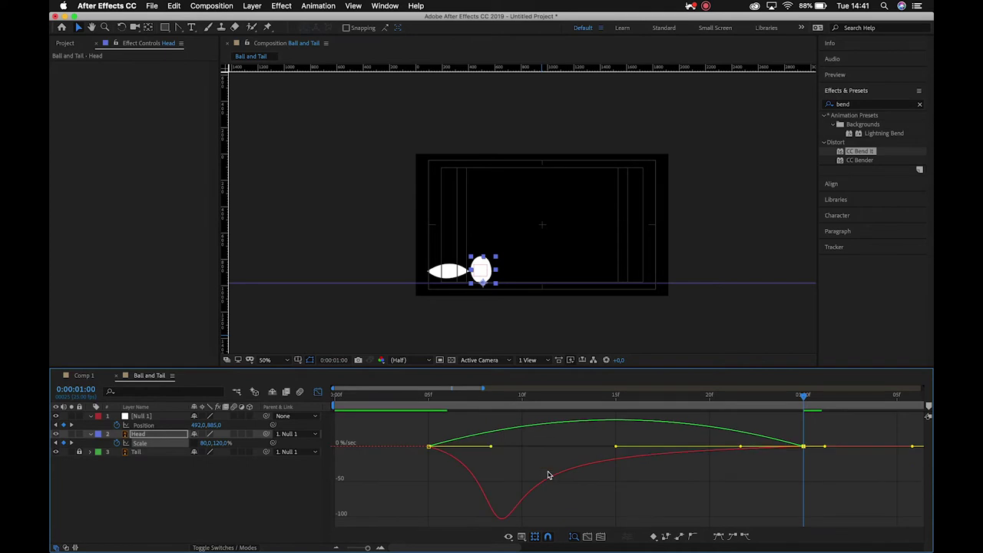
drag(740, 446, 616, 448)
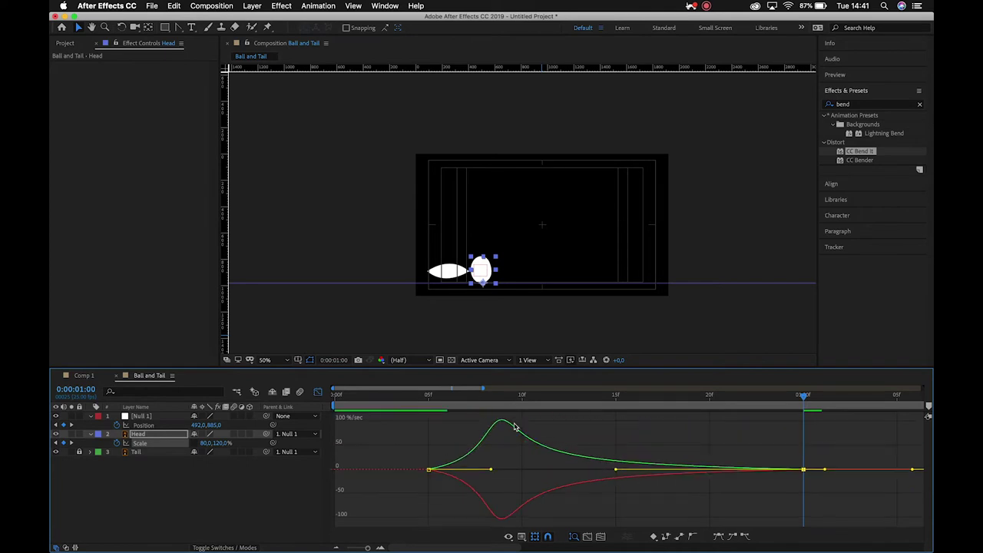
- Play the animation from 0:00:00:05 to review the eased opening stretch of the Head
click(434, 397)
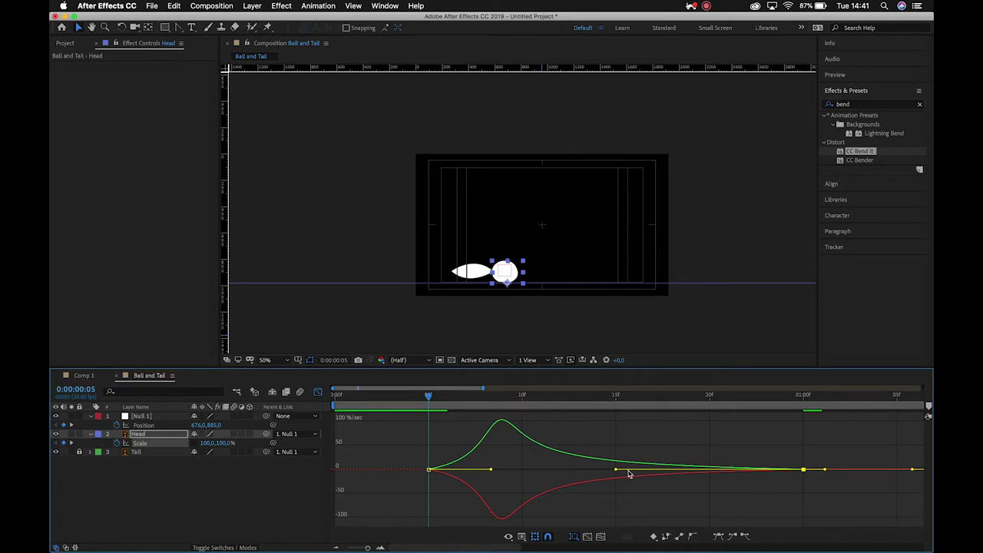
mouse_move(616, 469)
mouse_down()
mouse_move(651, 468)
mouse_move(638, 483)
mouse_move(604, 484)
mouse_move(636, 479)
mouse_move(616, 480)
mouse_up()
click(339, 546)
key(space)
key(space)
key(space)
key(space)
key(space)
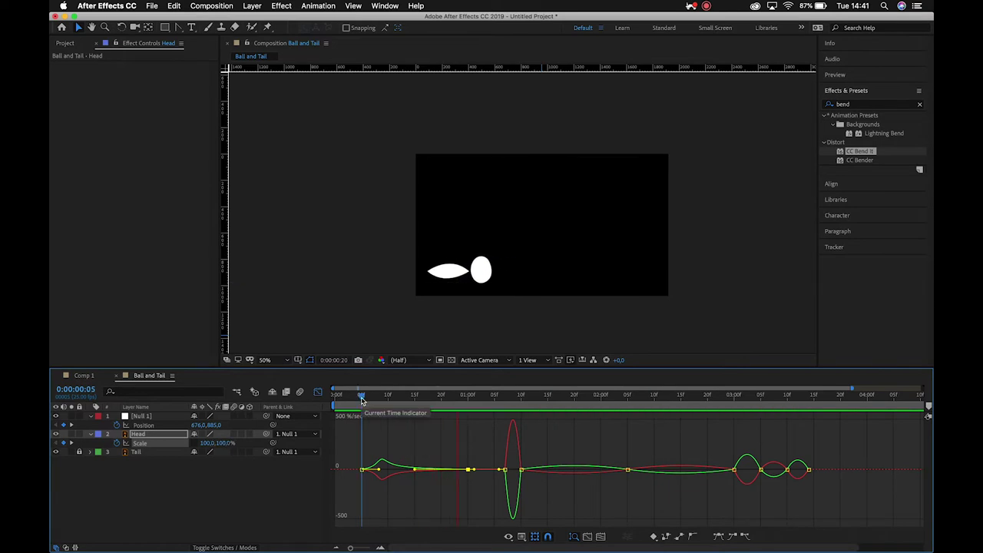
- Extend the outgoing ease handles of the Head's 0:00:01:07 Scale keyframe so the speed peaks just before 0:00:01:10, then return to the keyframe view
click(434, 443)
mouse_move(498, 400)
mouse_down()
mouse_move(523, 412)
mouse_move(503, 410)
mouse_up()
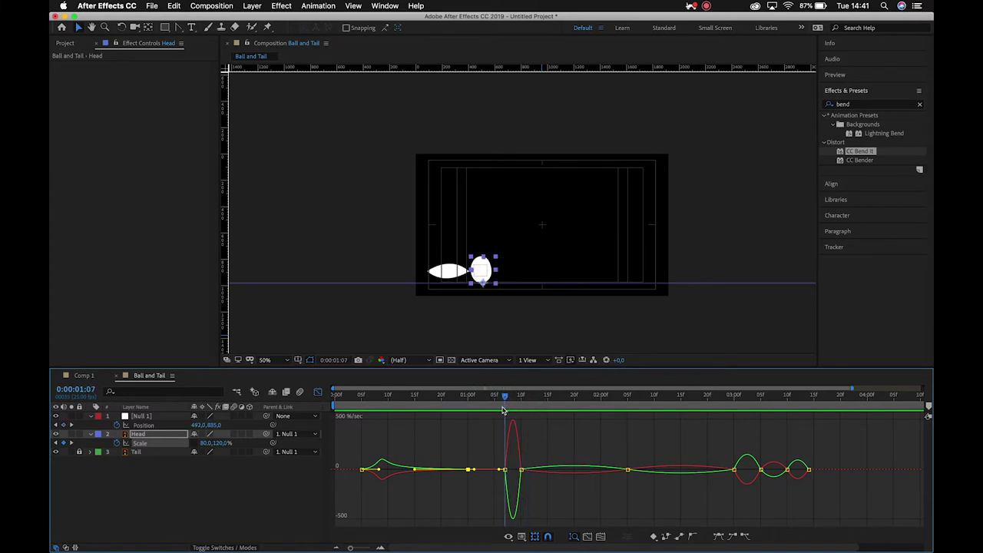
click(380, 547)
click(379, 547)
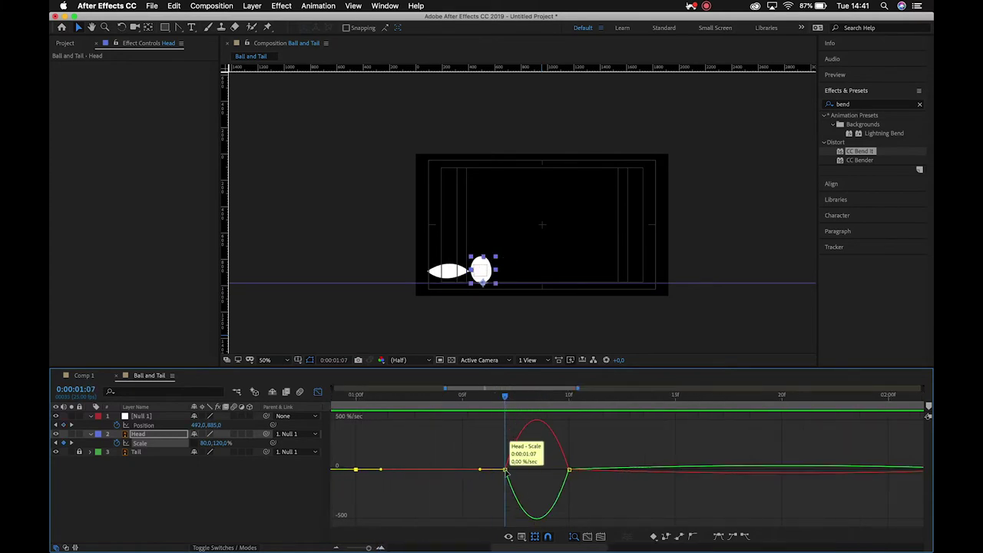
drag(517, 470, 538, 494)
key(Page_Down)
key(space)
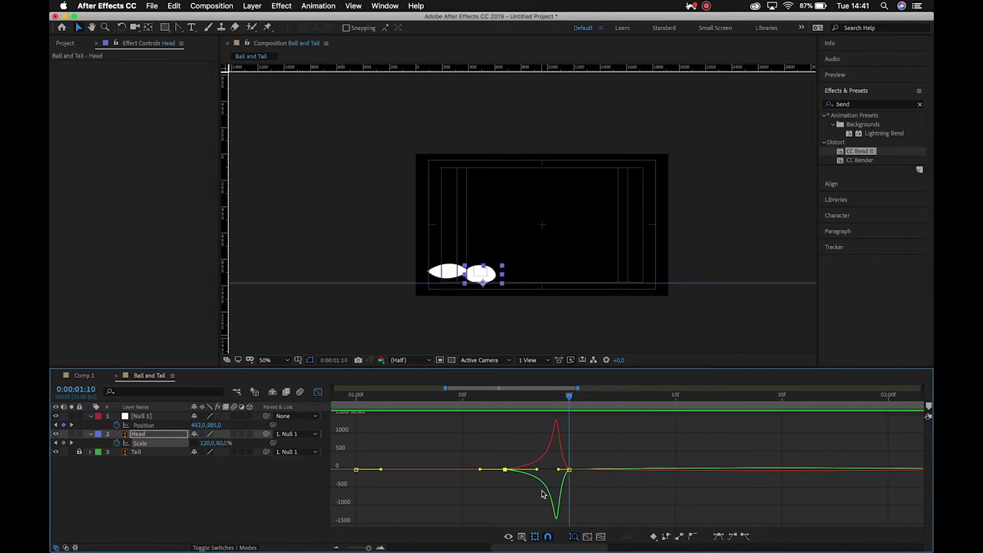
click(317, 394)
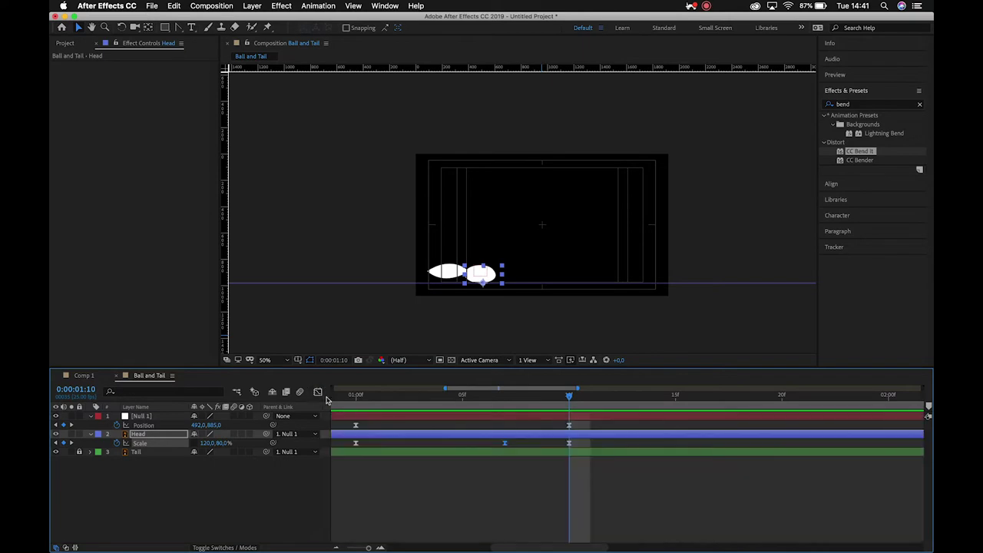
click(338, 546)
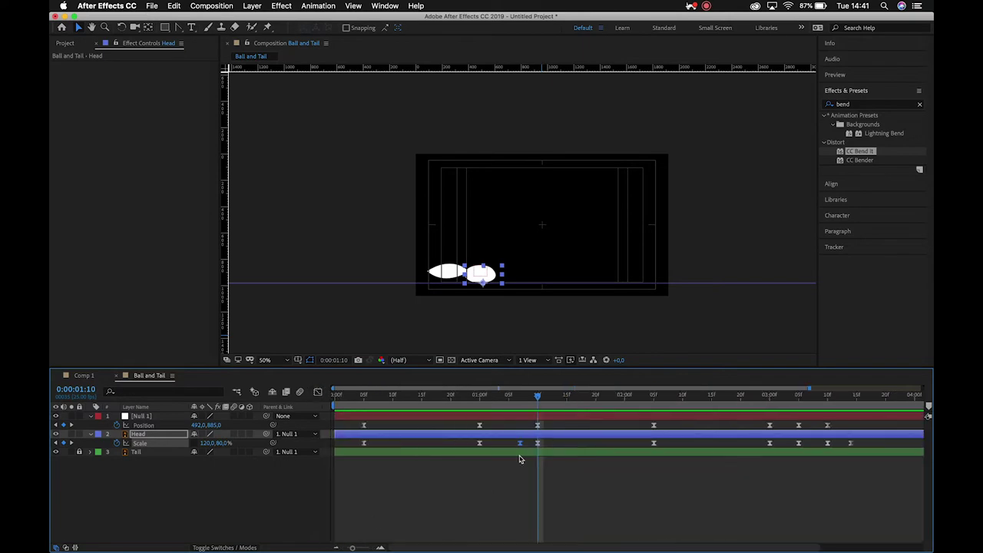
- Try pasting the Head's 80, 120% Scale keyframe at 0:00:01:13, then undo the paste
key(space)
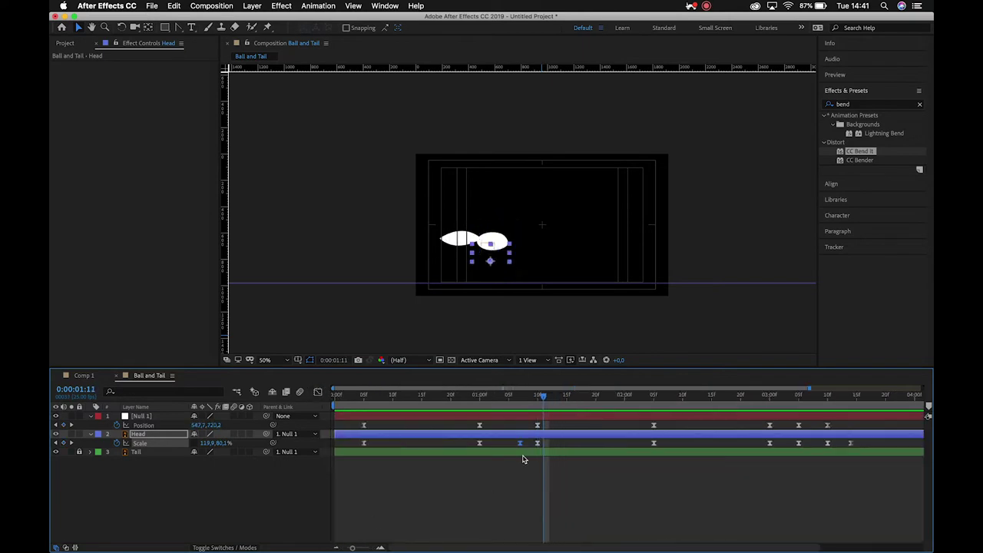
key(space)
key(Page_Down)
key(Page_Down)
key(Page_Down)
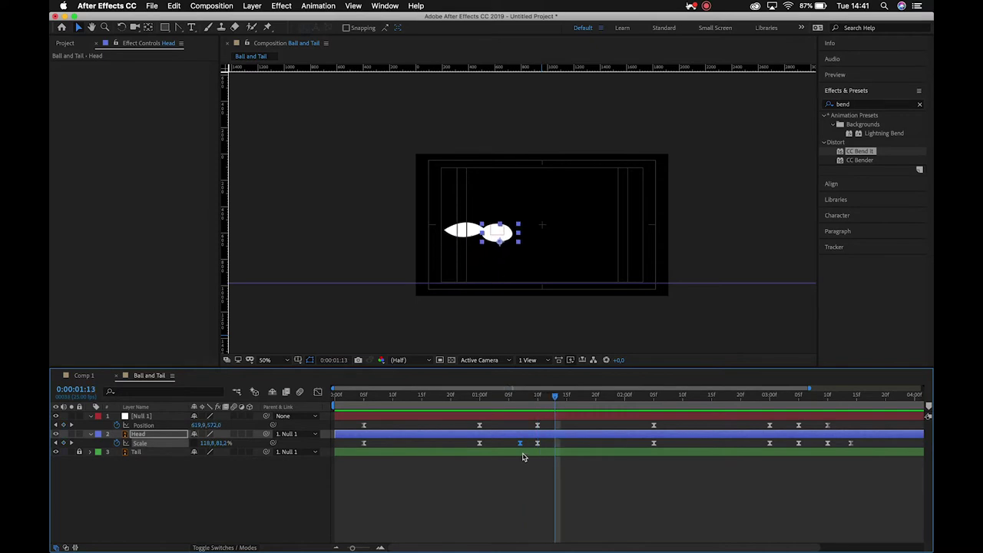
key(super+v)
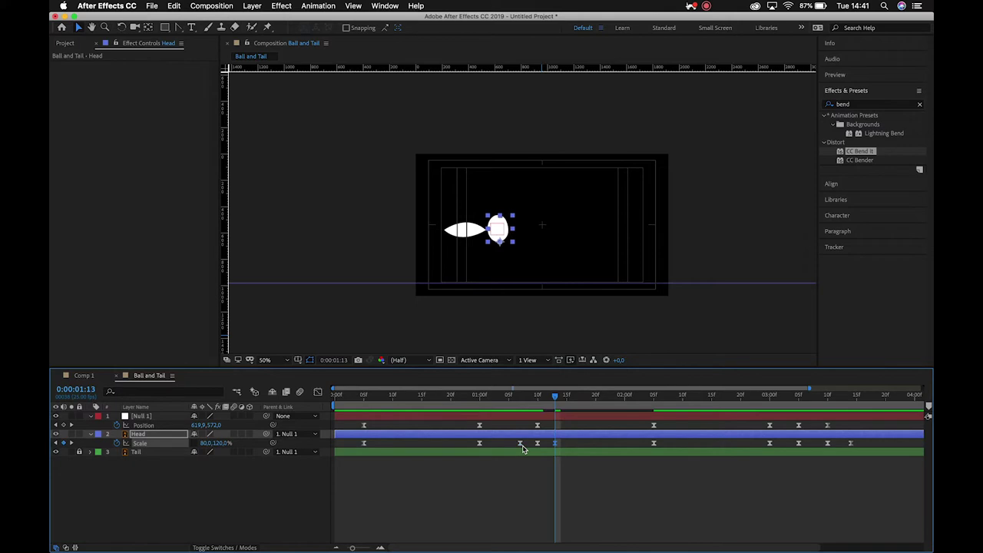
key(super+z)
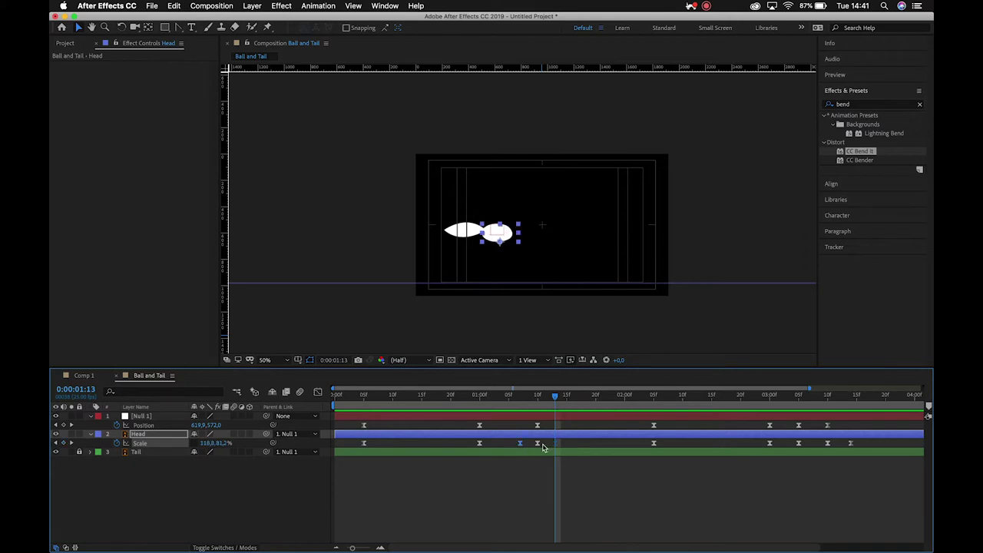
- Copy the Head's 0:00:01:10 Scale keyframe to 0:00:01:13 and set its value to 80, 120% for the takeoff stretch
drag(554, 394, 538, 397)
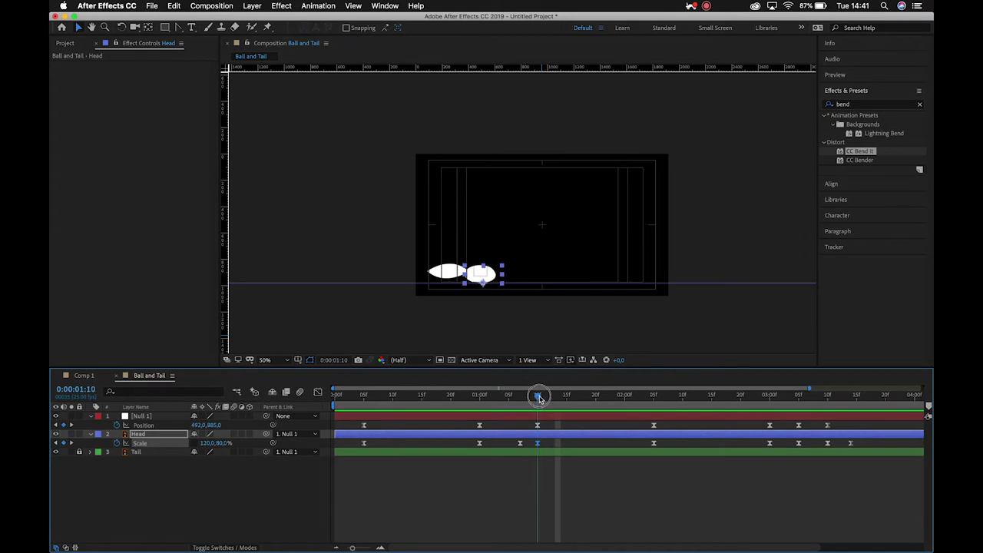
key(Page_Down)
key(Page_Down)
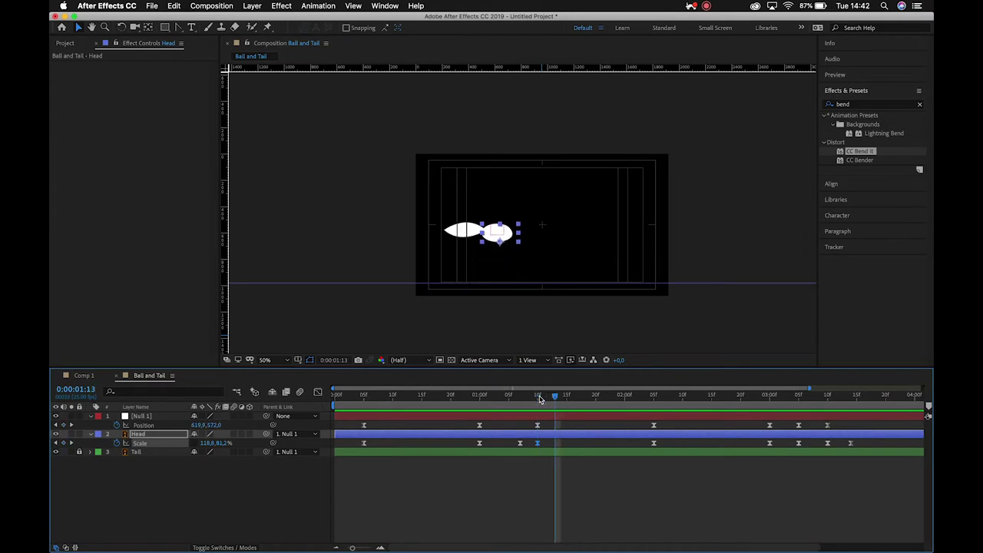
key(super+v)
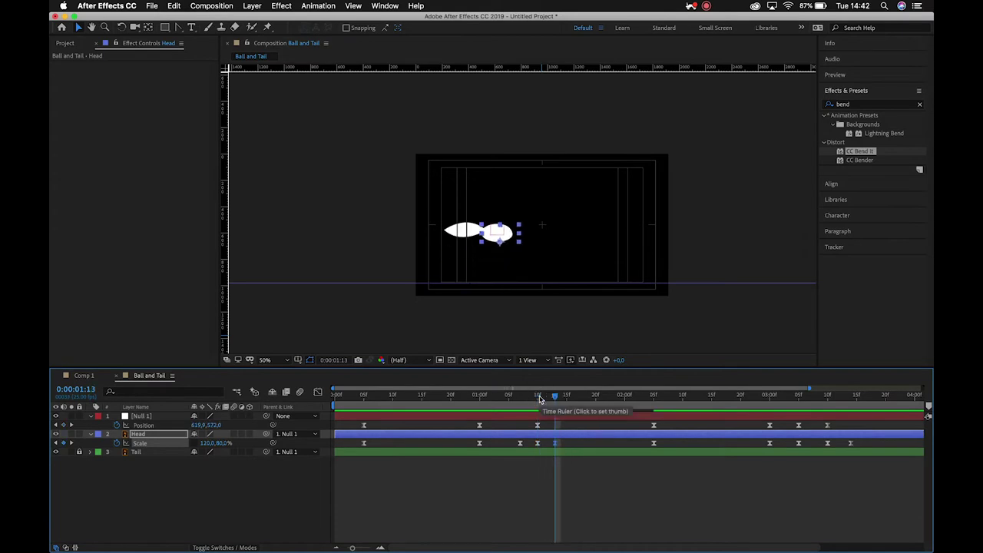
click(206, 444)
text(80)
key(Return)
click(215, 444)
text(120)
key(Return)
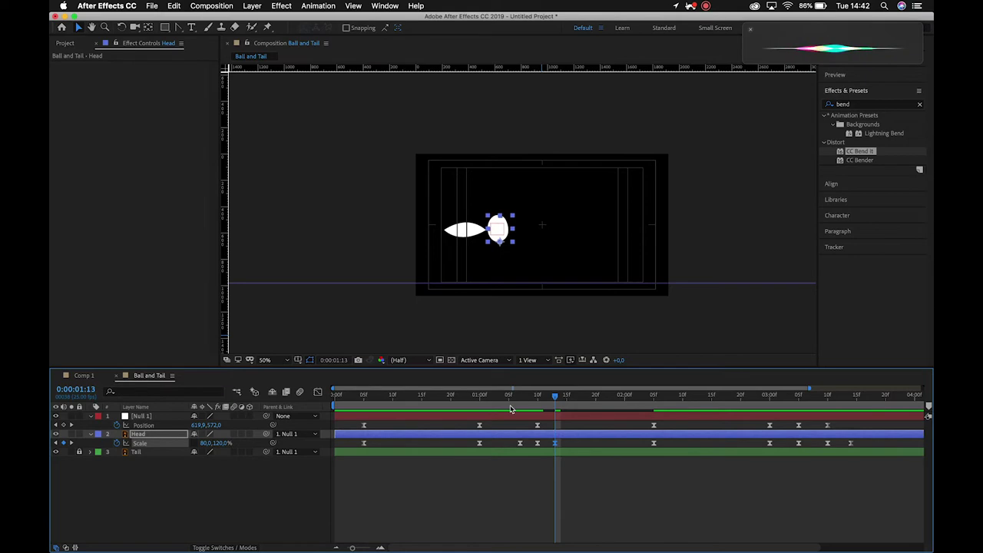
- Scrub through the takeoff up to the jump's peak at 0:00:02:05 to check the Head's new stretch
drag(484, 401, 566, 406)
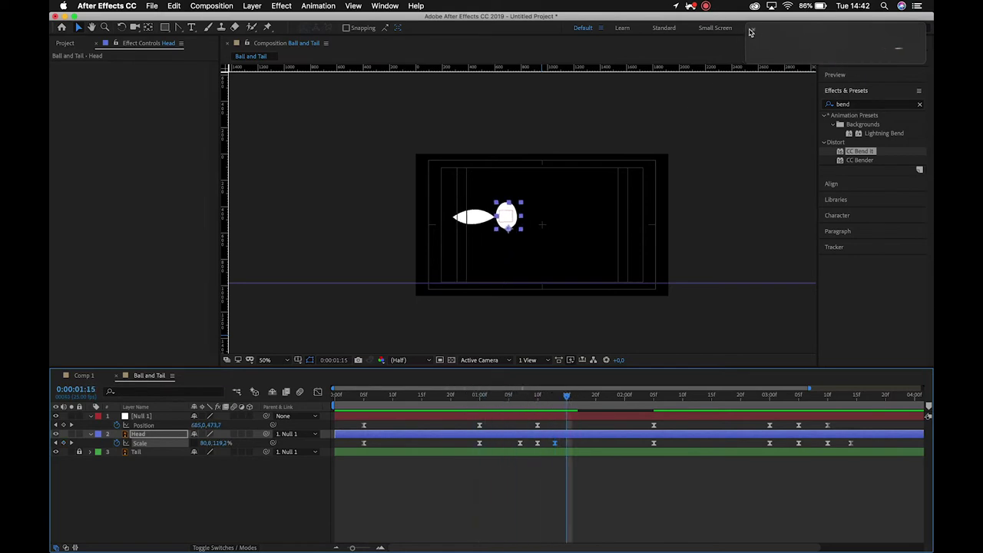
drag(566, 397, 556, 430)
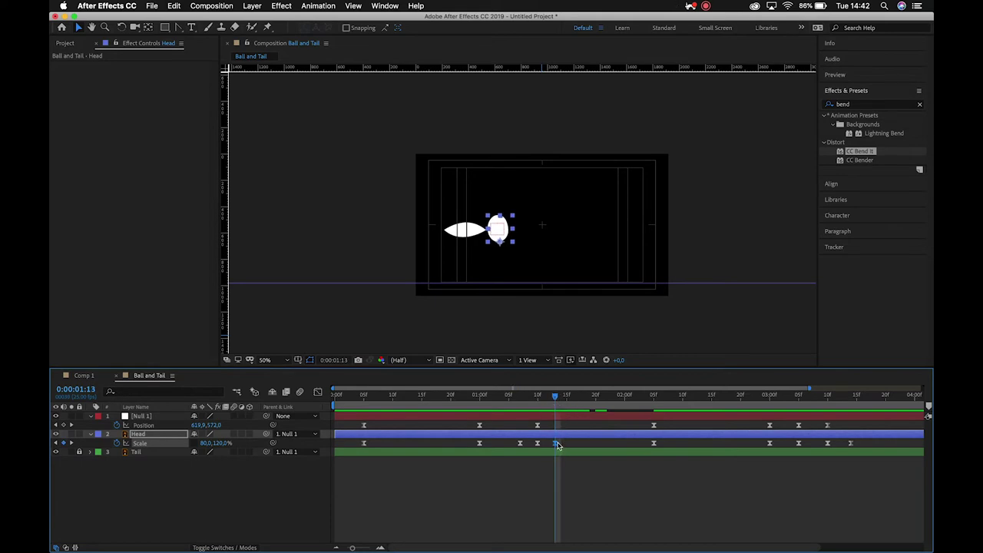
drag(557, 397, 658, 427)
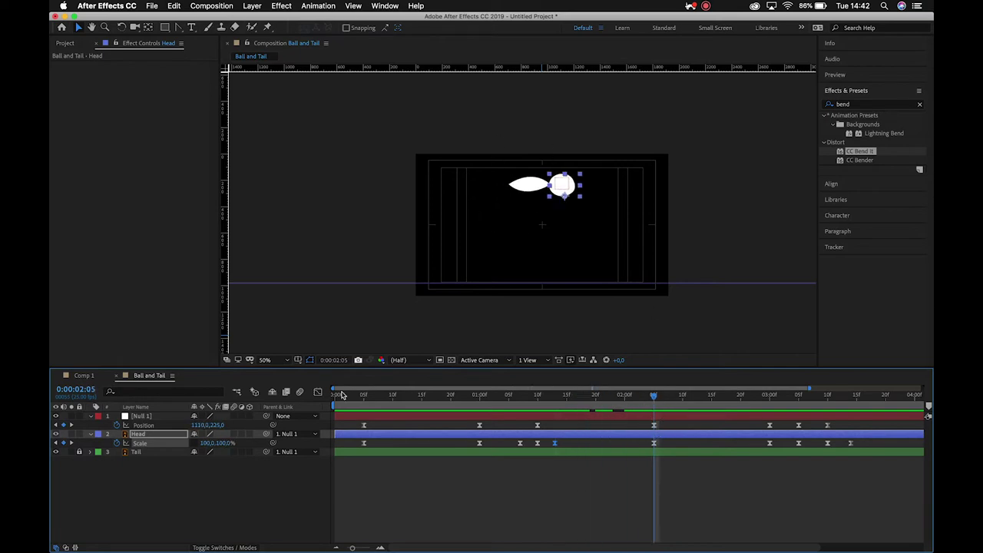
- In the Head's Scale speed graph, extend the incoming ease handles of the 0:00:01:13 keyframe so the speed peaks just after 0:00:01:10
drag(553, 395, 555, 396)
click(318, 392)
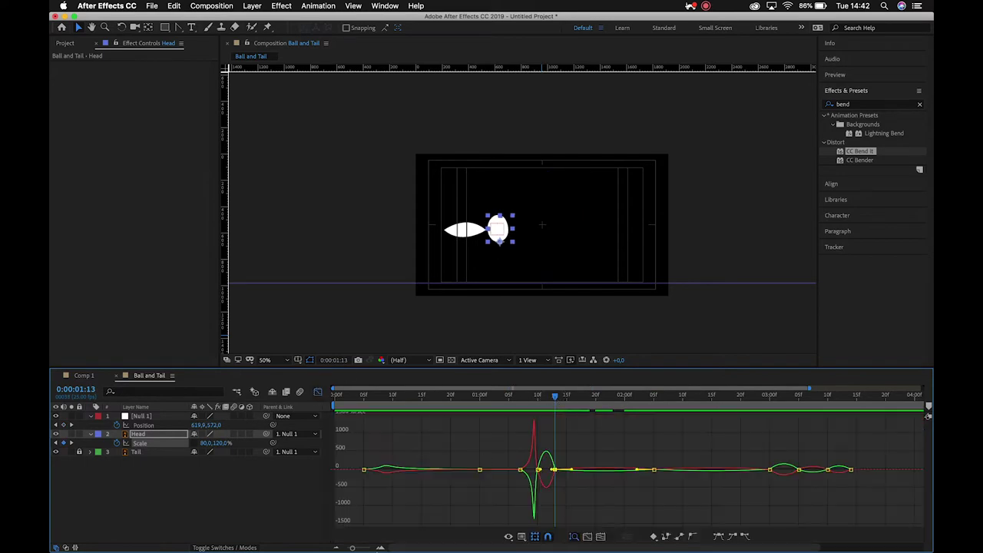
click(438, 538)
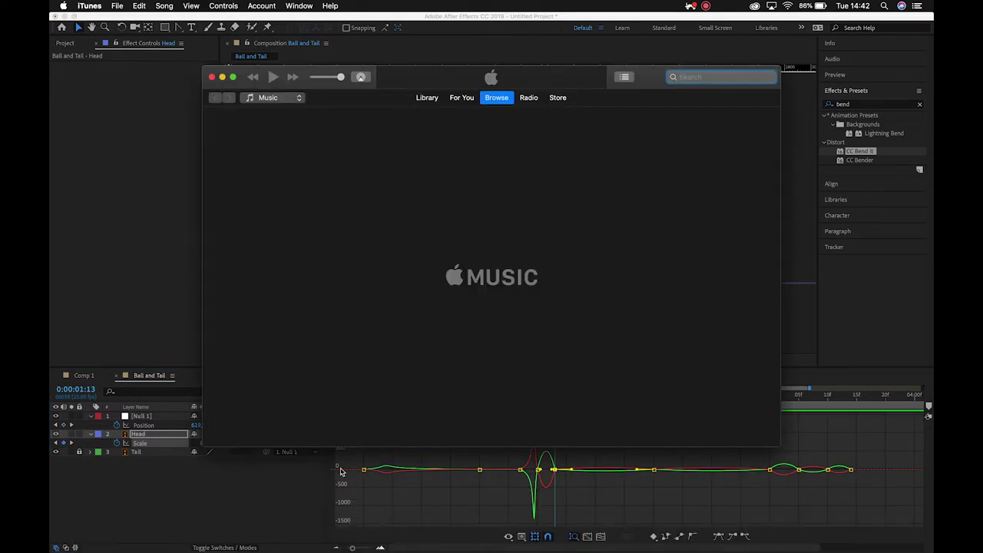
key(super+q)
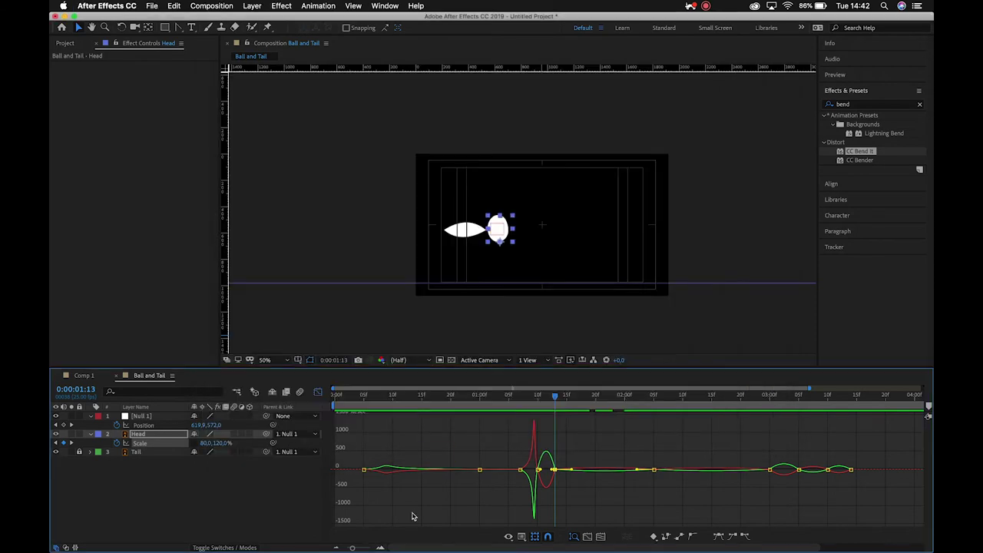
click(382, 548)
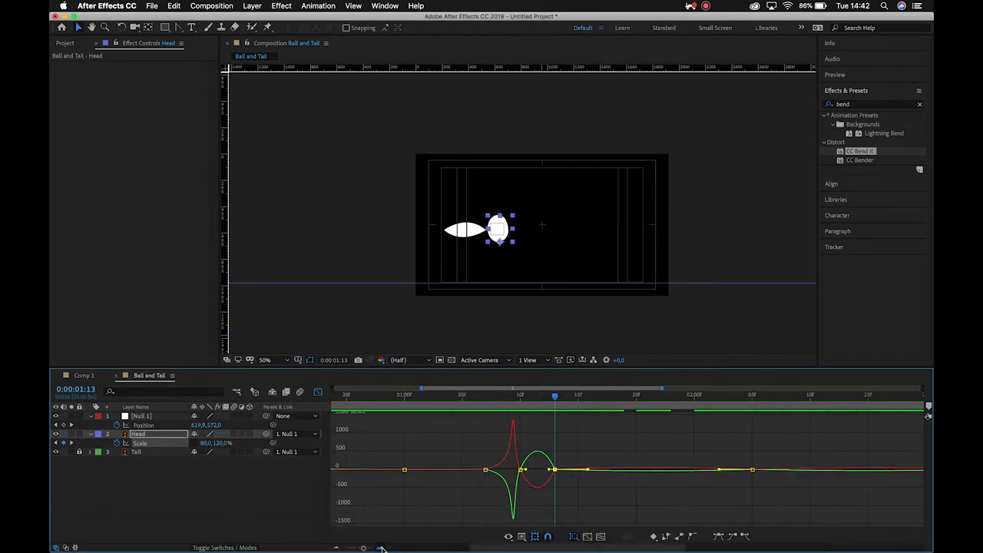
drag(411, 398, 473, 397)
drag(489, 472, 454, 475)
- Play the jump from about 0:00:01:01 and examine the Scale speed curves around takeoff and the jump's peak
drag(368, 401, 320, 411)
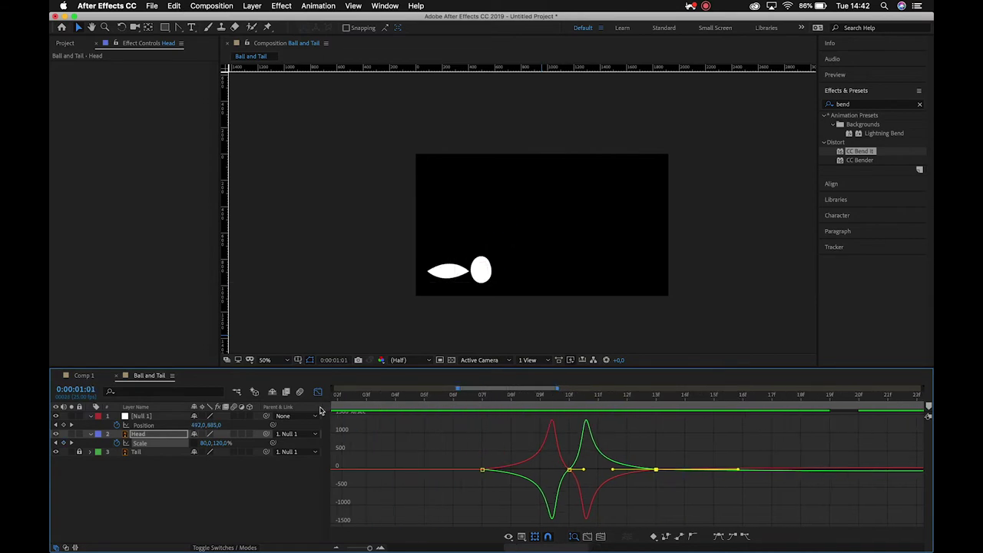
key(space)
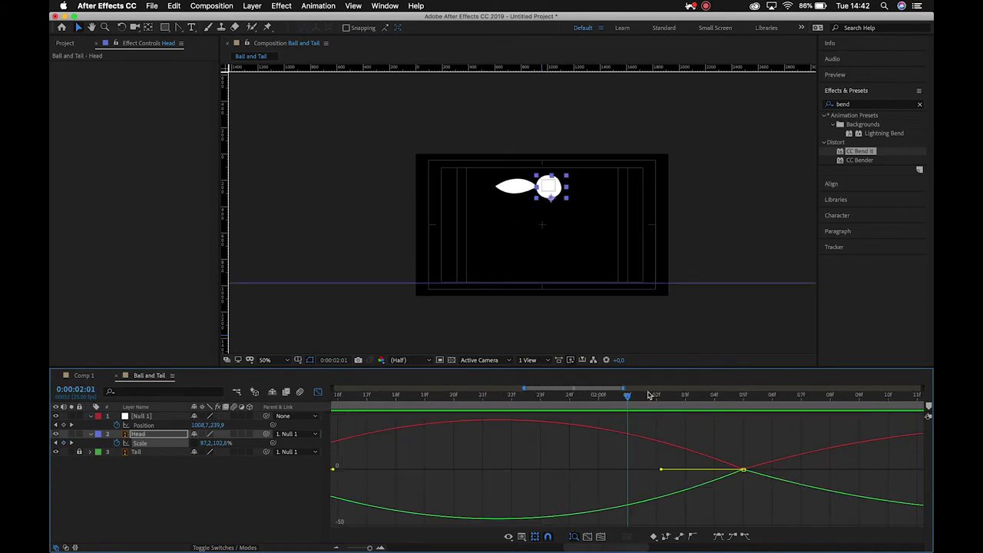
click(338, 548)
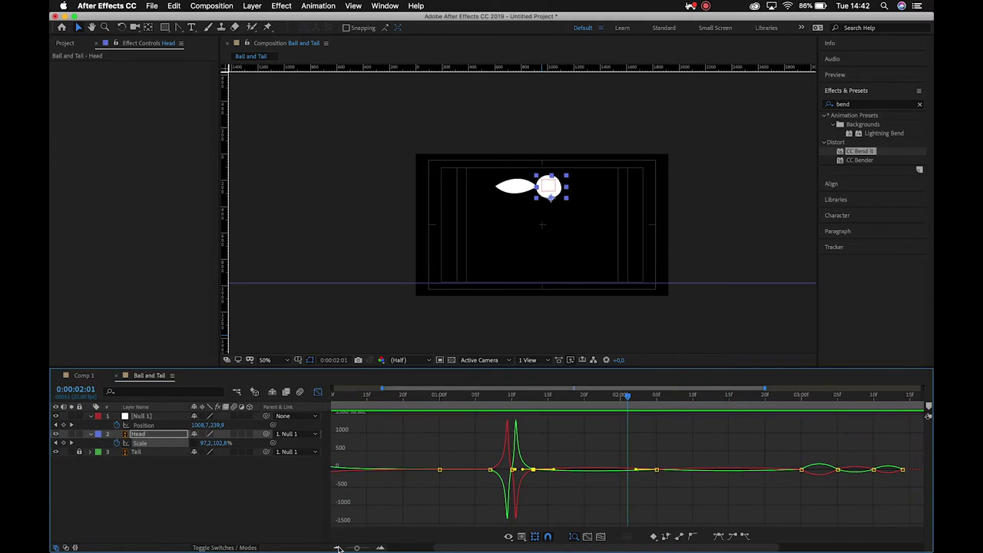
click(379, 547)
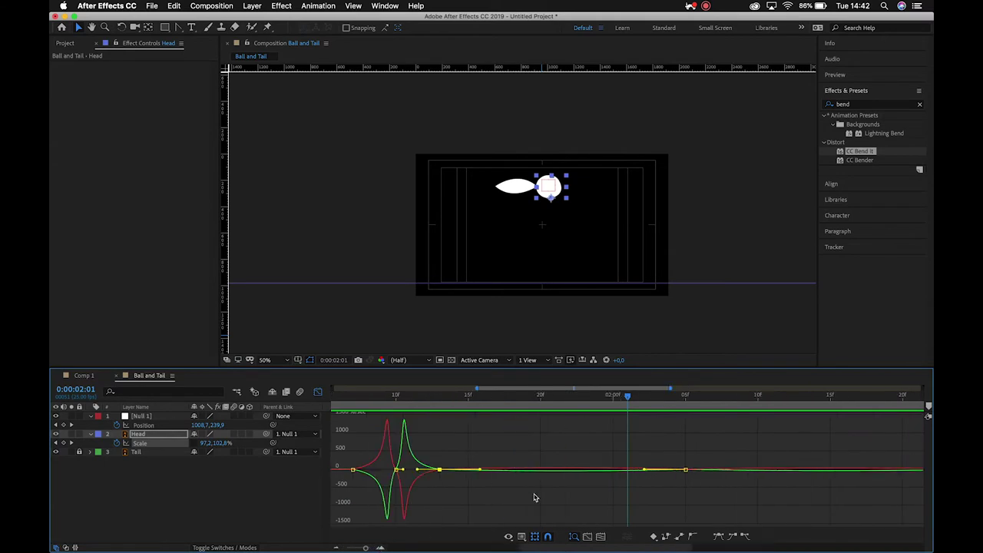
- In the Head's Scale speed graph, lengthen the 0:00:02:05 incoming handles and shorten the 0:00:01:13 outgoing handles so speed peaks soon after takeoff
click(379, 548)
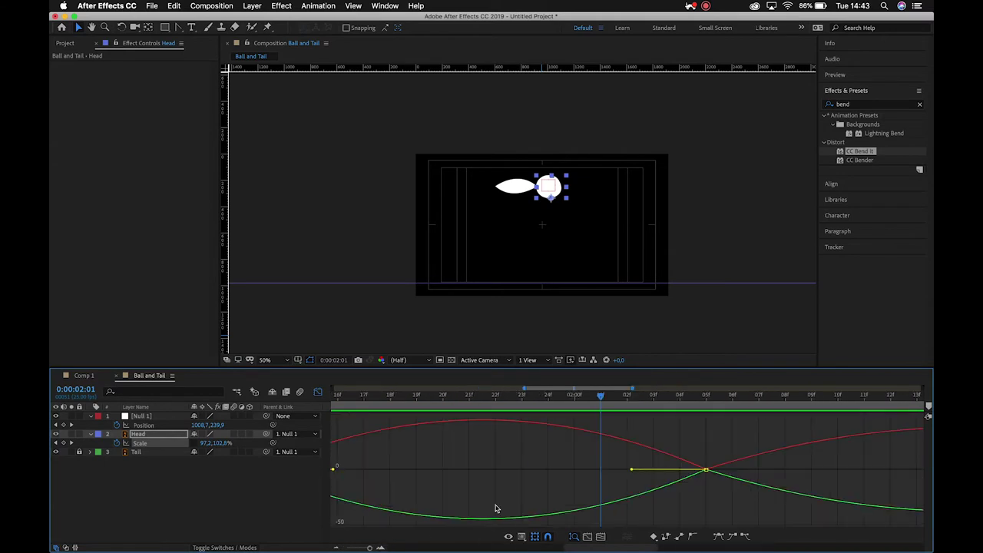
scroll(566, 548, left, 5)
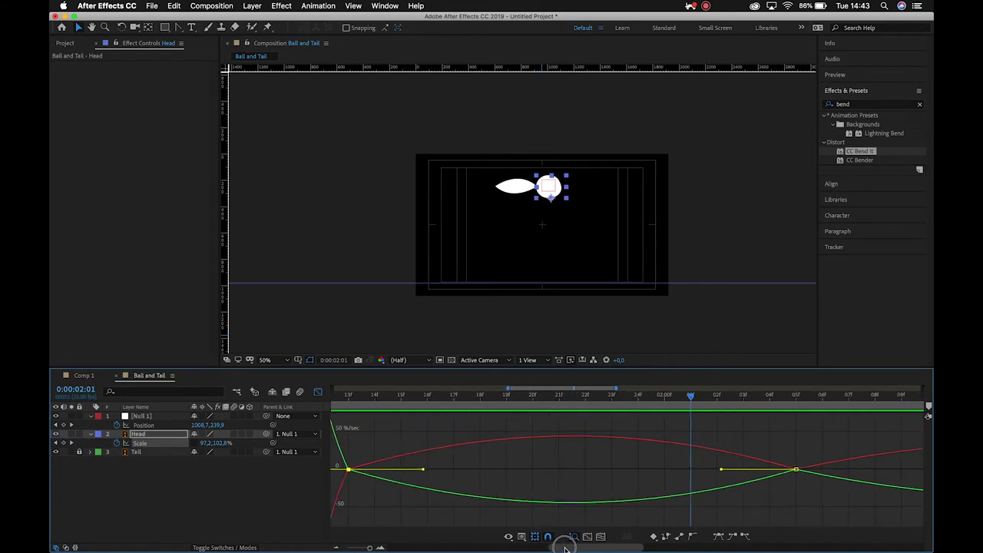
scroll(566, 548, left, 1)
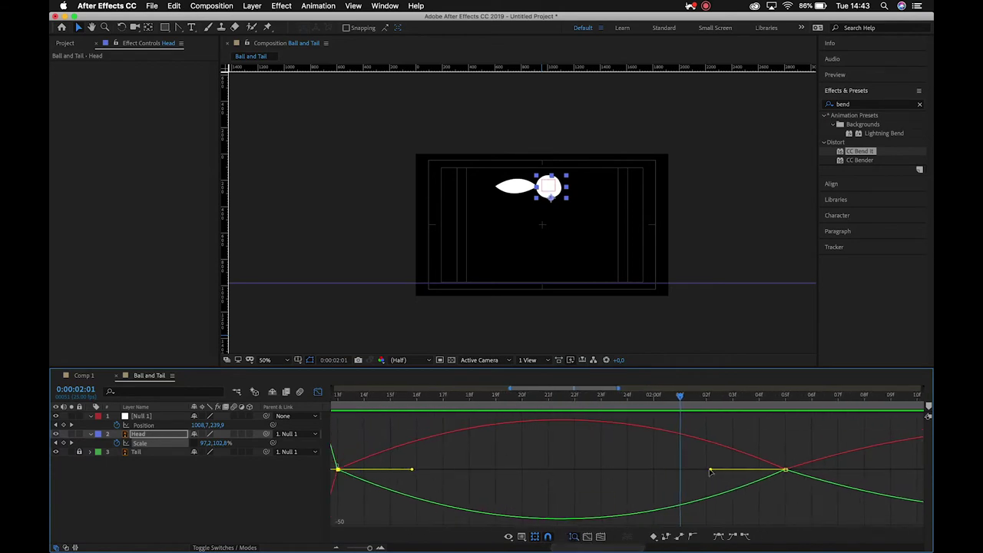
drag(710, 472, 618, 466)
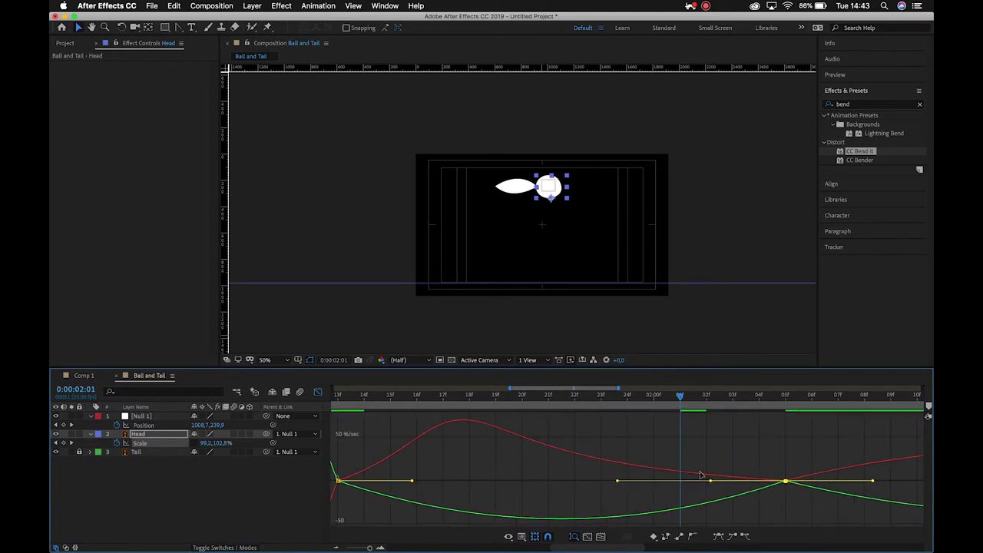
drag(693, 483, 618, 481)
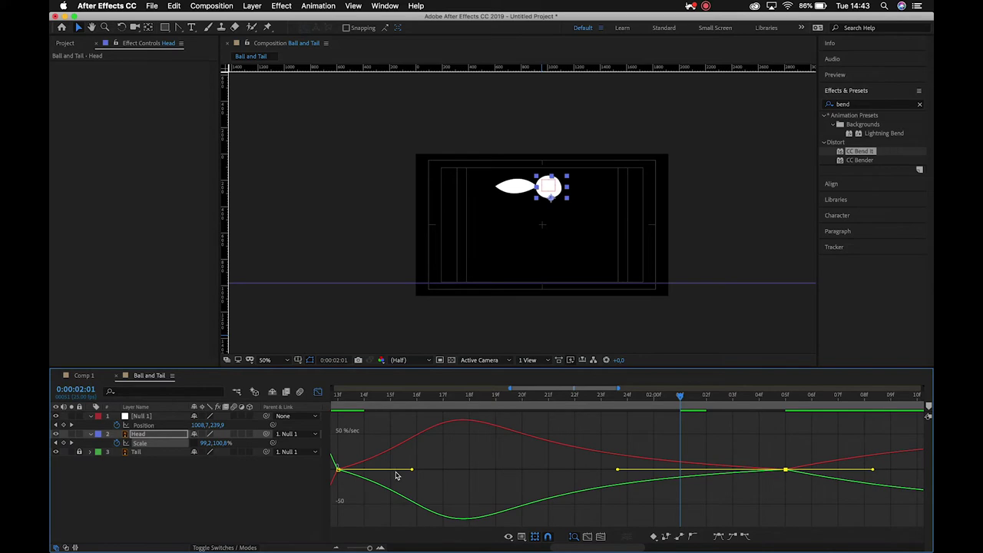
drag(412, 471, 372, 469)
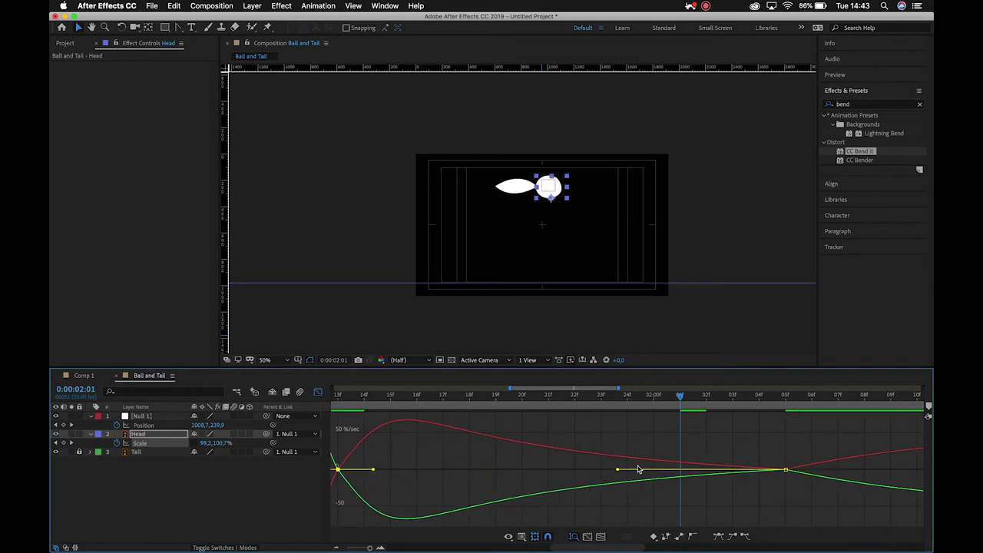
drag(618, 471, 593, 470)
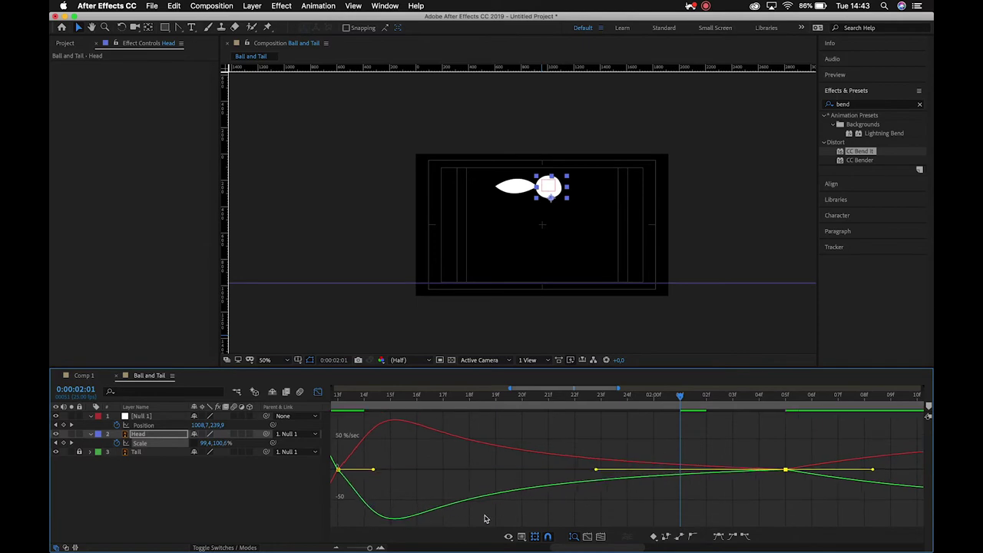
- Extend the outgoing Scale ease handles at 0:00:02:05 to about 0:00:02:12 and shorten the 0:00:03:00 incoming handle for a late speed peak
drag(561, 546, 616, 541)
drag(522, 473, 598, 474)
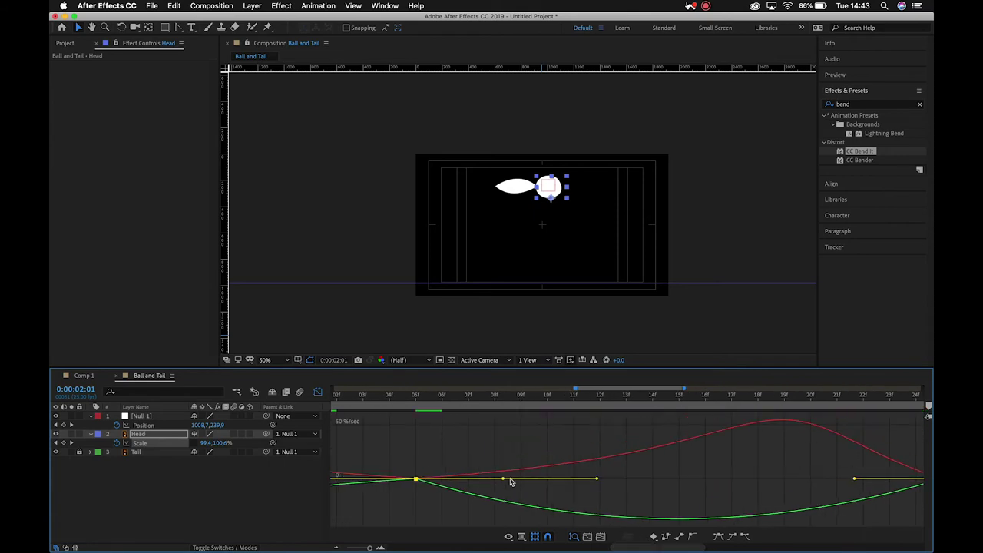
drag(503, 481, 596, 478)
drag(855, 470, 875, 469)
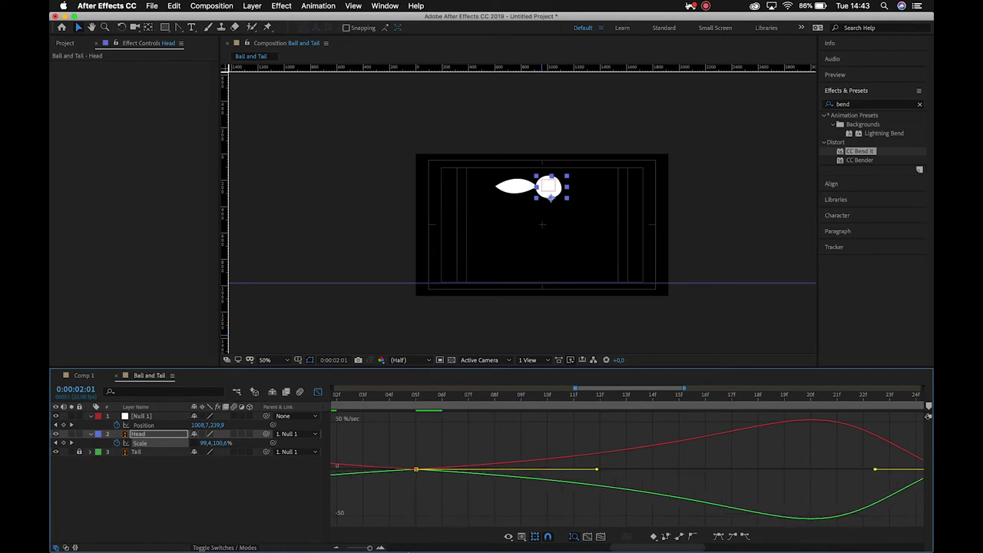
- Copy the Head's 80, 120% Scale keyframe from 0:00:01:13 to 0:00:02:21, four frames before the landing
click(335, 546)
drag(471, 400, 622, 424)
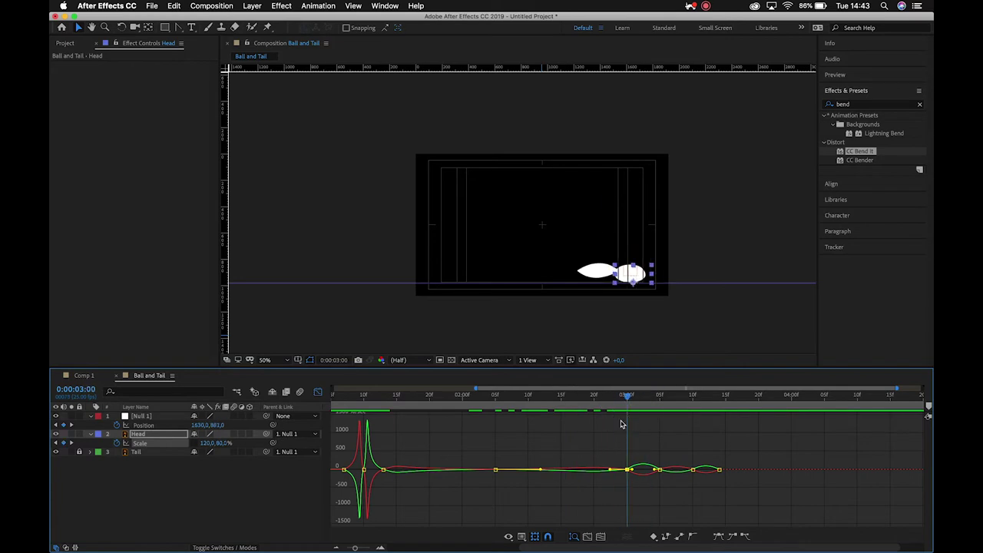
click(320, 392)
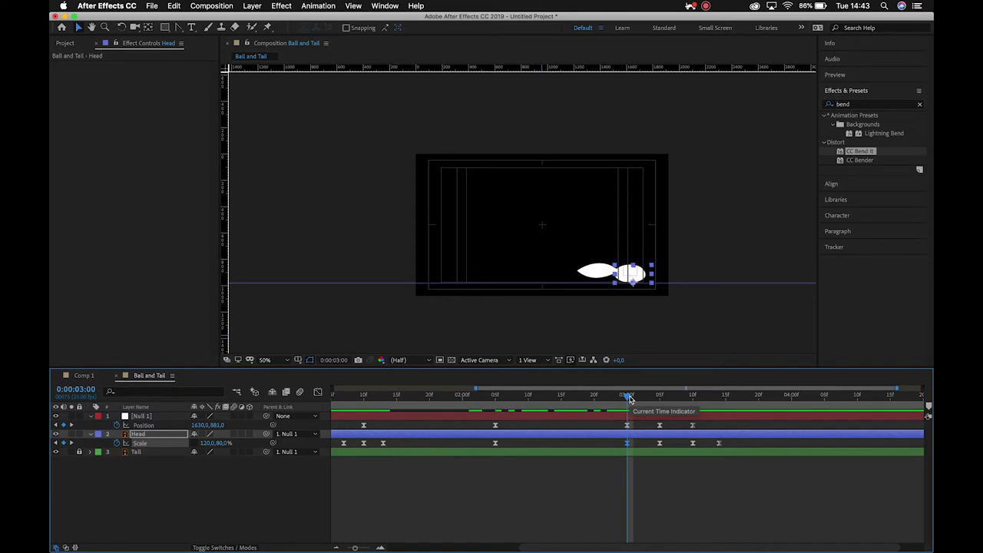
key(Page_Up)
key(Page_Up)
key(Page_Up)
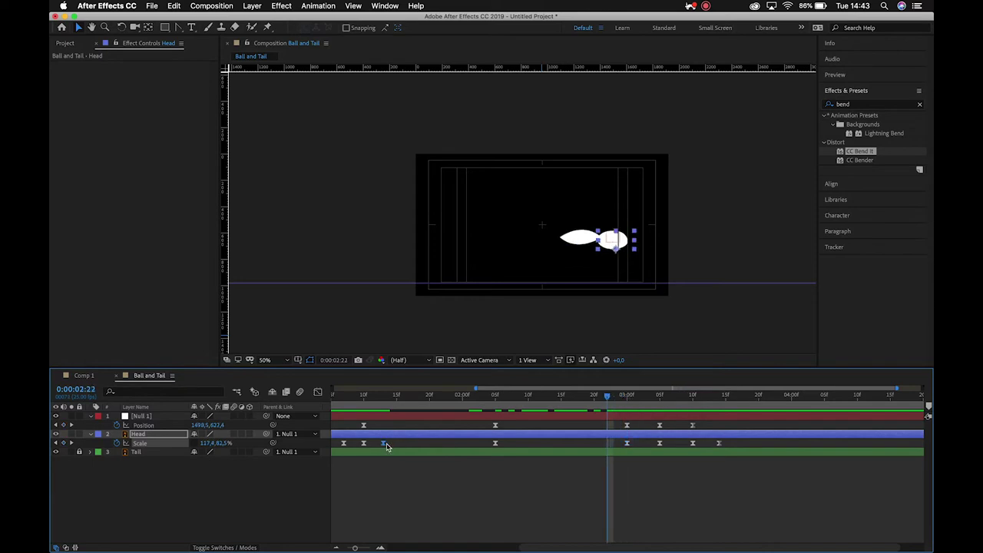
click(384, 395)
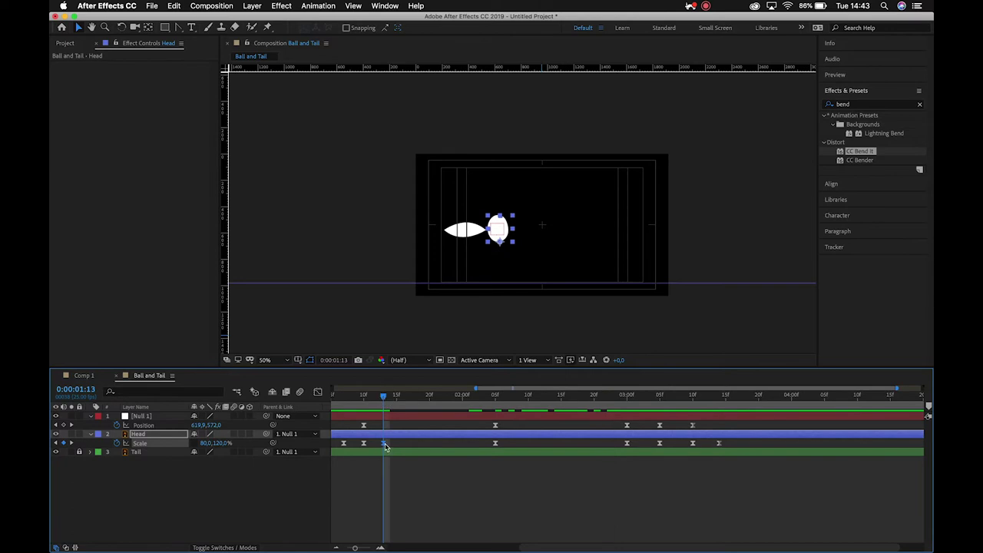
click(624, 396)
drag(624, 396, 627, 398)
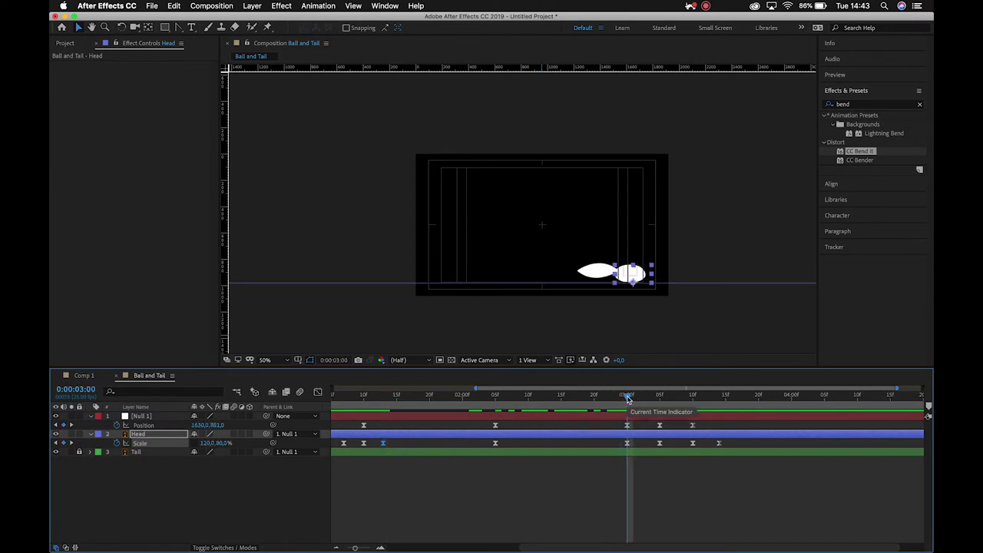
key(Page_Up)
key(Page_Up)
key(Page_Up)
key(Page_Up)
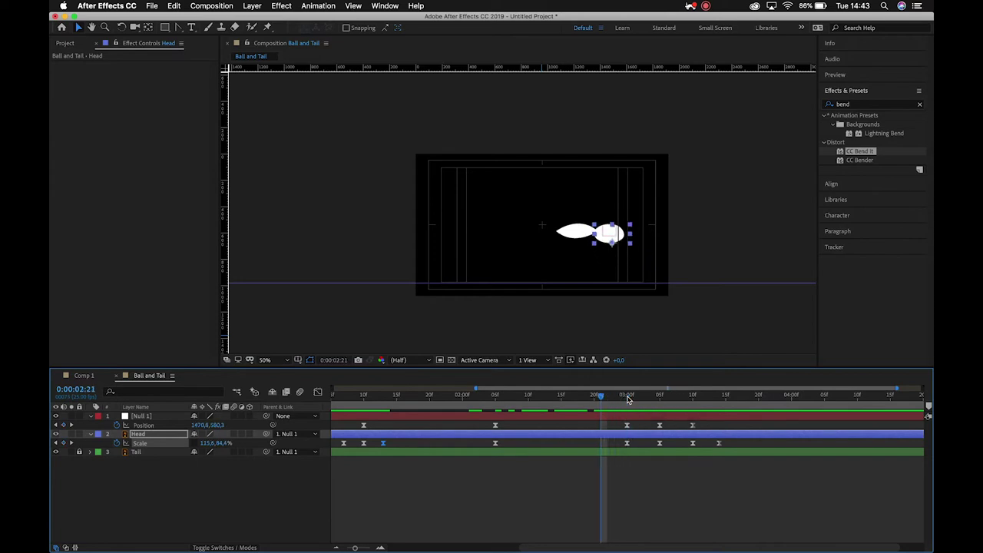
key(cmd+v)
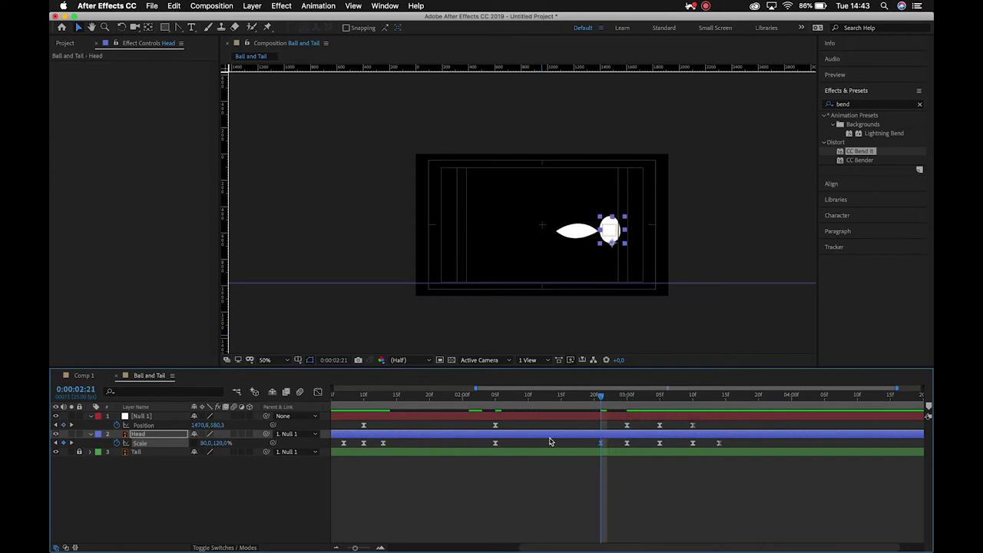
- Lengthen the 0:00:02:05 outgoing Scale handles and shorten the 0:00:02:21 incoming ones so the speed peaks shortly before 0:00:02:21
click(317, 392)
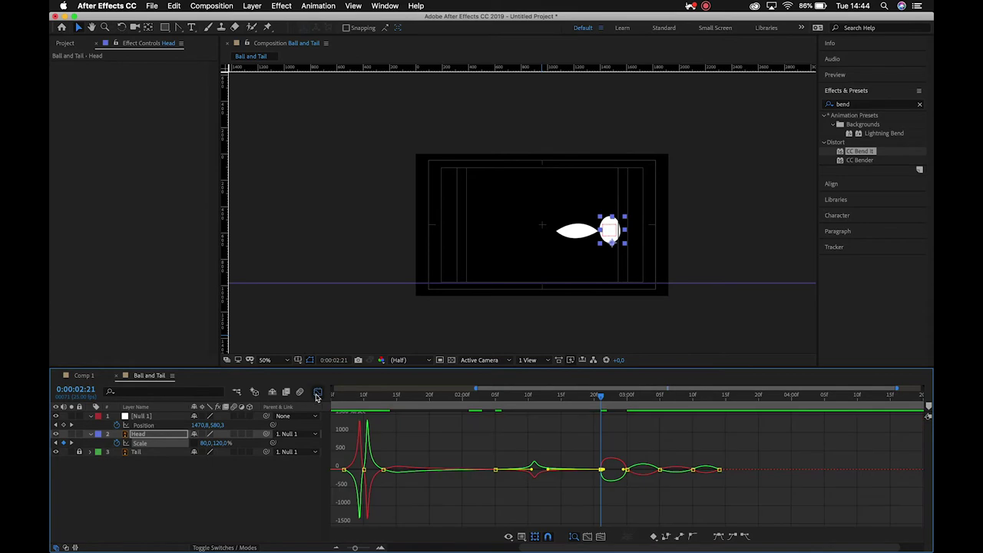
click(380, 548)
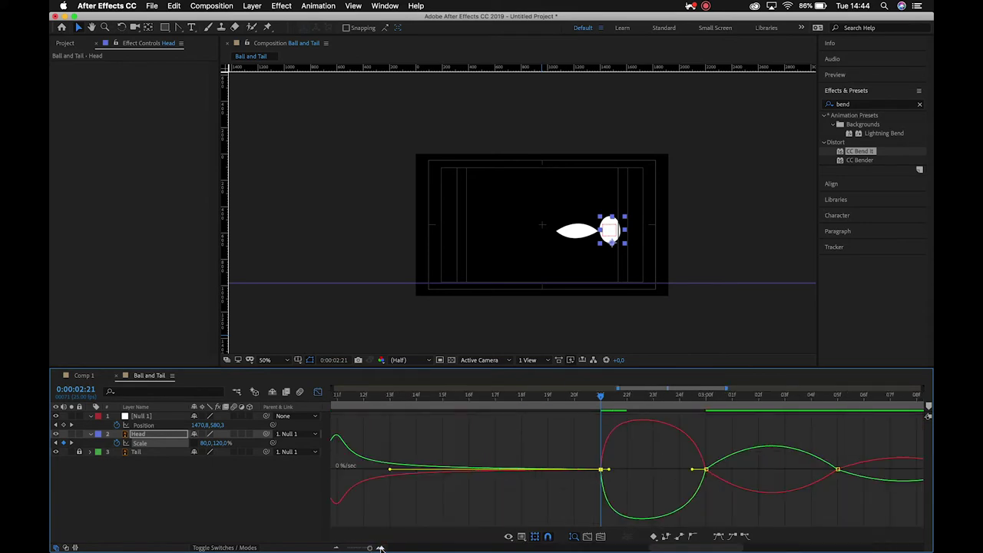
drag(533, 400, 451, 421)
drag(500, 471, 670, 470)
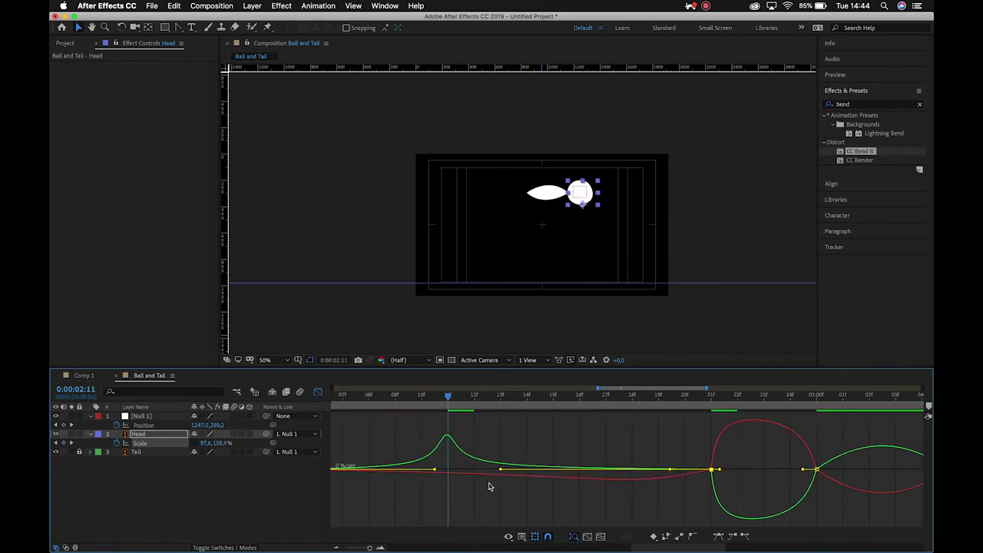
drag(500, 470, 659, 471)
drag(436, 471, 500, 470)
drag(435, 473, 500, 470)
drag(450, 396, 711, 400)
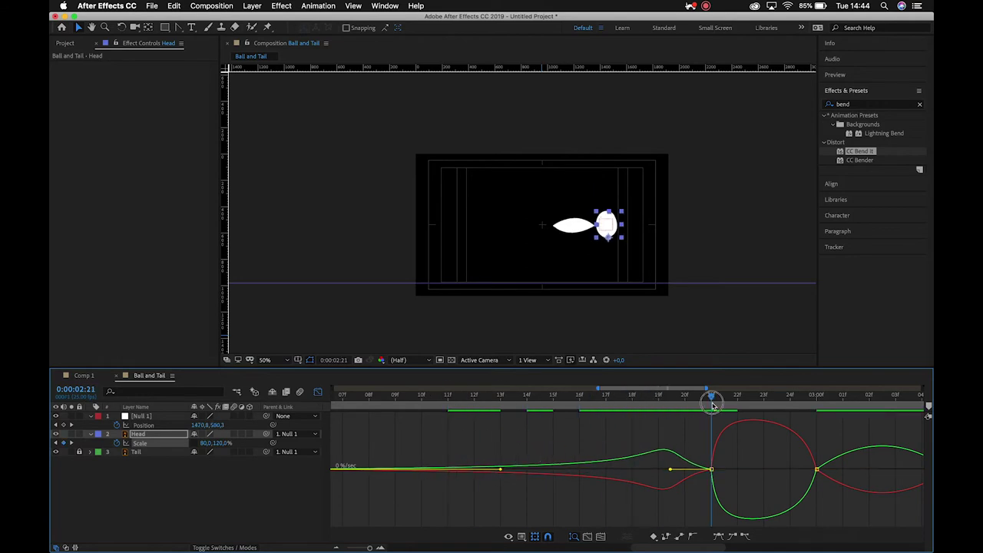
- Extend the 0:00:02:21 outgoing Scale handles to about 0:00:02:23 and shorten the 0:00:03:00 incoming ones so speed spikes right before landing
click(734, 466)
drag(651, 548, 687, 547)
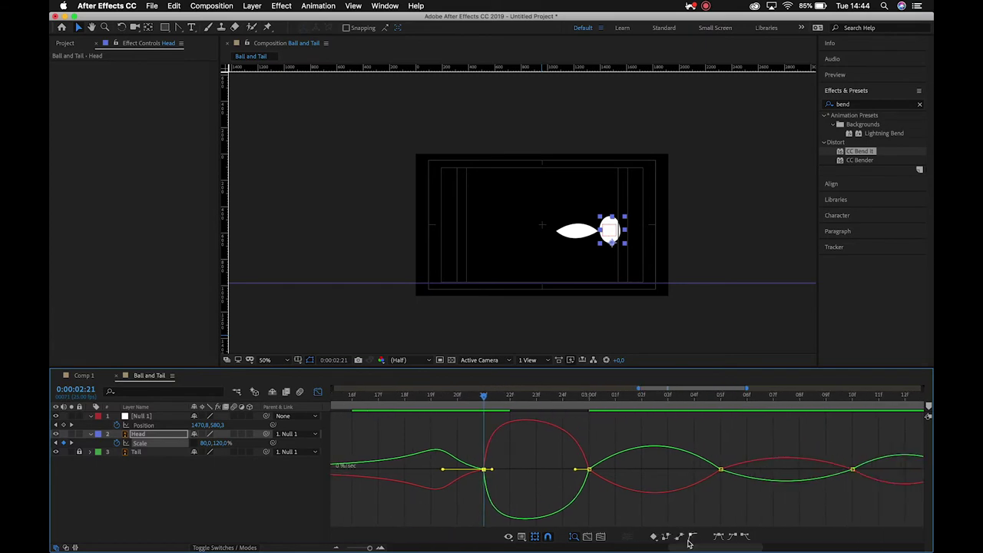
drag(484, 396, 586, 453)
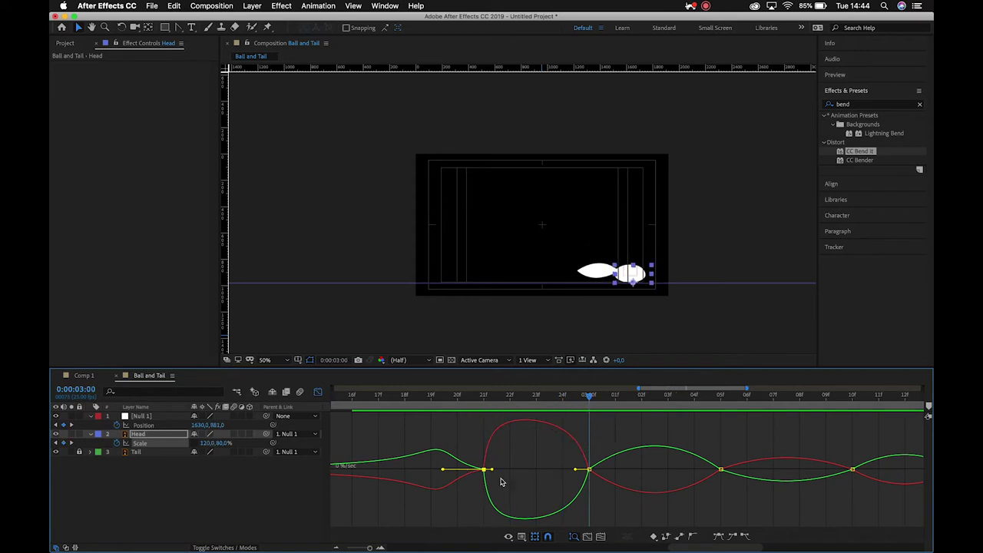
drag(493, 471, 537, 475)
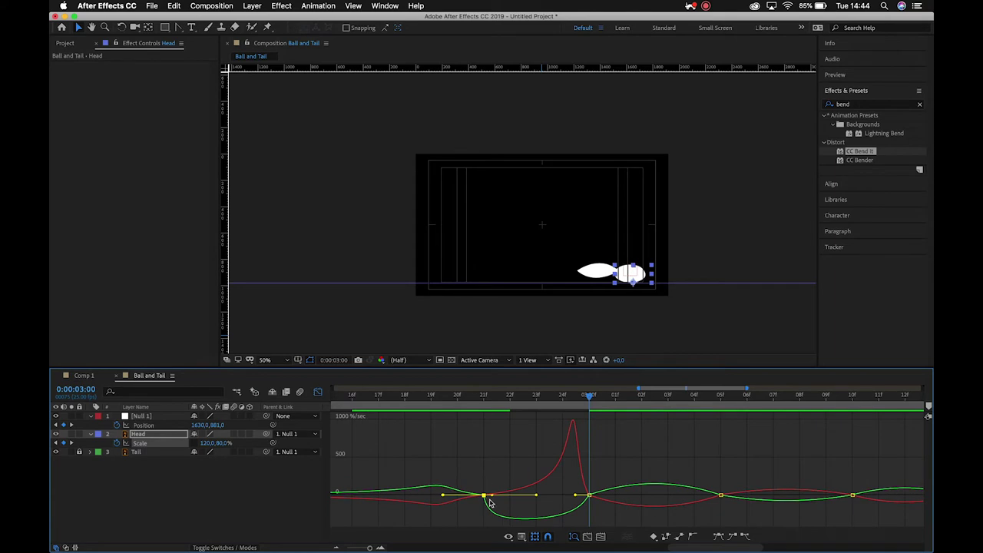
drag(493, 499, 586, 481)
drag(458, 396, 724, 402)
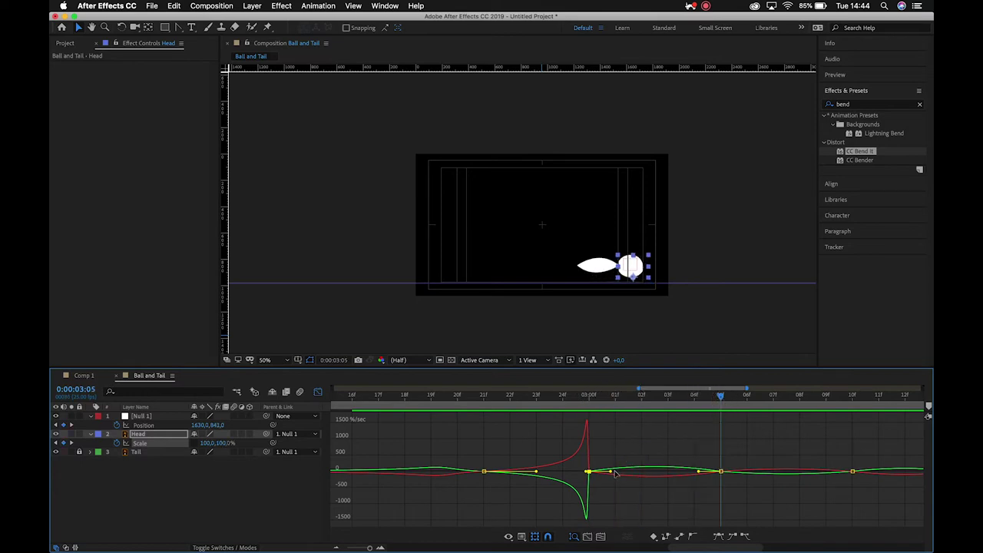
- Lengthen the 0:00:03:05 incoming Scale handles and shorten the 0:00:03:00 outgoing ones so the speed peaks right after the landing
drag(749, 397, 843, 421)
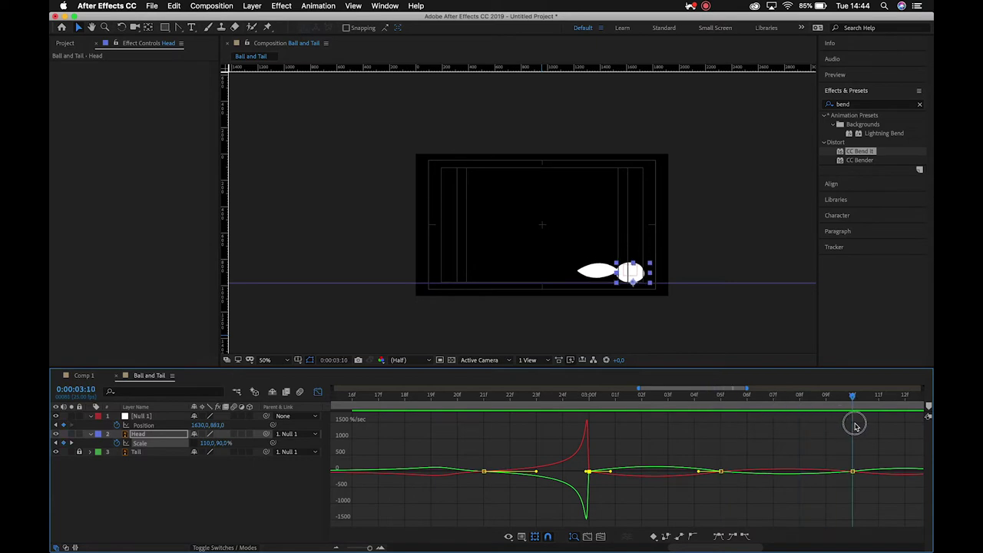
scroll(792, 454, right, 5)
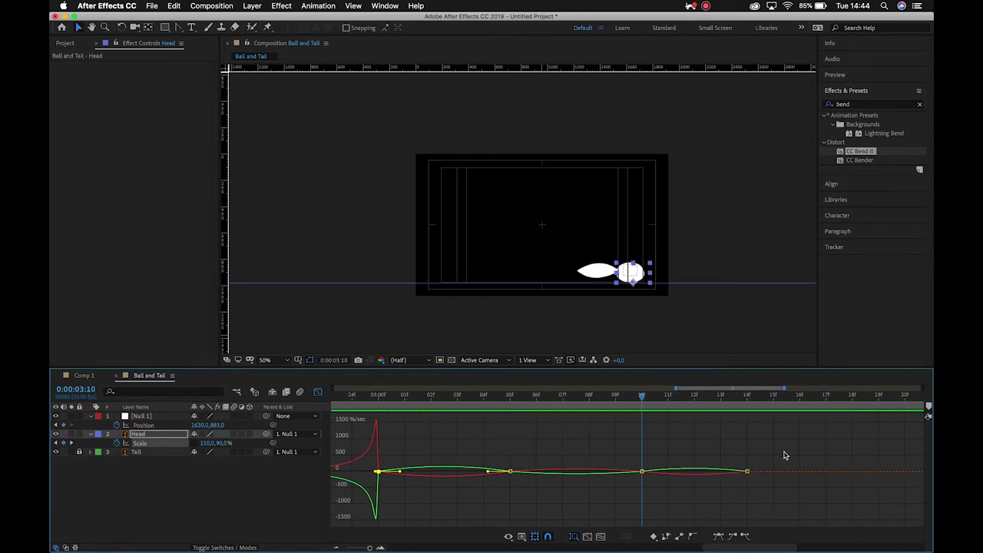
drag(642, 397, 378, 418)
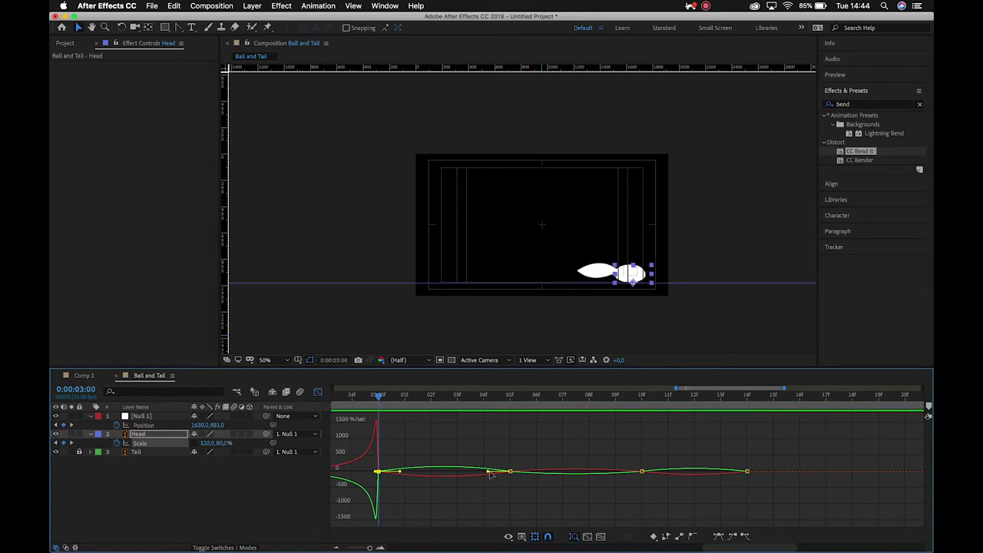
drag(489, 472, 422, 476)
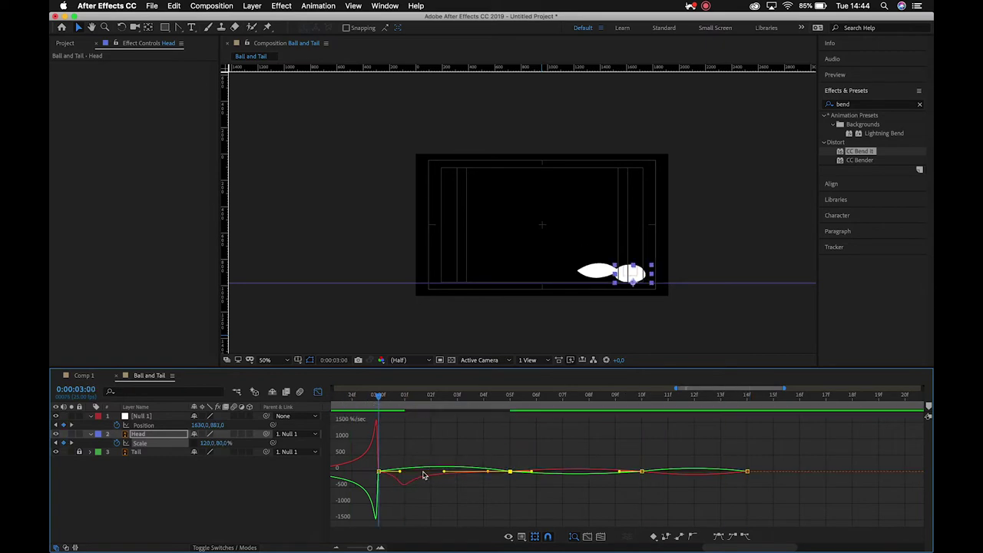
drag(487, 475, 381, 471)
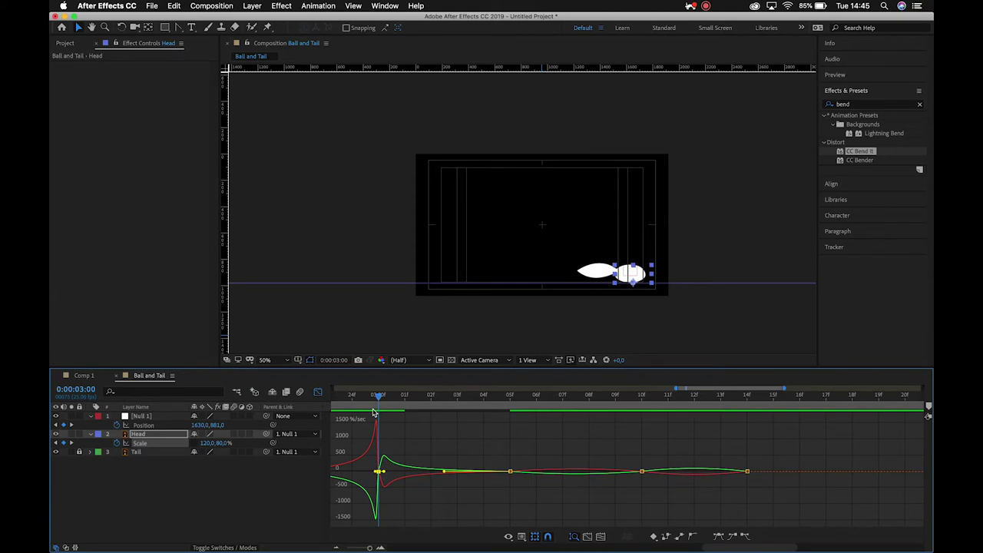
- Adjust the Scale ease handles so speed peaks just before 0:00:03:10 and again midway between 0:00:03:10 and 0:00:03:14
drag(353, 401, 570, 418)
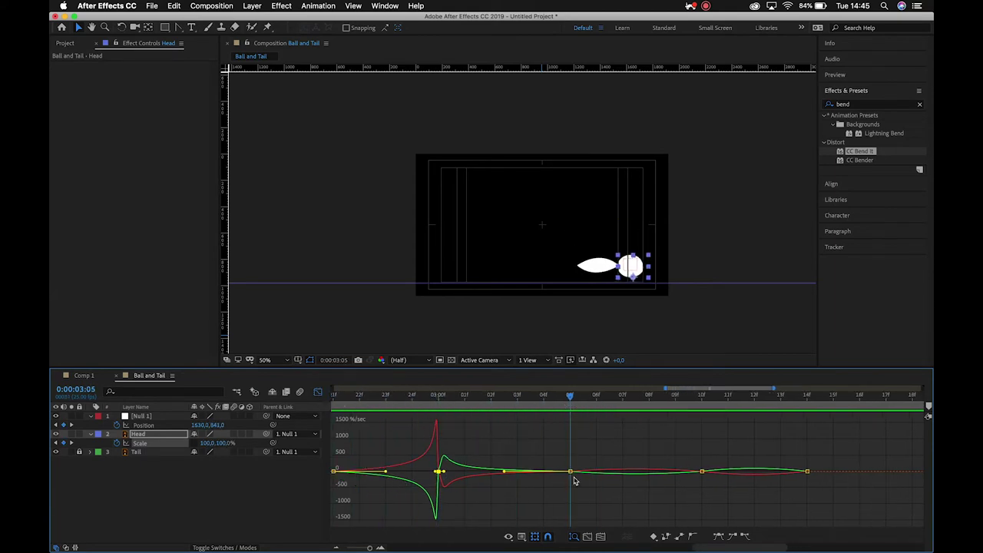
drag(571, 470, 694, 474)
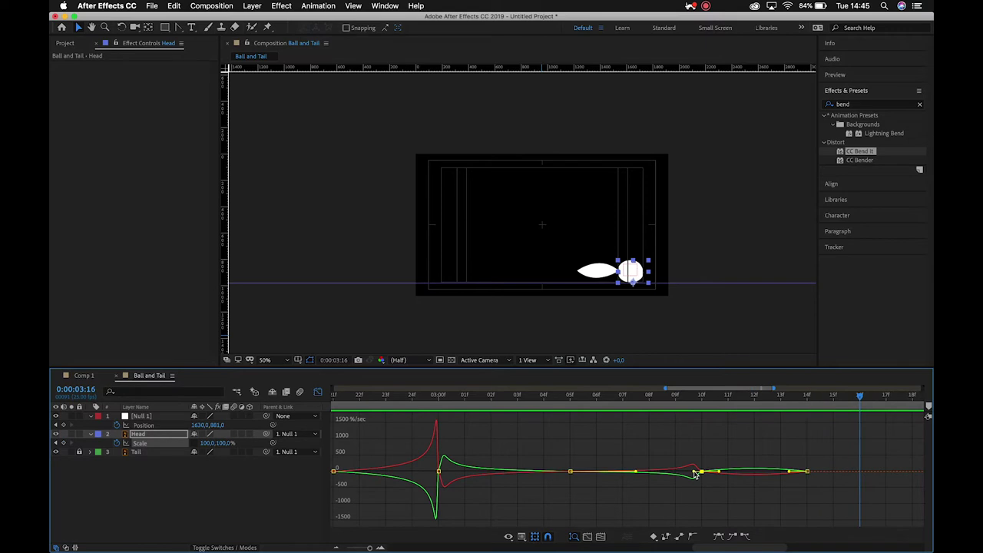
mouse_move(721, 472)
mouse_down()
mouse_move(788, 473)
mouse_move(721, 474)
mouse_move(739, 471)
mouse_up()
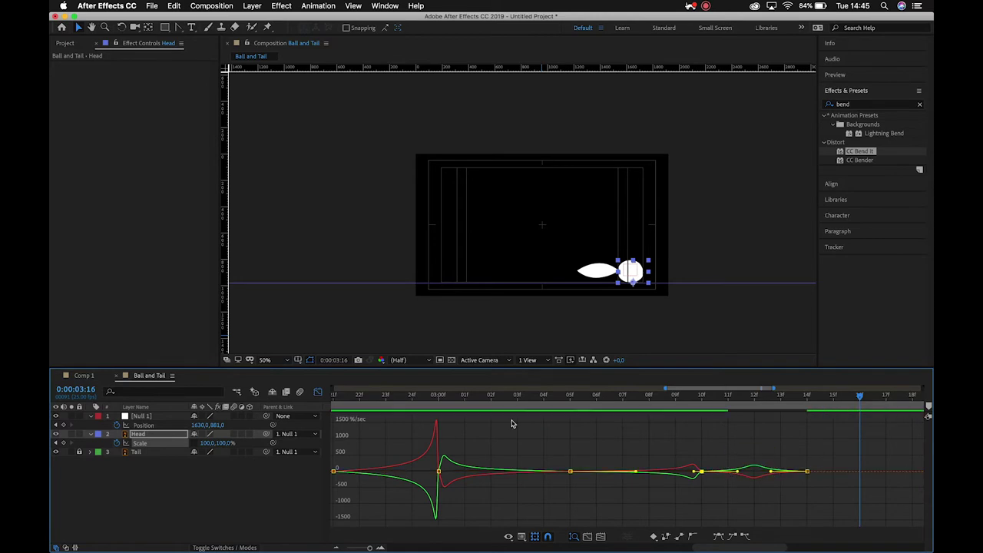
- Return from the speed graph to the layer keyframes and play the landing from 0:00:02:20 to check the squash and stretch
click(338, 548)
click(318, 392)
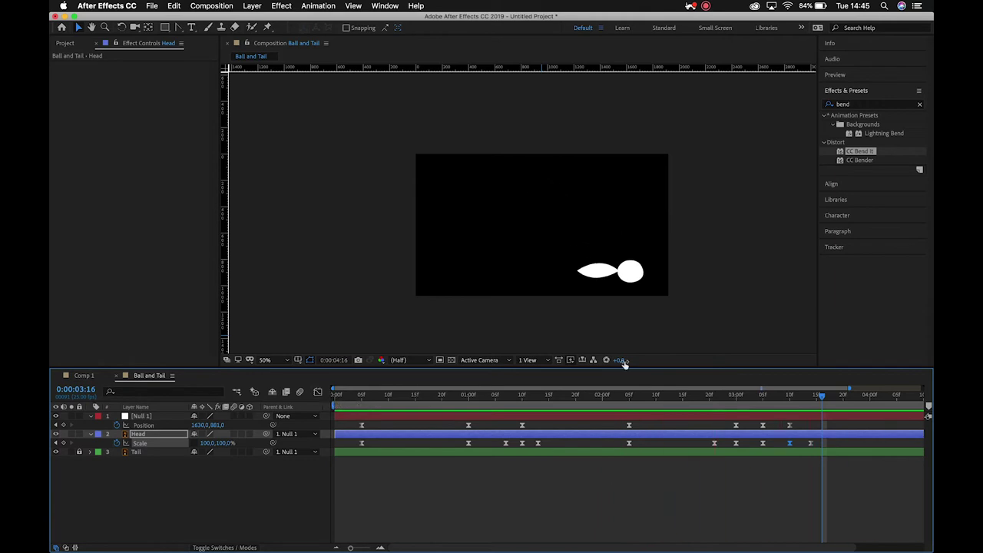
click(710, 396)
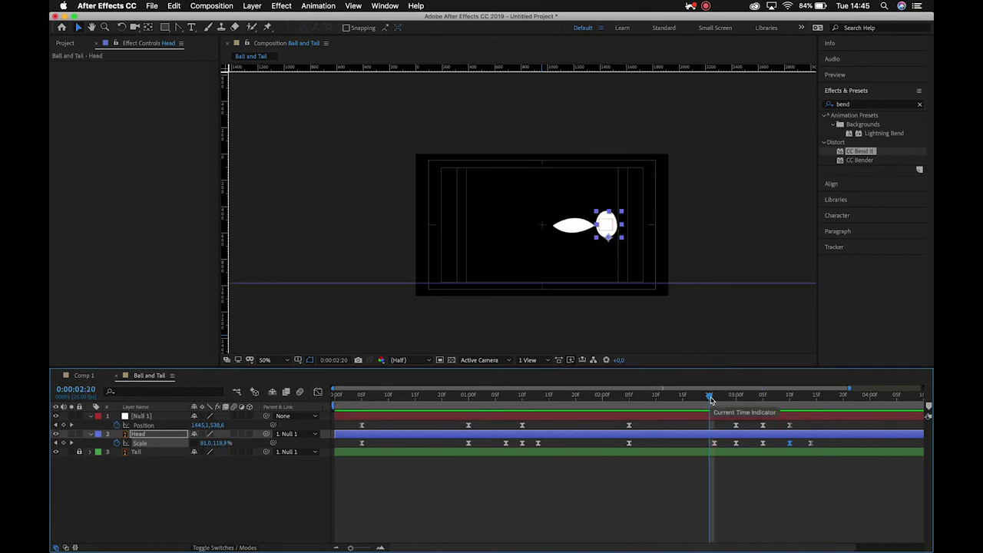
key(space)
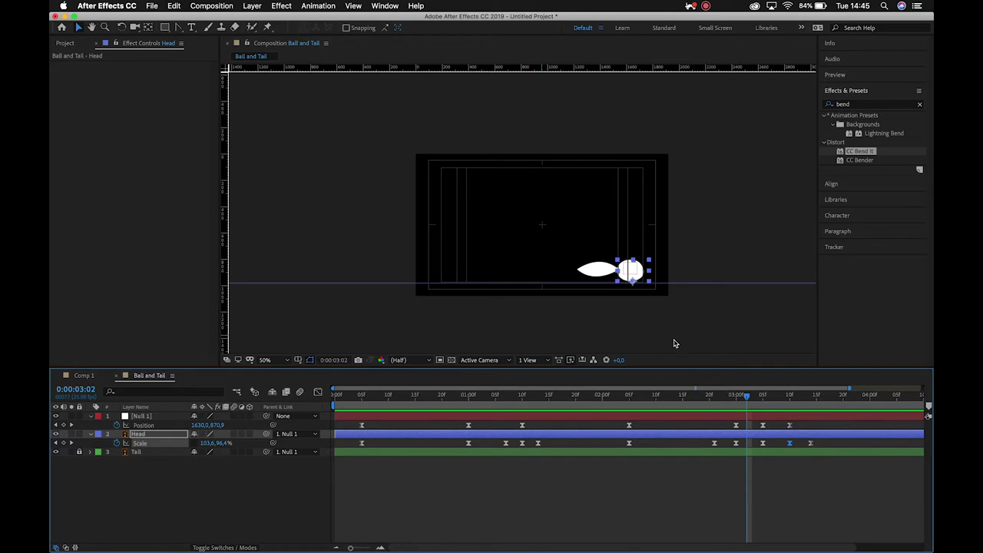
- Copy the Head's 80, 120% Scale keyframe at 0:00:01:13 and move the current time to 0:00:03:02, just after landing
drag(518, 396, 540, 404)
click(540, 444)
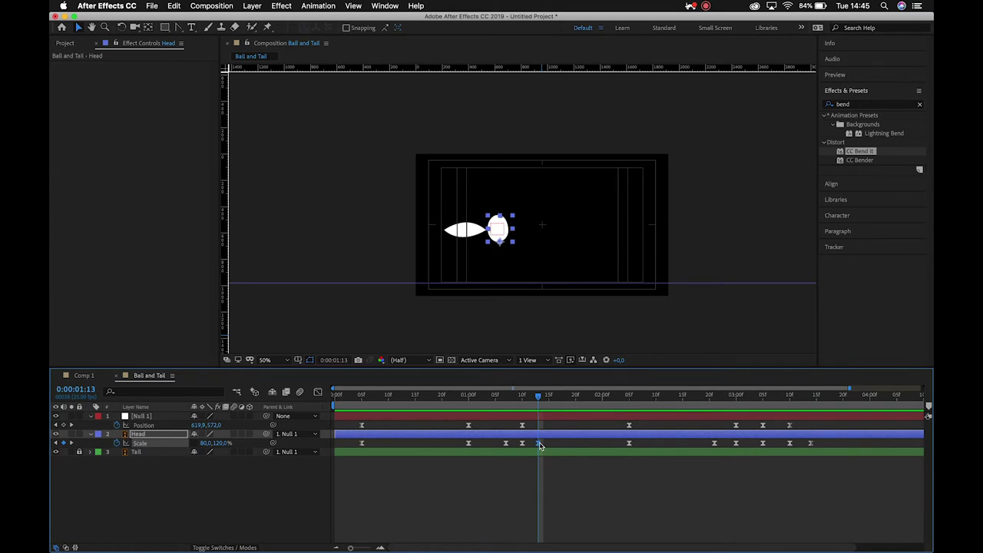
click(742, 397)
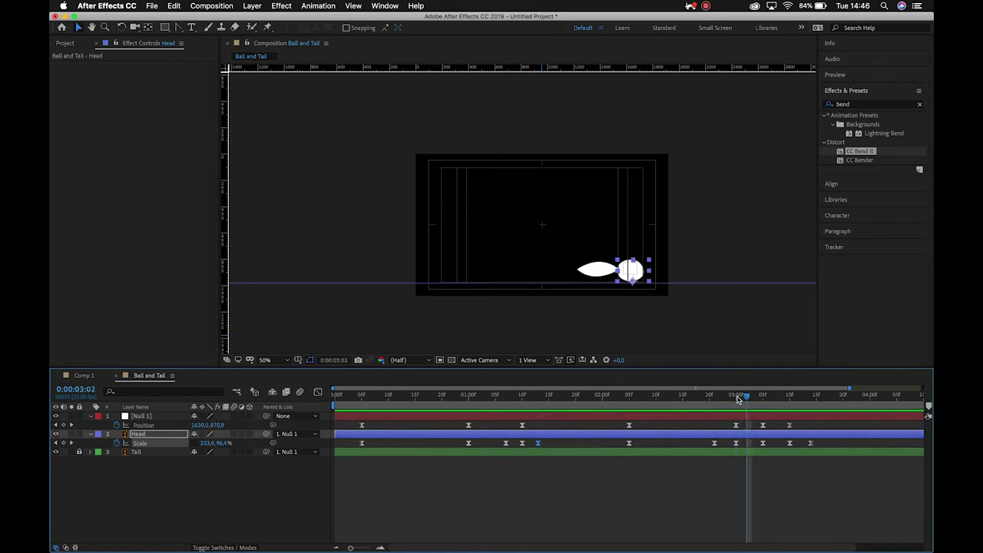
- Paste the stretched Scale keyframe (80, 120%) onto the Head layer at 0:00:03:02 and display its speed graph up close
key(super+v)
click(318, 393)
click(380, 547)
click(381, 547)
mouse_move(657, 398)
mouse_down()
mouse_move(528, 404)
mouse_move(715, 424)
mouse_move(649, 415)
mouse_move(775, 417)
mouse_move(659, 417)
mouse_move(577, 402)
mouse_move(653, 415)
mouse_up()
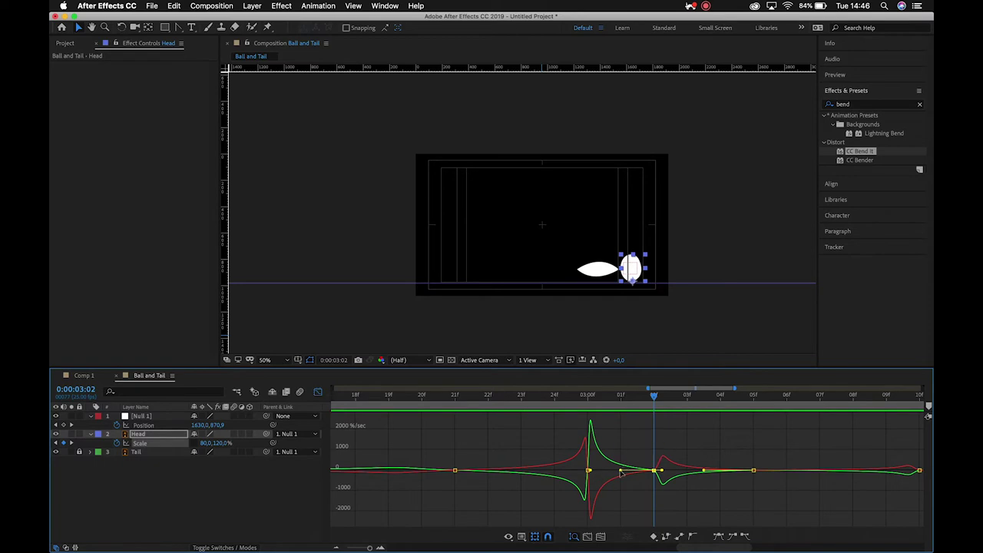
- Lengthen the easing handles of the Head's Scale keyframes between 0:00:03:00 and 0:00:03:05, and preview the bounce from 0:00:02:20
mouse_move(623, 474)
mouse_down()
mouse_move(647, 470)
mouse_move(623, 486)
mouse_move(643, 472)
mouse_move(593, 476)
mouse_move(612, 463)
mouse_up()
click(547, 395)
drag(547, 395, 653, 439)
click(654, 472)
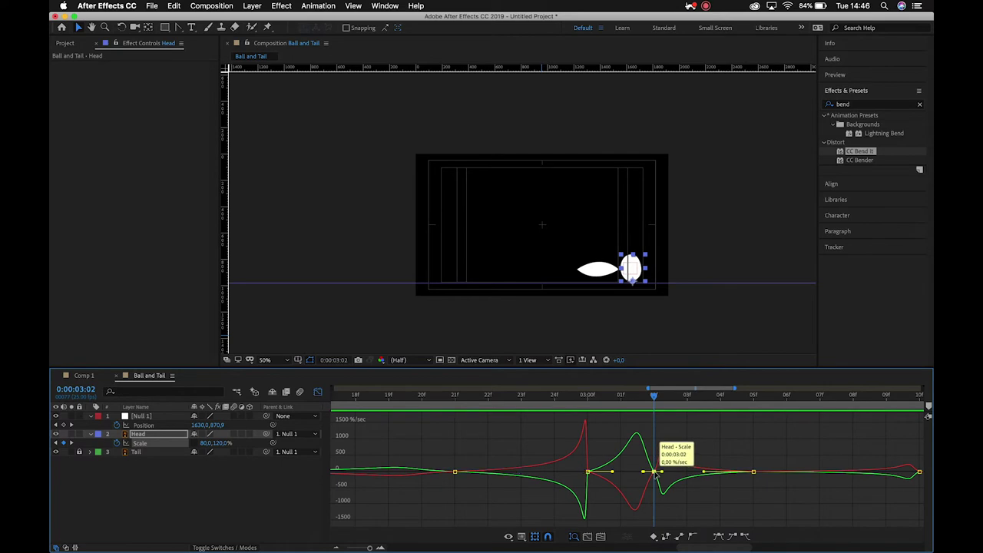
drag(663, 474, 732, 466)
drag(428, 395, 421, 398)
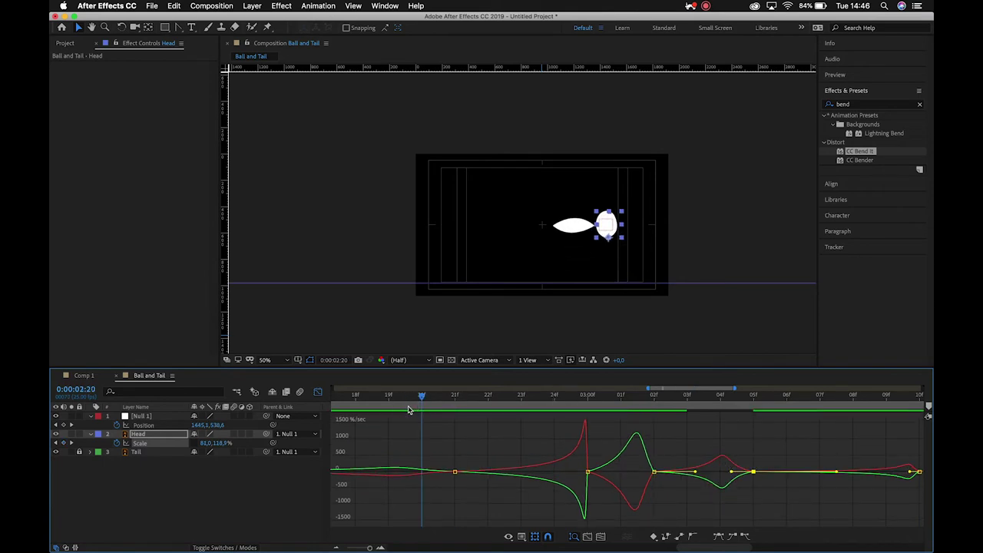
key(space)
key(space)
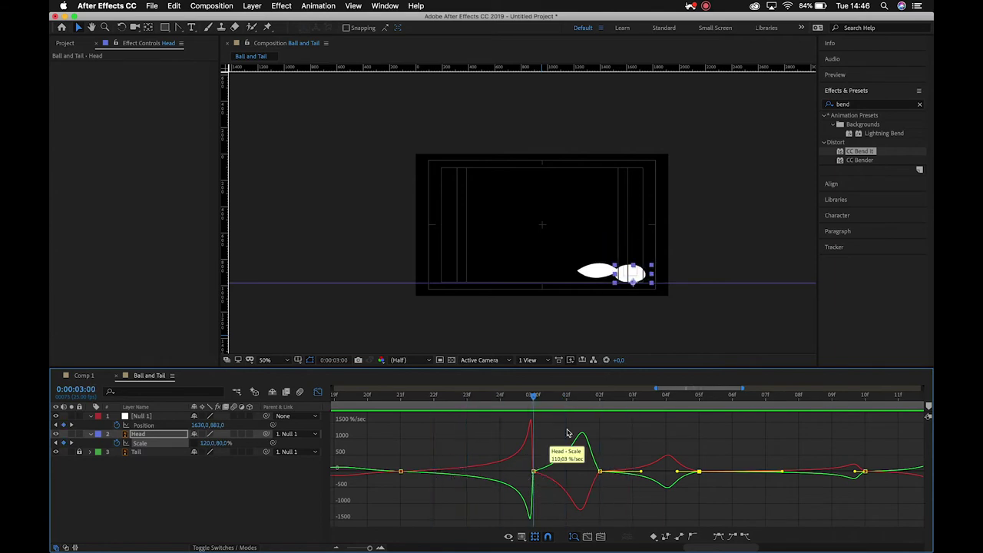
- Set the Head's Scale to 105, 95% at 0:00:03:00 to soften the squash
click(207, 444)
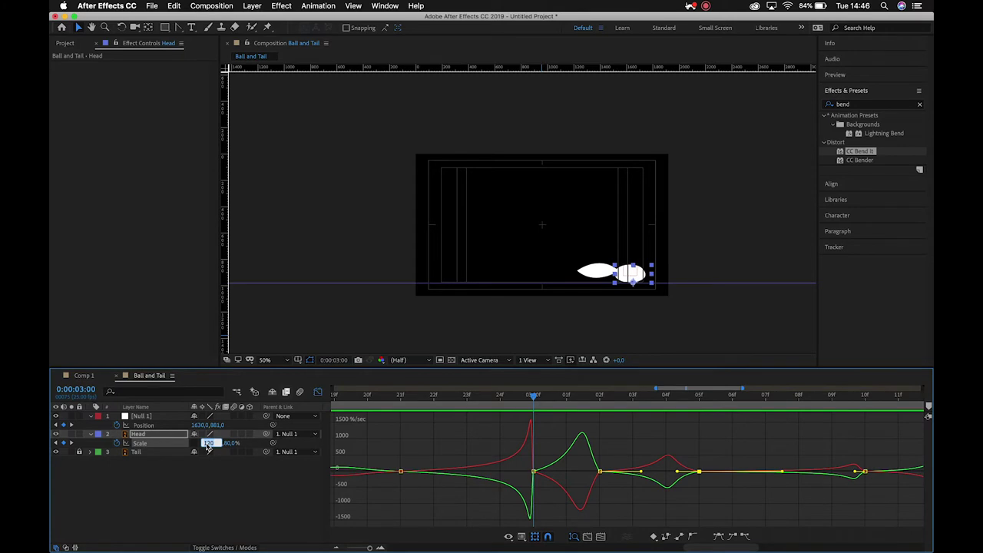
text(105)
key(Return)
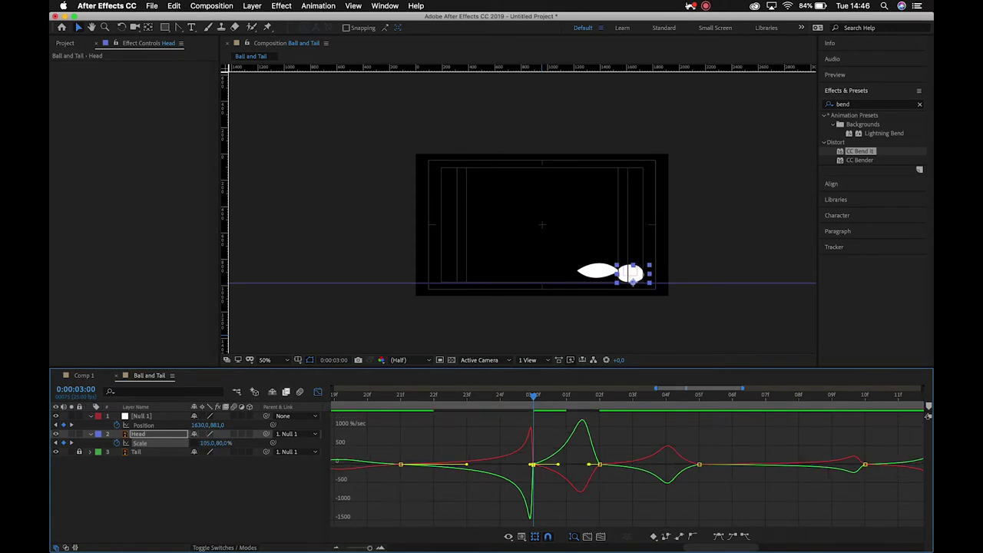
click(219, 443)
text(9)
text(5)
key(Return)
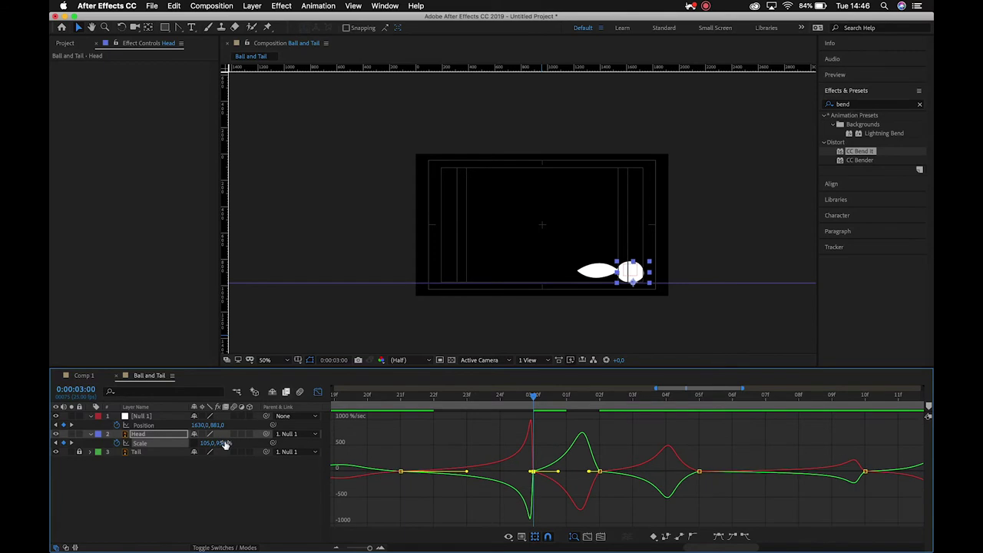
- Set the Head's horizontal Scale to 95% at 0:00:03:02 and reduce its vertical stretch
drag(533, 398, 600, 399)
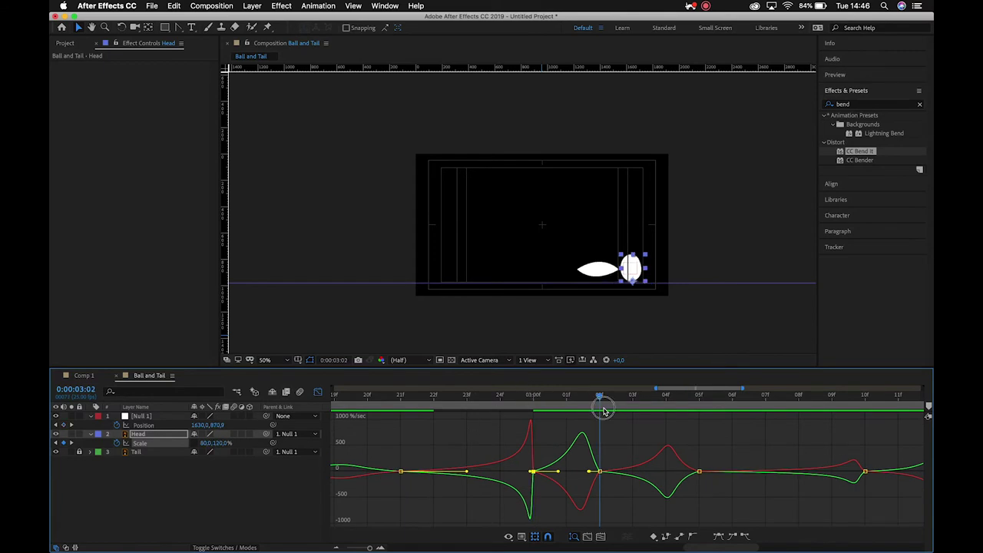
click(207, 444)
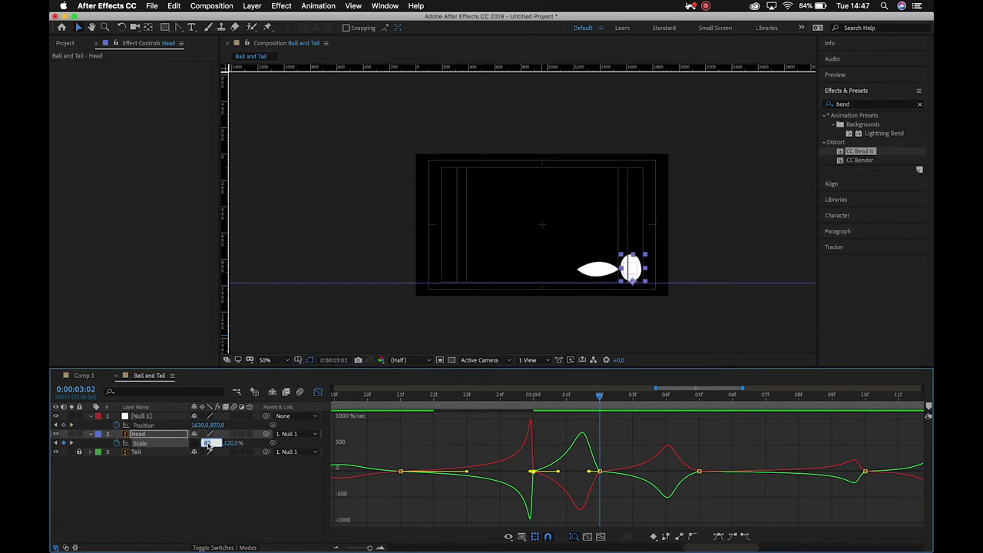
text(95)
key(Return)
click(221, 444)
key(Return)
- Set the Head's Scale to 105, 95% at 0:00:03:10 and preview the landing
drag(600, 397, 865, 407)
click(210, 444)
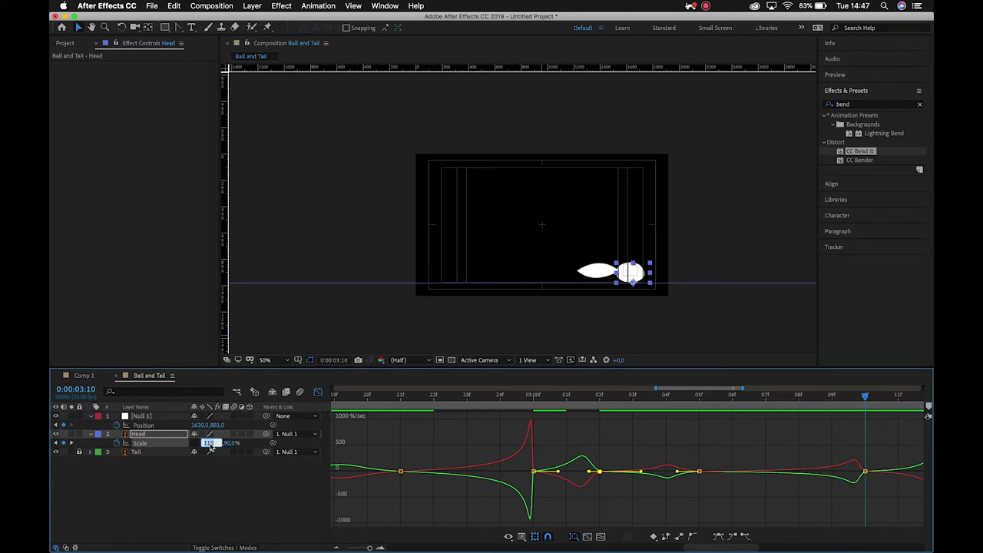
text(105)
key(Return)
click(221, 444)
text(95)
key(Return)
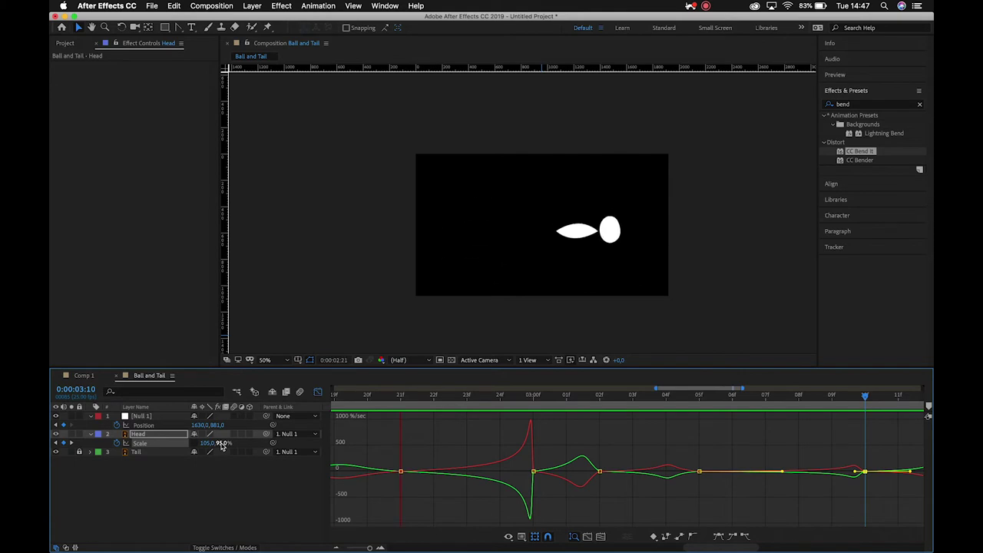
key(space)
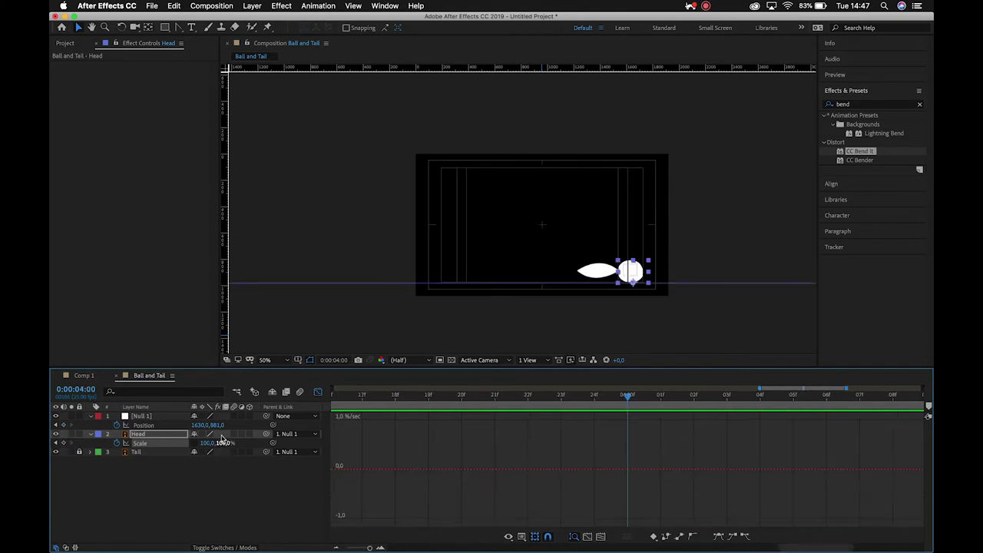
- Return to the full keyframe view at 0:00:00:05, lock the Head layer and select the Tail layer with its properties expanded
click(318, 392)
drag(348, 550, 340, 548)
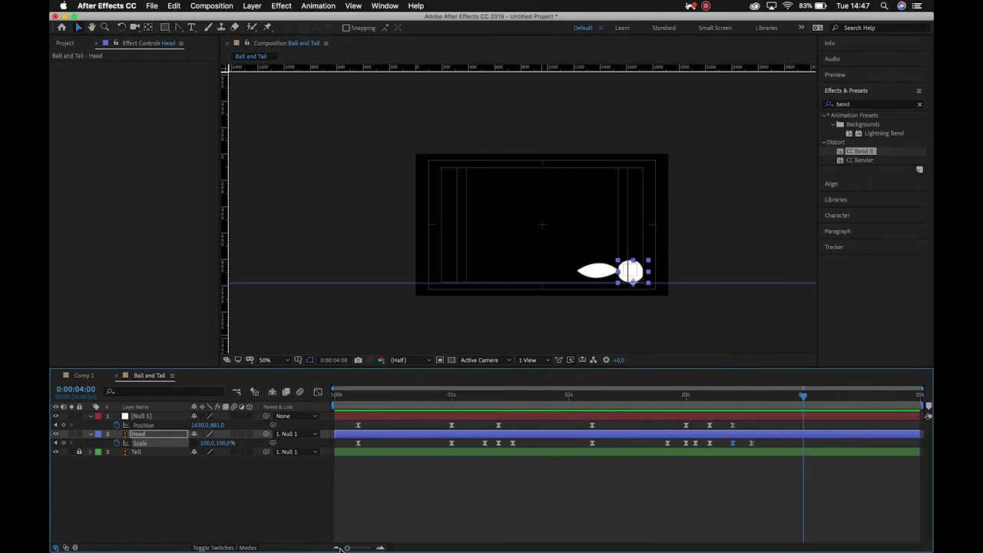
click(359, 395)
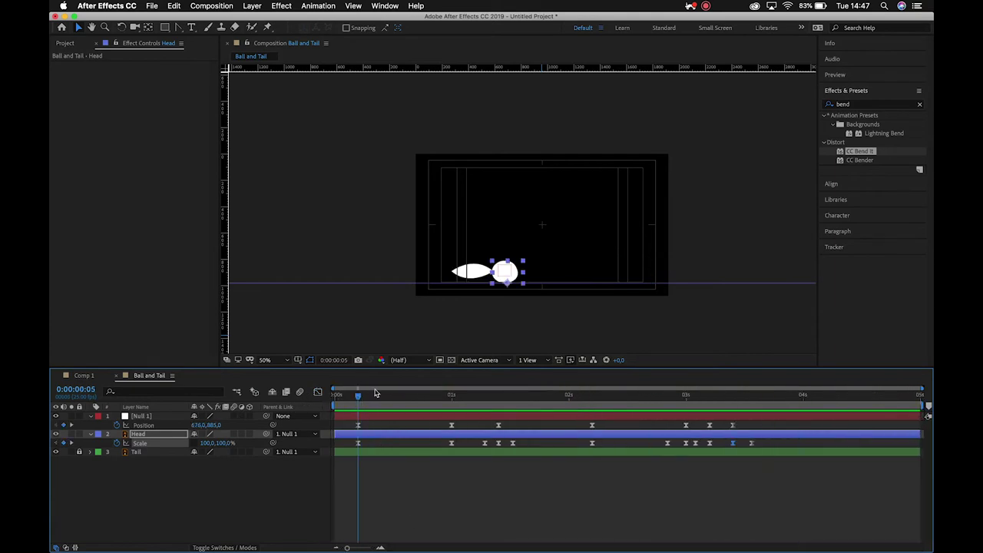
click(78, 435)
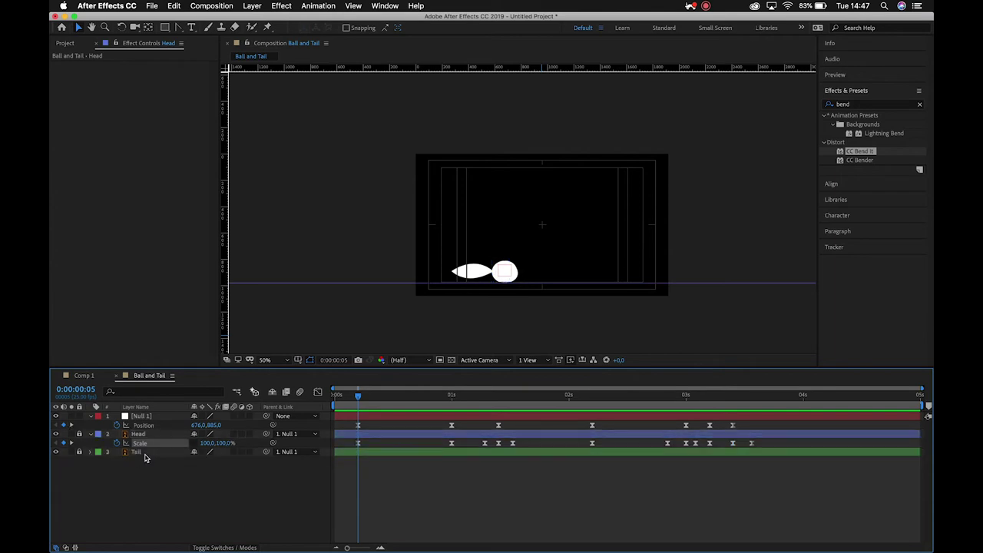
click(91, 454)
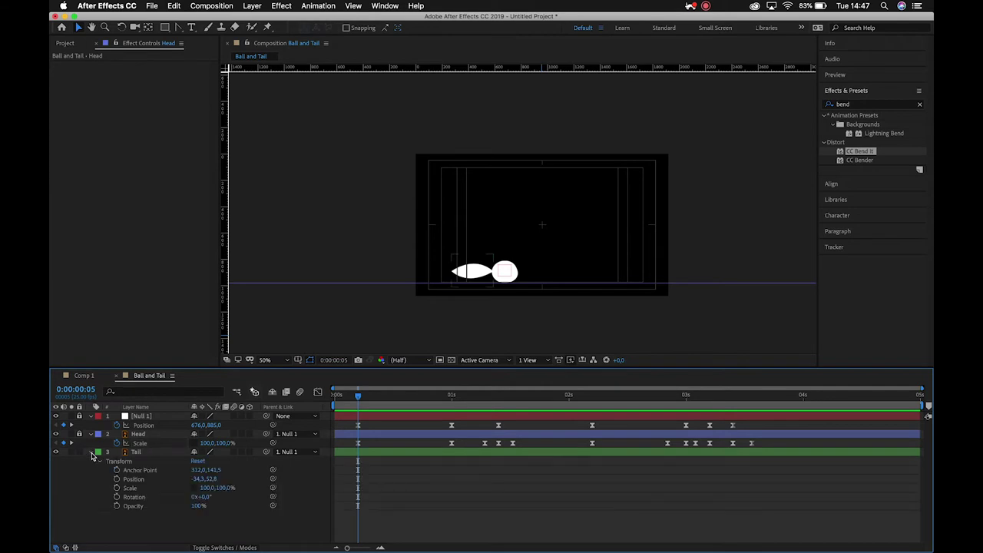
click(152, 454)
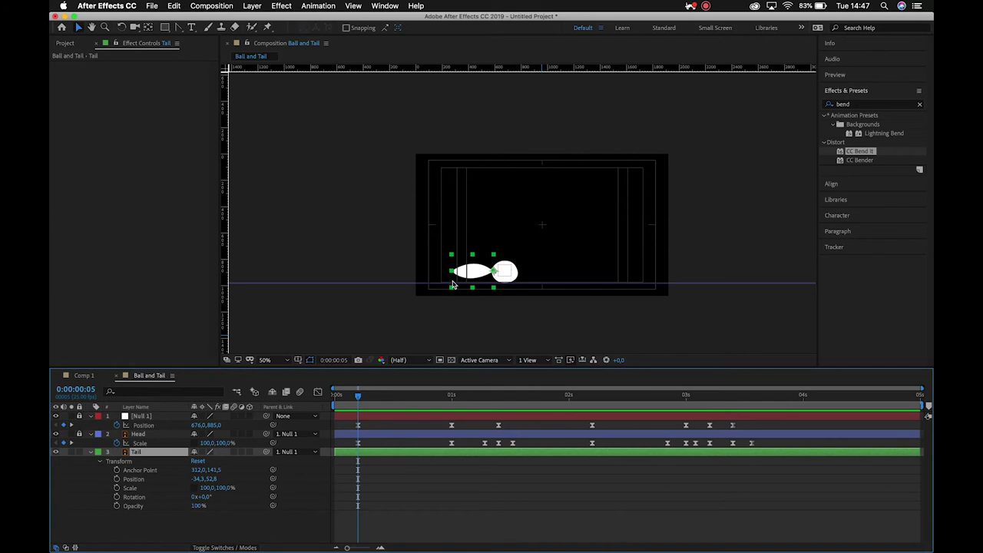
- Add three puppet pins to the Tail at 0:00:00:05: where it meets the head, at its middle and at its tip
click(268, 28)
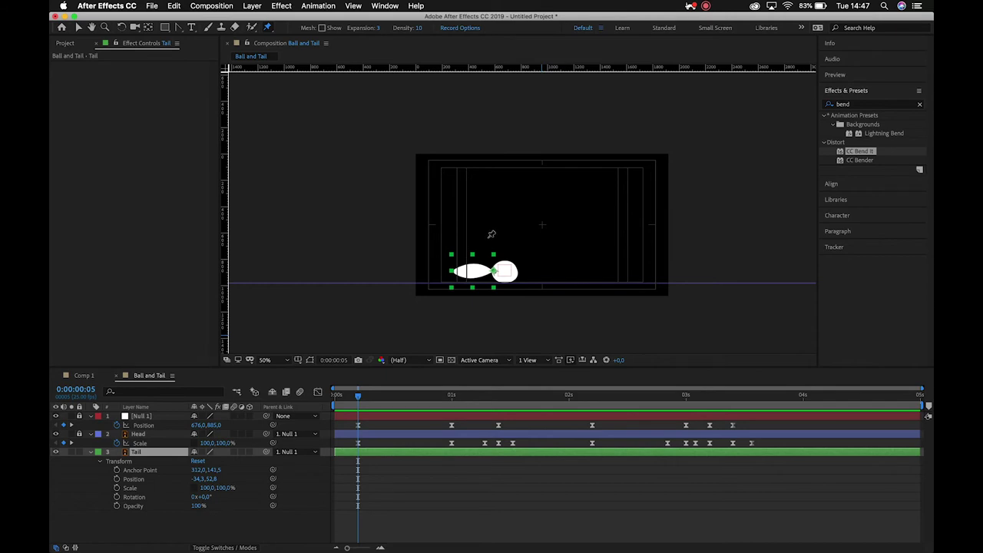
scroll(472, 262, up, 2)
key(space)
drag(553, 215, 460, 272)
key(z)
click(269, 27)
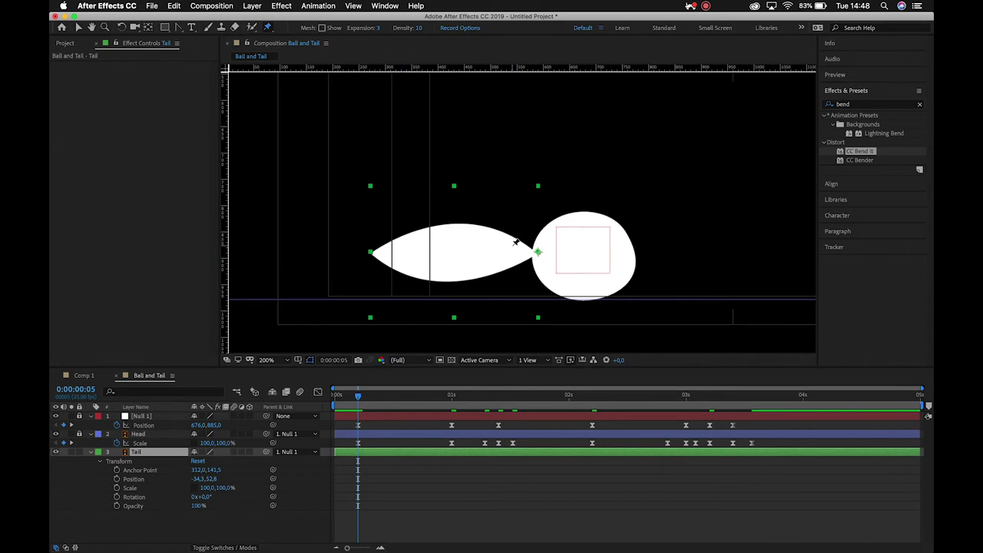
click(531, 253)
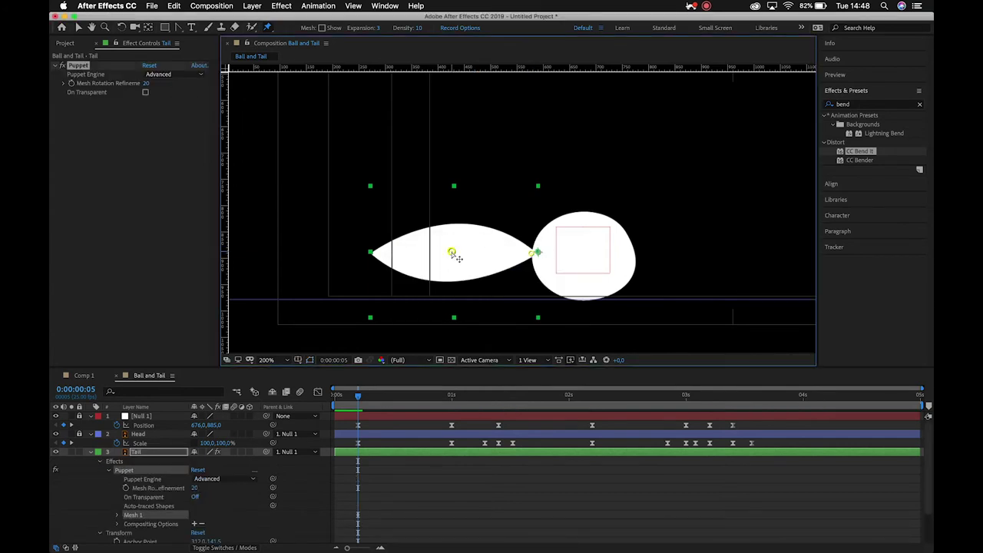
click(377, 252)
mouse_move(456, 256)
mouse_down()
mouse_move(457, 225)
mouse_move(461, 303)
mouse_move(454, 202)
mouse_move(455, 261)
mouse_move(496, 253)
mouse_move(410, 248)
mouse_move(426, 213)
mouse_move(453, 261)
mouse_move(455, 201)
mouse_move(450, 275)
mouse_move(443, 224)
mouse_move(459, 262)
mouse_up()
- Reveal only the keyframed Puppet Pin positions of the Tail layer
click(174, 450)
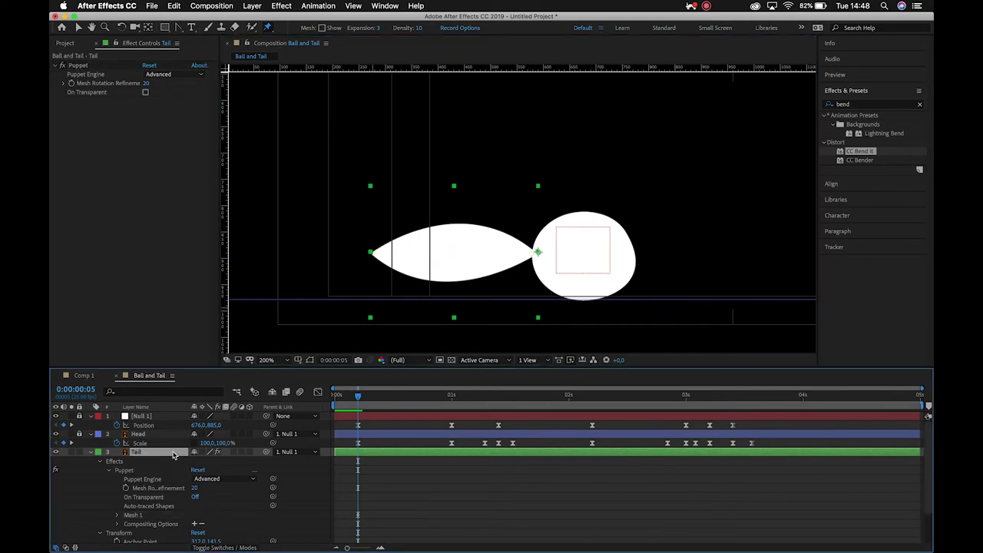
scroll(173, 453, down, 2)
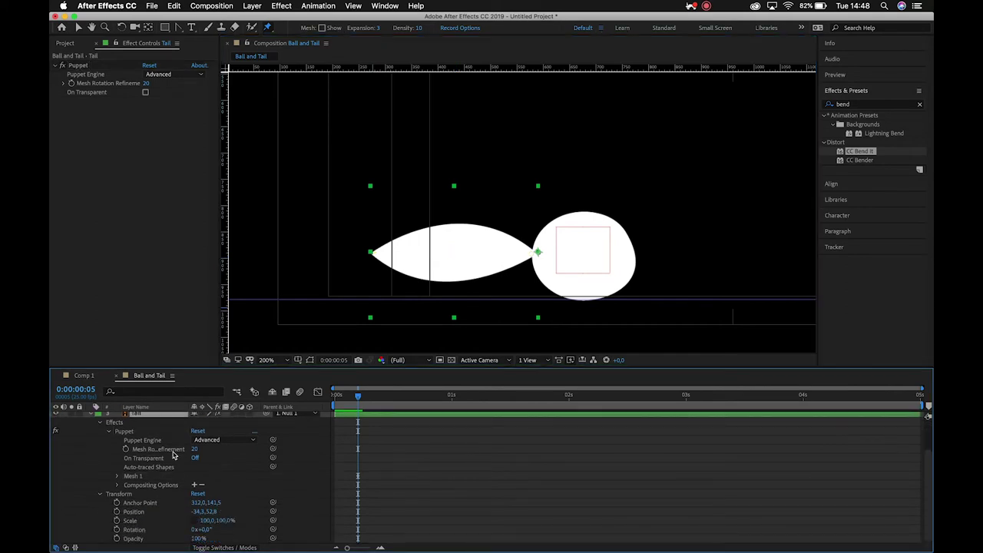
scroll(173, 455, up, 2)
scroll(174, 454, down, 2)
key(u)
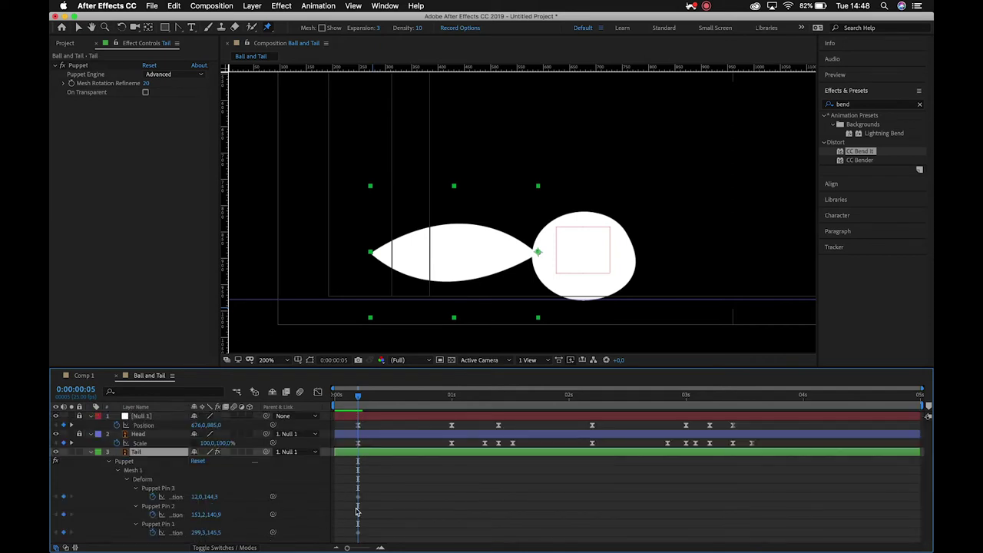
drag(350, 478, 372, 545)
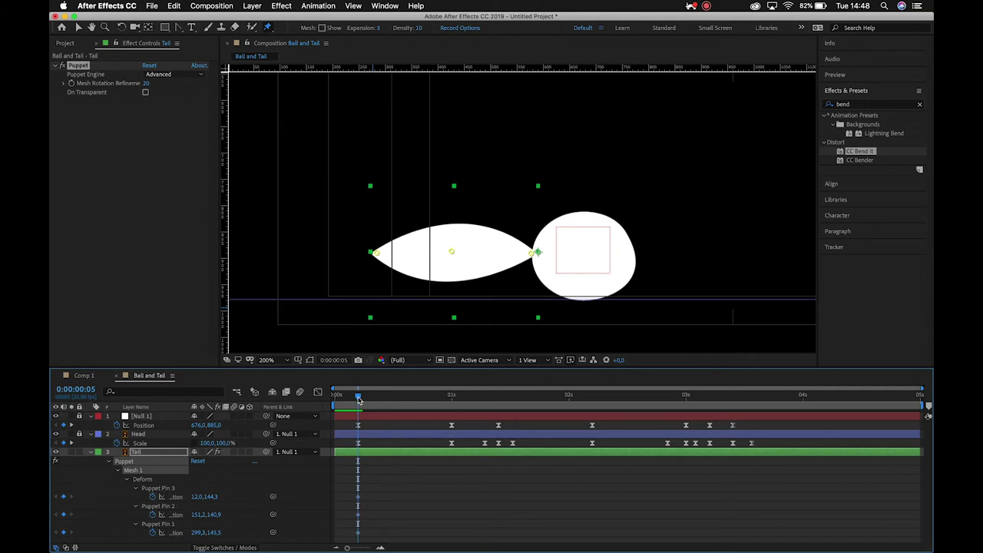
- At 0:00:01:00, move the base pin against the head and reposition the middle and tip pins so the tail curls upward
mouse_move(358, 399)
mouse_down()
mouse_move(387, 407)
mouse_move(361, 411)
mouse_move(452, 421)
mouse_up()
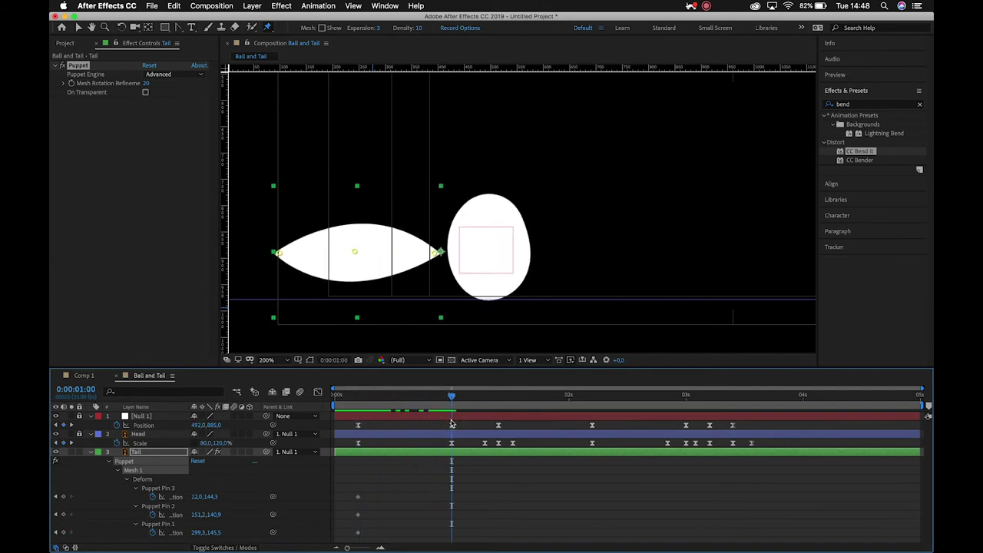
mouse_move(437, 253)
mouse_down()
mouse_move(455, 259)
mouse_move(444, 253)
mouse_up()
drag(277, 253, 368, 175)
drag(356, 250, 377, 234)
drag(364, 174, 412, 166)
drag(377, 235, 378, 242)
- Bend the motion path of the Tail's Puppet Pin 3 into an arc between 0:00:00:05 and 0:00:01:00, and check the movement
key(comma)
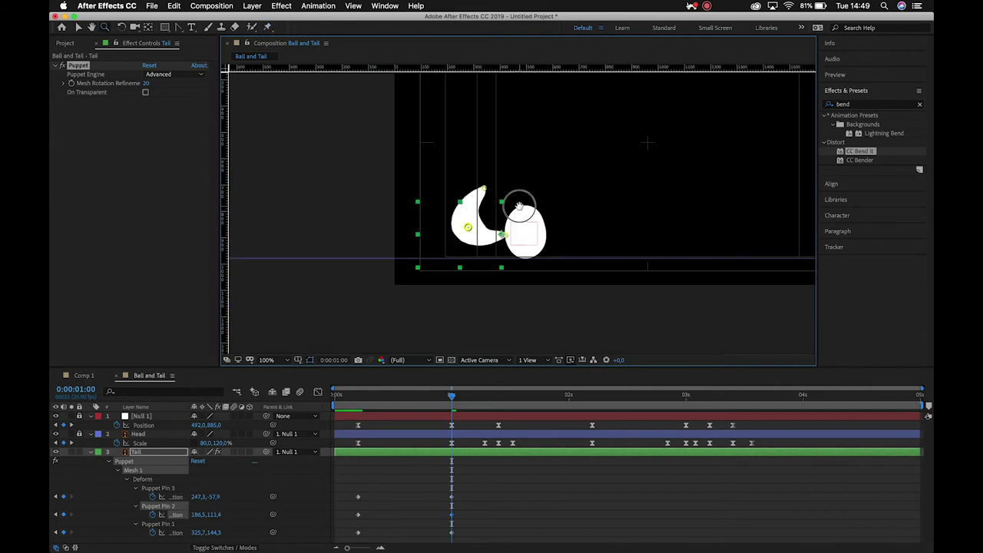
drag(521, 208, 466, 273)
drag(453, 407, 401, 434)
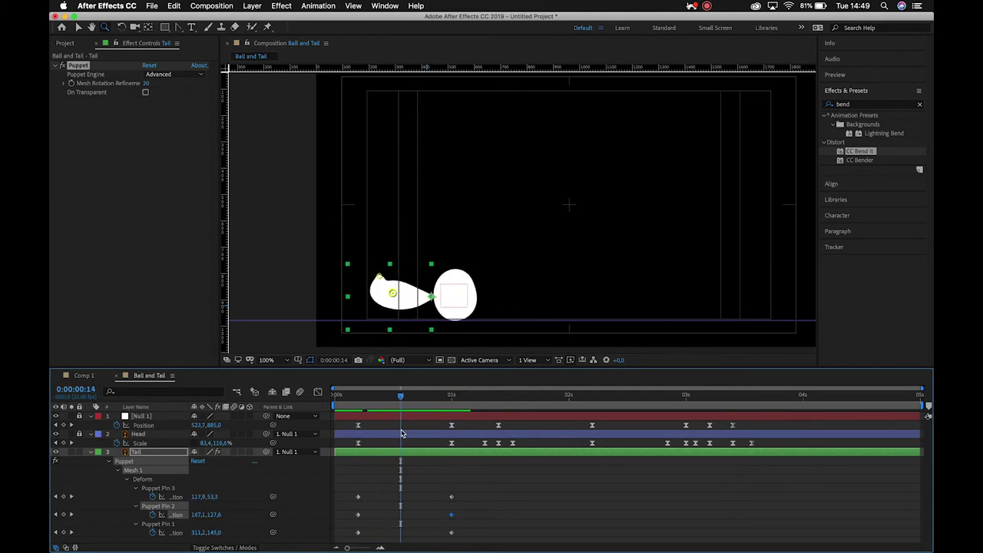
key(v)
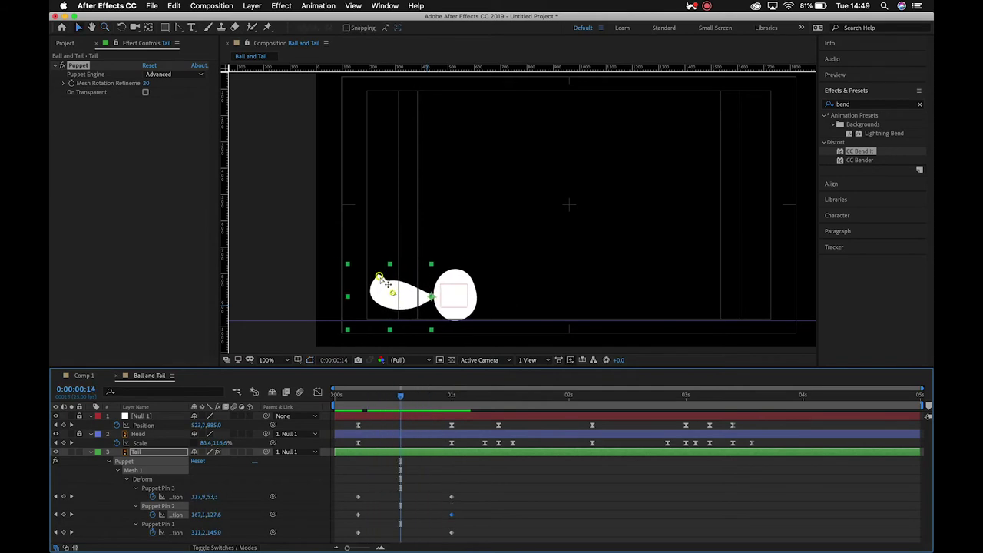
click(380, 278)
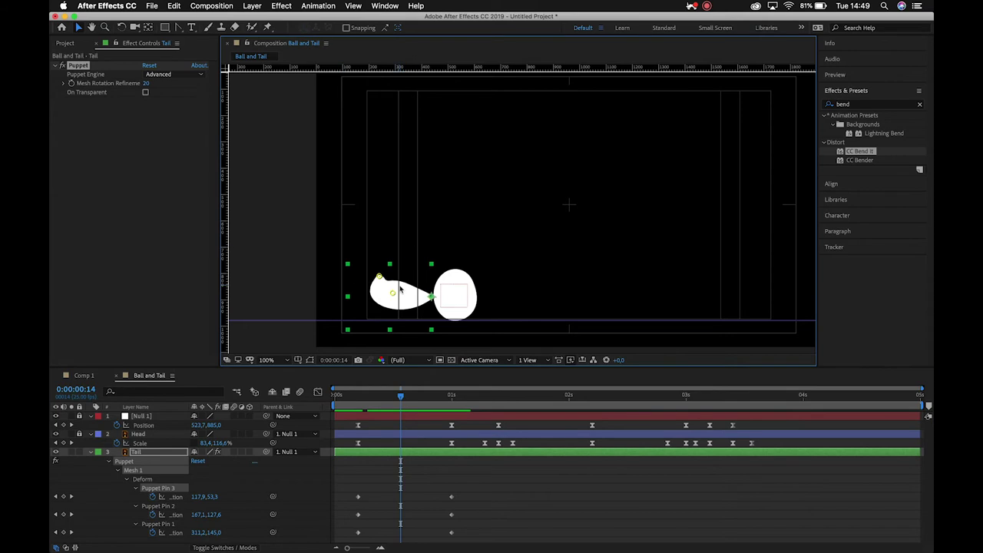
drag(402, 300, 382, 129)
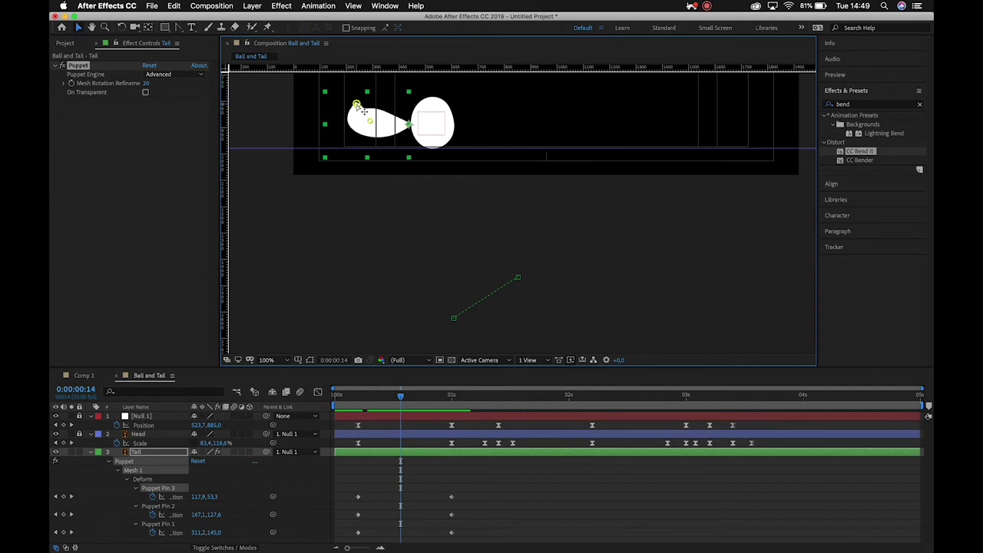
mouse_move(399, 395)
mouse_down()
mouse_move(376, 395)
mouse_move(450, 409)
mouse_move(404, 400)
mouse_up()
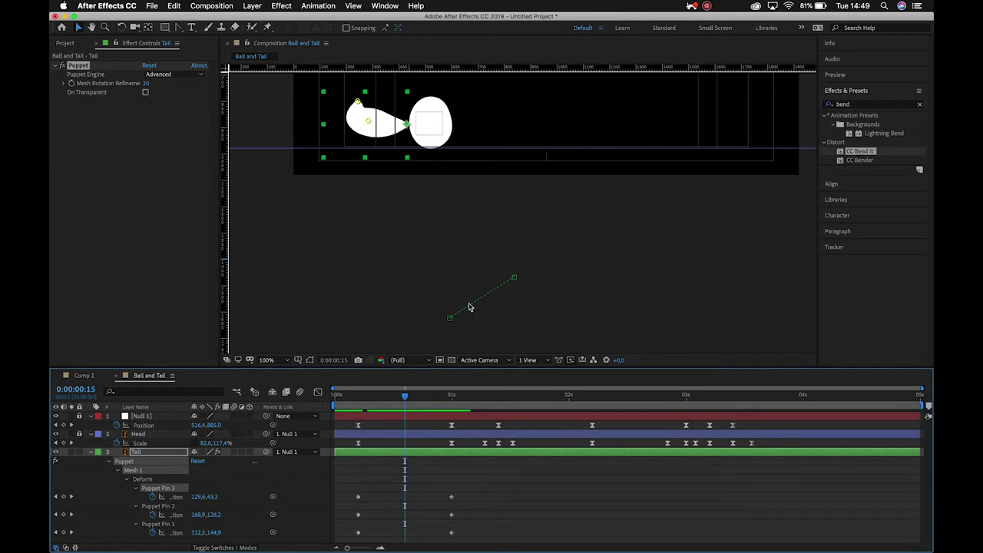
click(515, 280)
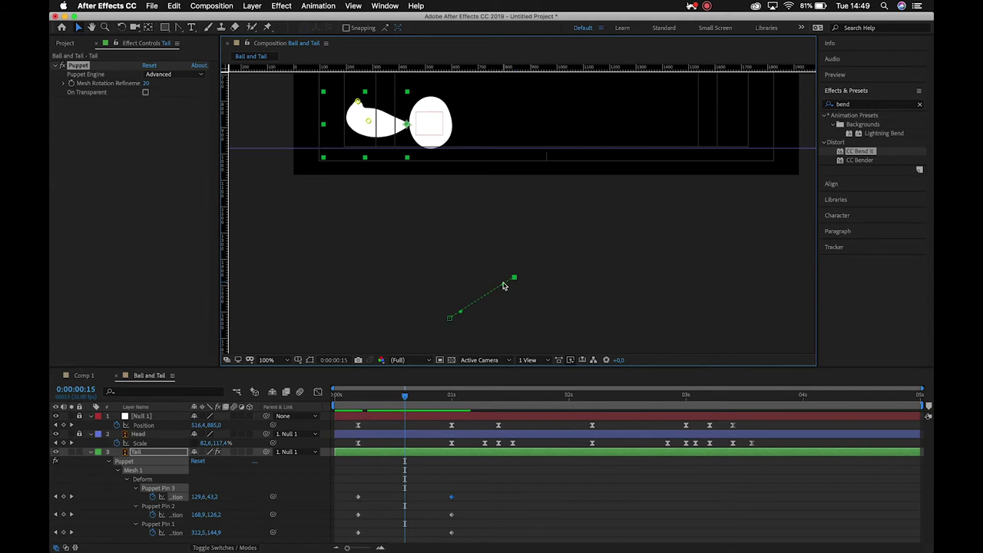
drag(514, 277, 465, 266)
drag(461, 310, 471, 267)
drag(407, 397, 453, 384)
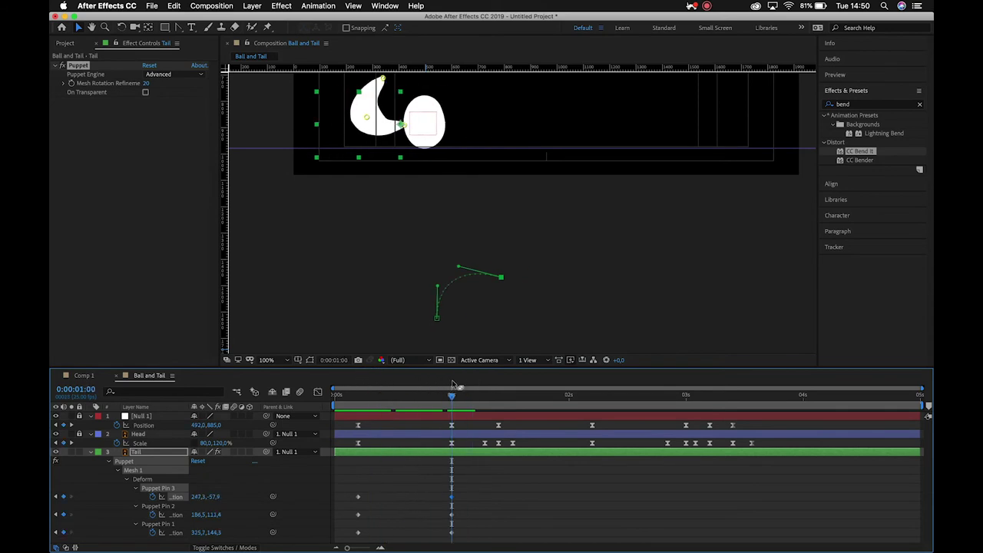
- Bend the motion path of the Tail's Puppet Pin 2 into an arc between 0:00:00:05 and 0:00:01:00
click(452, 516)
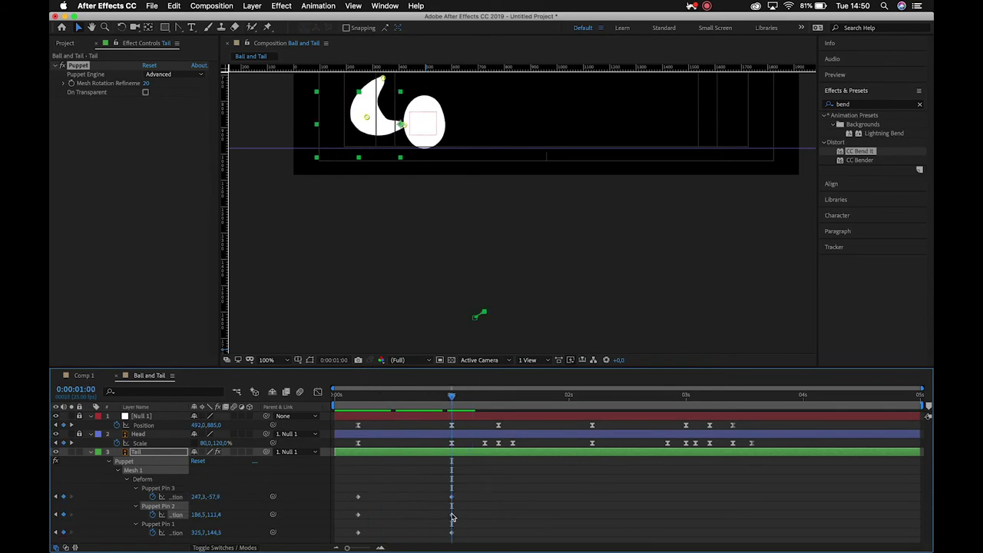
click(475, 319)
key(z)
click(476, 312)
click(535, 223)
key(v)
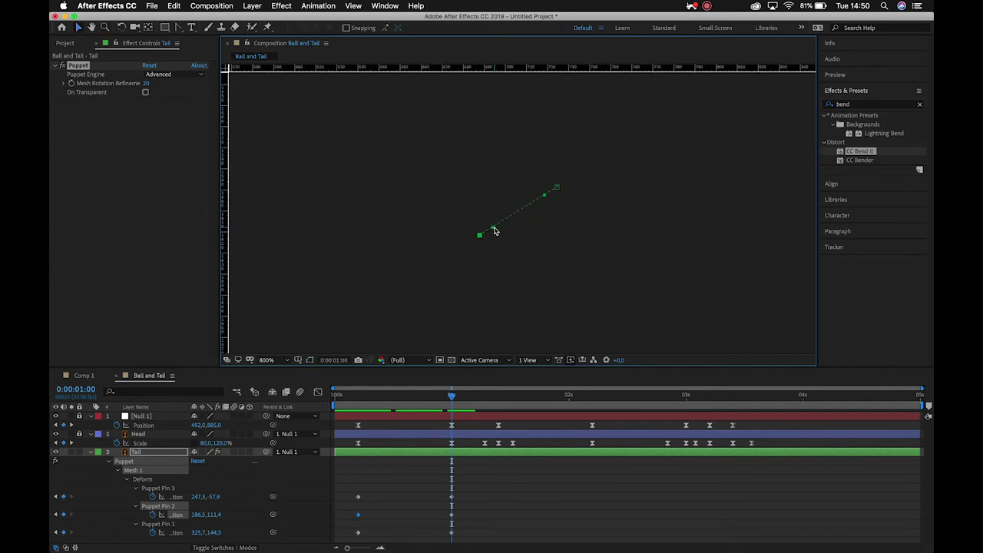
drag(491, 229, 510, 178)
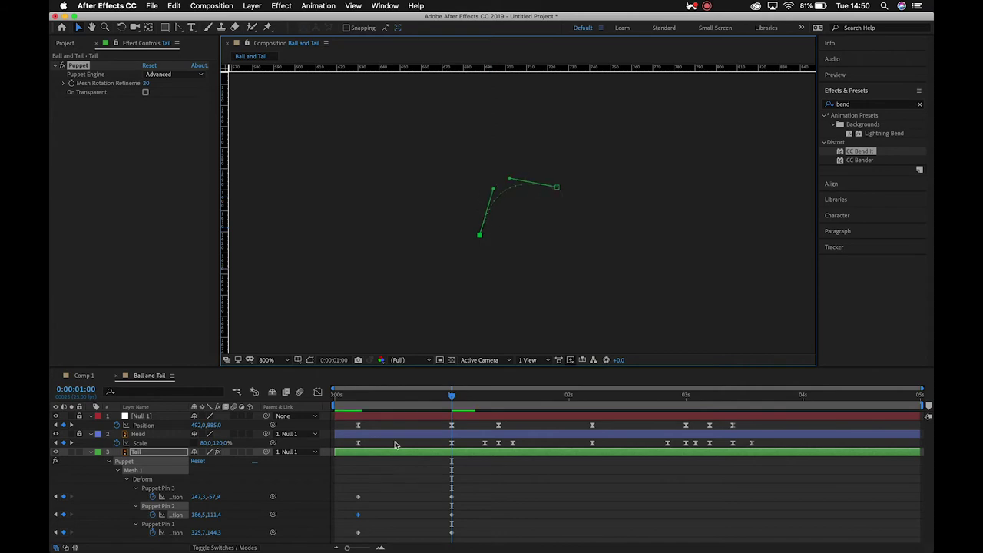
scroll(450, 208, down, 8)
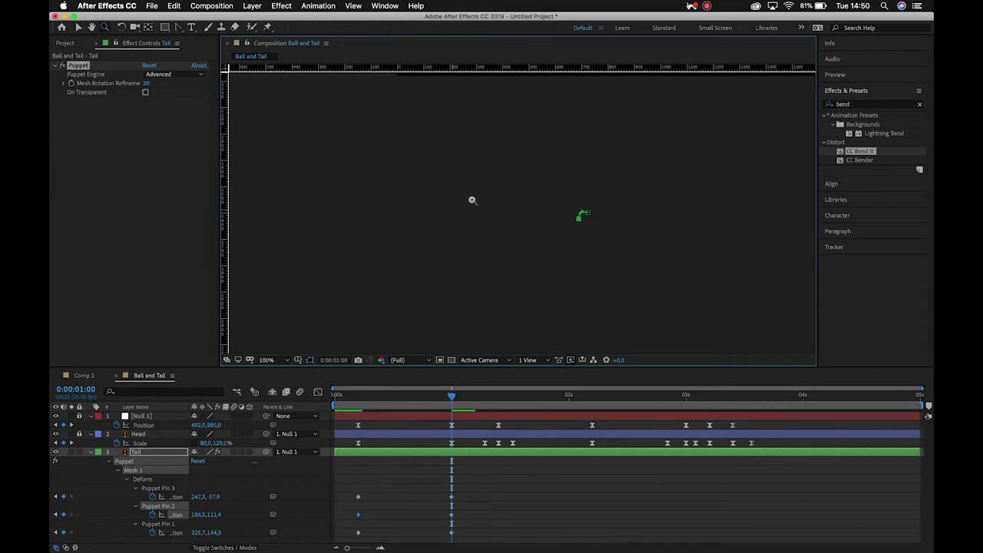
drag(524, 169, 449, 232)
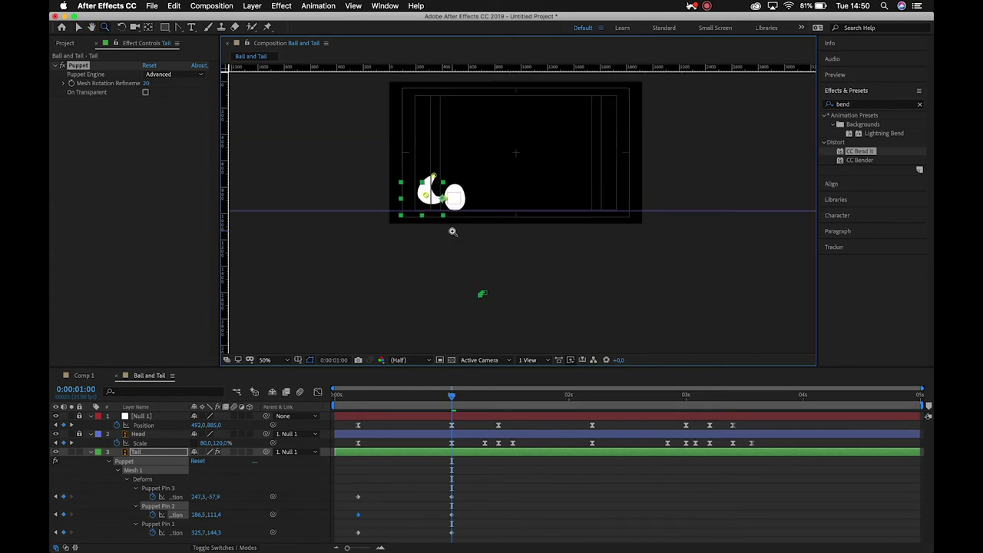
- Copy the three puppet pin keyframes at 0:00:01:00 and paste them at 0:00:01:07
click(483, 472)
drag(451, 395, 487, 405)
drag(447, 488, 464, 543)
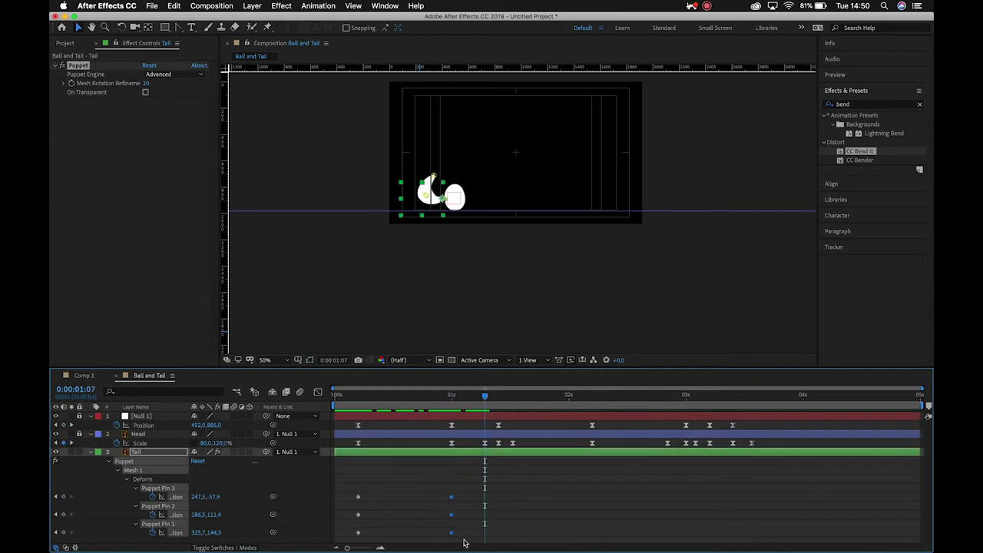
key(super+c)
key(super+v)
- Turn the three puppet pin keyframes at 0:00:01:00 into hold keyframes
drag(490, 395, 453, 429)
drag(423, 476, 462, 542)
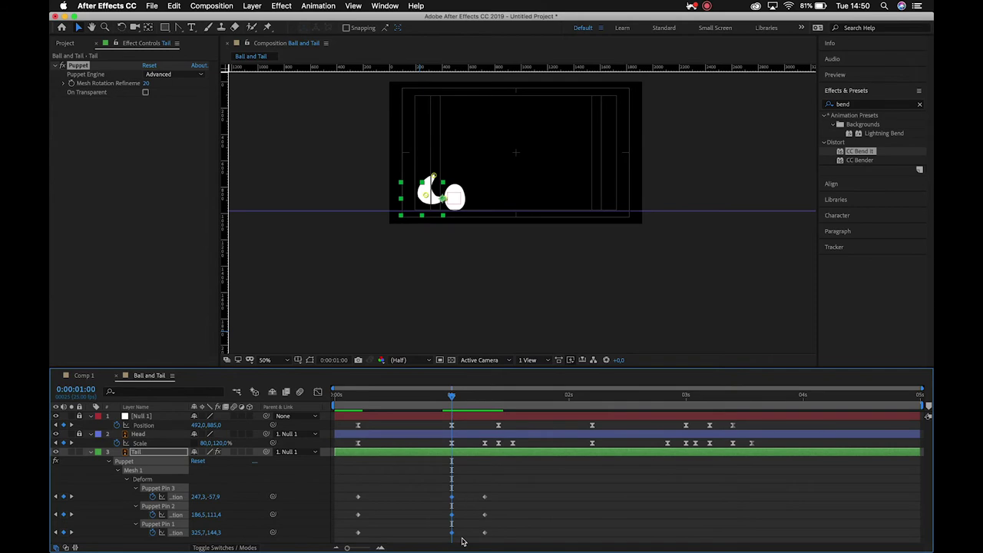
click(462, 513)
drag(434, 484, 460, 547)
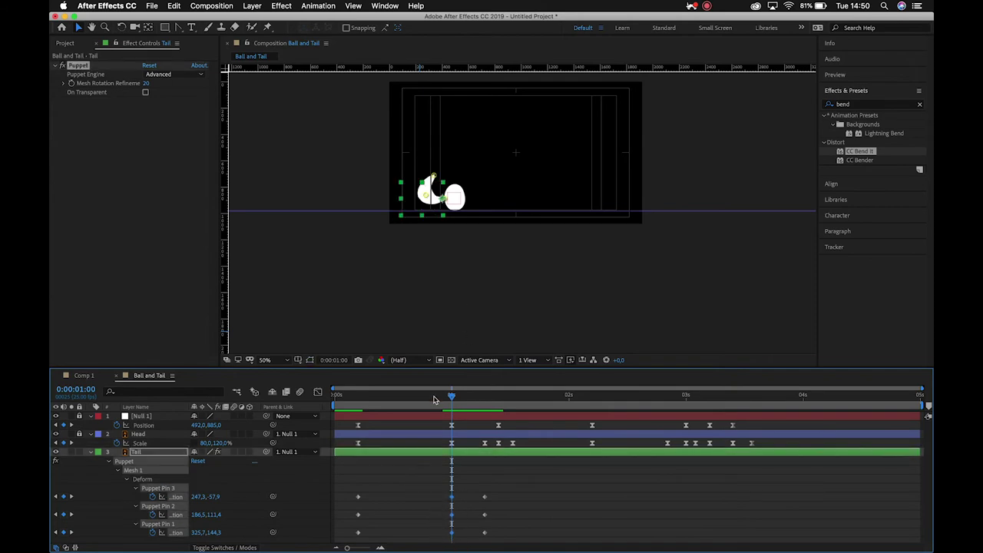
right_click(451, 497)
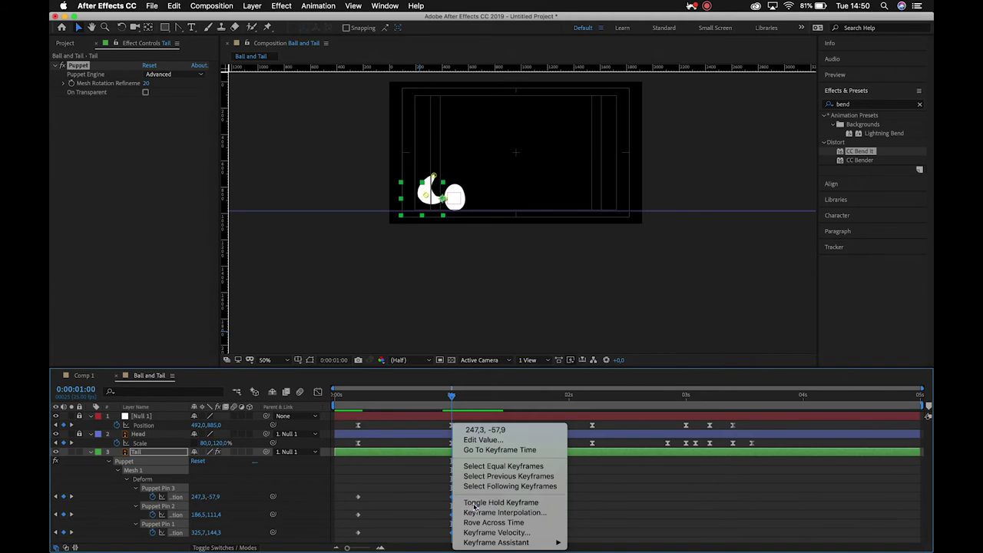
click(473, 506)
click(464, 491)
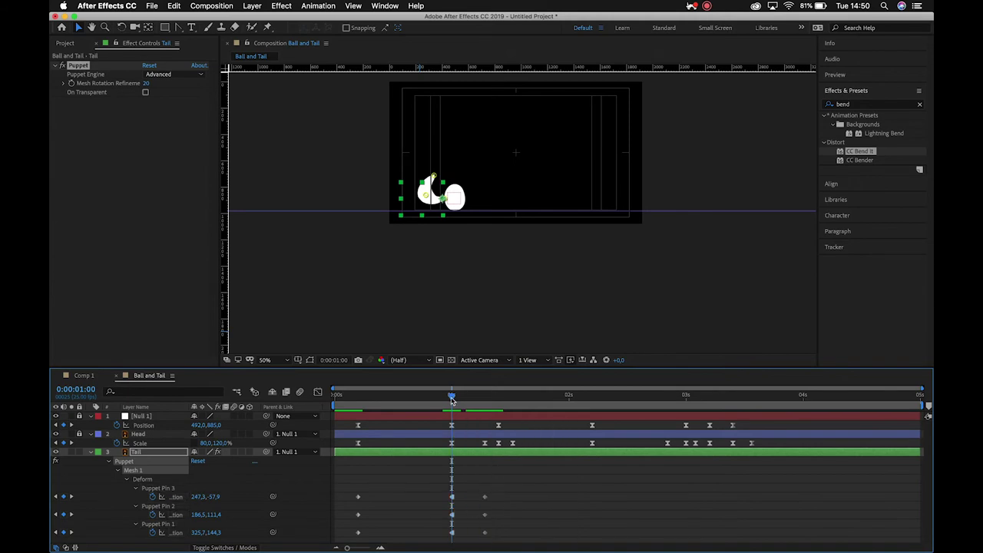
- At 0:00:01:10, lower the tail with the squashed head: tip pin to about 299, -7, middle to 181, 146, base to 314, 185
mouse_move(452, 399)
mouse_down()
mouse_move(486, 401)
mouse_move(468, 409)
mouse_move(485, 412)
mouse_move(492, 397)
mouse_move(513, 399)
mouse_move(484, 401)
mouse_move(500, 402)
mouse_up()
key(z)
click(434, 200)
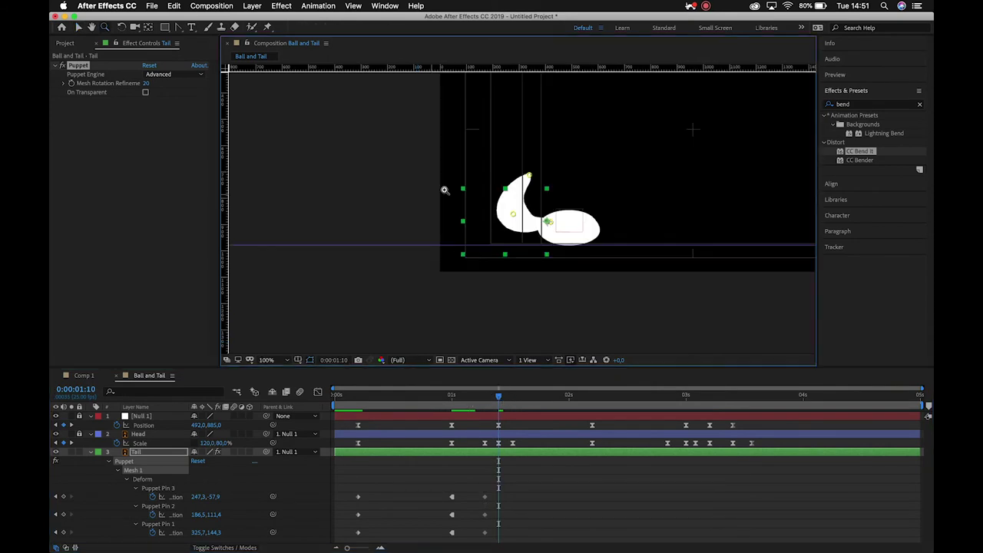
click(434, 201)
drag(565, 191, 468, 230)
key(v)
drag(440, 171, 464, 197)
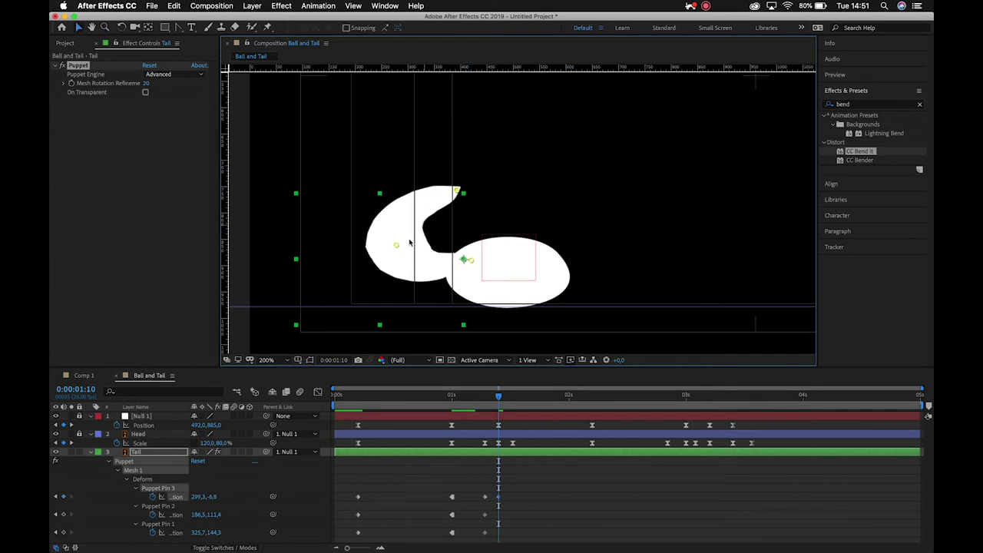
drag(399, 248, 400, 264)
mouse_move(474, 264)
mouse_down()
mouse_move(462, 275)
mouse_move(469, 282)
mouse_up()
drag(395, 263, 392, 264)
scroll(526, 217, down, 2)
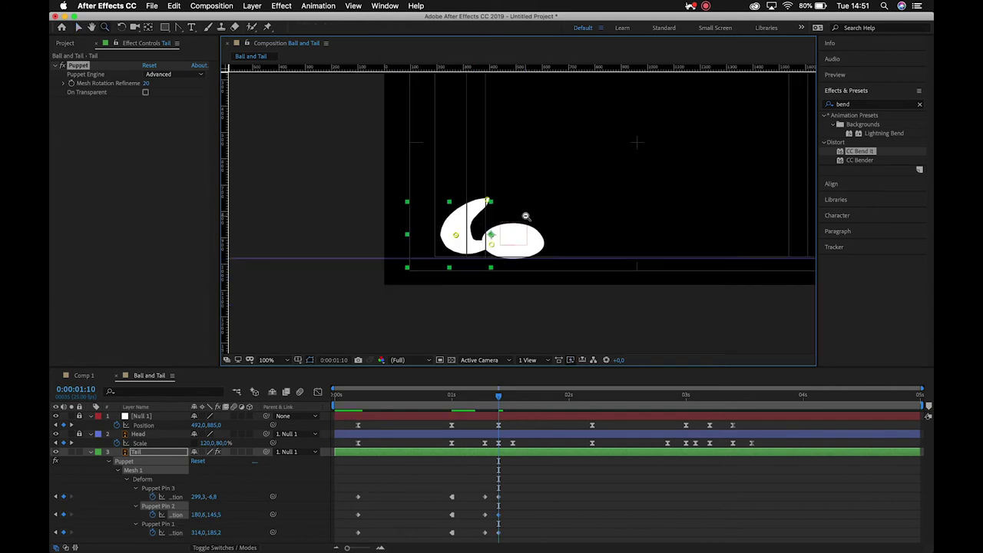
- At 0:00:02:05, trail the tail behind the head: tip pin to about 56, 14, middle to 155, 150, base to 308, 147
drag(496, 400, 592, 408)
key(h)
drag(599, 226, 533, 323)
drag(540, 252, 530, 252)
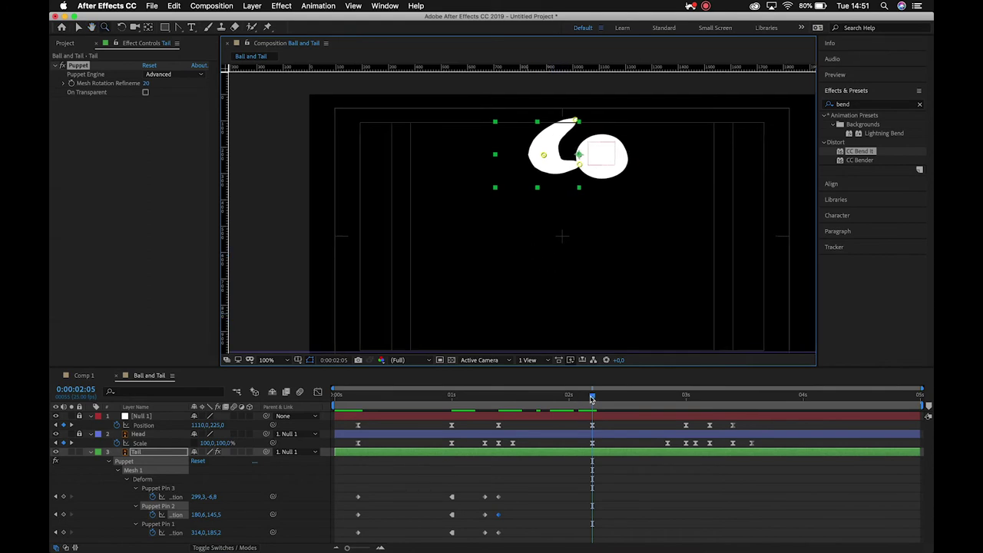
key(v)
drag(577, 121, 501, 131)
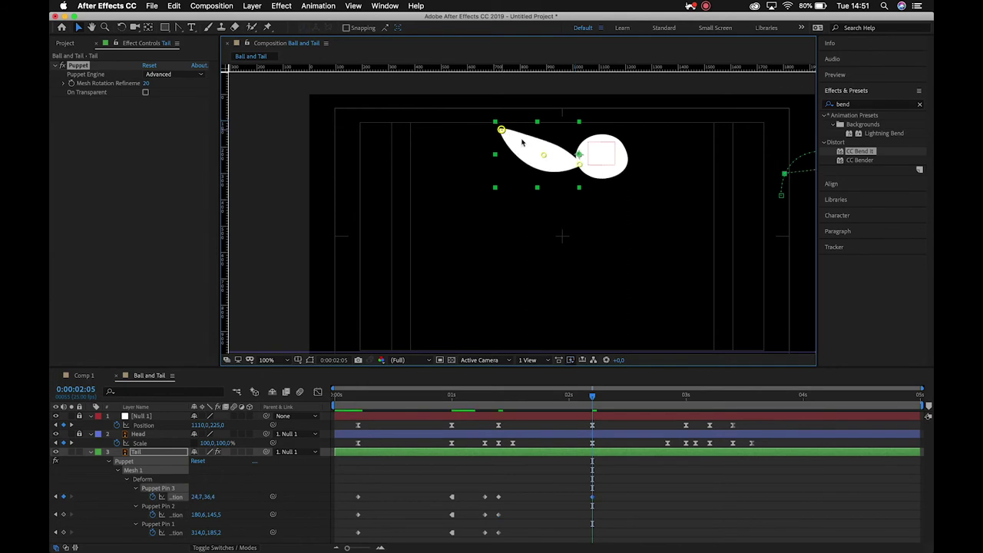
mouse_move(551, 160)
mouse_down()
mouse_move(530, 155)
mouse_move(581, 164)
mouse_move(533, 159)
mouse_move(542, 159)
mouse_up()
drag(501, 129, 511, 126)
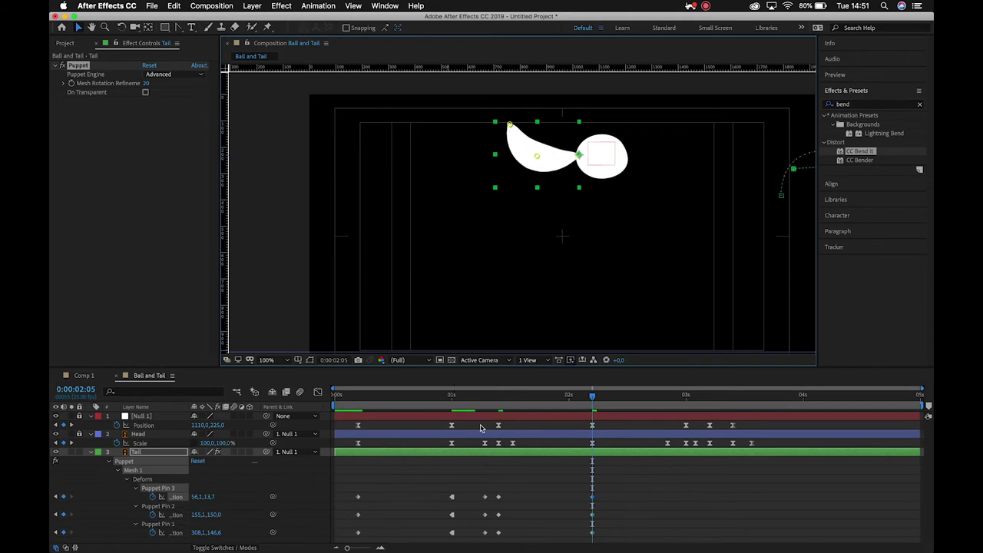
- At 0:00:01:20, curve the tail downward by moving the tip pin to about 72, 283 and the middle pin to about 160, 127
drag(586, 401, 546, 429)
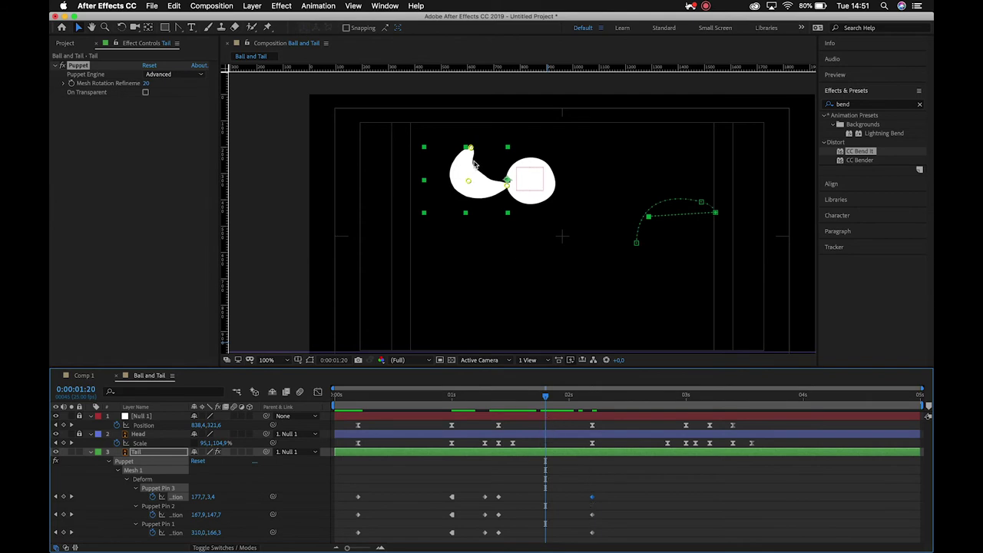
drag(468, 149, 442, 213)
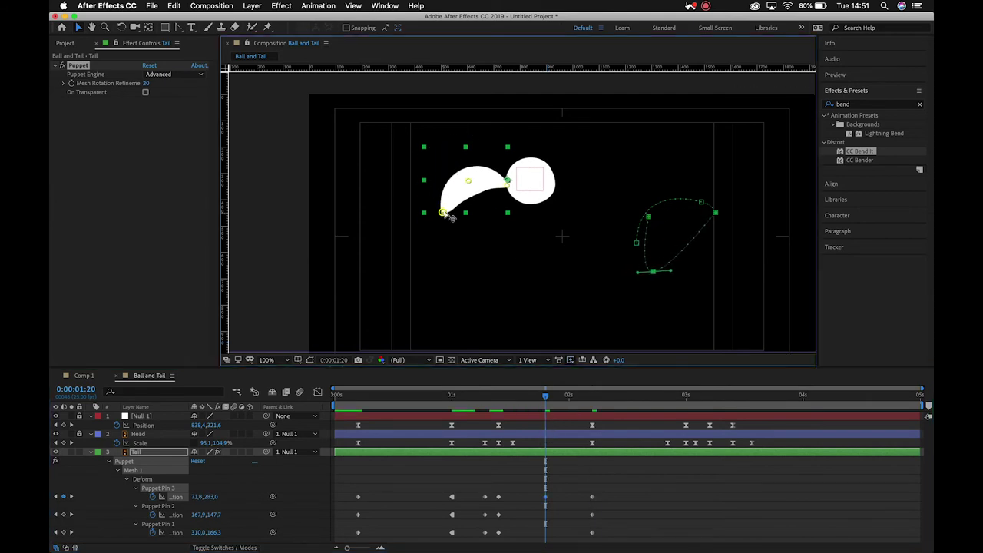
drag(469, 182, 467, 176)
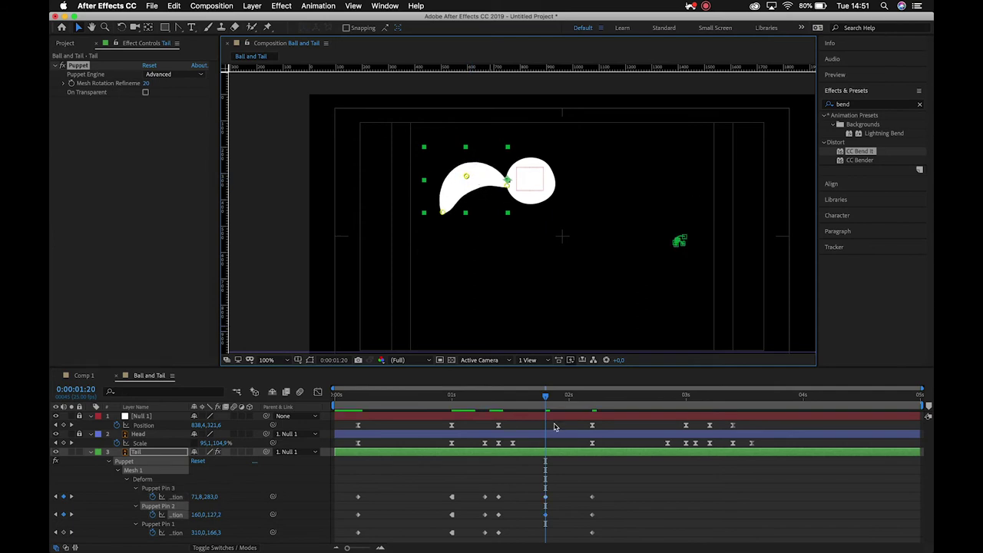
mouse_move(544, 397)
mouse_down()
mouse_move(575, 395)
mouse_move(536, 395)
mouse_move(610, 395)
mouse_move(545, 396)
mouse_up()
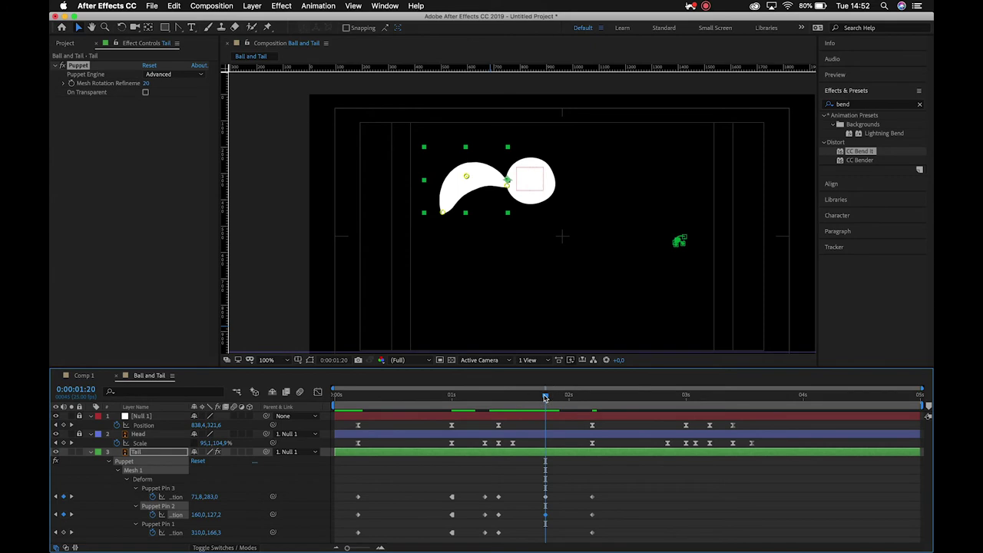
- Reshape Puppet Pin 3's motion path leading into its 0:00:01:20 keyframe with the Convert Vertex tool so the tip swings outward, and preview it
click(544, 497)
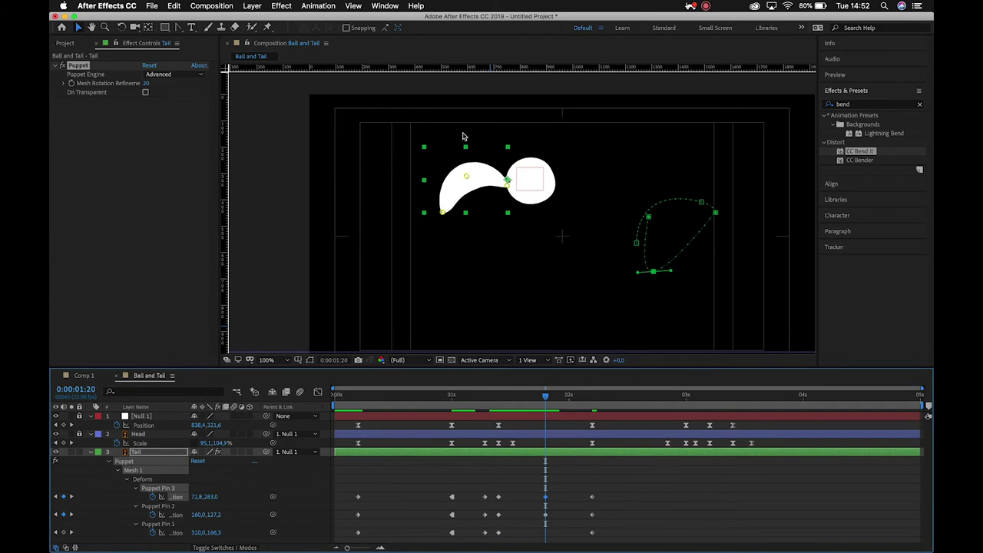
click(179, 29)
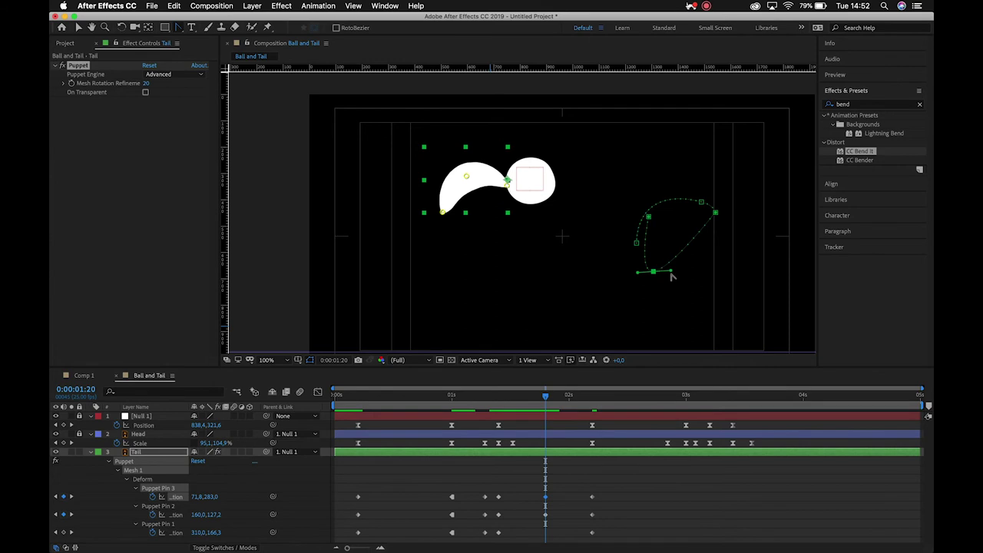
mouse_move(672, 272)
mouse_down()
mouse_move(665, 226)
mouse_move(678, 268)
mouse_move(671, 270)
mouse_up()
key(Page_Up)
key(Page_Up)
key(Page_Up)
key(Page_Up)
key(Page_Up)
key(Page_Up)
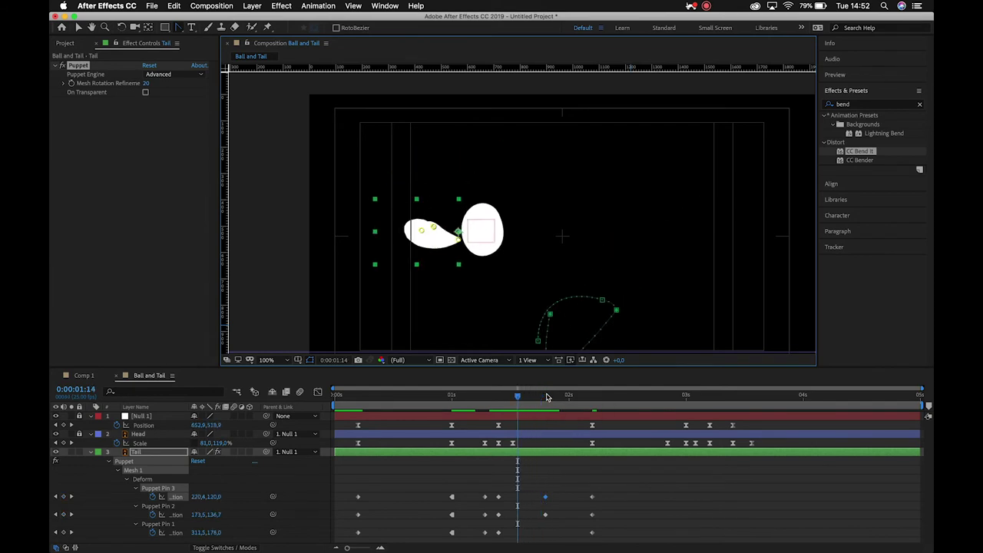
key(Page_Down)
drag(586, 234, 610, 171)
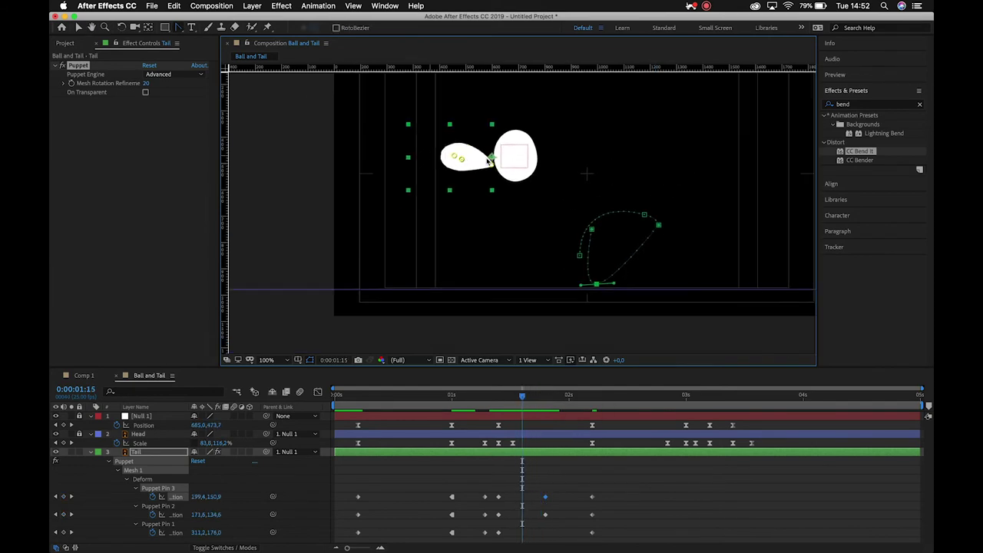
drag(615, 288, 565, 176)
mouse_move(530, 394)
mouse_down()
mouse_move(504, 395)
mouse_move(530, 395)
mouse_up()
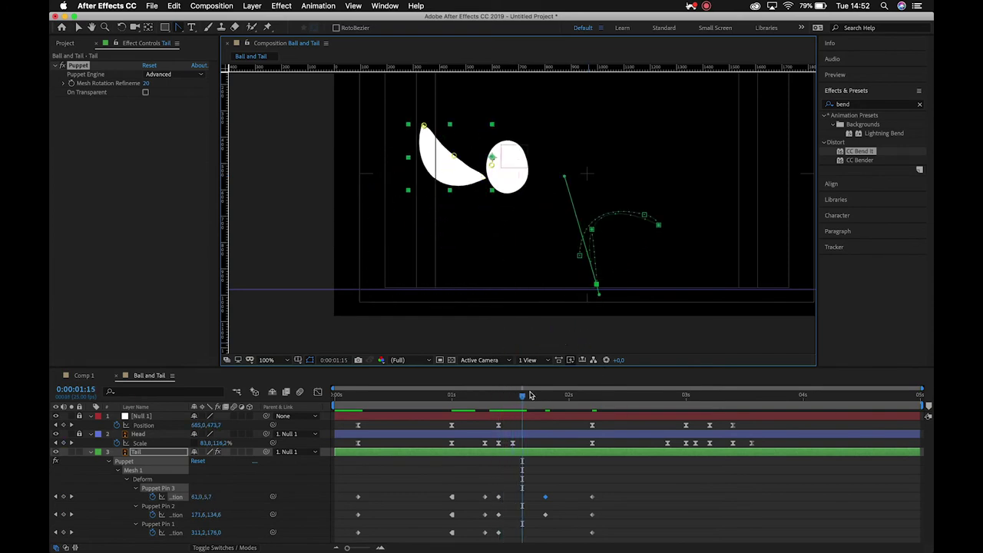
key(space)
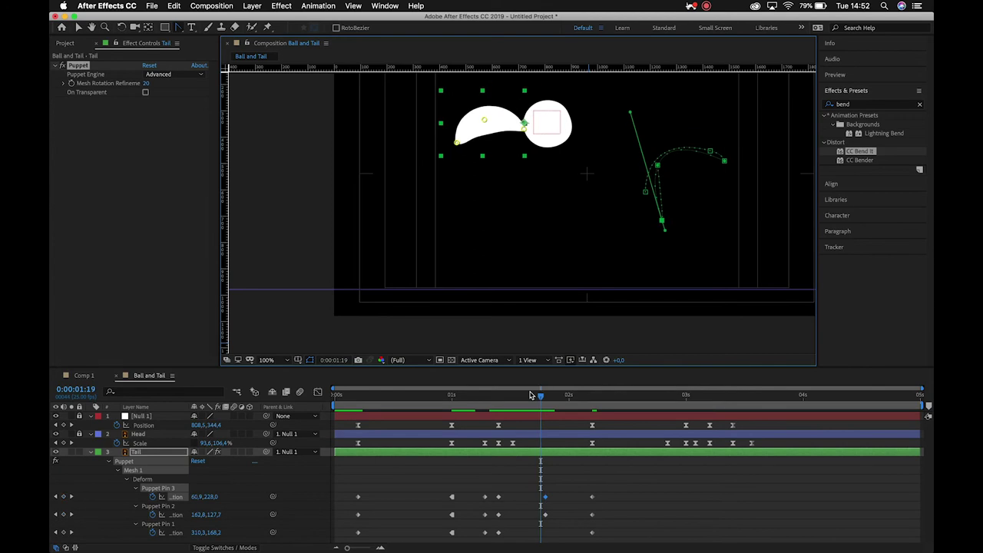
- Bend Puppet Pin 3's motion path leaving the 0:00:01:20 keyframe outward, independently of the incoming curve
key(z)
click(686, 189)
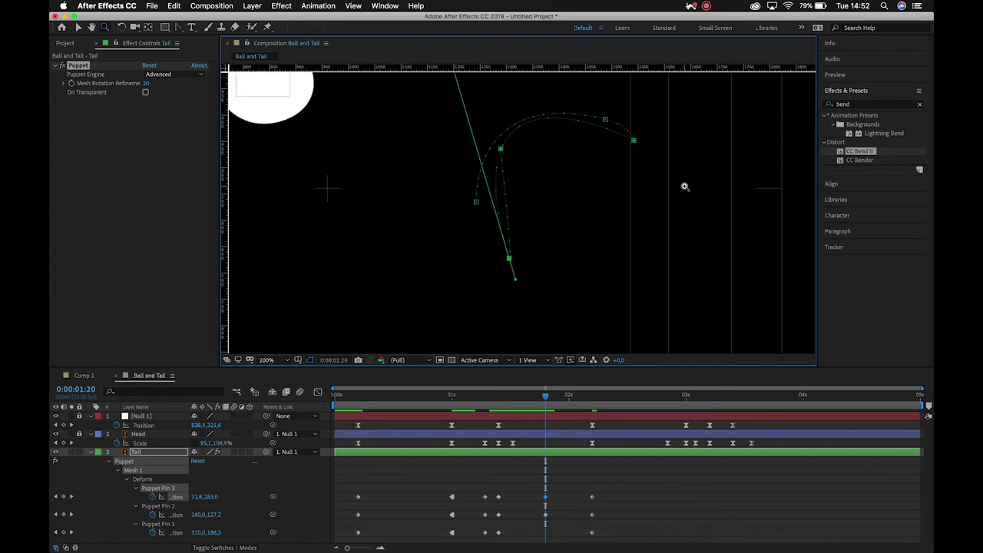
click(179, 28)
drag(515, 280, 467, 187)
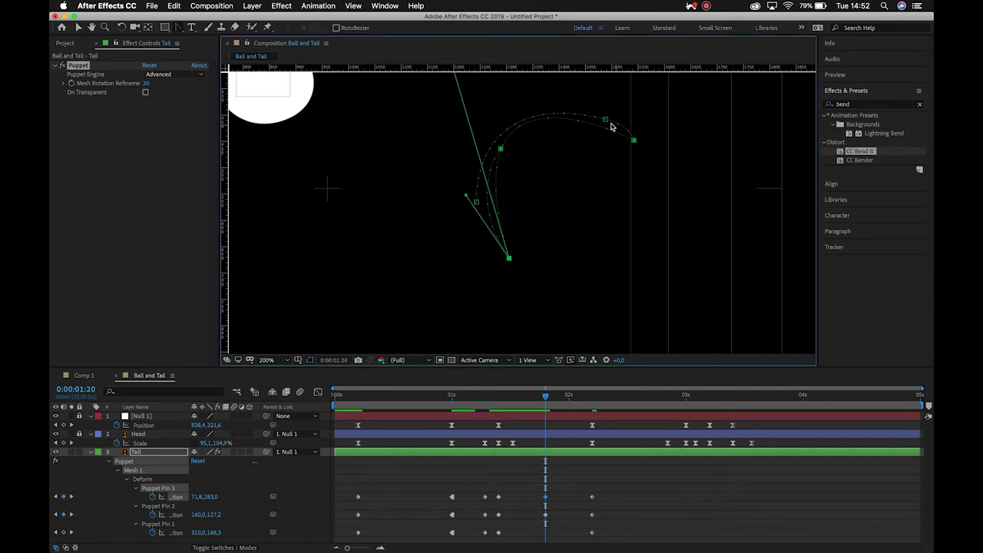
- Widen both curves of Puppet Pin 3's motion path around 0:00:01:20 and preview the tail's swing
scroll(594, 129, down, 4)
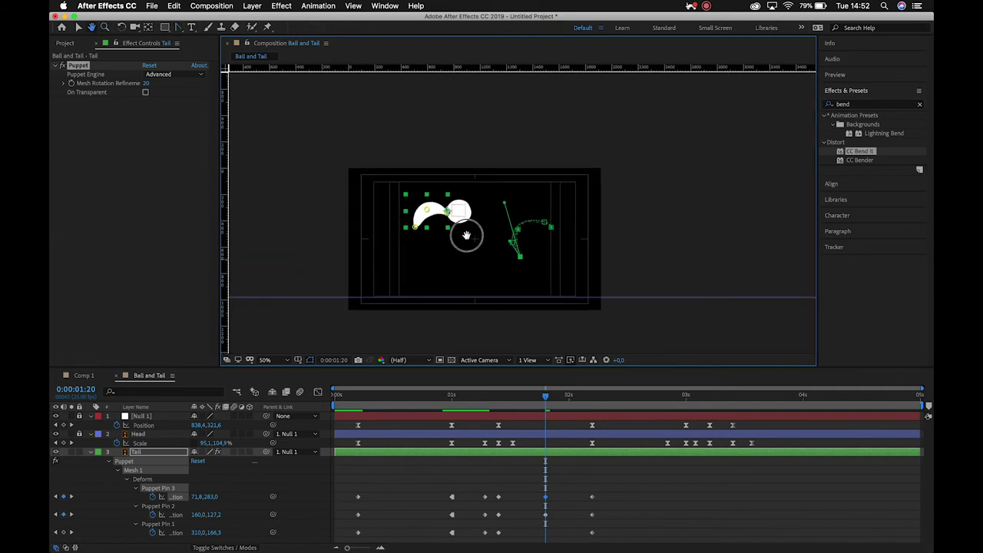
click(177, 30)
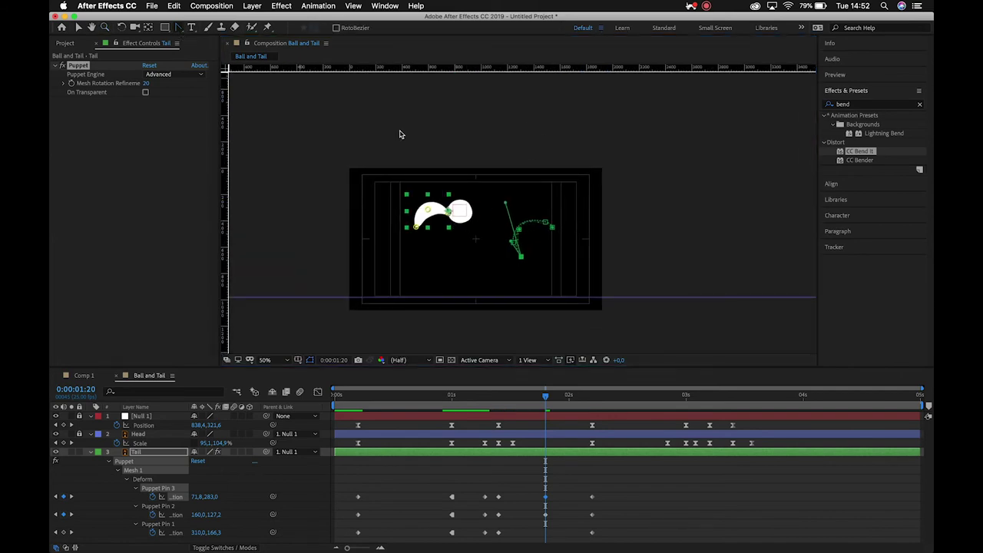
drag(507, 206, 500, 202)
drag(532, 281, 502, 238)
key(Page_Up)
key(Page_Up)
key(Page_Up)
key(Page_Up)
key(Page_Up)
key(Page_Up)
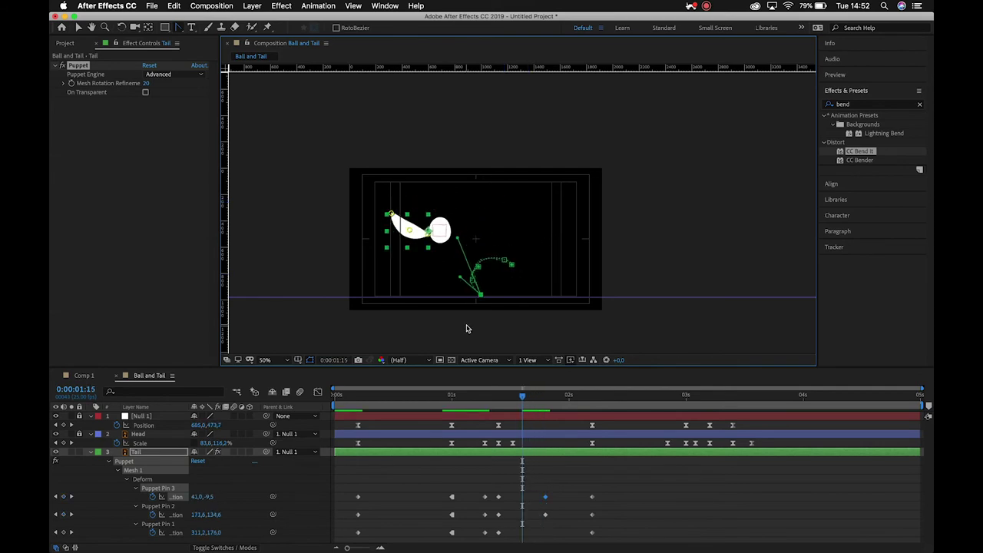
key(Page_Down)
key(Page_Down)
key(Page_Down)
key(space)
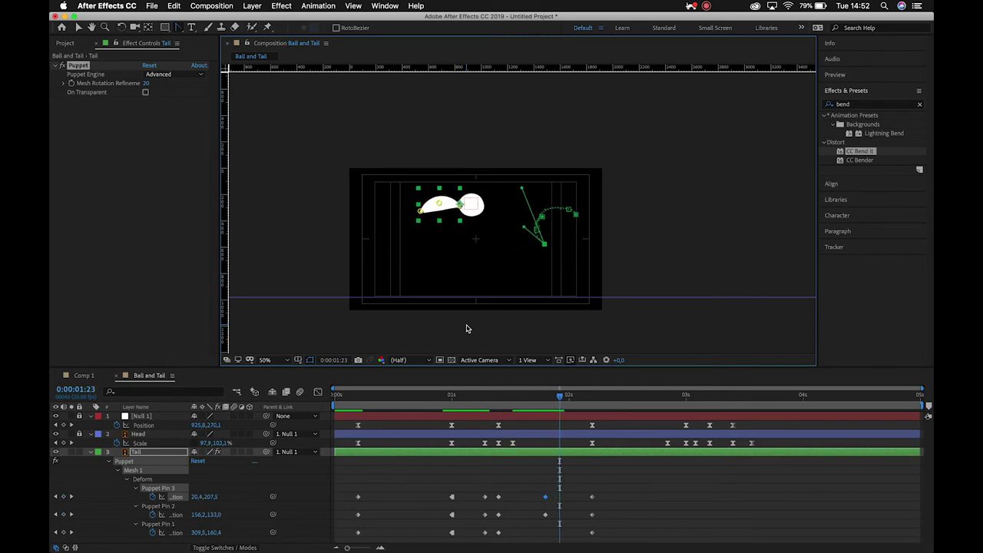
- At 0:00:01:20, tuck the tail in below the head by moving the tip pin to about 186, 360 and the middle pin to 176, 191
key(Page_Up)
key(Page_Up)
key(Page_Up)
key(Page_Up)
key(Page_Up)
key(Page_Up)
key(Page_Up)
key(Page_Up)
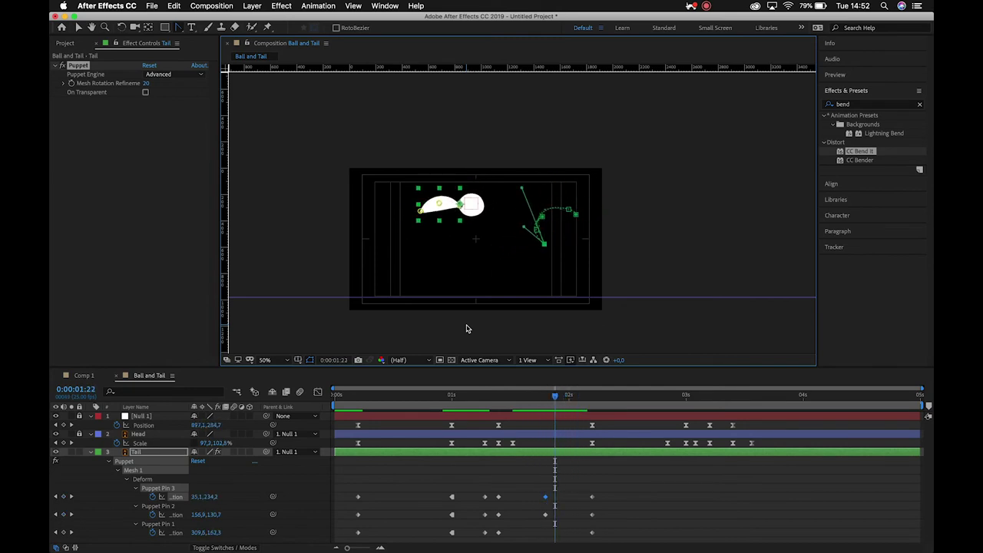
drag(420, 230, 439, 242)
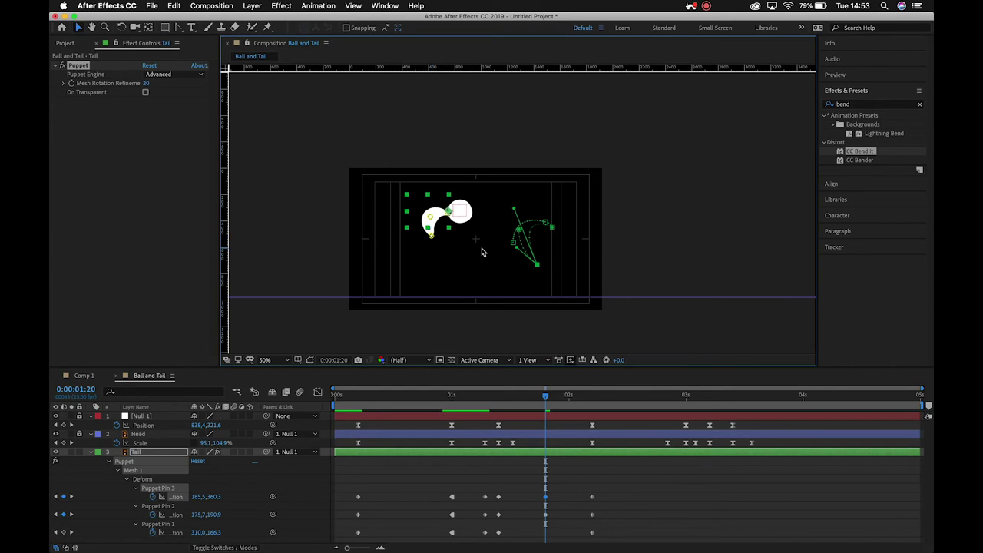
- Bend both curves of Puppet Pin 2's motion path at the 0:00:01:20 keyframe outward to the same side with the Convert Vertex tool
click(429, 218)
click(536, 248)
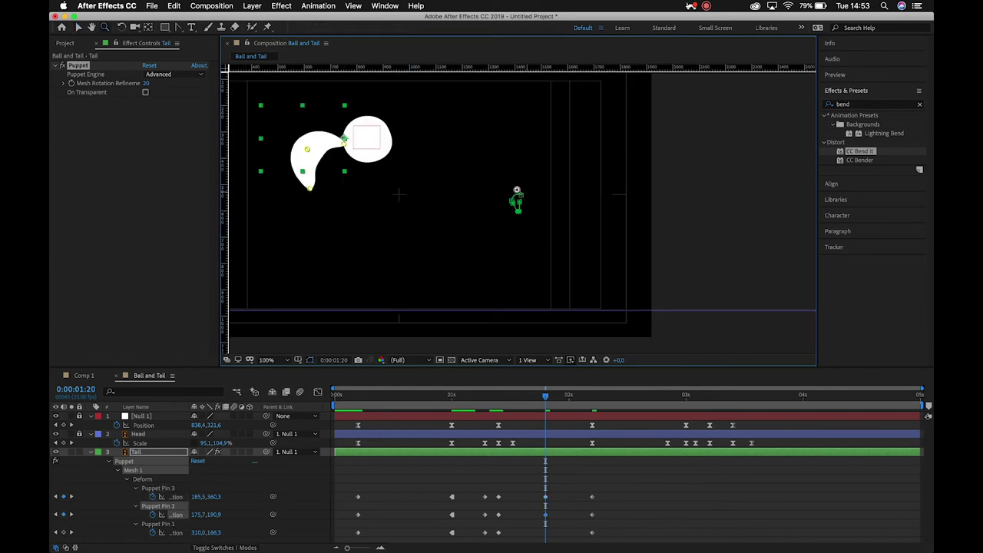
click(519, 192)
click(525, 234)
click(507, 223)
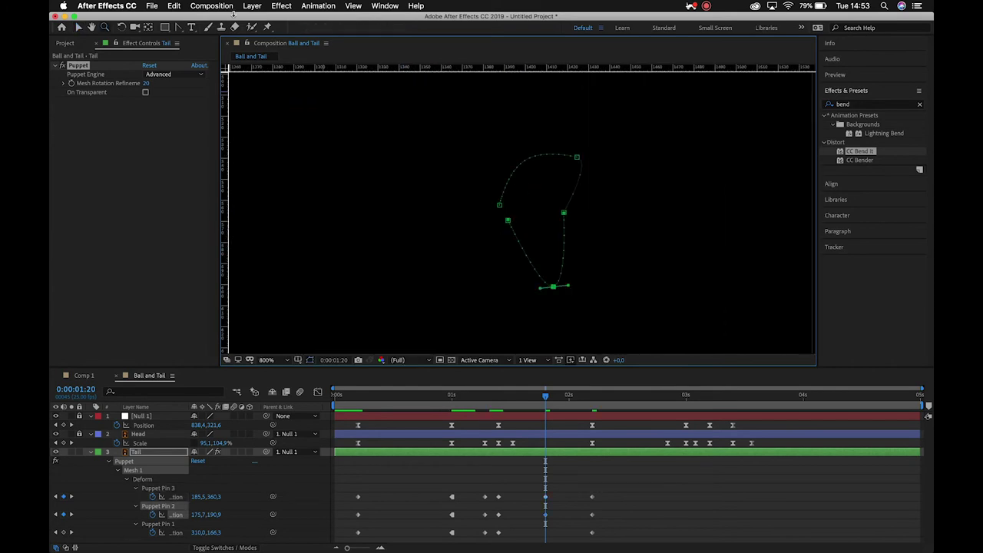
click(180, 29)
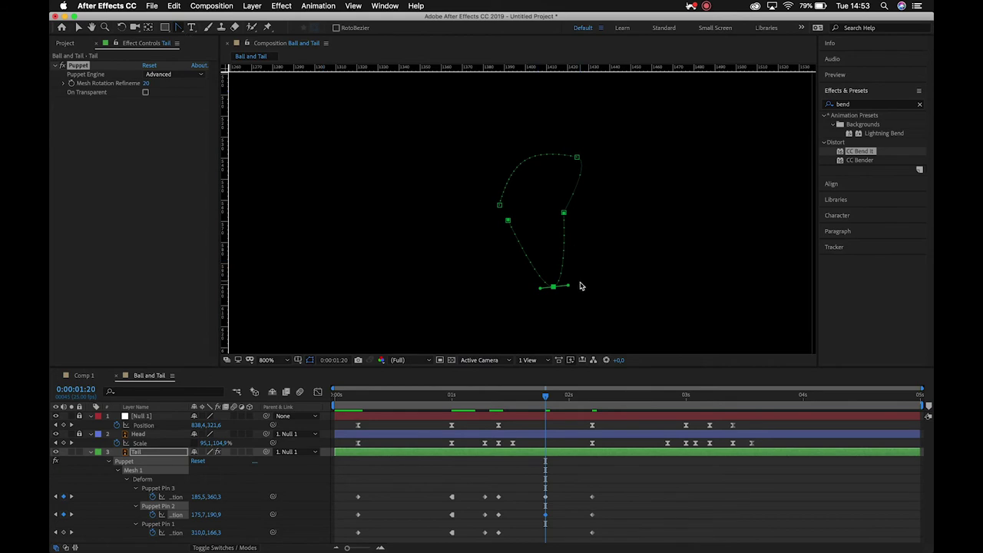
drag(567, 287, 503, 221)
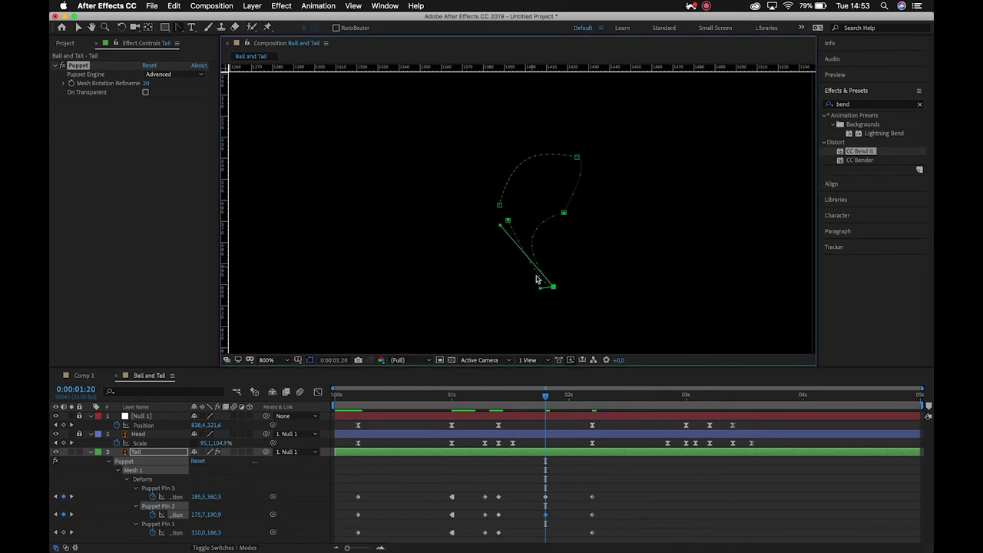
drag(541, 289, 496, 292)
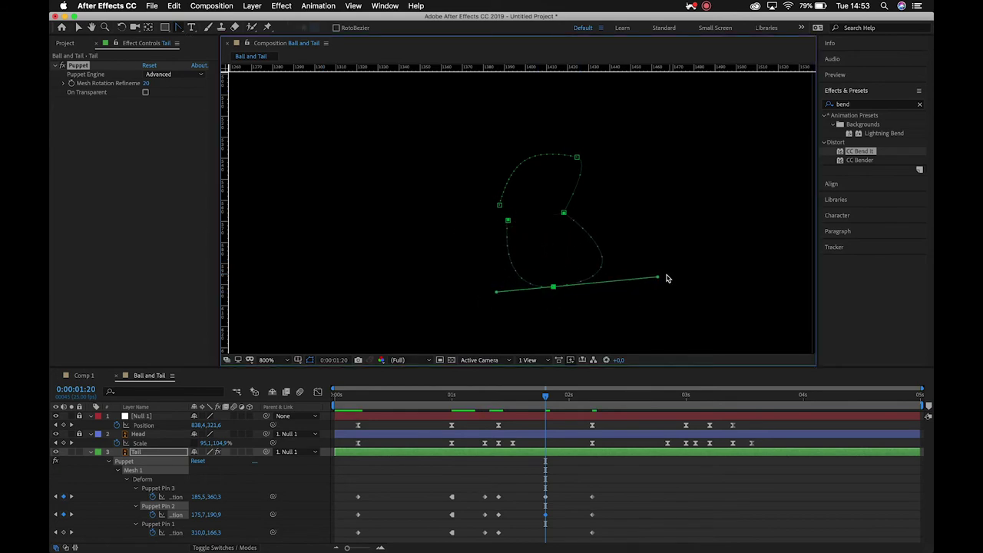
drag(657, 281, 503, 245)
alt+click(529, 175)
alt+click(462, 223)
alt+click(462, 223)
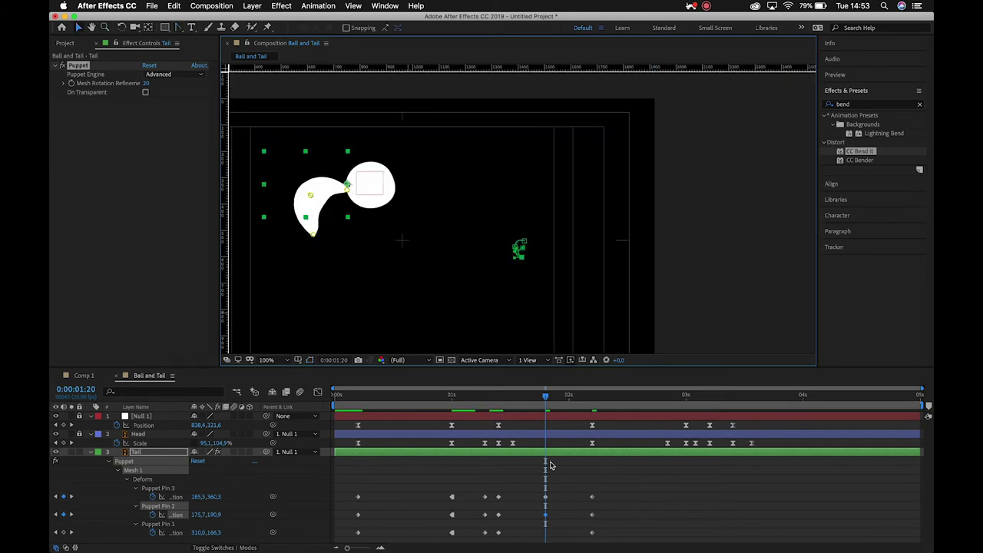
- Reshape both curves of Puppet Pin 3's motion path at its 0:00:01:20 keyframe independently, and preview the tail's swing
click(547, 497)
drag(392, 314, 483, 315)
key(Page_Down)
key(Page_Down)
key(Page_Down)
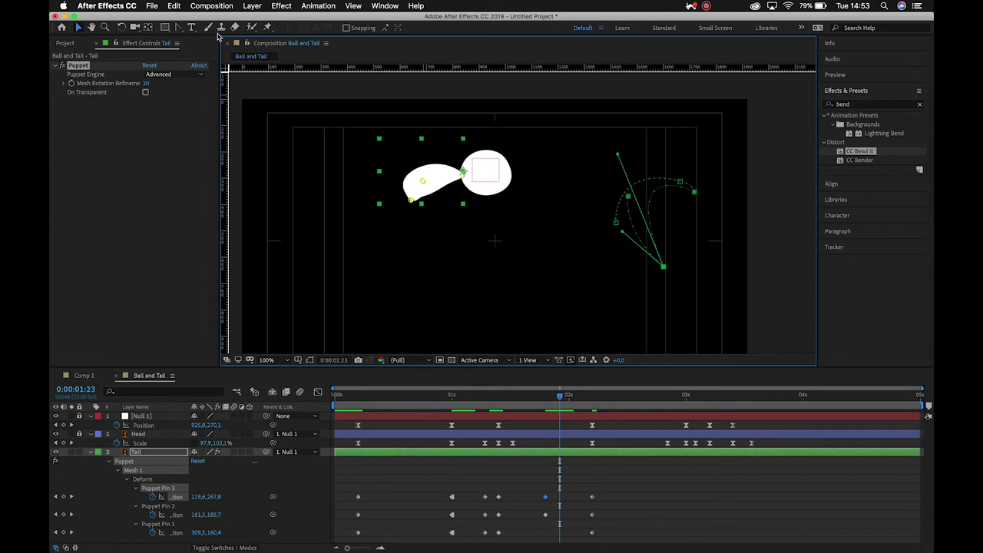
click(178, 27)
drag(619, 157, 599, 176)
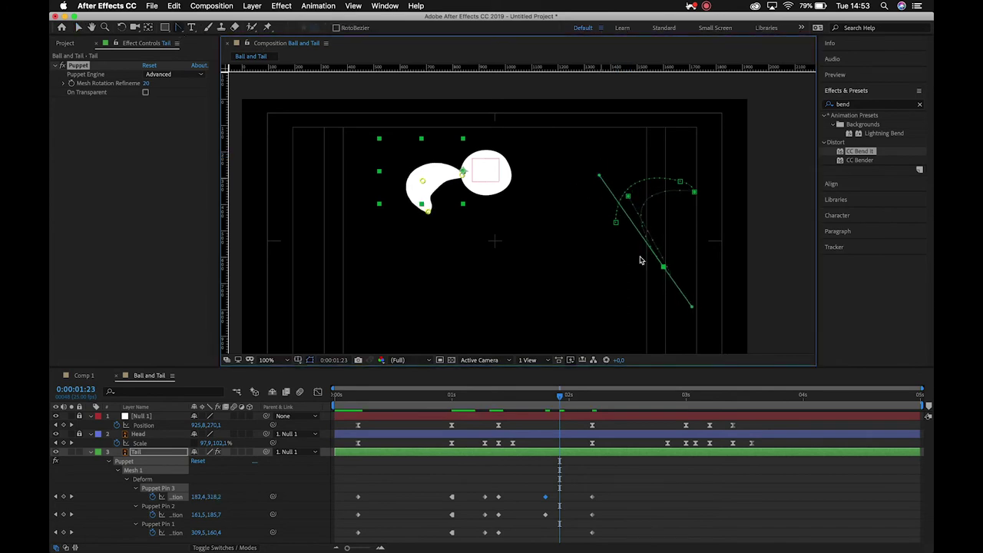
drag(692, 308, 570, 261)
key(space)
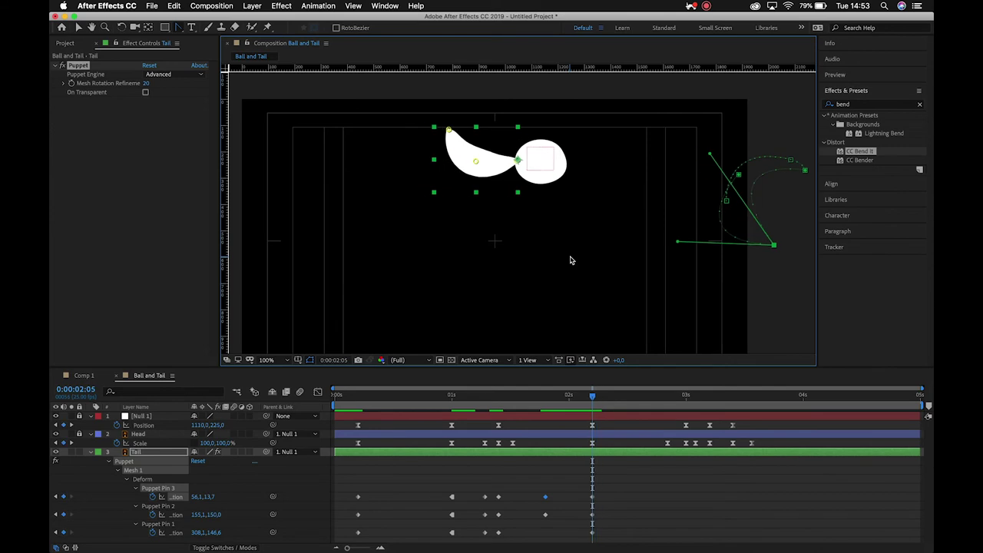
- Examine the tail's shape frame by frame from 0:00:02:05 back to 0:00:01:12
key(Page_Up)
key(Page_Up)
key(Page_Up)
key(Page_Up)
key(Page_Up)
key(Page_Up)
key(Page_Up)
key(Page_Up)
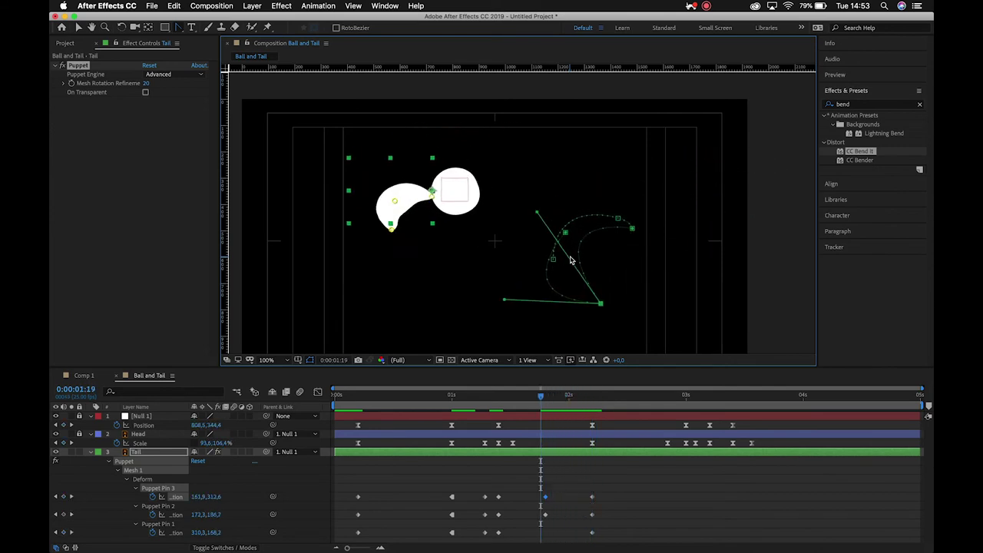
key(Page_Up)
key(Page_Up)
key(Page_Up)
key(Page_Up)
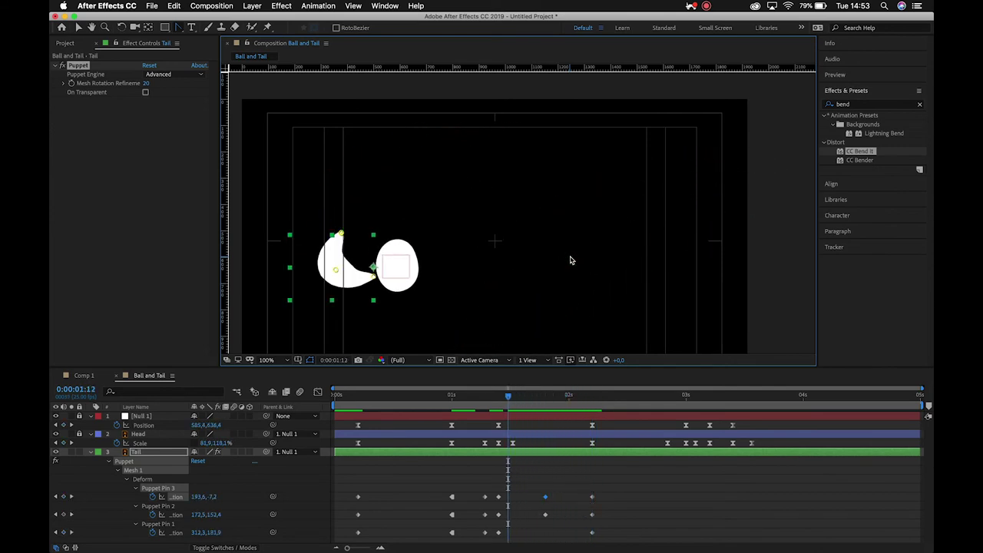
- Judging by the tail at 0:00:01:16, extend both handles of Puppet Pin 3's 0:00:01:20 keyframe farther outward and check the following frames
key(Page_Down)
key(Page_Down)
key(Page_Down)
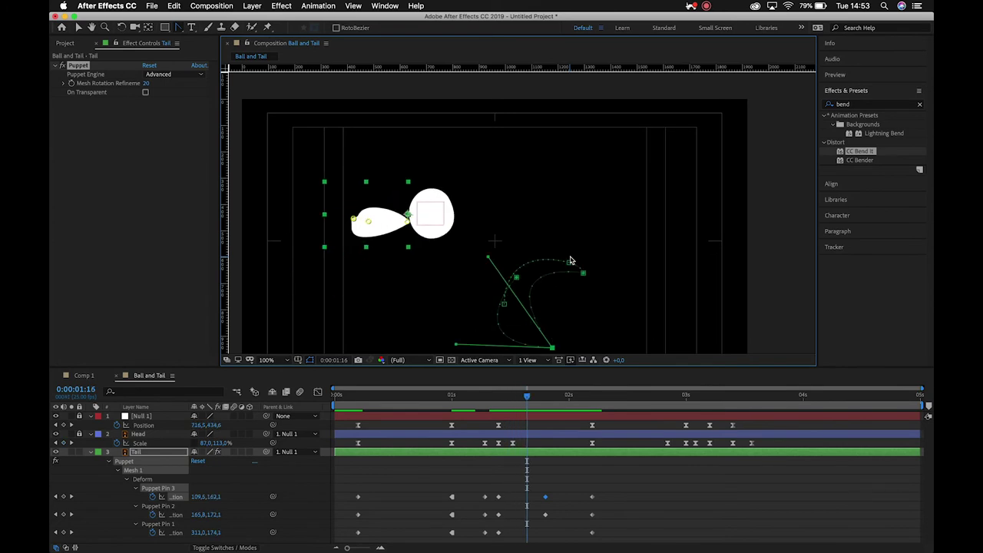
scroll(524, 209, down, 3)
drag(493, 192, 397, 148)
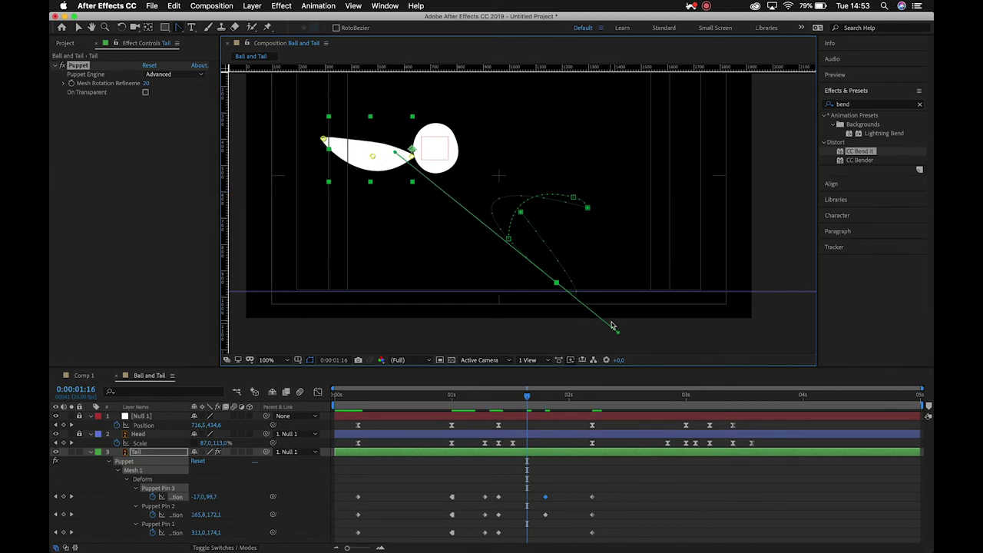
drag(619, 335, 436, 248)
key(Page_Down)
key(Page_Down)
key(Page_Down)
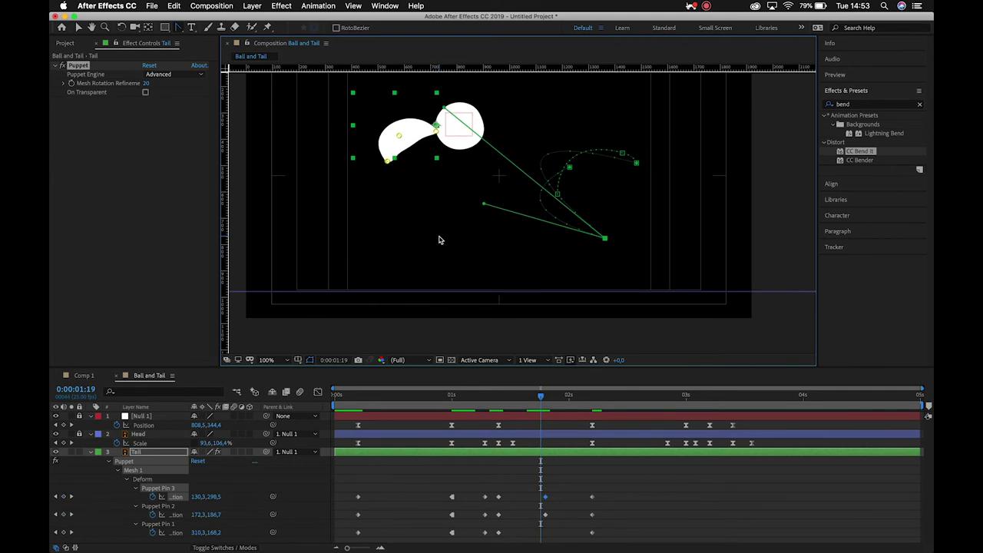
- Try a much longer, lower handle for the incoming curve of Puppet Pin 3's 0:00:01:20 keyframe, separate from the outgoing handle
mouse_move(484, 206)
mouse_down()
mouse_move(456, 219)
mouse_move(481, 193)
mouse_up()
drag(736, 294, 641, 286)
drag(718, 311, 284, 249)
- Examine how the tail folds frame by frame between 0:00:01:19 and 0:00:01:11
key(Page_Up)
key(Page_Up)
key(Page_Up)
key(Page_Up)
key(Page_Up)
key(Page_Up)
key(Page_Up)
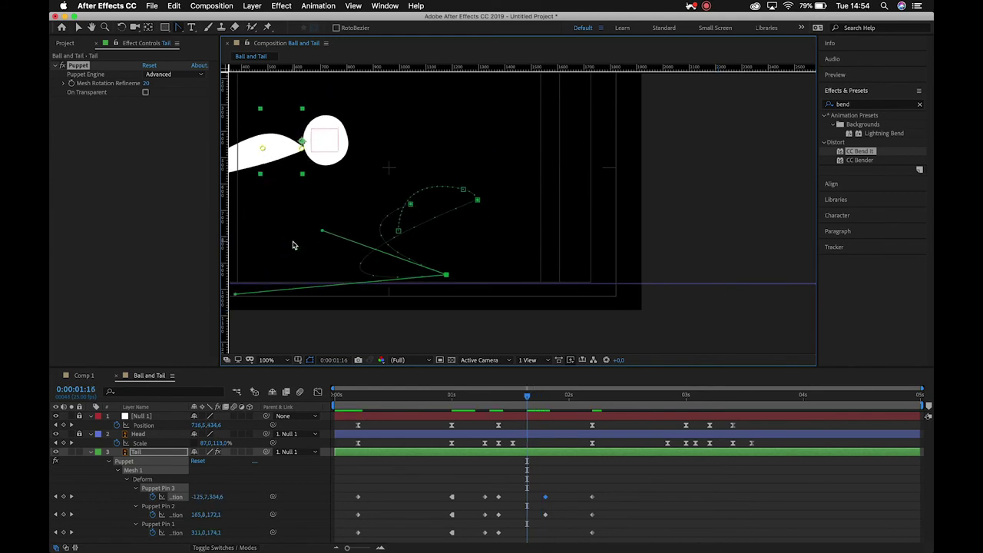
key(Page_Up)
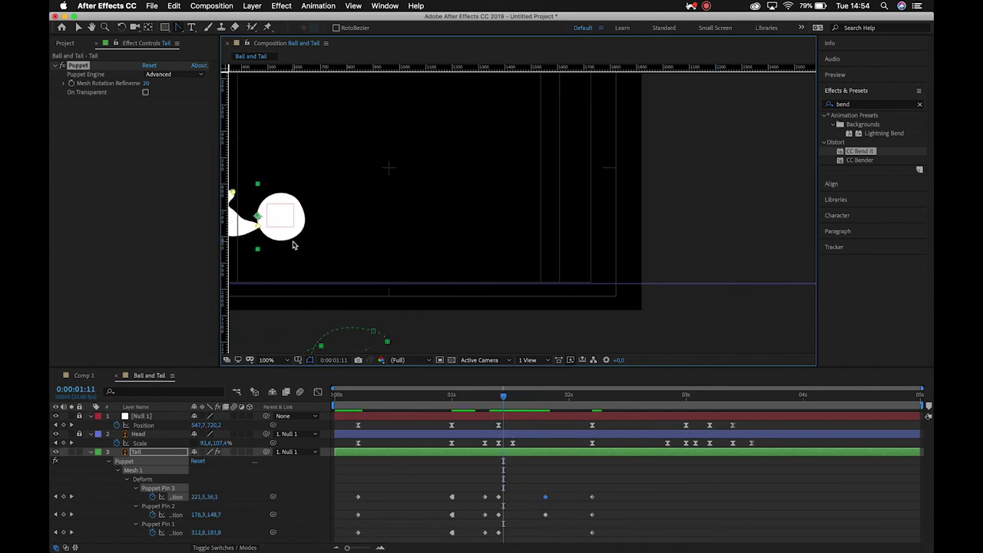
scroll(472, 197, left, 5)
key(Page_Up)
key(Page_Down)
key(Page_Down)
key(Page_Down)
key(Page_Down)
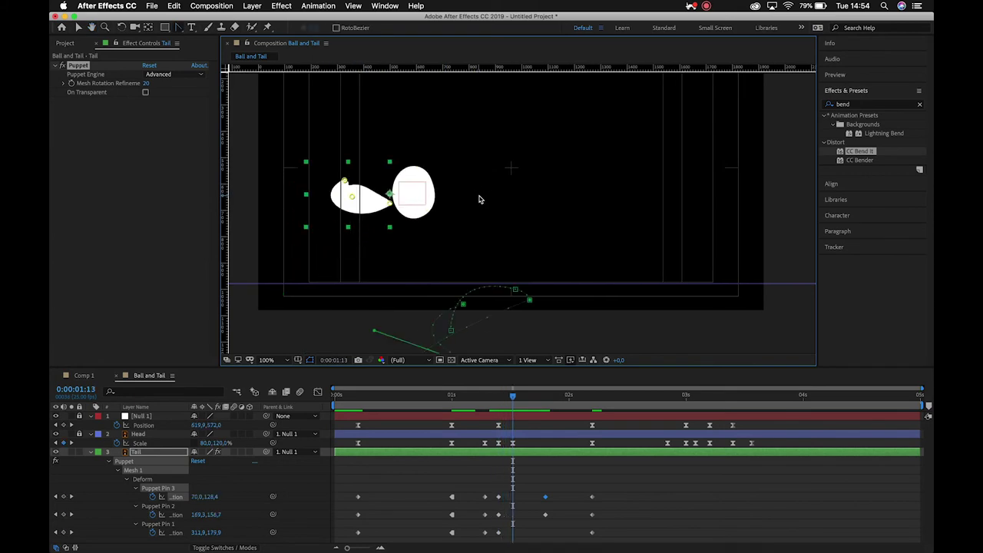
key(Page_Up)
key(Page_Up)
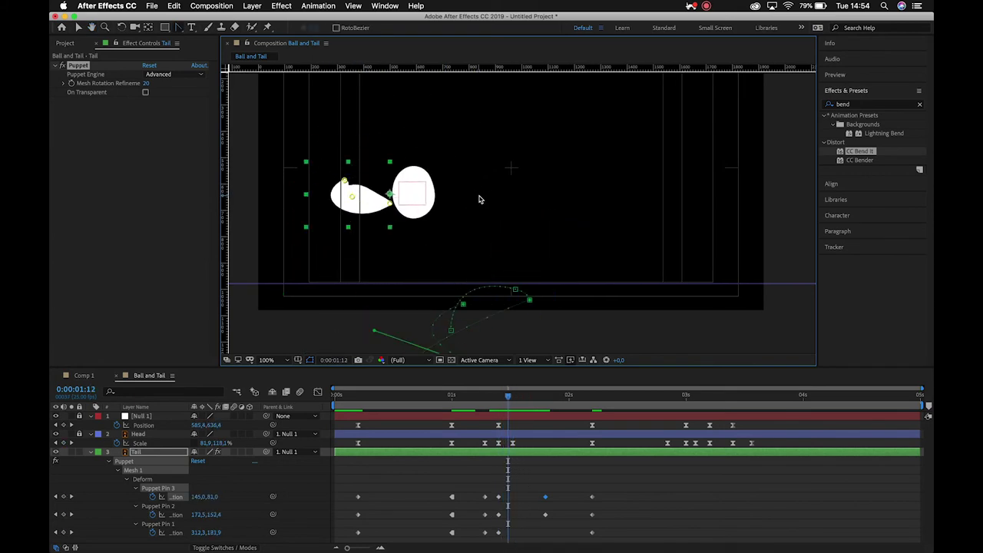
key(Page_Up)
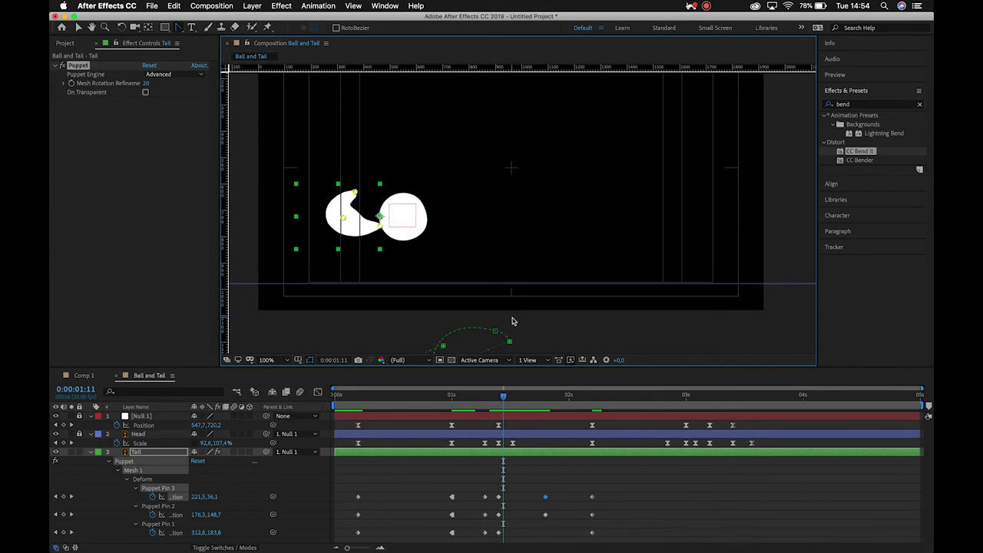
- Shorten both handles of Puppet Pin 3's 0:00:01:20 keyframe into close, similarly angled directions, and preview the swing
drag(484, 278, 501, 217)
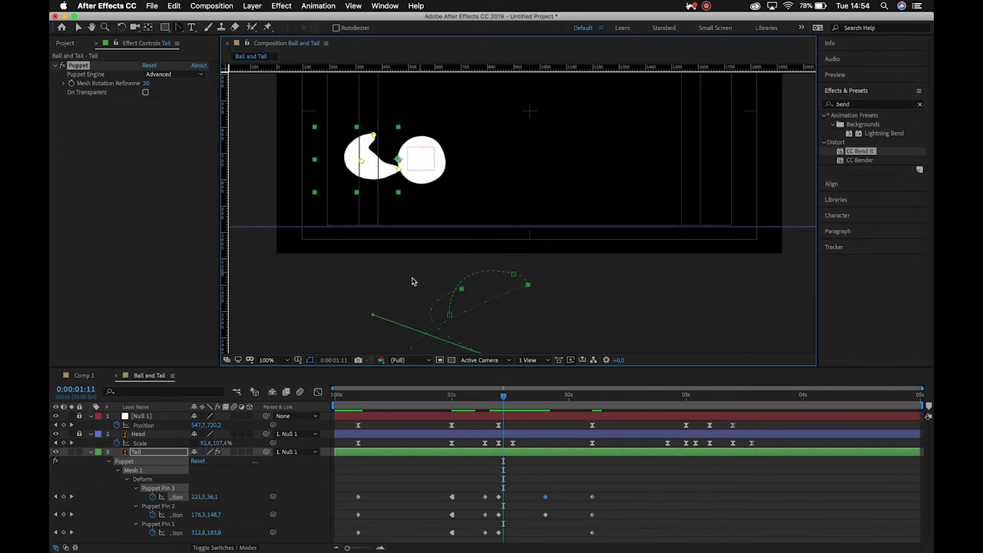
drag(415, 280, 455, 205)
drag(413, 232, 437, 230)
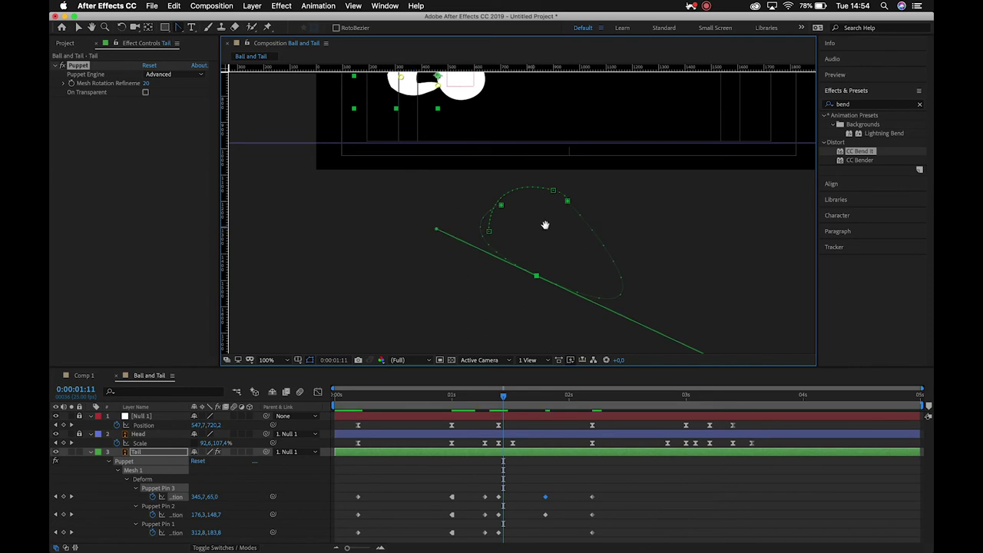
drag(545, 224, 518, 213)
drag(682, 347, 450, 276)
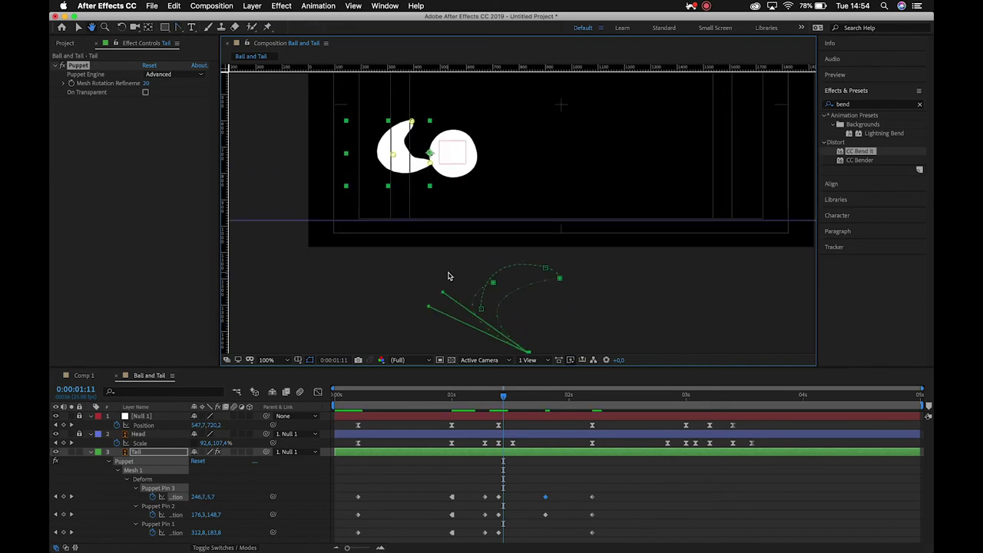
key(space)
key(space)
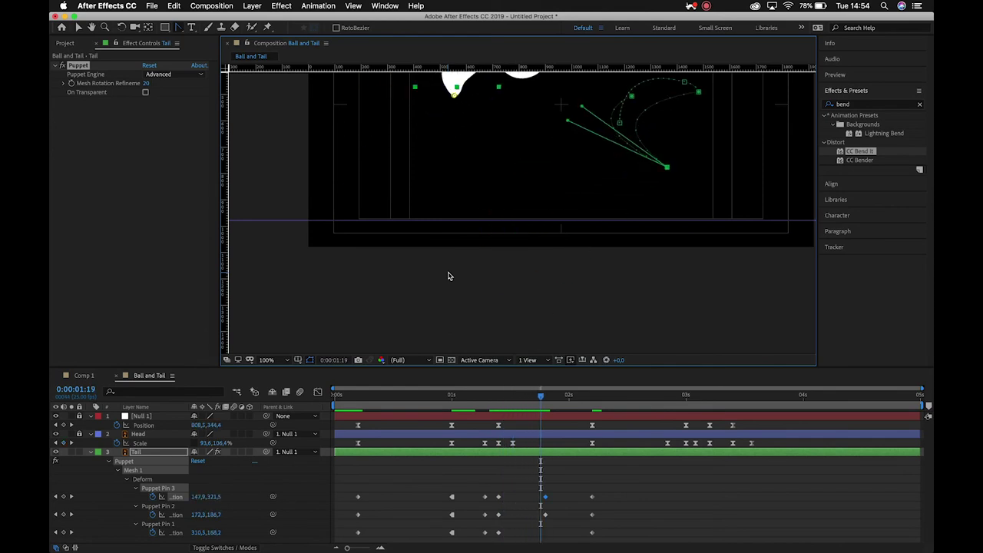
- Bring the whole composition into view and preview the jump from the beginning
drag(489, 97, 486, 241)
scroll(513, 251, down, 2)
drag(543, 229, 538, 230)
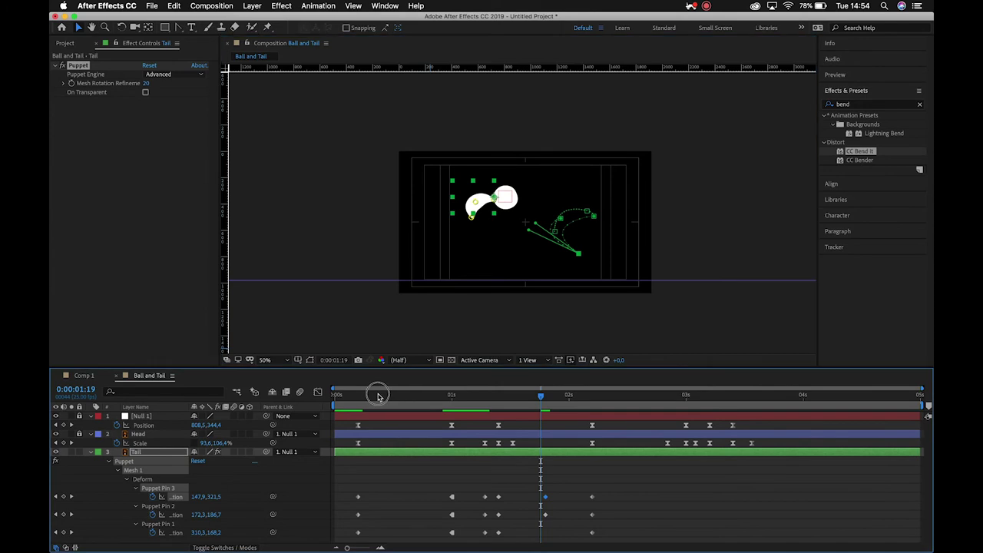
drag(378, 395, 336, 396)
key(space)
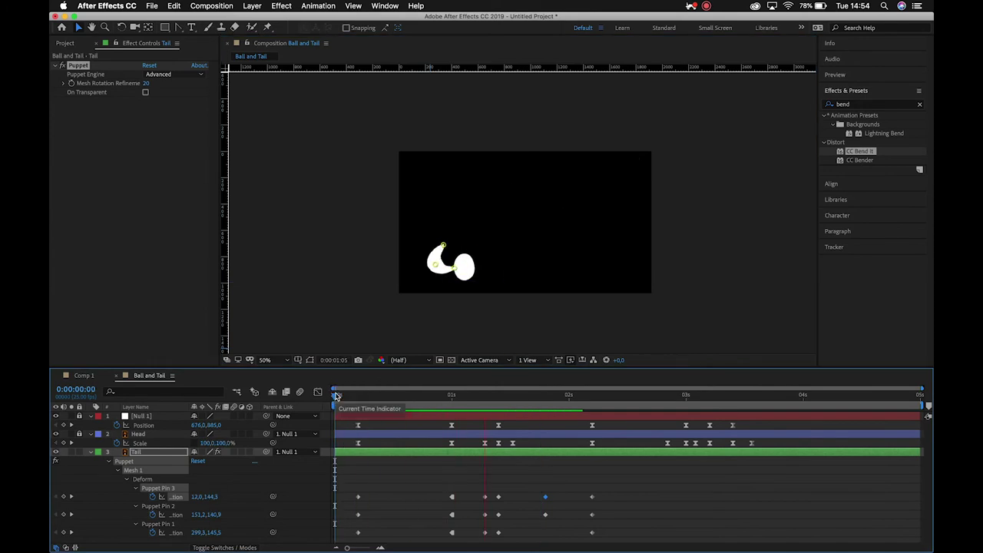
key(space)
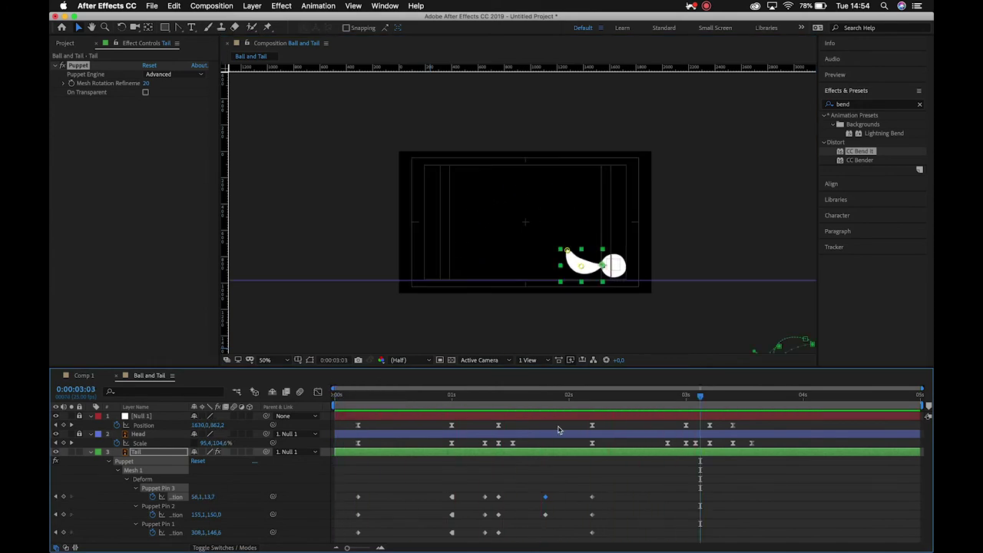
- At 0:00:02:17, curl the tail upward by moving the tip pin to about 103, -41 and the middle pin to 155, 146
drag(597, 396, 647, 421)
key(space)
key(space)
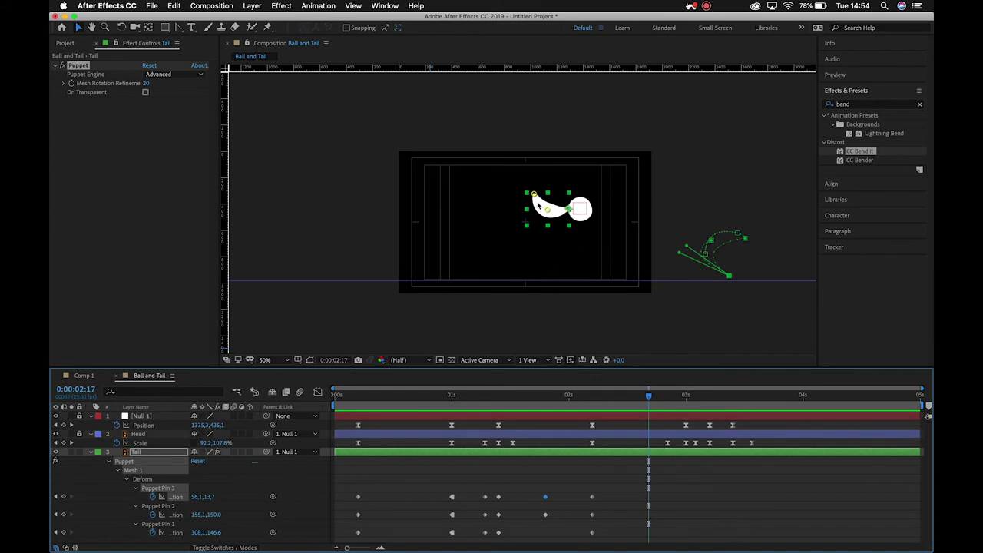
mouse_move(541, 197)
mouse_down()
mouse_move(540, 189)
mouse_move(548, 208)
mouse_move(545, 188)
mouse_up()
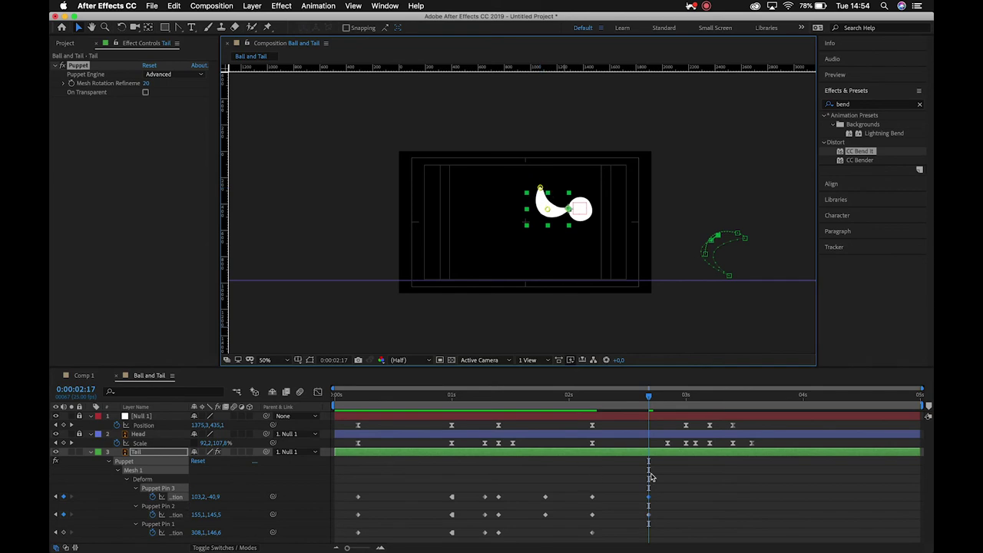
- Shift the 0:00:02:17 keyframes of Puppet Pins 3 and 2 to 0:00:02:21, and move the base pin there into the head at about 329, 150
drag(647, 400, 672, 415)
click(610, 279)
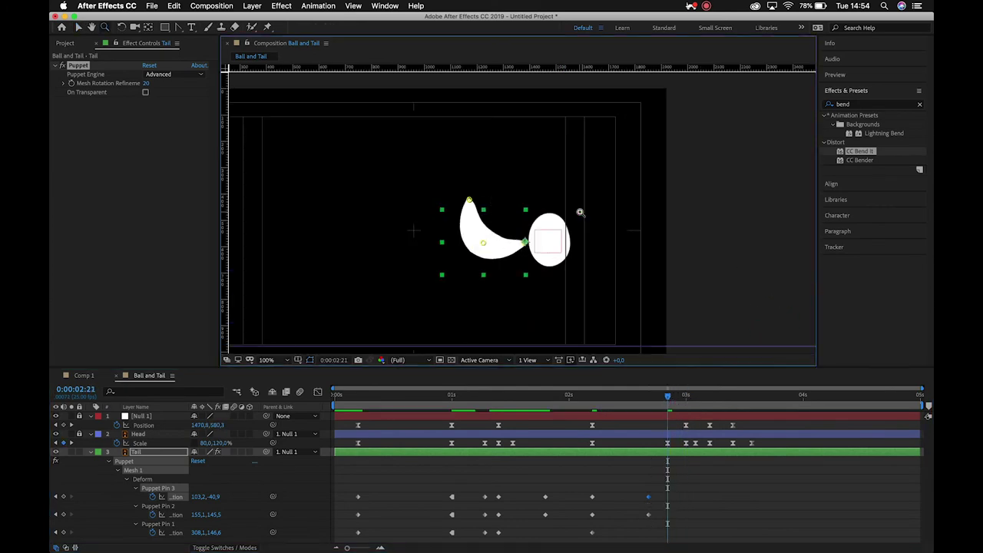
click(581, 213)
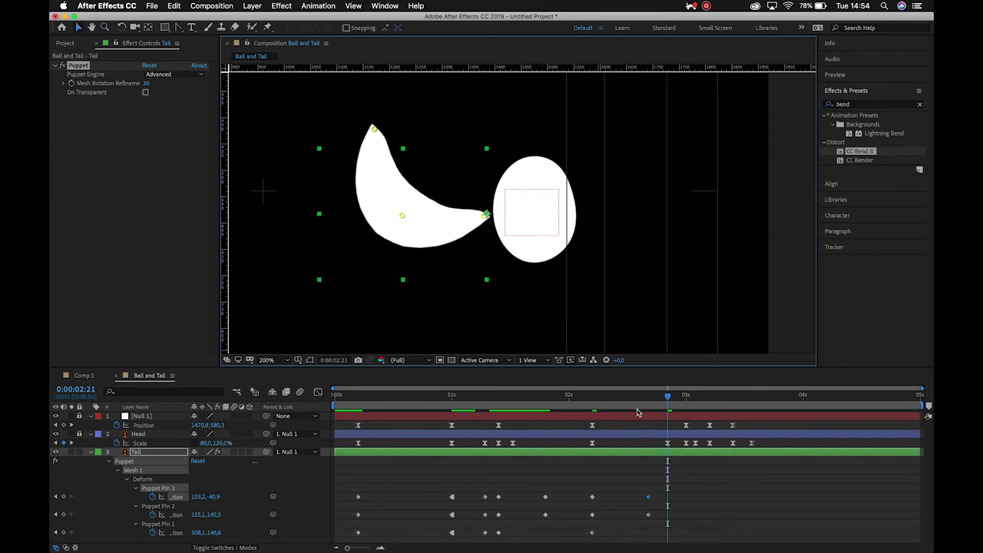
mouse_move(666, 398)
mouse_down()
mouse_move(650, 398)
mouse_move(668, 399)
mouse_up()
drag(634, 489, 667, 520)
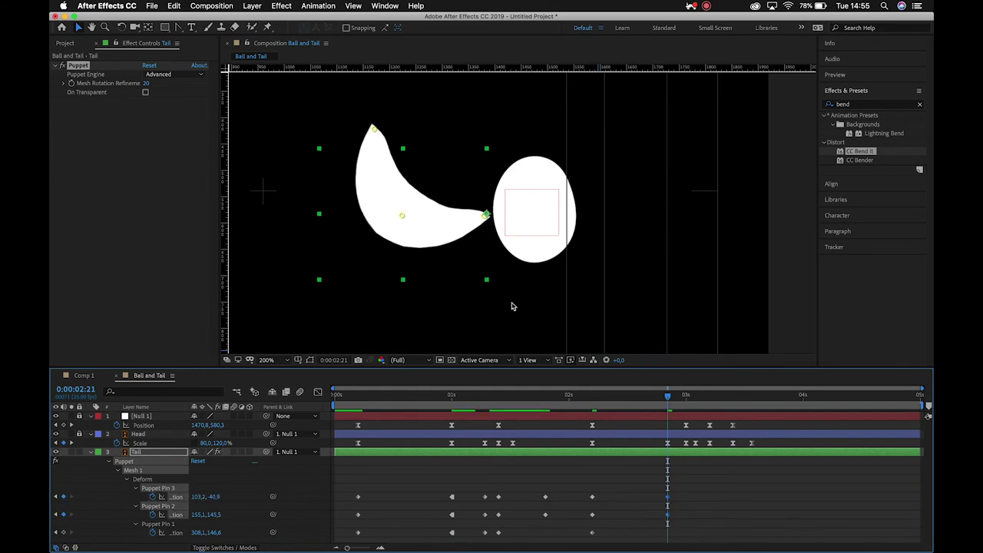
drag(487, 217, 496, 217)
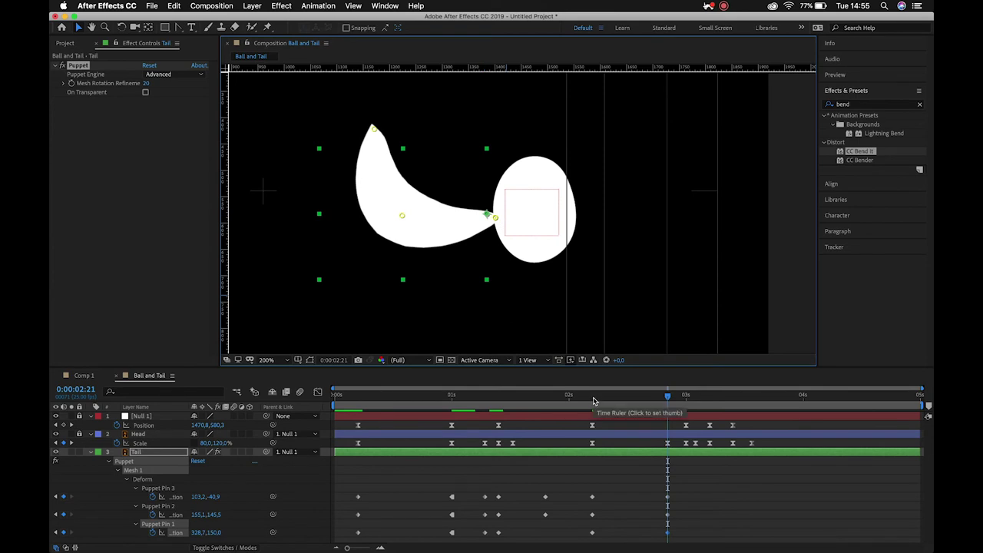
- At 0:00:03:05, swing the tail down by lowering the tip pin toward the ground line and raising the middle pin into an arch
scroll(540, 275, down, 2)
drag(670, 394, 706, 406)
key(Page_Down)
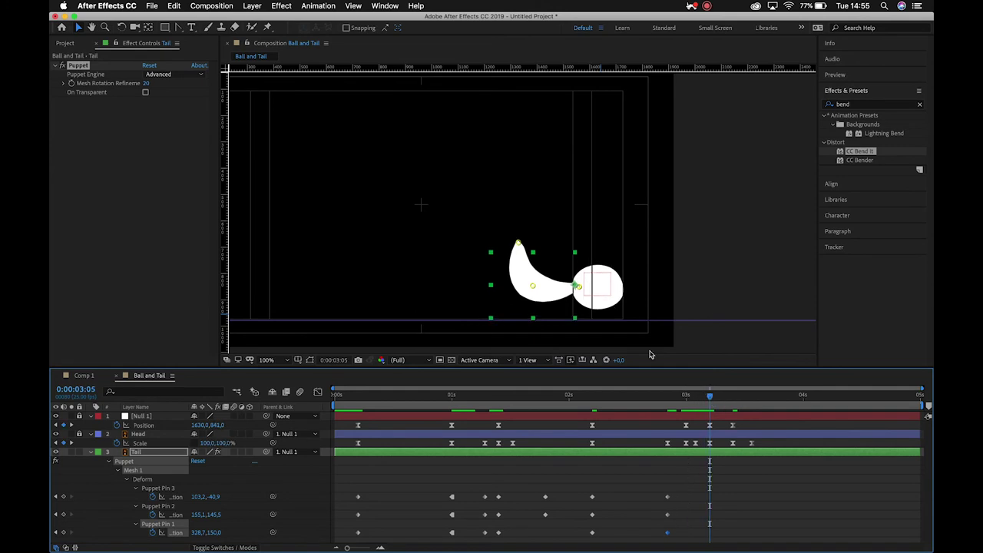
drag(520, 246, 524, 247)
drag(541, 293, 550, 273)
drag(519, 244, 495, 309)
drag(540, 269, 540, 283)
- Examine the tail's downward swing frame by frame between 0:00:02:21 and 0:00:03:05
key(Page_Up)
key(Page_Up)
key(Page_Up)
key(Page_Up)
key(Page_Up)
key(Page_Up)
key(Page_Up)
key(Page_Up)
key(Page_Up)
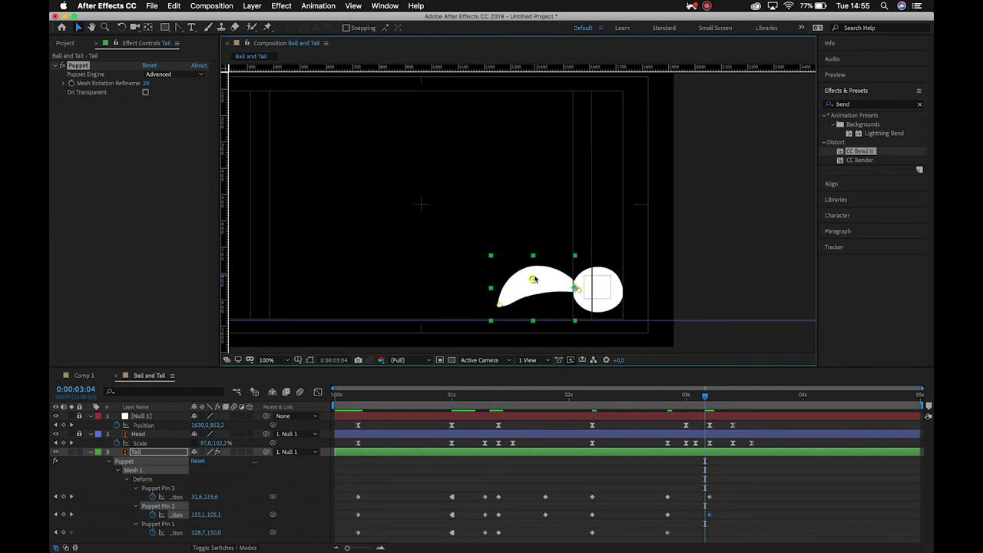
key(Page_Down)
key(Page_Down)
key(Page_Down)
key(Page_Down)
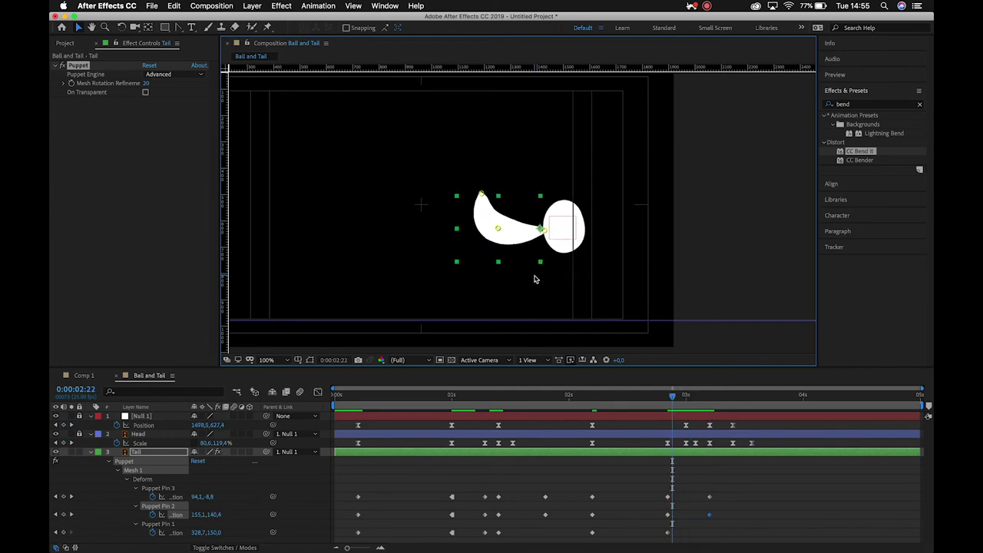
- Bend the tip pin's motion path between 0:00:02:21 and 0:00:03:05 outward into an arc with the Convert Vertex tool
click(510, 284)
drag(480, 287, 520, 164)
scroll(539, 218, down, 2)
drag(539, 218, 548, 200)
click(668, 282)
click(549, 200)
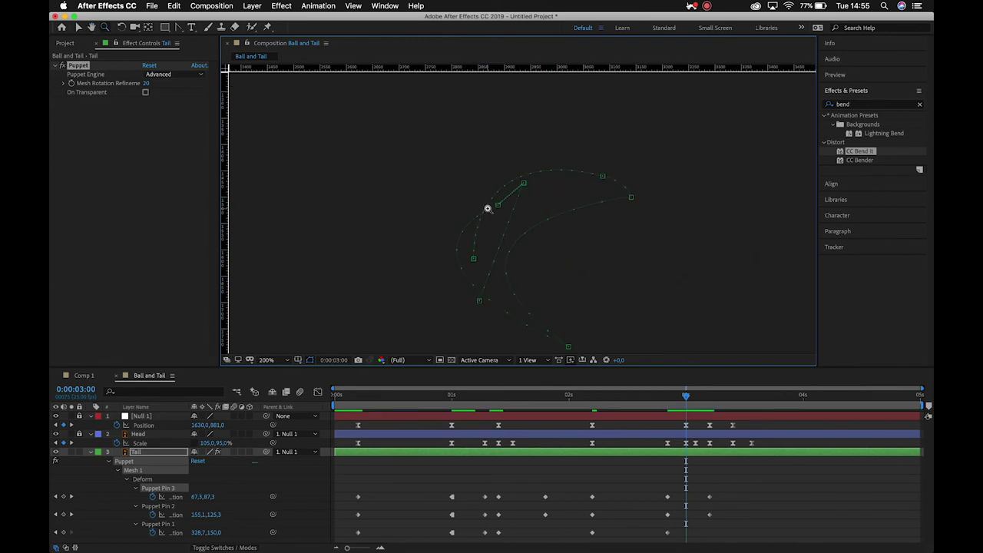
click(179, 28)
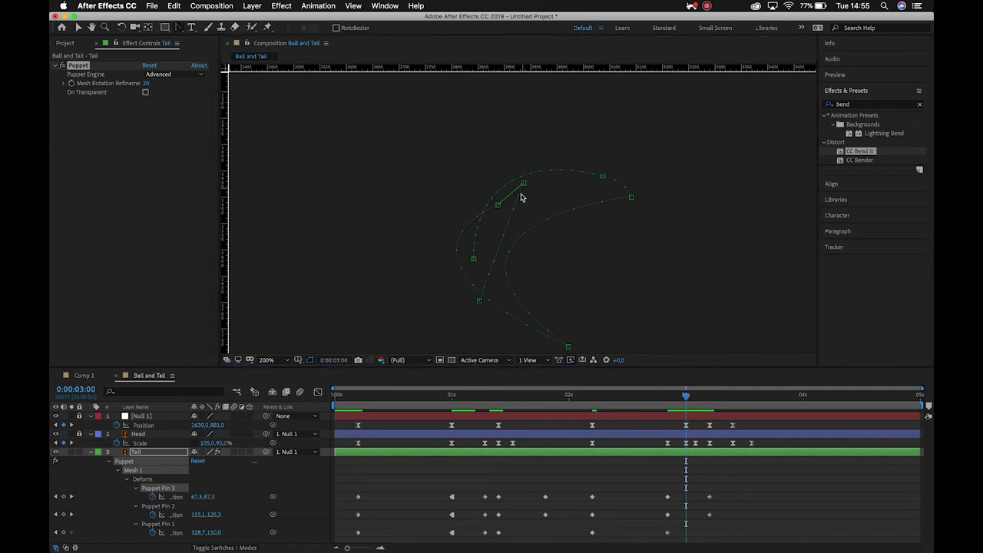
drag(481, 302, 424, 184)
key(z)
alt+click(361, 149)
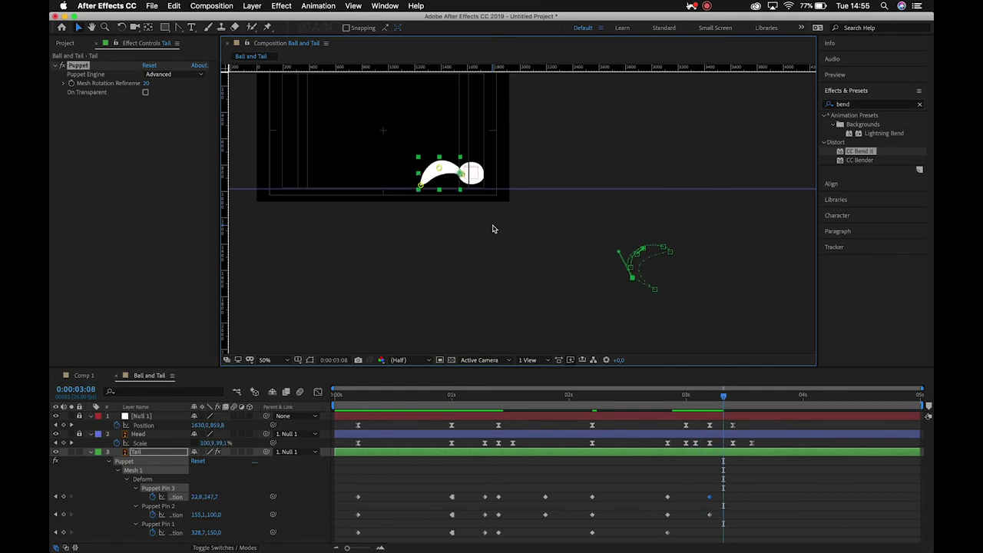
- At 0:00:03:10, curl the tail up by moving the tip pin to about 34, 20 and the middle pin to 155, 177
key(Page_Up)
key(Page_Down)
key(Page_Down)
key(Page_Down)
key(Page_Down)
key(Page_Down)
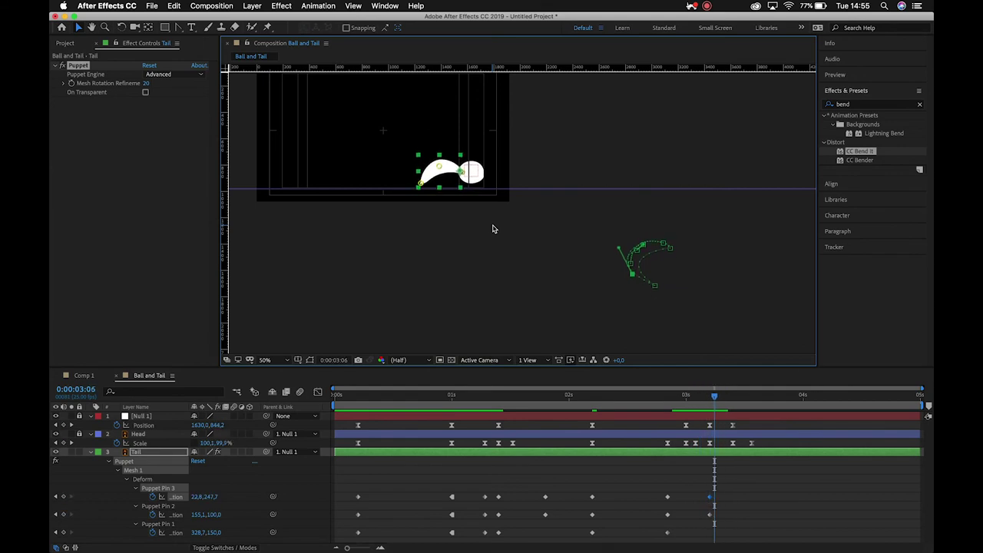
mouse_move(441, 170)
mouse_down()
mouse_move(440, 181)
mouse_move(434, 167)
mouse_up()
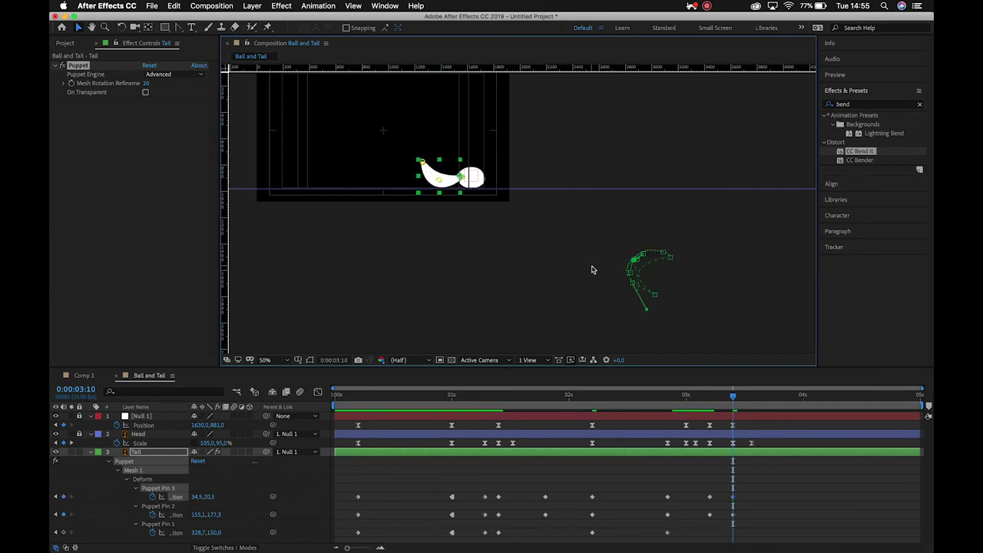
- Reshape the tip pin's motion path between 0:00:03:05 and 0:00:03:10 into an outward arc with the Convert Vertex tool
key(Page_Up)
key(Page_Up)
key(Page_Up)
key(Page_Up)
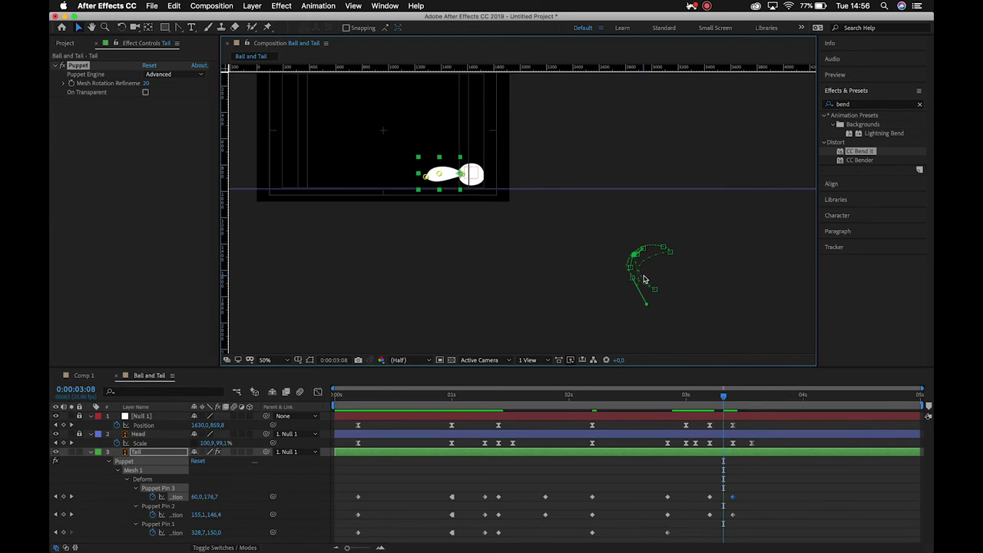
key(Page_Down)
key(Page_Down)
key(Page_Down)
key(Page_Down)
click(178, 27)
drag(647, 311, 623, 268)
- Examine the tail's upward swing frame by frame between 0:00:03:04 and 0:00:03:14
key(Page_Up)
key(Page_Up)
key(Page_Up)
key(Page_Up)
key(Page_Up)
key(Page_Up)
key(Page_Down)
key(Page_Down)
key(Page_Down)
key(Page_Down)
key(Page_Down)
key(Page_Down)
key(Page_Down)
key(Page_Down)
key(Page_Down)
key(Page_Down)
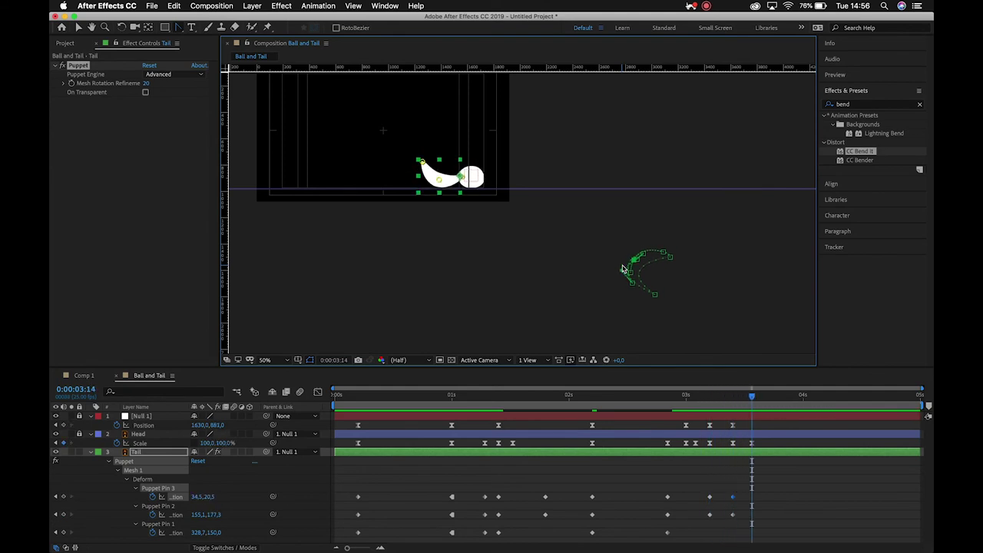
- Lower the tail's tip pin at 0:00:03:14, and key the settling pose of Puppet Pins 3 and 2 at 0:00:03:17
drag(417, 165, 423, 168)
click(422, 164)
drag(422, 164, 422, 163)
key(z)
click(446, 144)
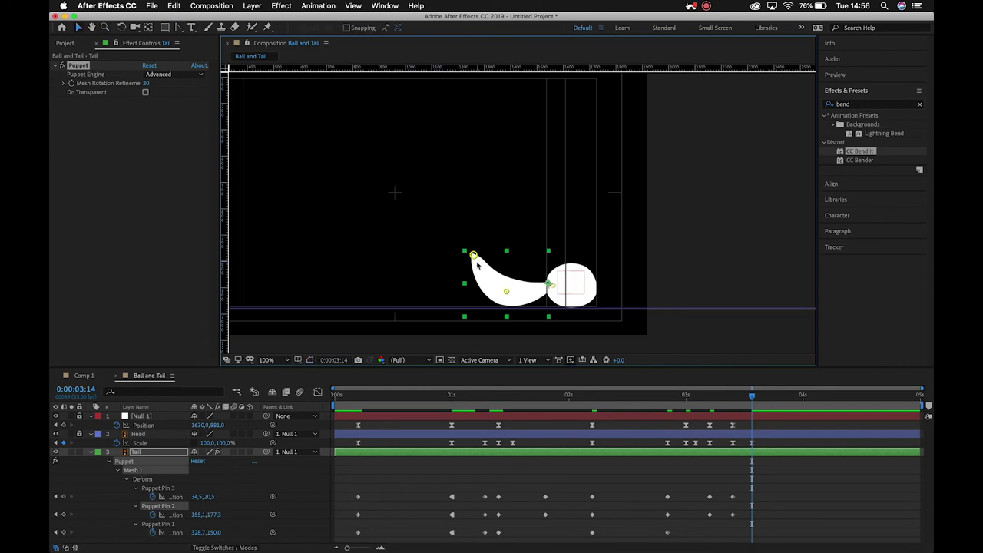
drag(473, 255, 473, 285)
key(Page_Down)
key(Page_Down)
key(Page_Down)
- Step back through the tail's settling from 0:00:03:17 to 0:00:03:05 and play back the whole animation
key(Page_Up)
key(Page_Up)
key(Page_Up)
key(Page_Up)
key(Page_Up)
key(Page_Up)
key(Page_Up)
key(Page_Up)
key(Page_Up)
key(Page_Up)
key(Page_Up)
key(Page_Up)
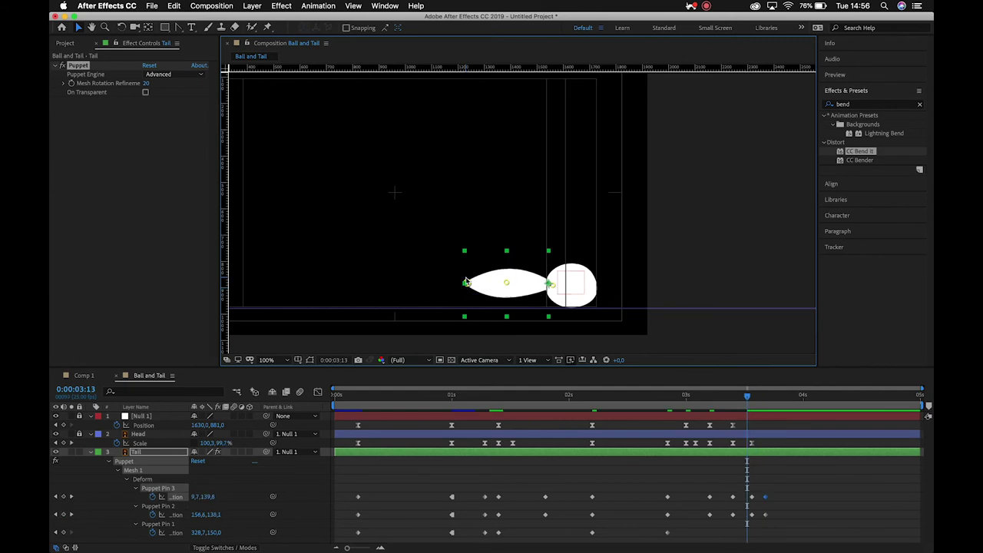
alt+click(508, 131)
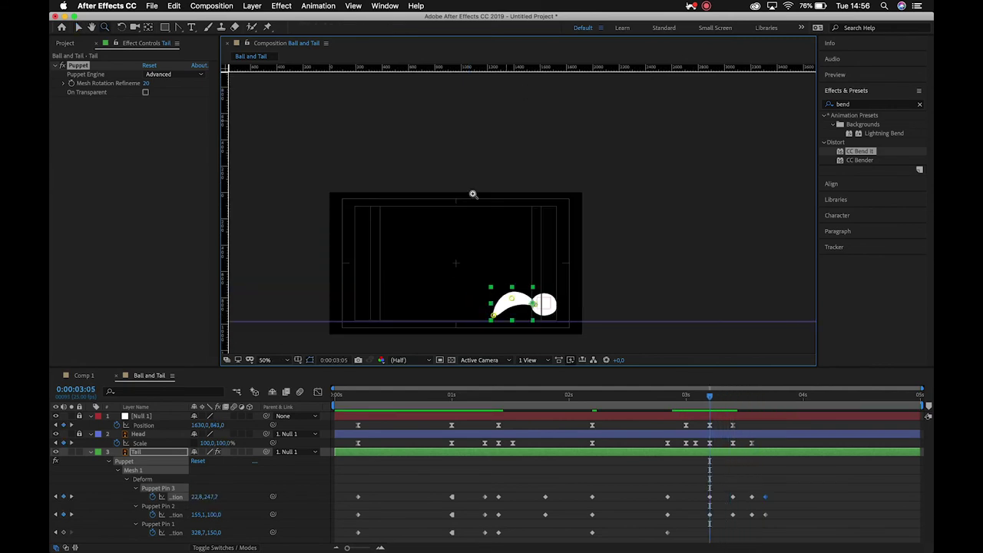
key(space)
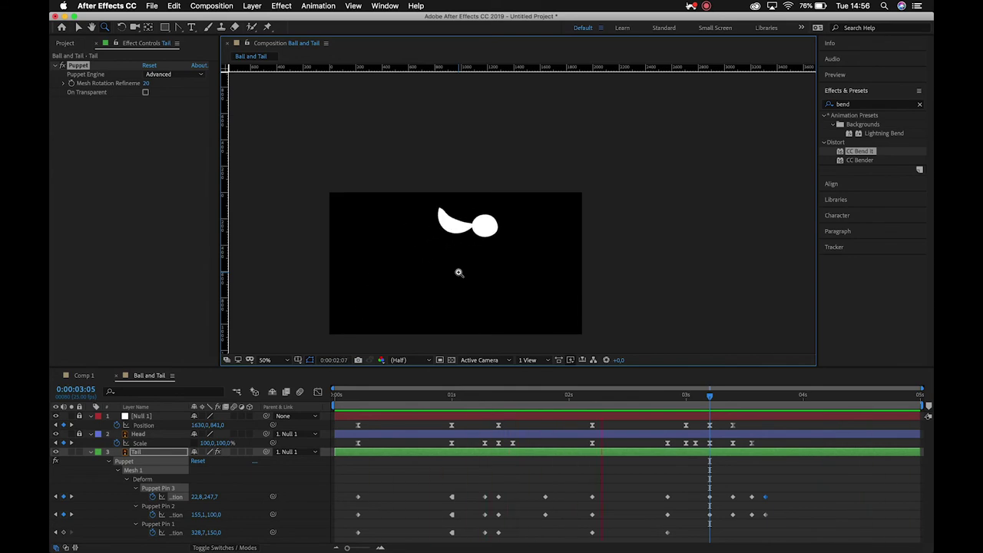
key(space)
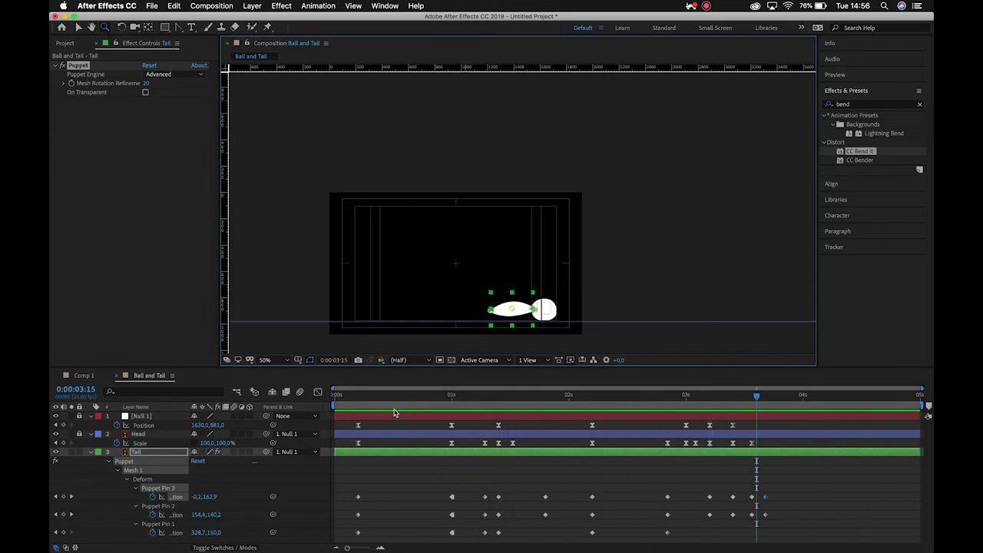
- Apply Easy Ease to all three puppet pins' keyframes from 0:00:01:07 through 0:00:03:17
drag(342, 483, 389, 547)
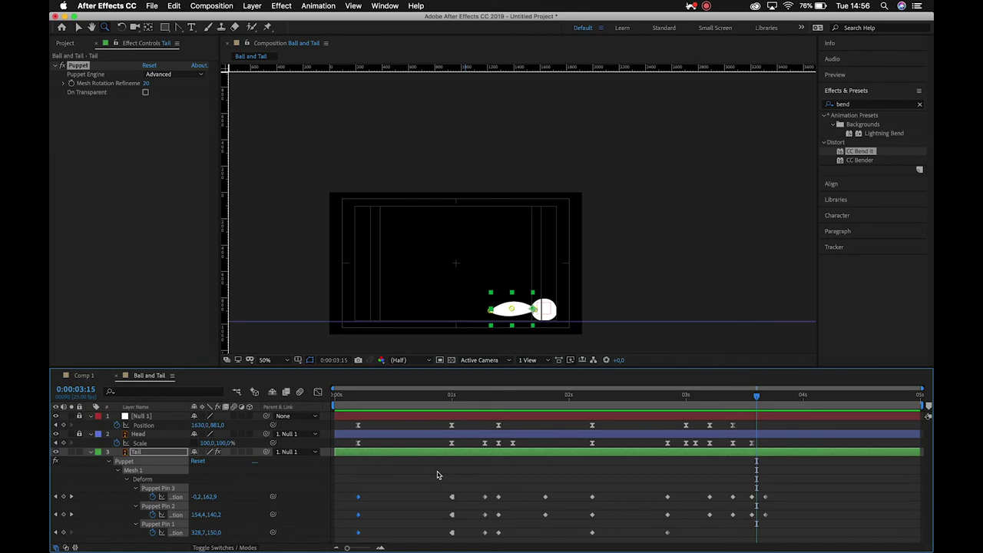
click(452, 397)
drag(432, 474, 461, 542)
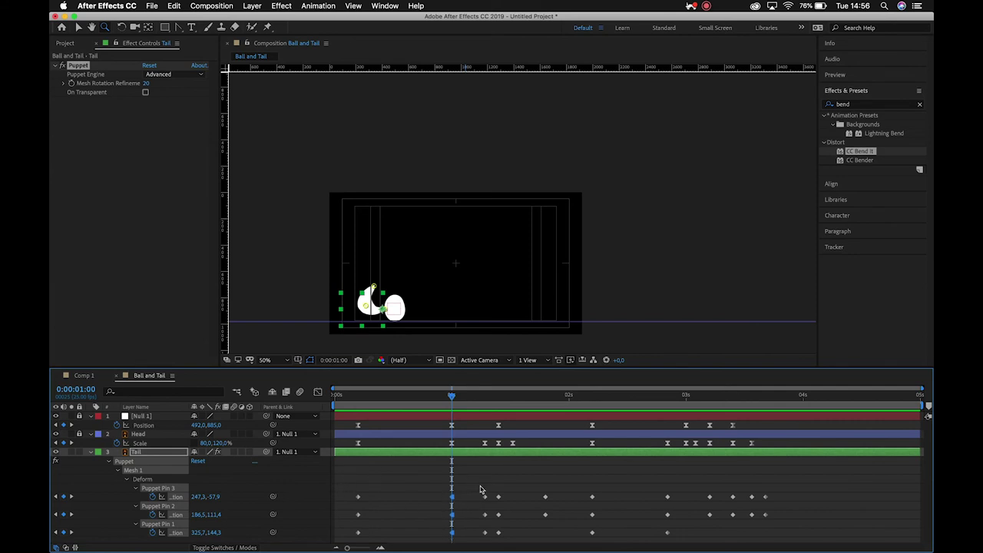
drag(465, 469, 766, 536)
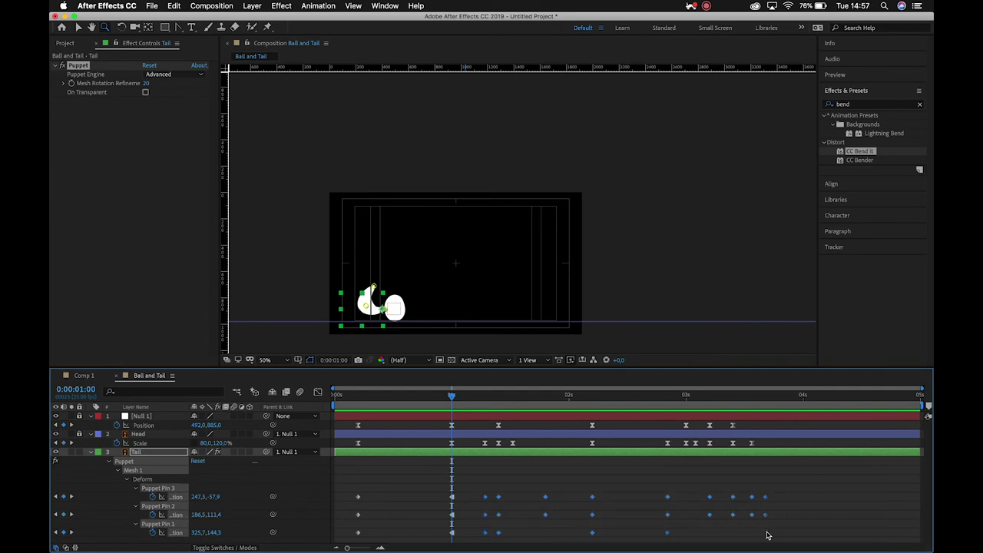
right_click(486, 499)
mouse_move(538, 542)
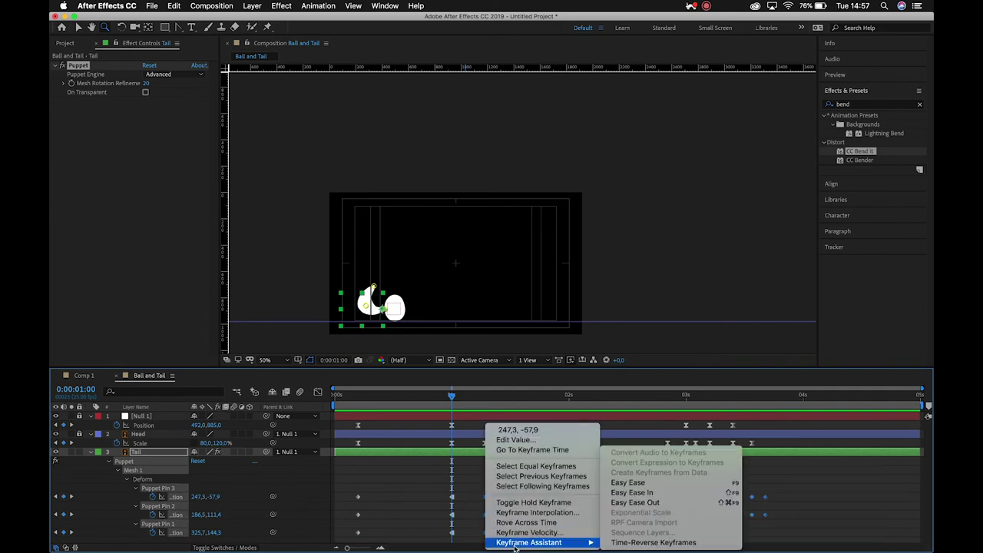
click(647, 484)
- Apply Easy Ease to the first keyframes of all three puppet pins at 0:00:00:05
drag(335, 483, 375, 542)
right_click(358, 500)
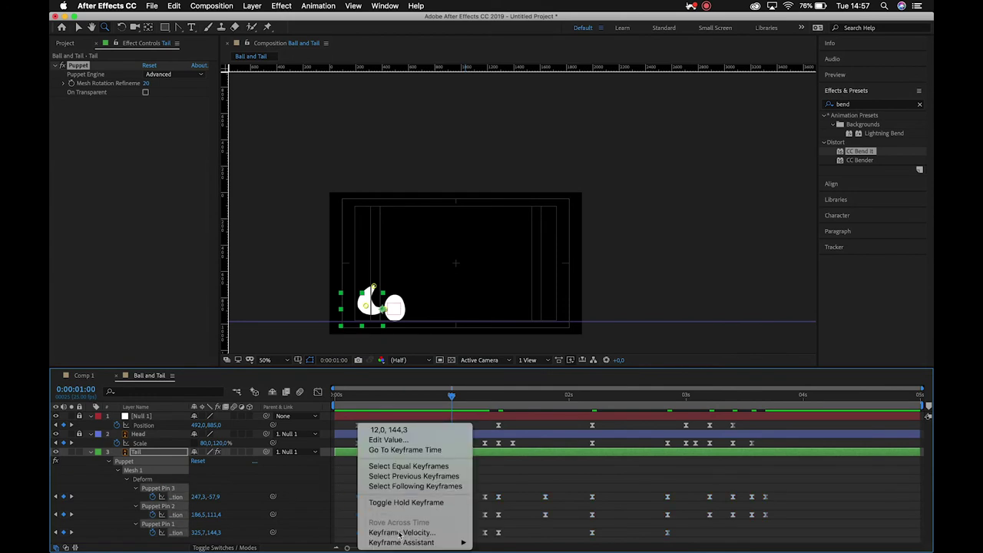
mouse_move(414, 542)
click(519, 483)
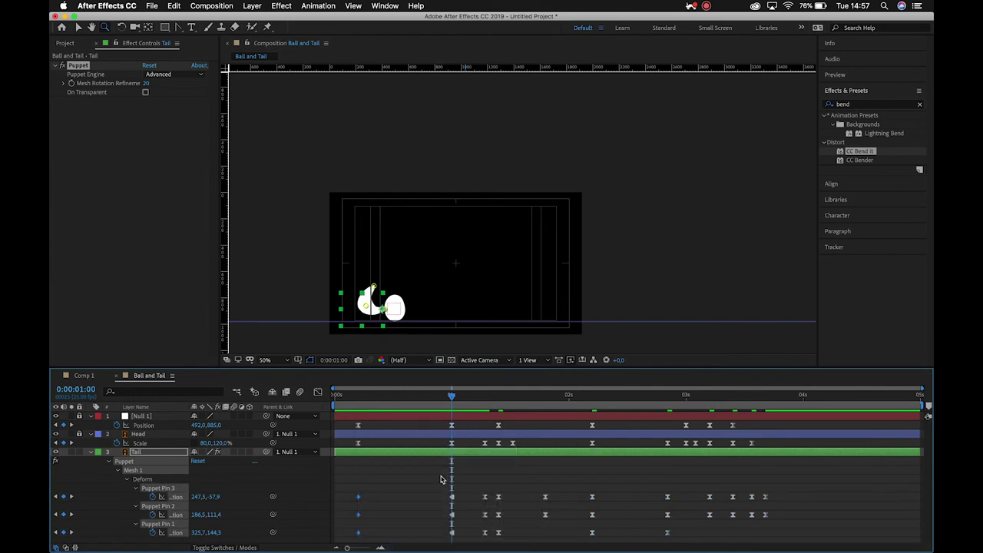
- In Puppet Pin 3's speed graph, bring the incoming speed at 0:00:01:00 to zero and lengthen its ease so speed peaks around 0:00:00:09
click(376, 494)
click(358, 497)
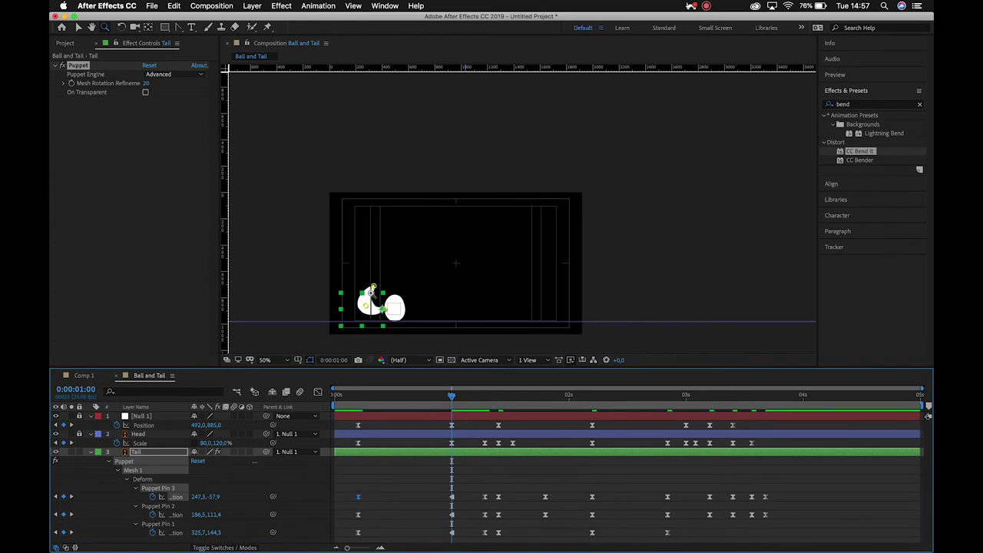
key(v)
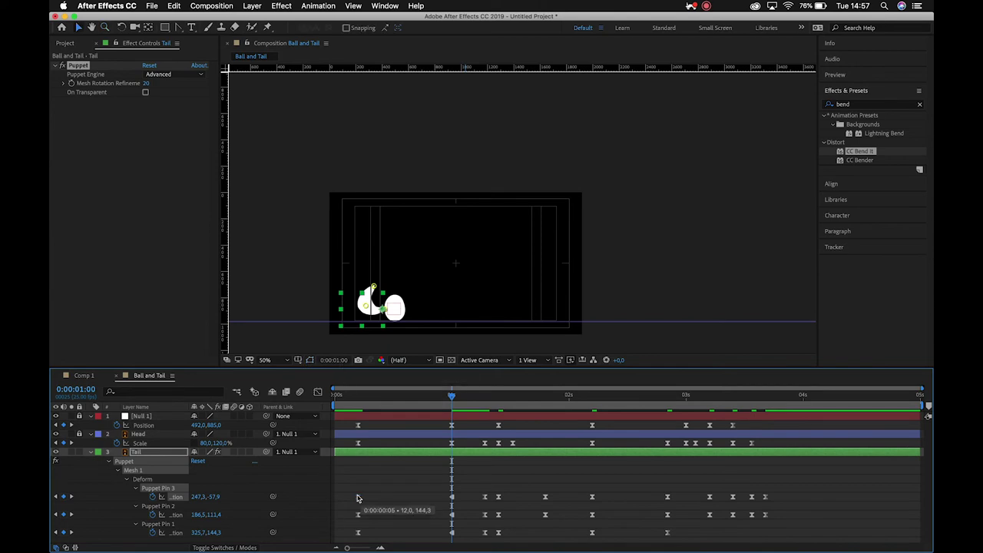
click(318, 393)
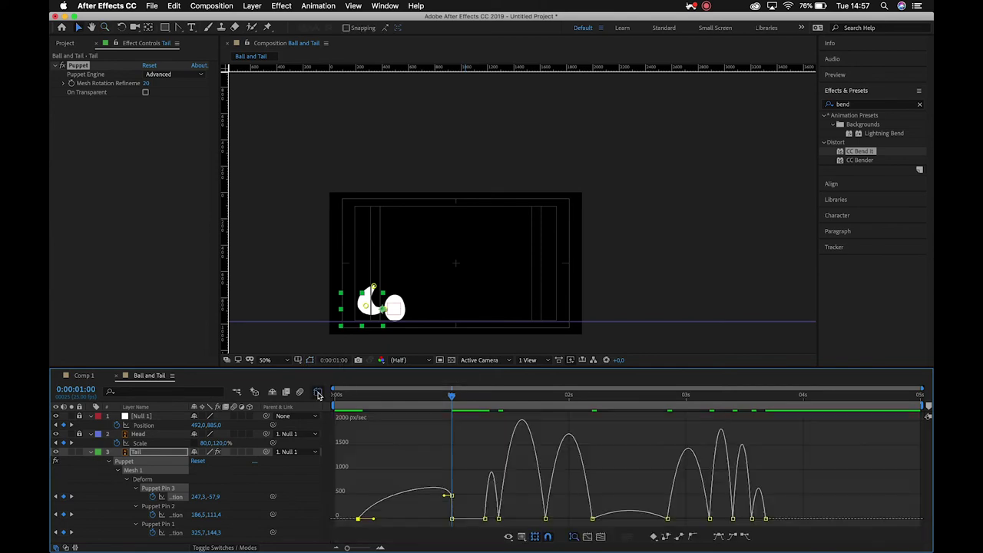
click(380, 549)
scroll(432, 510, left, 3)
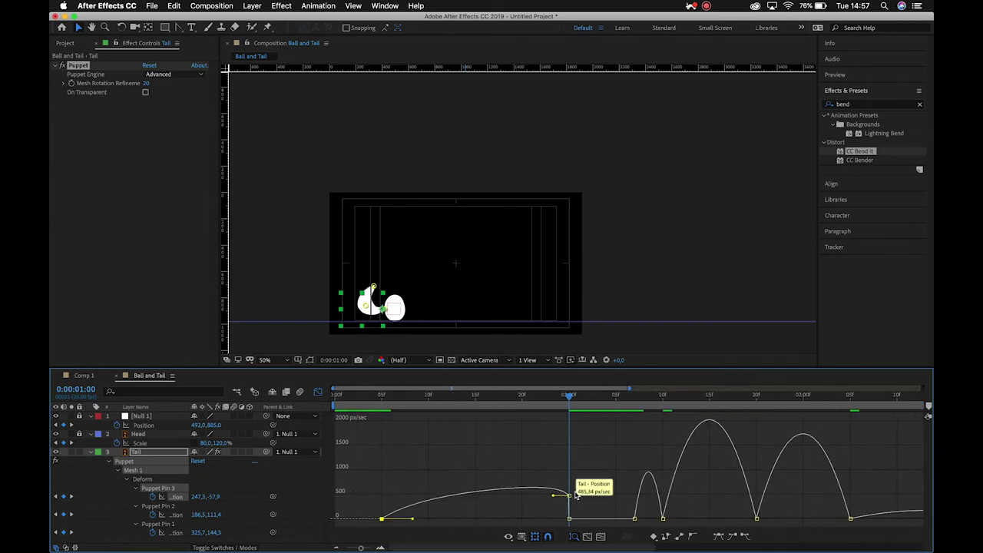
drag(569, 495, 570, 520)
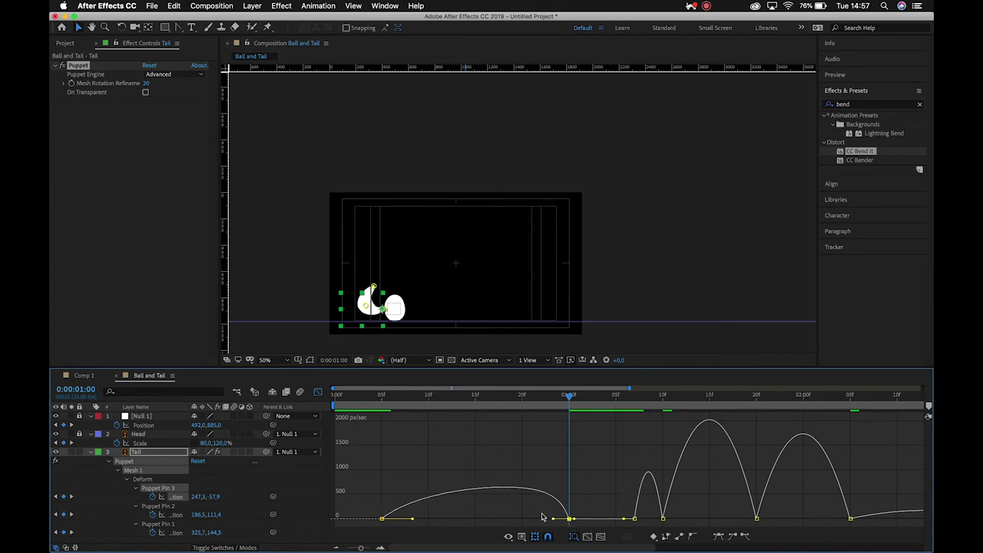
drag(477, 396, 384, 421)
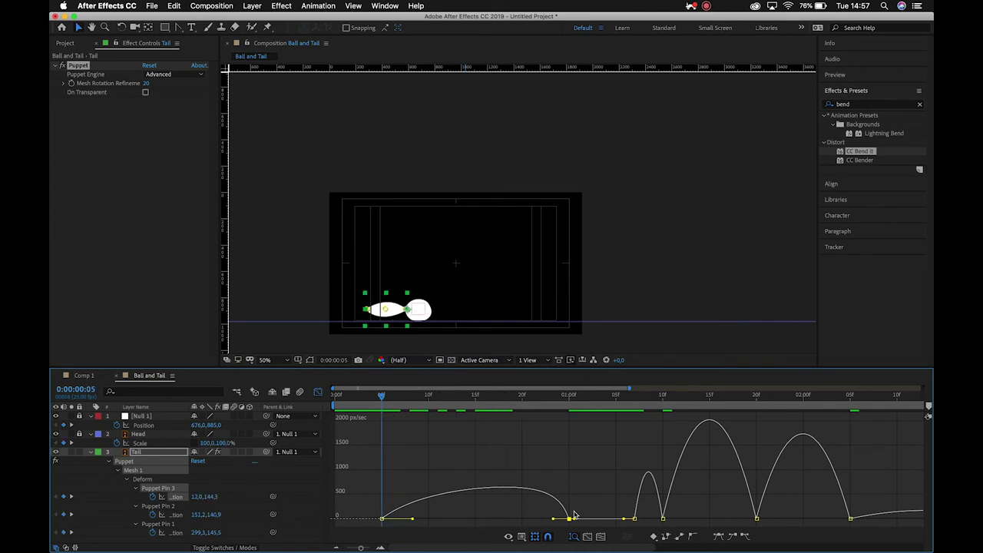
drag(554, 519, 475, 520)
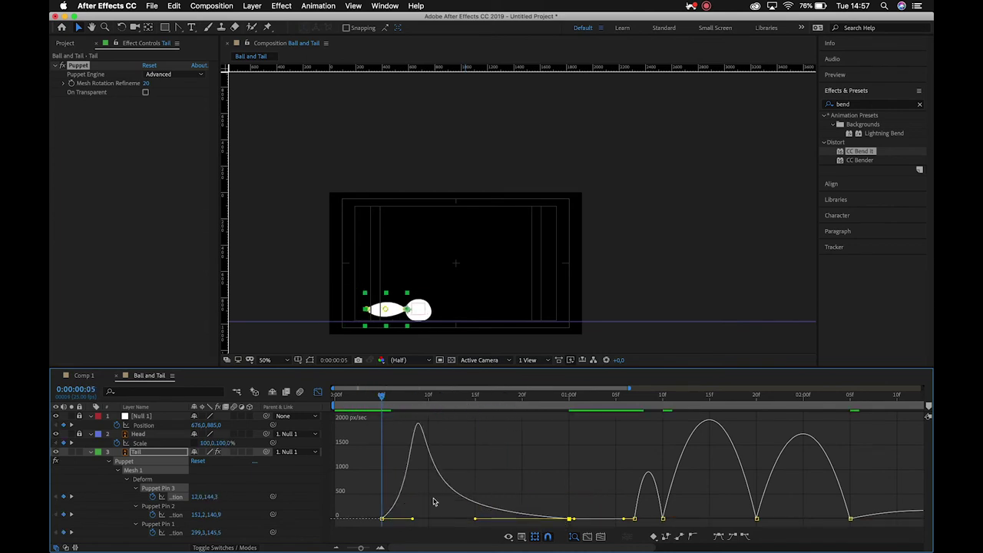
- Play and step through the tail's opening curl to check its easing
key(space)
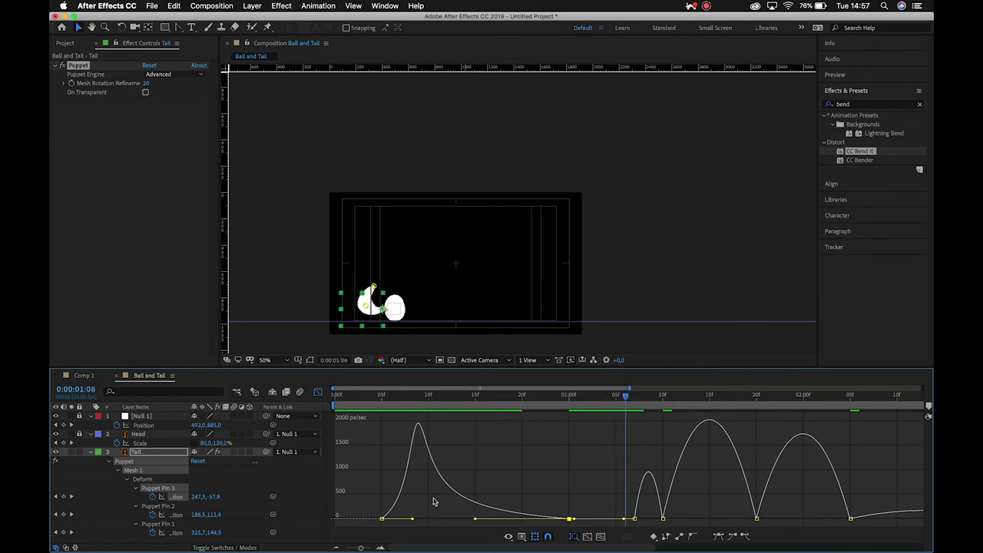
key(Page_Up)
key(Page_Up)
key(Page_Up)
key(Page_Up)
key(Page_Up)
key(Page_Up)
key(Page_Up)
key(Page_Up)
key(Page_Up)
key(Page_Up)
key(Page_Up)
key(Page_Up)
key(Page_Up)
key(Page_Up)
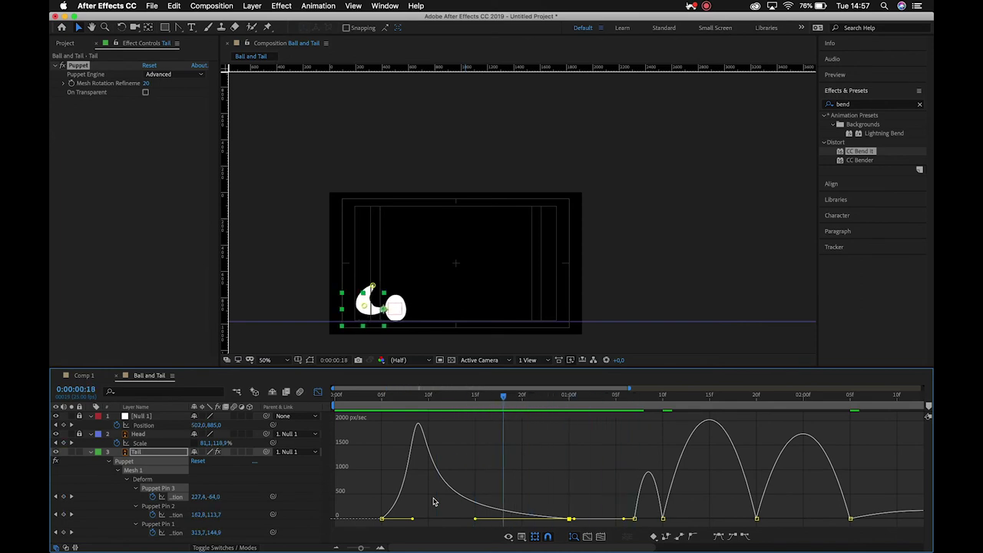
key(Page_Up)
key(Page_Up)
key(Page_Up)
key(Page_Up)
key(Page_Up)
click(356, 444)
key(space)
drag(380, 395, 343, 394)
key(space)
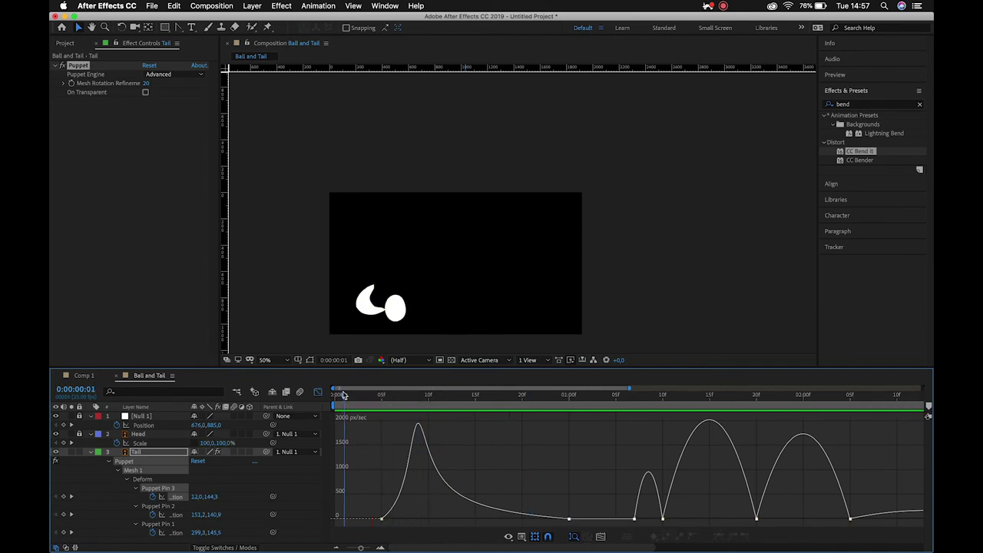
key(space)
- Lengthen the outgoing ease of Puppet Pin 3's 0:00:01:07 keyframe so its speed peaks just before 0:00:01:10
drag(500, 396, 637, 430)
key(Page_Down)
key(Page_Down)
key(Page_Down)
key(Page_Up)
key(Page_Up)
key(Page_Up)
key(Page_Up)
key(Page_Up)
key(Page_Down)
click(636, 519)
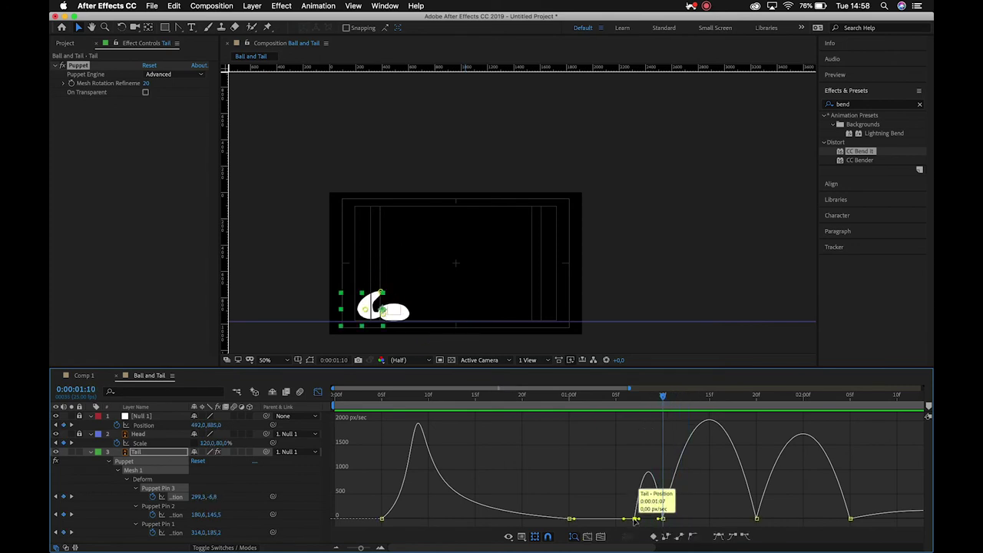
drag(642, 521, 650, 521)
- Examine the tail frame by frame around the squash between 0:00:01:07 and 0:00:01:10
key(Page_Up)
key(Page_Up)
key(Page_Up)
key(Page_Up)
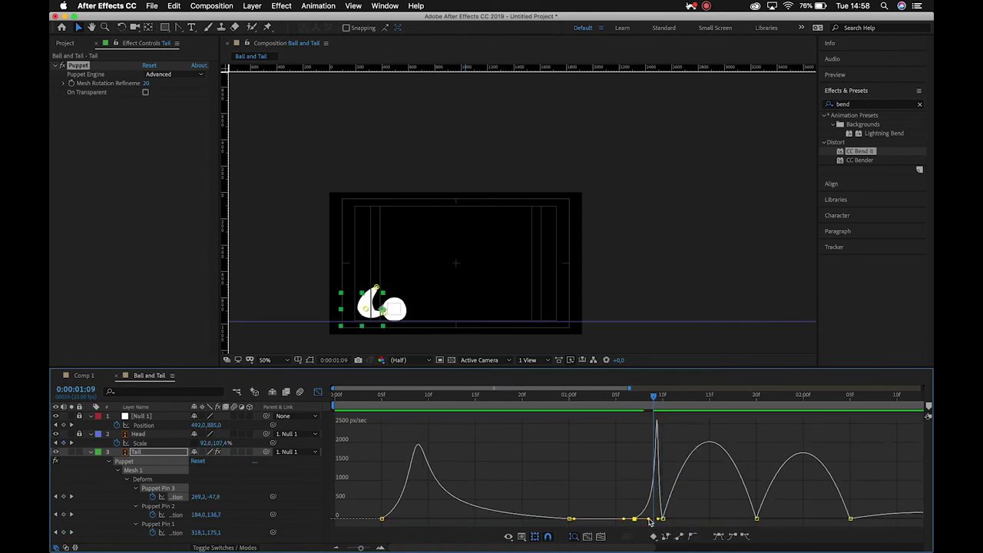
key(Page_Down)
key(Page_Down)
key(Page_Down)
key(Page_Down)
key(Page_Up)
key(Page_Up)
key(Page_Up)
key(Page_Up)
key(Page_Down)
key(Page_Down)
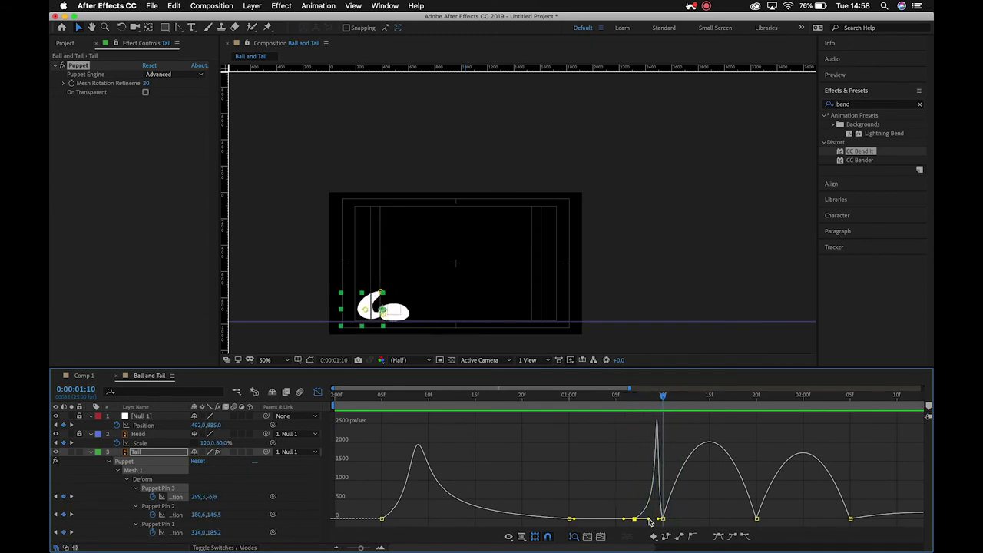
- Lengthen the ease into Puppet Pin 3's 0:00:01:20 keyframe so its speed peaks around 0:00:01:13
key(Page_Down)
key(Page_Down)
key(Page_Down)
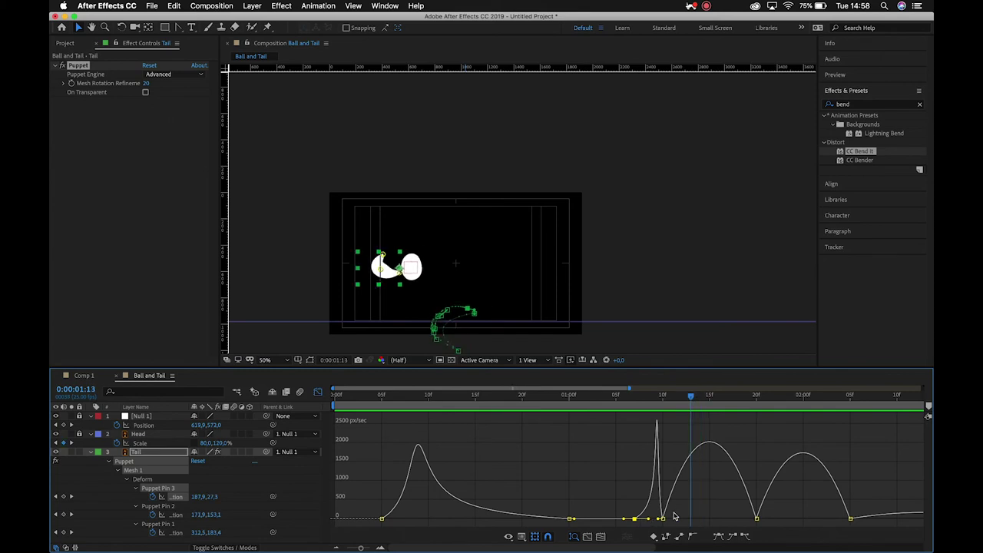
click(662, 520)
drag(756, 520, 683, 522)
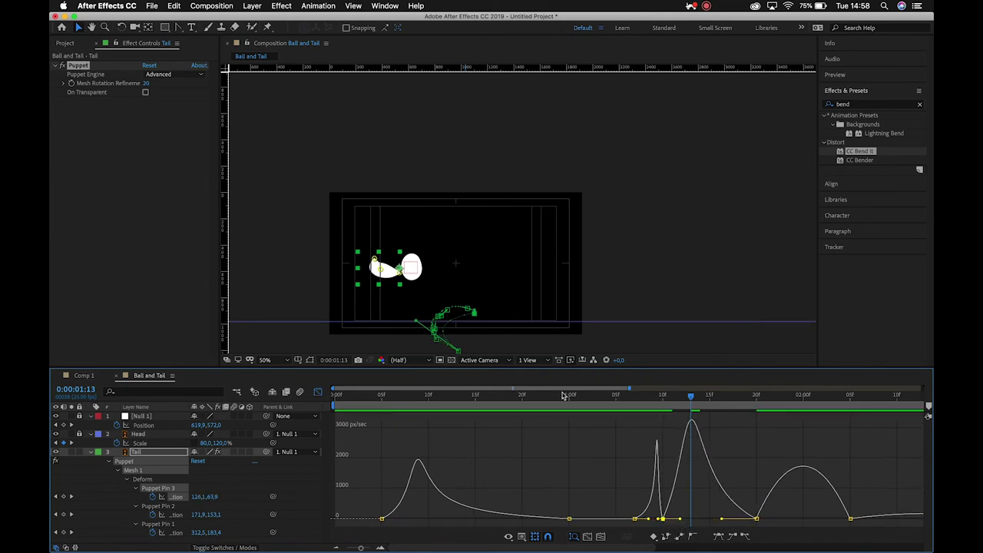
- Pull the tip pin's motion path handle between 0:00:01:10 and 0:00:01:20 outward to widen the tail's arc during the jump
drag(416, 323, 416, 302)
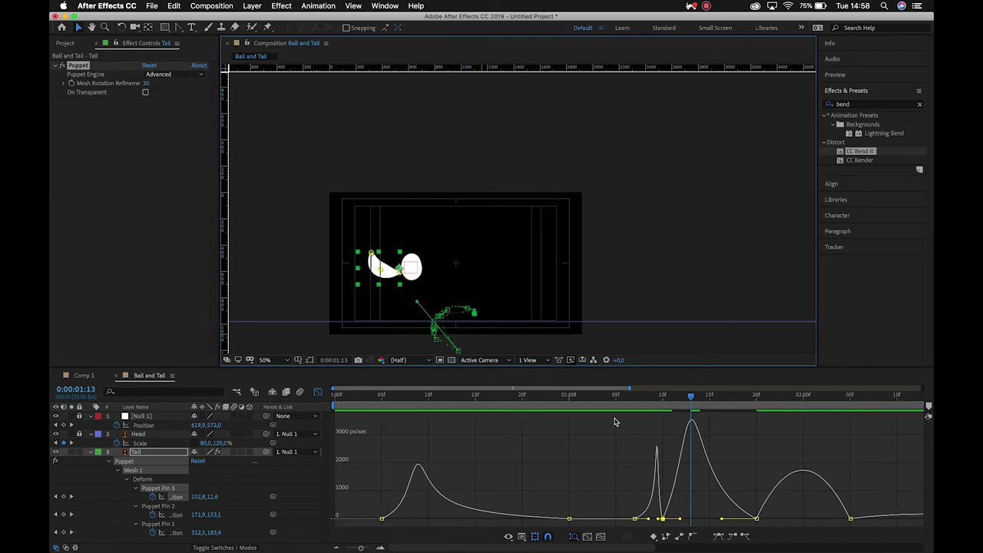
drag(698, 389, 709, 426)
drag(435, 279, 410, 305)
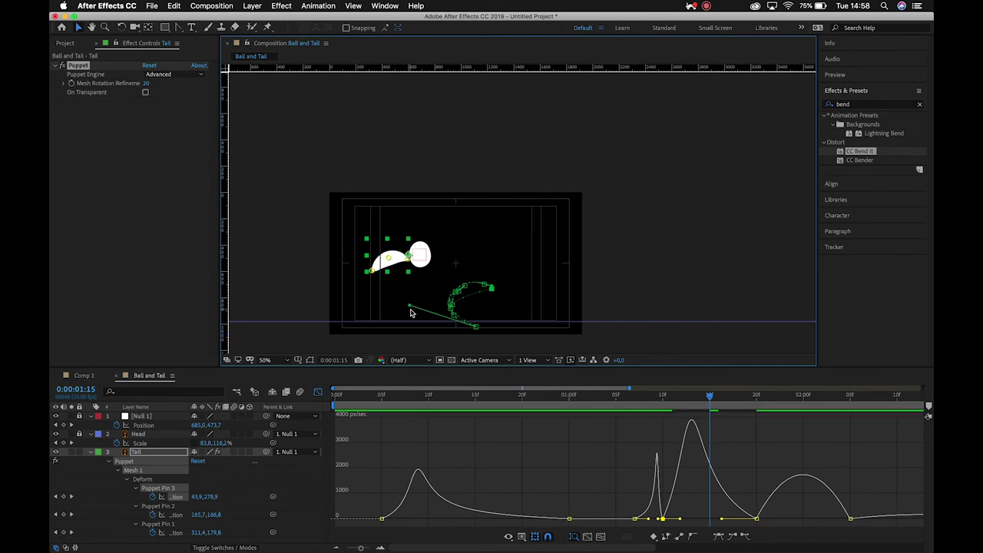
- Lengthen the ease out of Puppet Pin 3's 0:00:01:20 keyframe so its speed peaks around 0:00:02:03, and preview the motion
key(space)
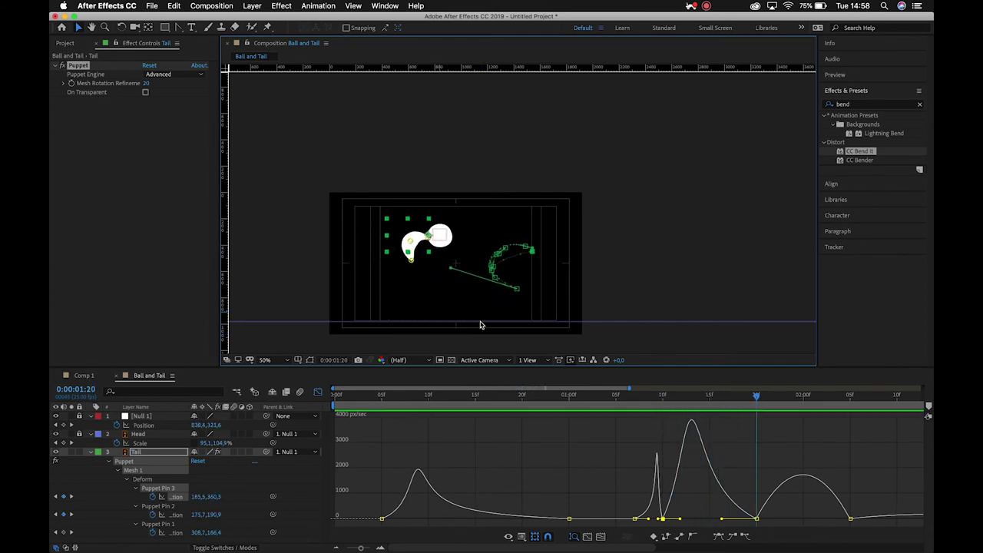
scroll(688, 475, right, 3)
drag(651, 400, 742, 413)
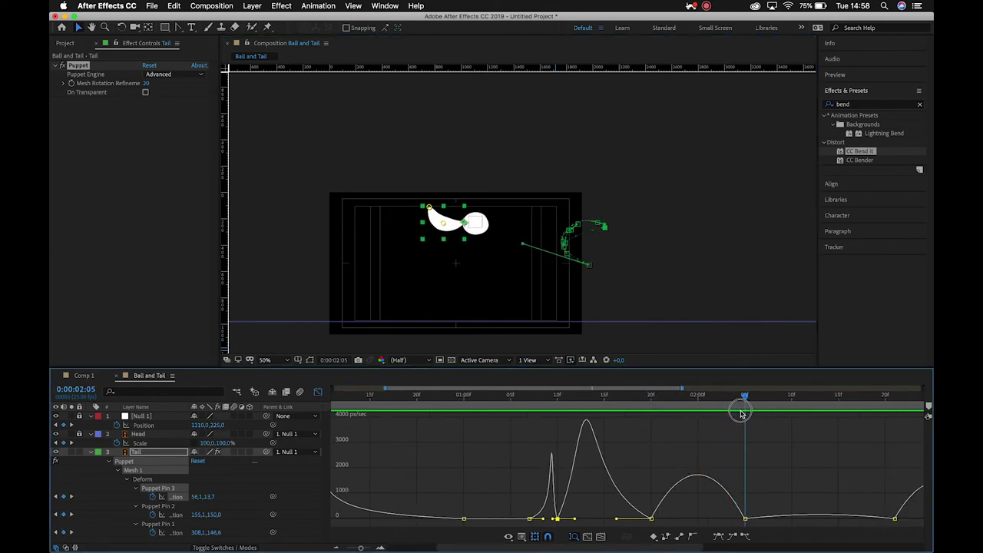
click(651, 518)
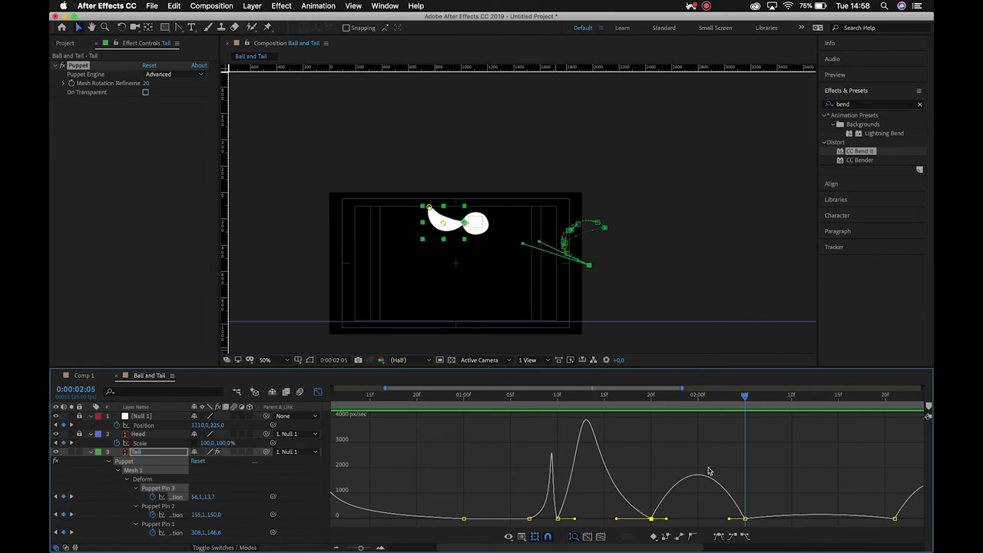
drag(747, 404, 652, 404)
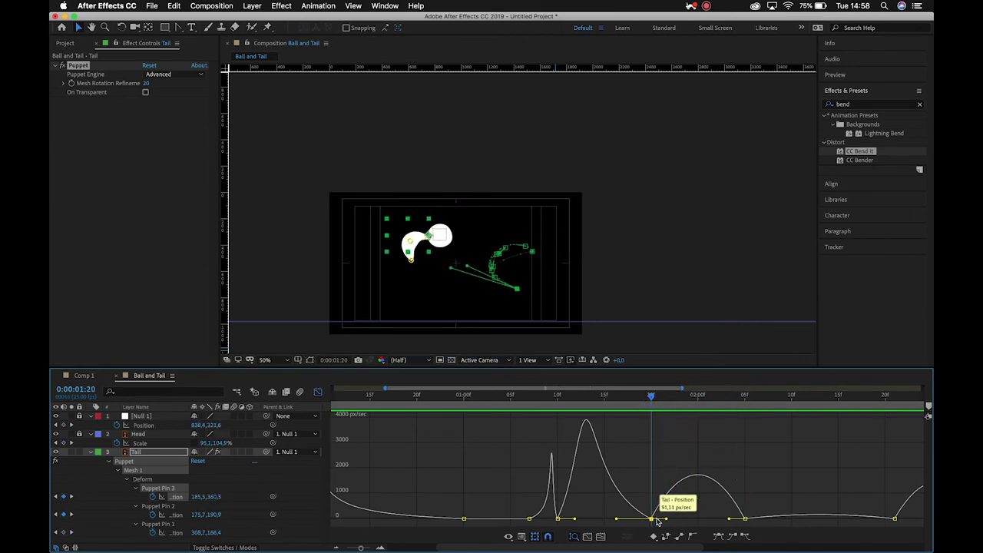
drag(667, 520, 711, 524)
key(space)
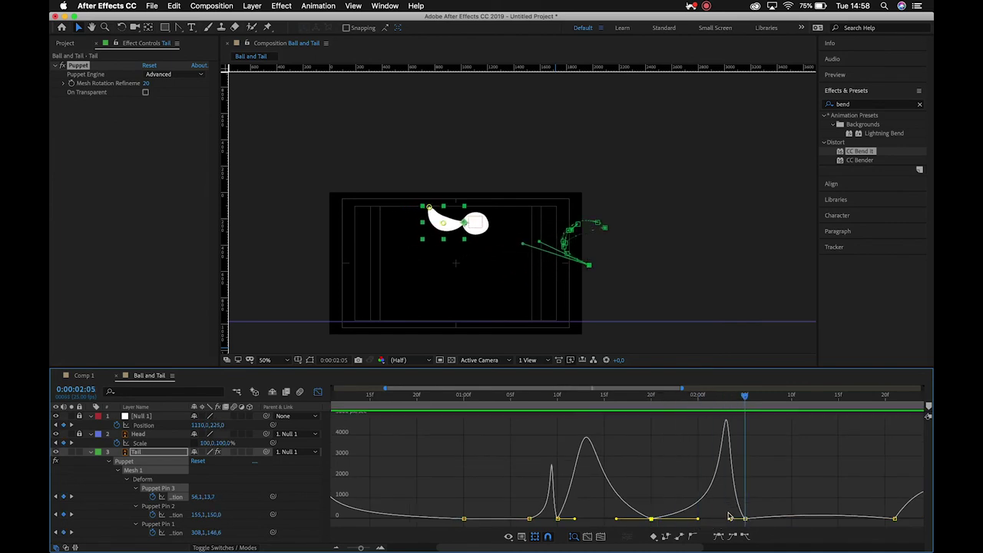
- Shift the 0:00:02:05 keyframes of all three puppet pins to 0:00:02:07 so the tail follows the head with a delay
click(318, 392)
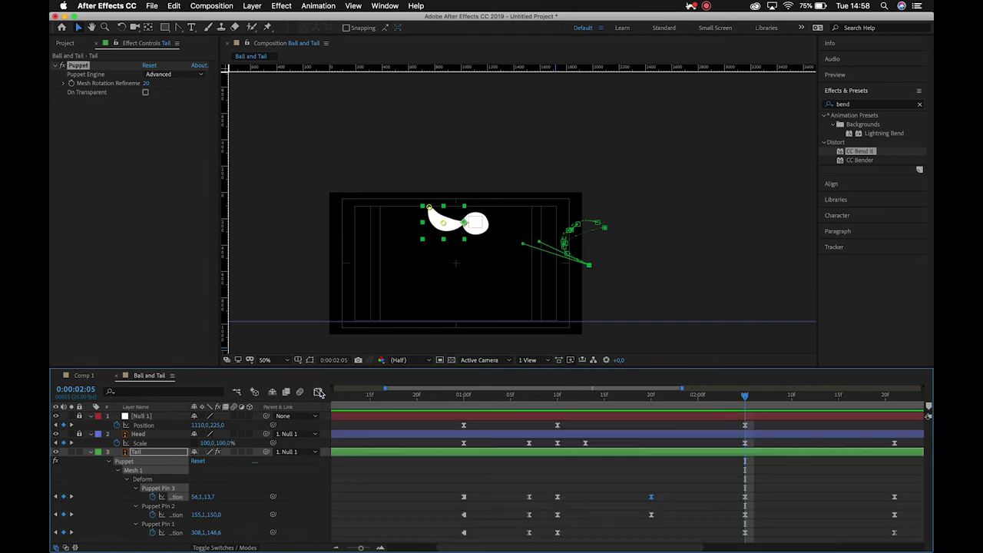
drag(729, 488, 753, 537)
drag(753, 500, 770, 500)
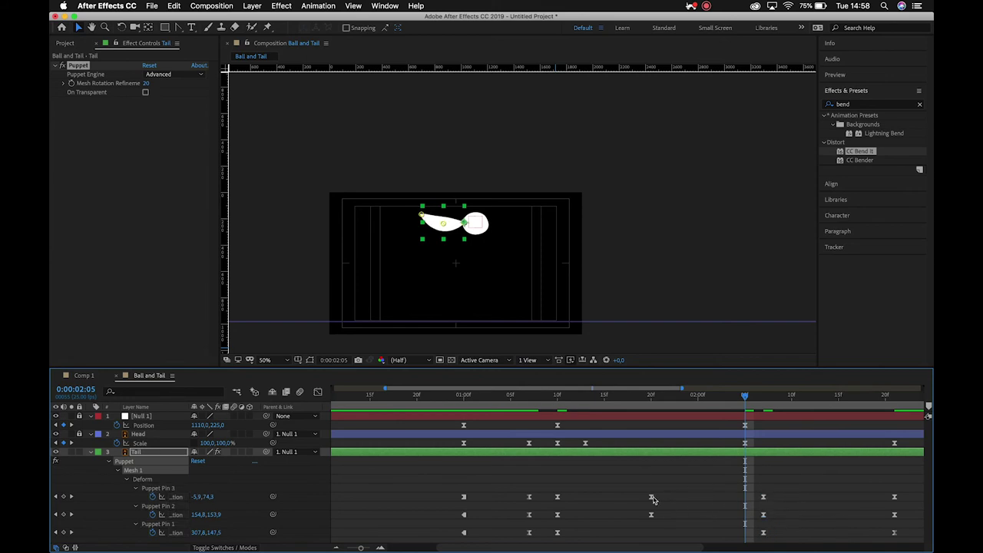
- Lengthen the ease out of Puppet Pin 3's 0:00:02:07 keyframe so its speed peaks around 0:00:02:18, and preview the motion
click(652, 499)
click(318, 393)
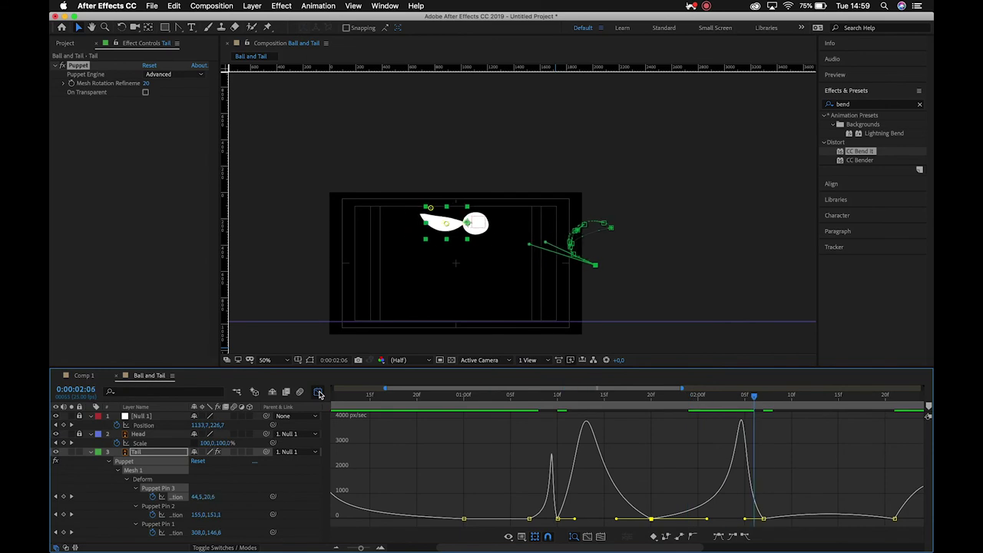
scroll(708, 473, right, 5)
click(636, 520)
drag(636, 522, 710, 524)
key(space)
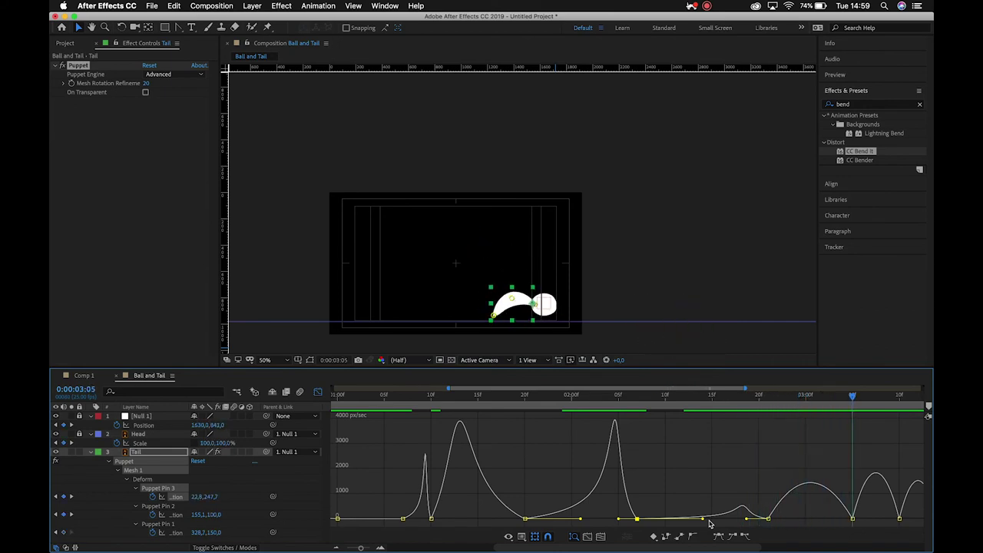
- Lengthen the ease out of Puppet Pin 3's 0:00:02:21 keyframe so its speed peaks around 0:00:03:03
click(768, 520)
drag(795, 523, 832, 483)
scroll(658, 505, right, 5)
- Lengthen the ease into Puppet Pin 3's 0:00:03:10 keyframe so its speed peaks around 0:00:03:08, and preview the landing
click(729, 520)
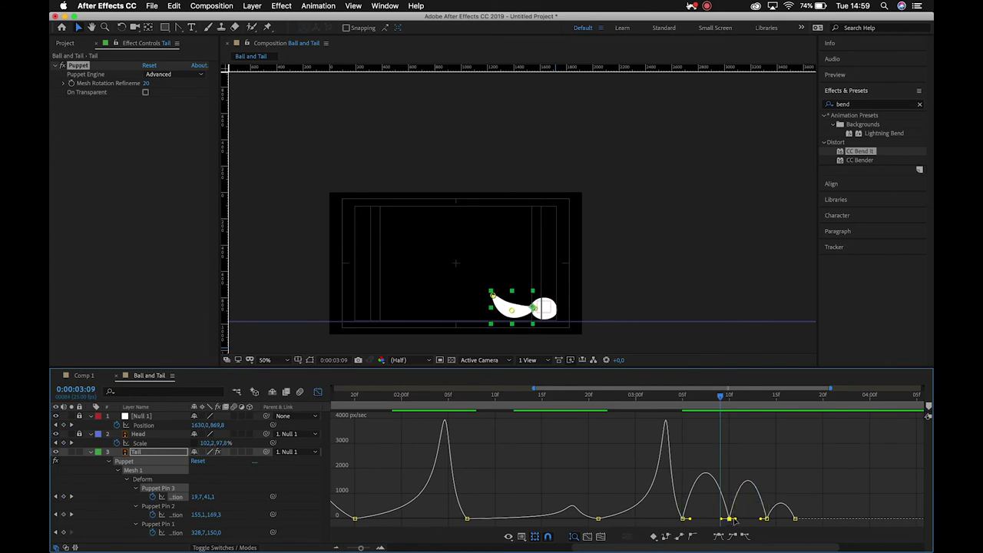
drag(722, 522, 707, 520)
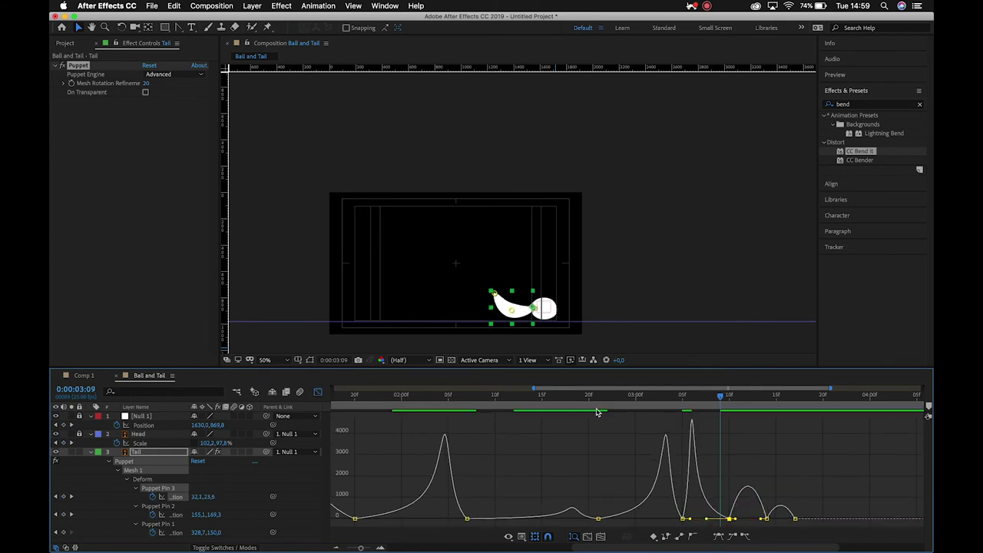
click(590, 397)
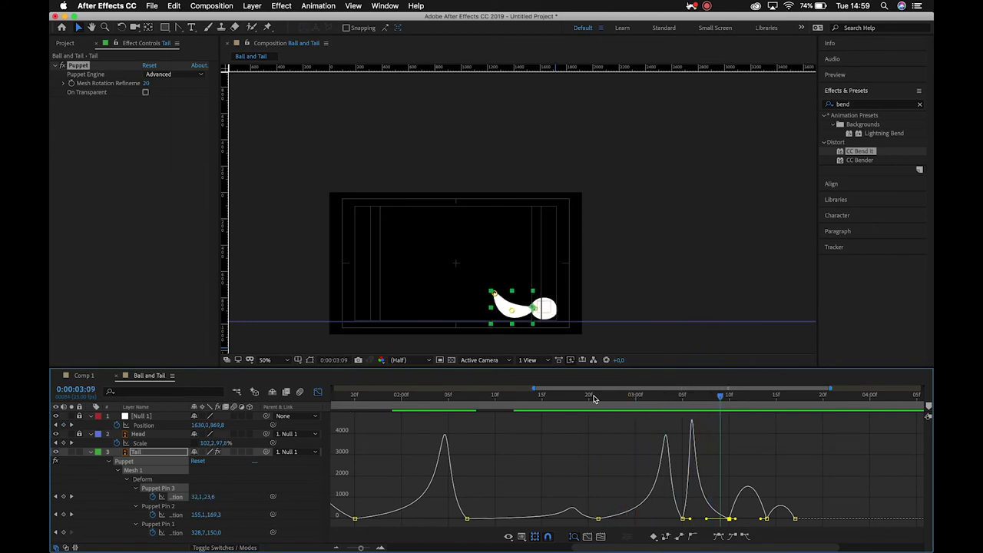
mouse_move(709, 518)
mouse_down()
mouse_move(724, 521)
mouse_move(697, 522)
mouse_move(720, 524)
mouse_up()
key(space)
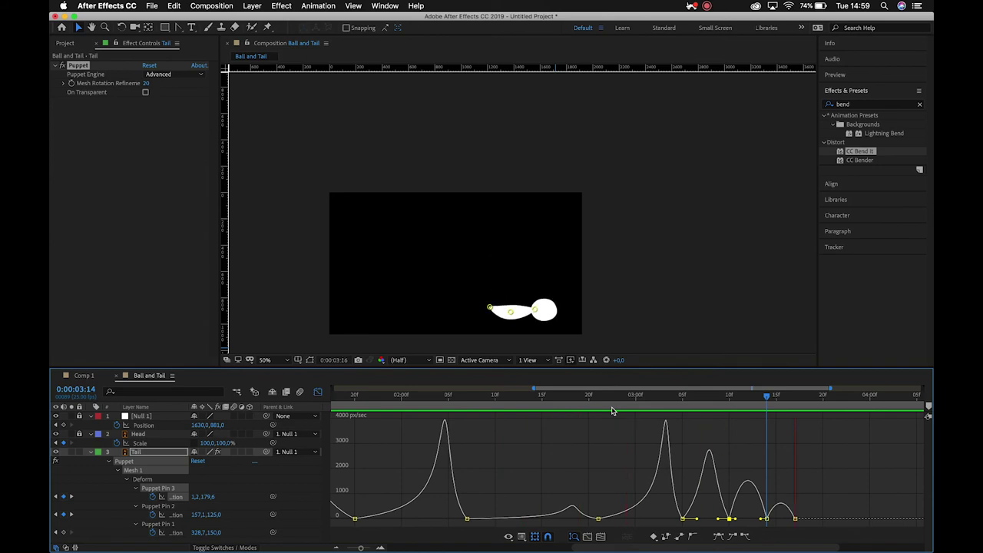
key(space)
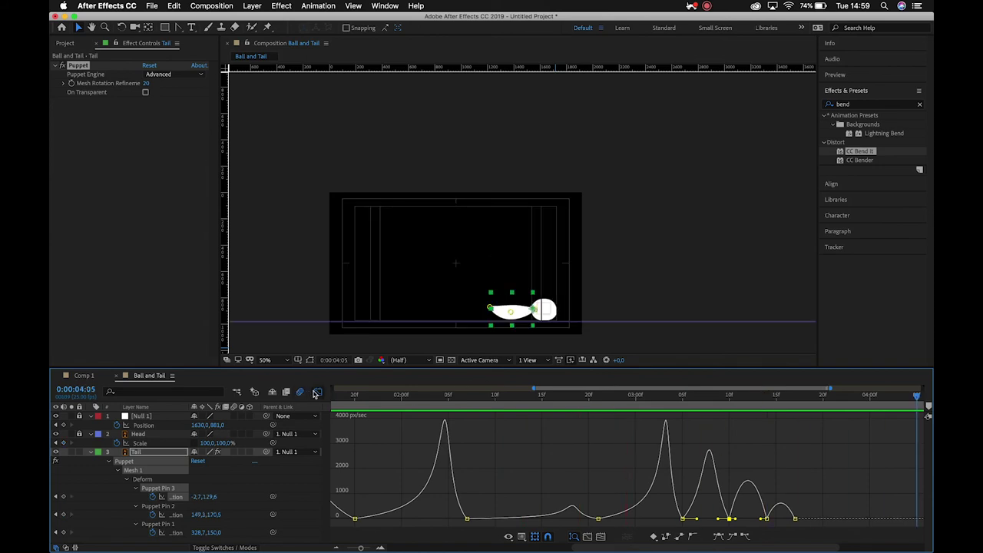
- Soften the tail's bend at 0:00:03:05 and 0:00:03:10 by repositioning its tip and middle puppet pins
click(300, 393)
drag(716, 397, 678, 422)
drag(493, 315, 524, 315)
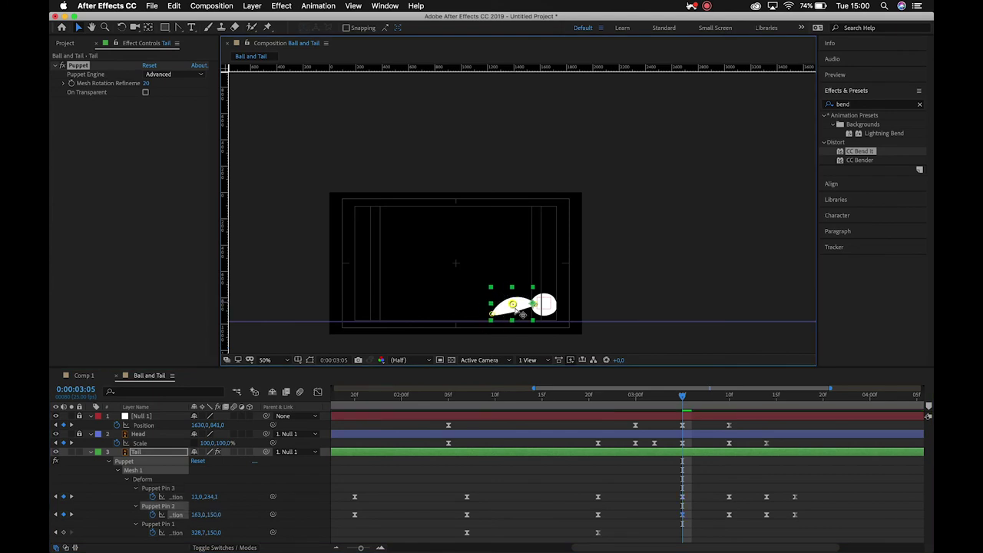
drag(685, 403, 729, 408)
drag(495, 294, 517, 319)
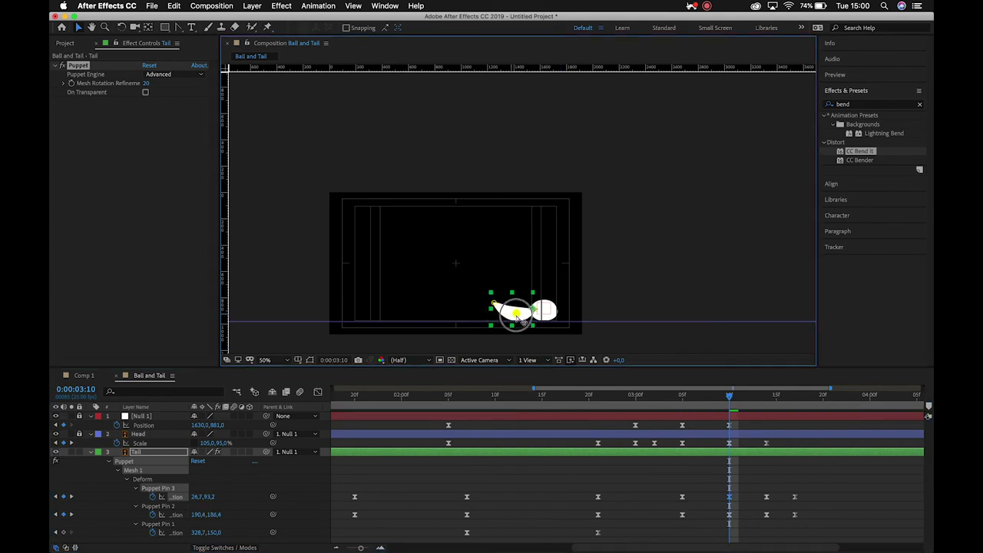
- Adjust the tail's middle and tip pins at 0:00:03:14, and settle it nearly straight at 0:00:03:17
drag(730, 403, 766, 403)
click(517, 310)
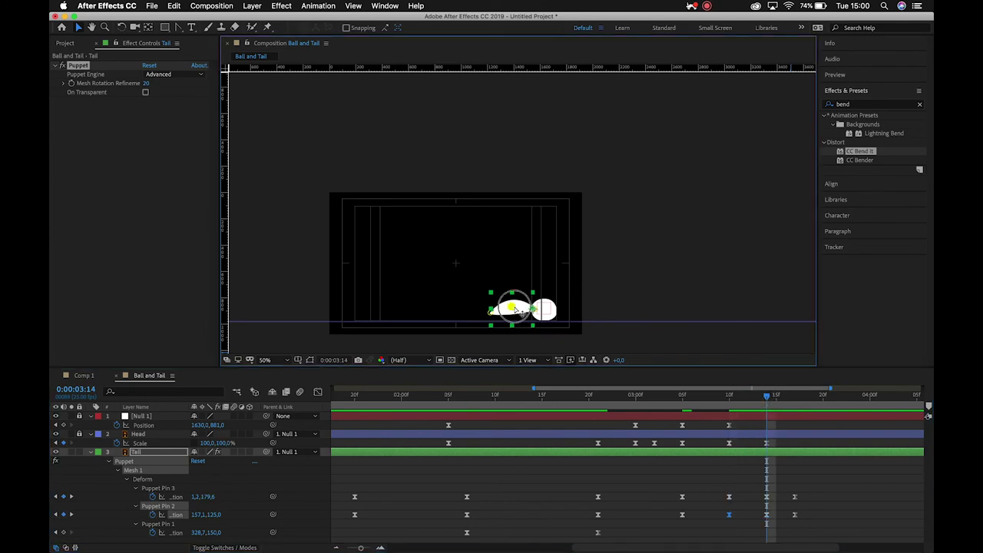
drag(516, 311, 492, 316)
drag(772, 405, 795, 400)
drag(496, 315, 518, 314)
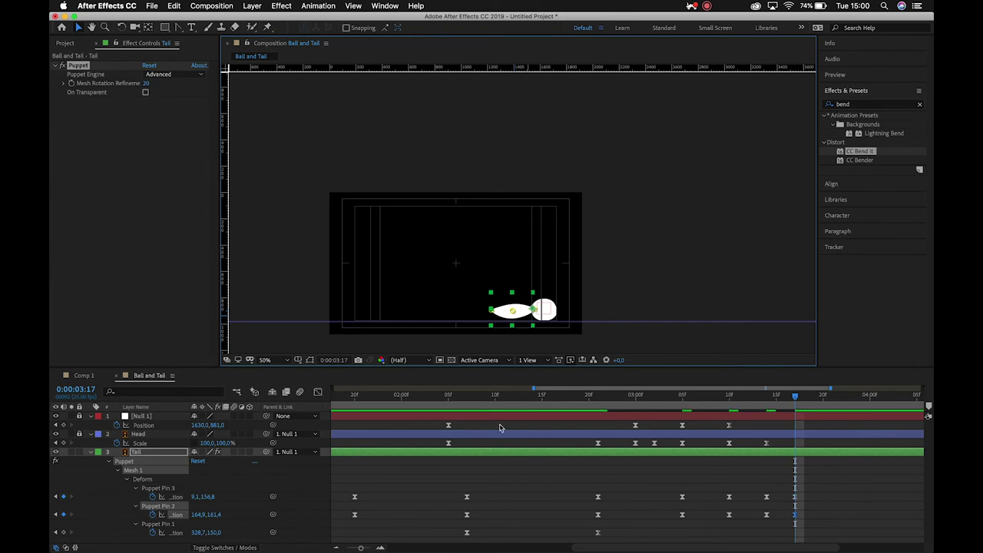
- Shape Puppet Pin 2's speed between 0:00:00:05 and 0:00:01:00 to peak around 0:00:00:09, matching Puppet Pin 3's curve
drag(356, 395, 384, 419)
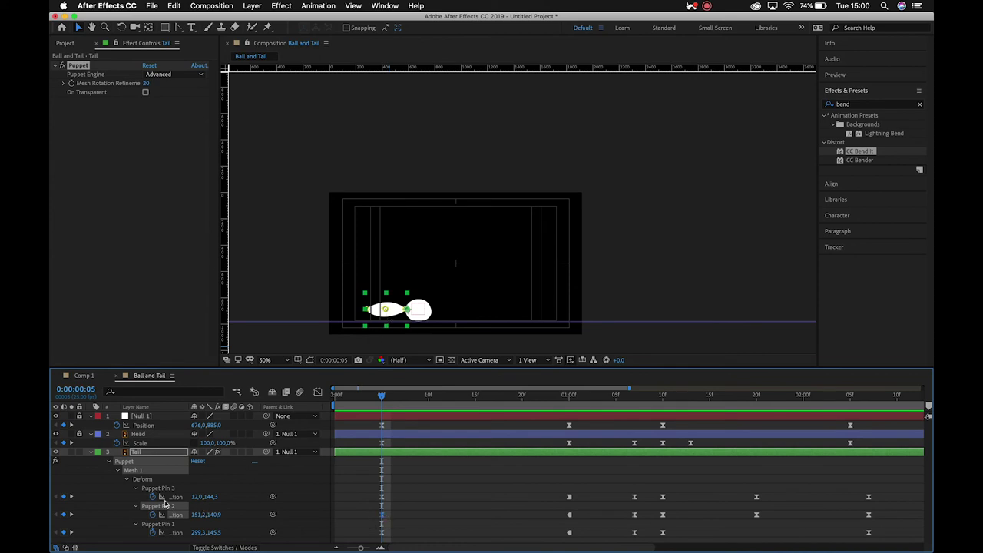
drag(361, 489, 408, 525)
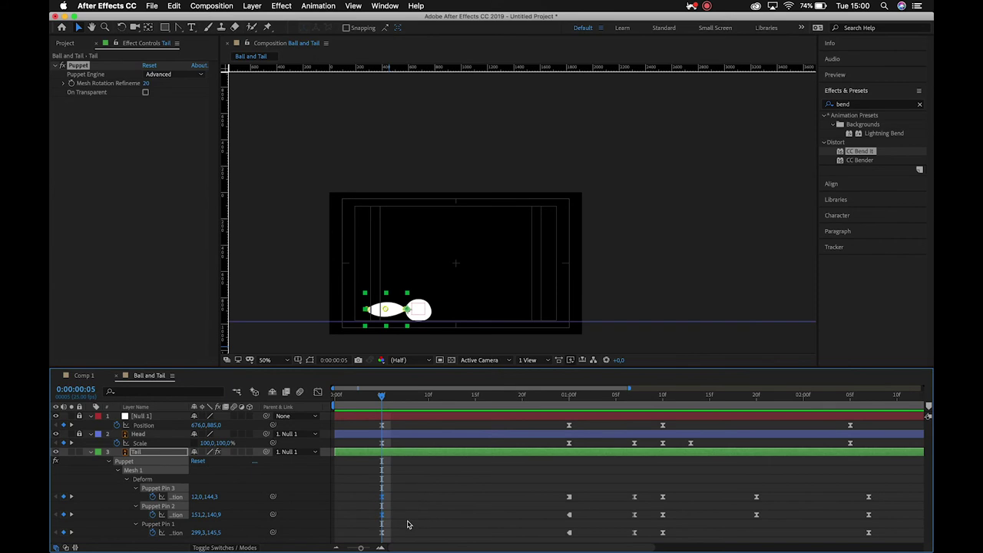
click(318, 392)
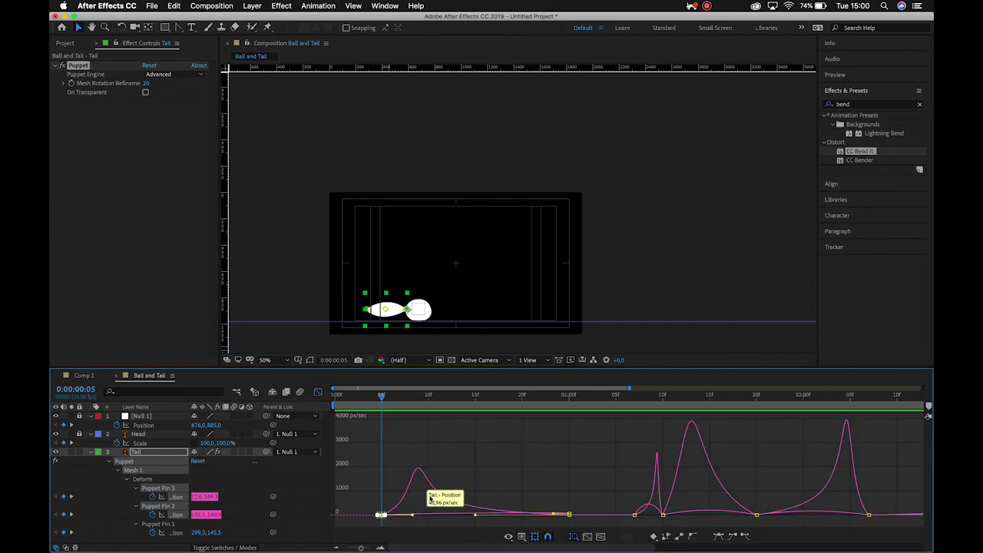
click(381, 547)
drag(758, 510, 555, 536)
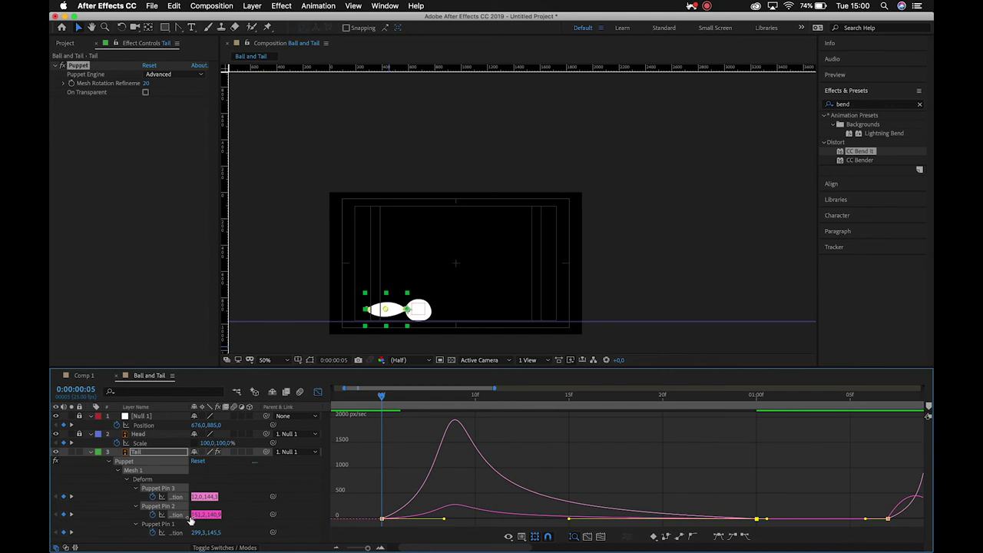
- Reshape Puppet Pin 2's eases between 0:00:01:07 and 0:00:01:20 so its speed peaks just before 0:00:01:10 and around 0:00:01:13
scroll(563, 470, right, 5)
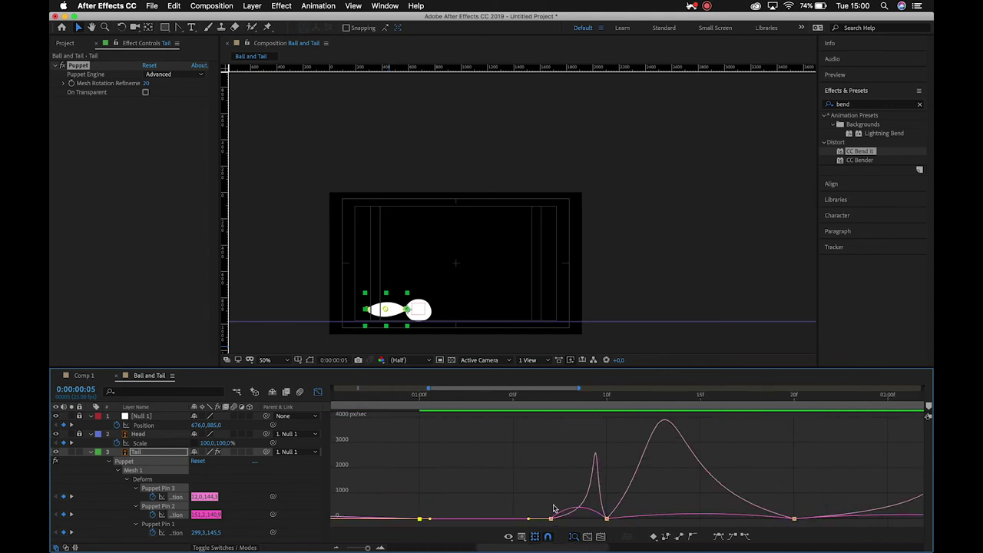
drag(560, 520, 581, 522)
click(617, 519)
drag(765, 520, 724, 520)
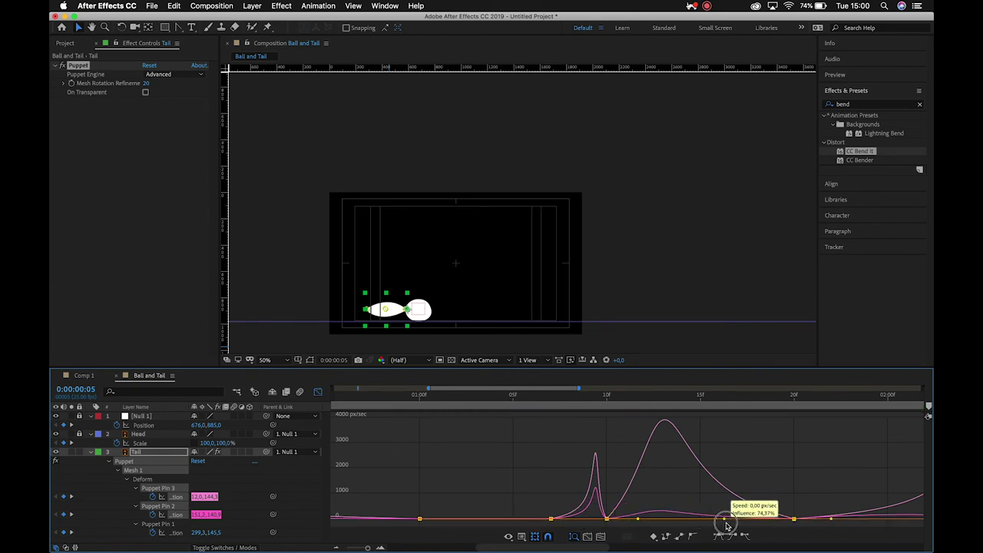
click(656, 519)
- Lengthen the ease out of Puppet Pin 2's 0:00:01:20 keyframe so its speed peaks just before 0:00:02:05
scroll(671, 517, right, 5)
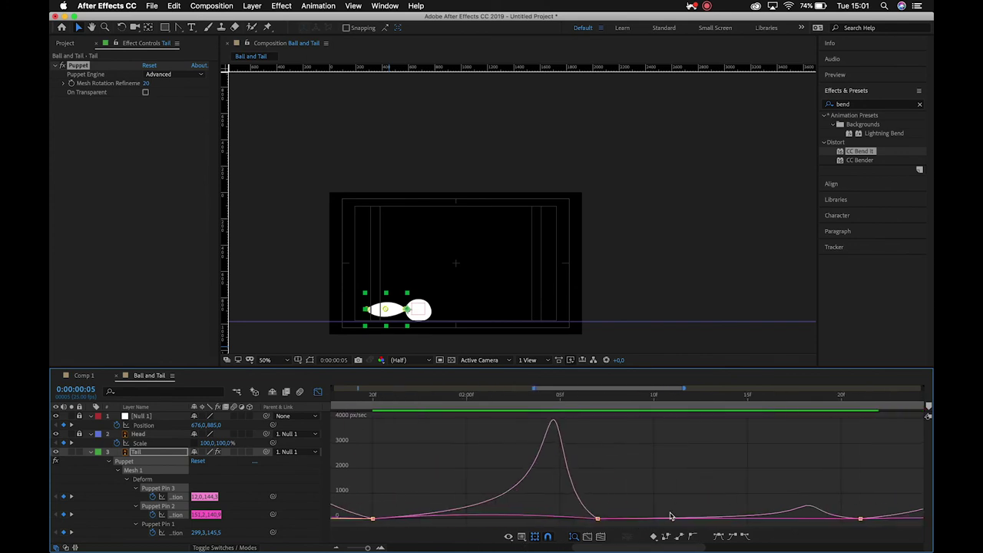
drag(378, 520, 476, 520)
scroll(677, 505, right, 3)
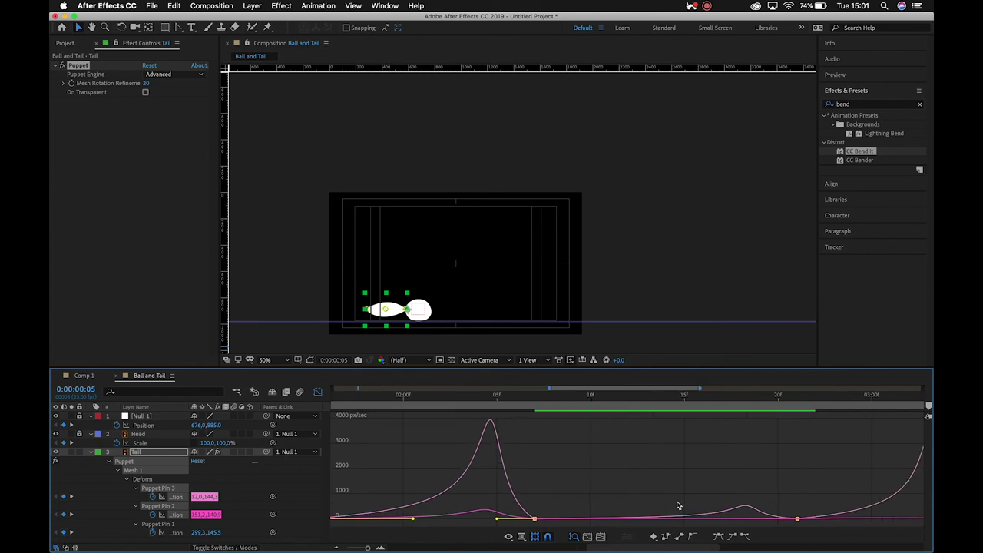
- Lengthen the ease out of Puppet Pin 2's 0:00:02:07 keyframe to match Puppet Pin 3's curve
click(535, 521)
scroll(591, 513, right, 7)
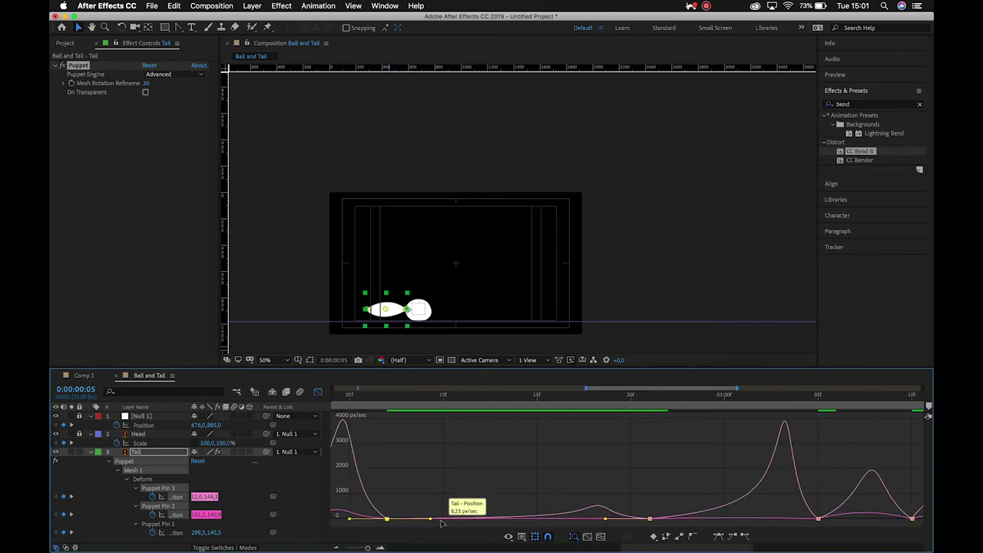
drag(431, 519, 614, 521)
- Reshape Puppet Pin 2's eases after 0:00:02:21 so its speed peaks around 0:00:03:03 and 0:00:03:08, and preview the animation
scroll(638, 513, right, 10)
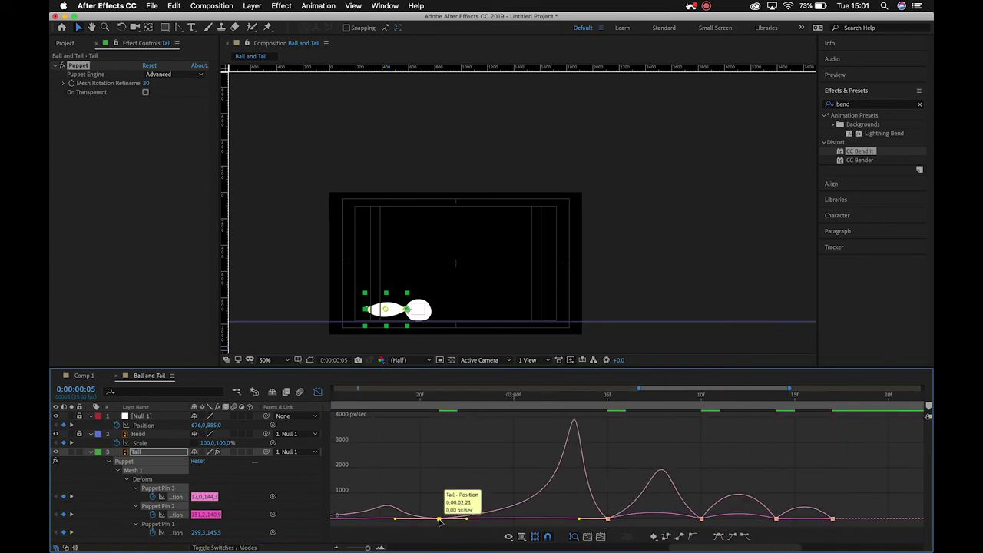
scroll(649, 510, right, 3)
click(550, 519)
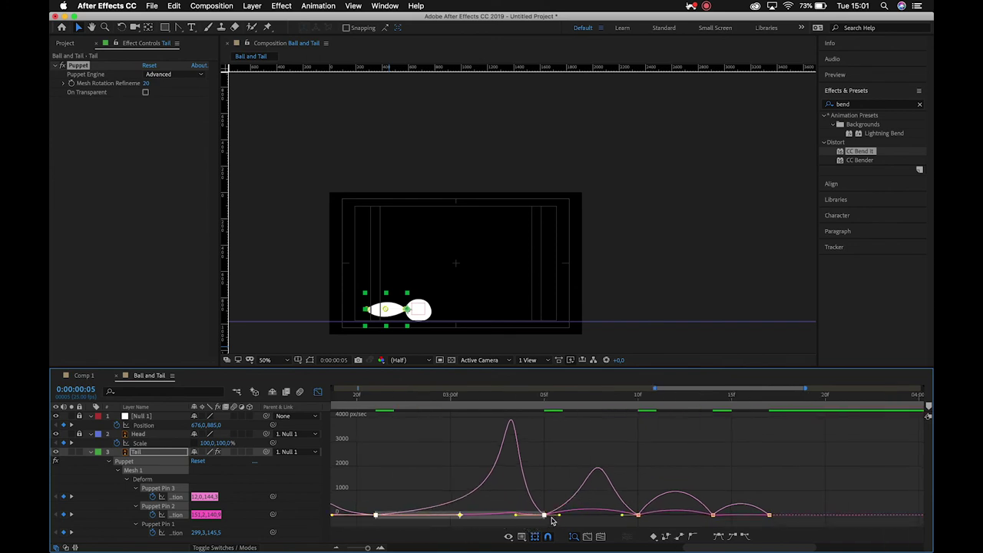
drag(563, 517, 707, 513)
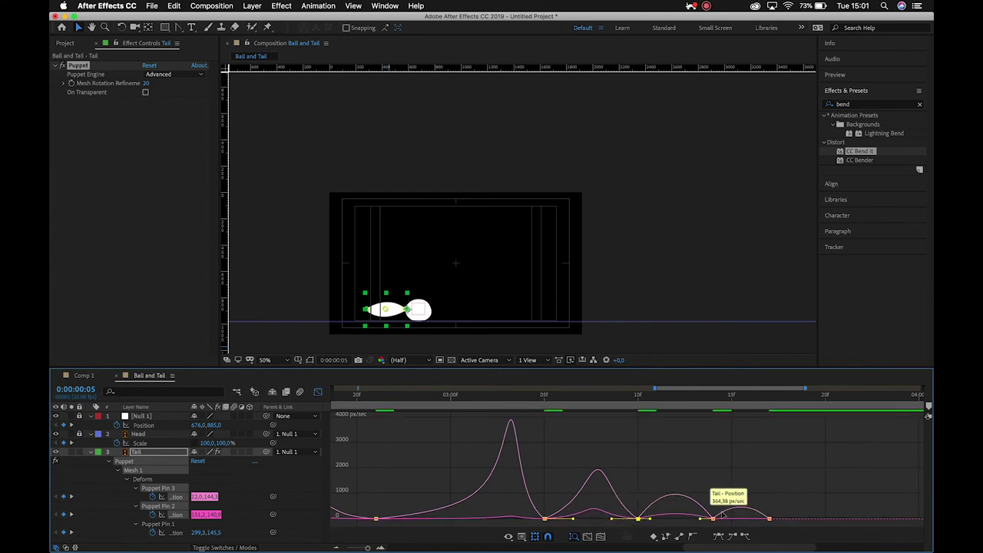
click(318, 393)
key(space)
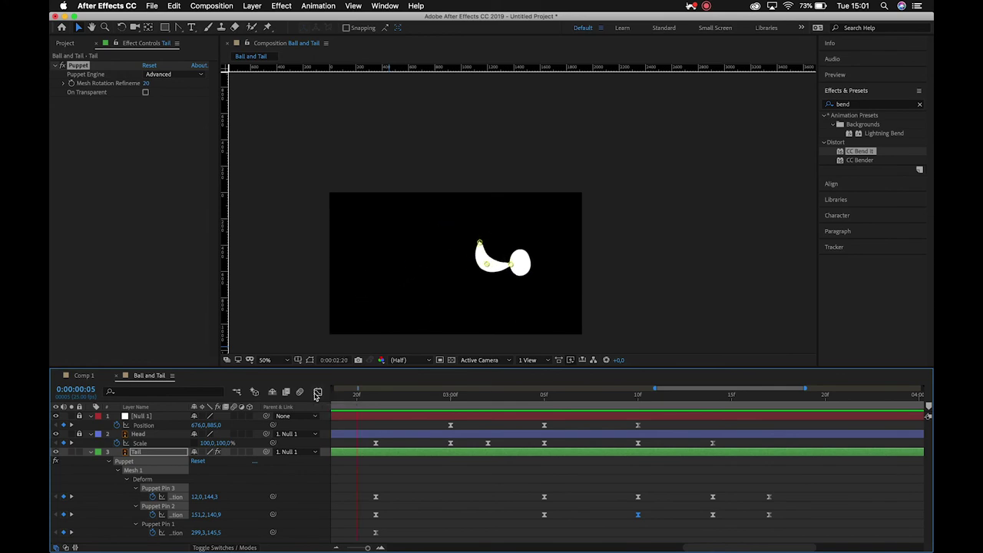
key(space)
- Keyframe Puppet Pin 3 at 0:00:02:03 by pulling the tail tip down and outward to about 25.6, 332.7
drag(396, 408, 487, 377)
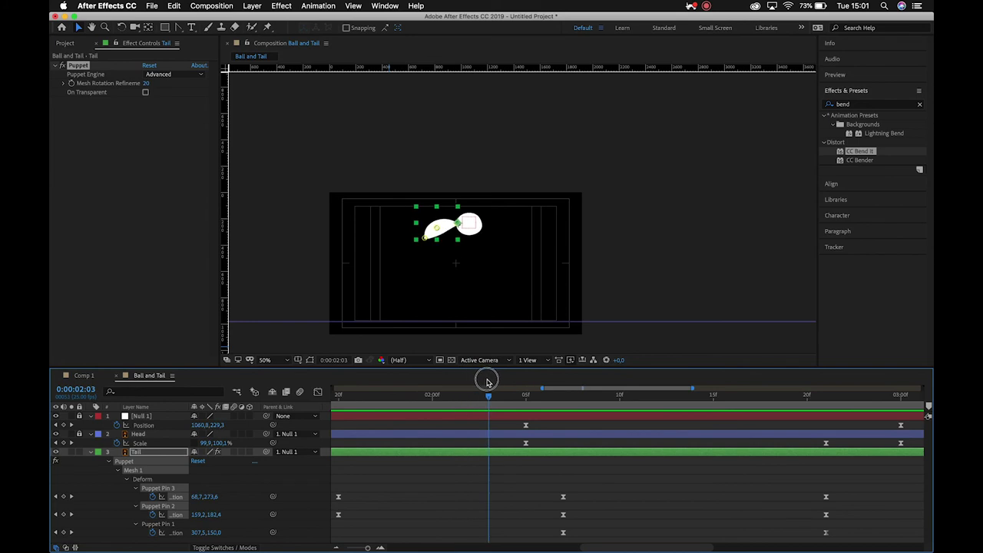
click(428, 240)
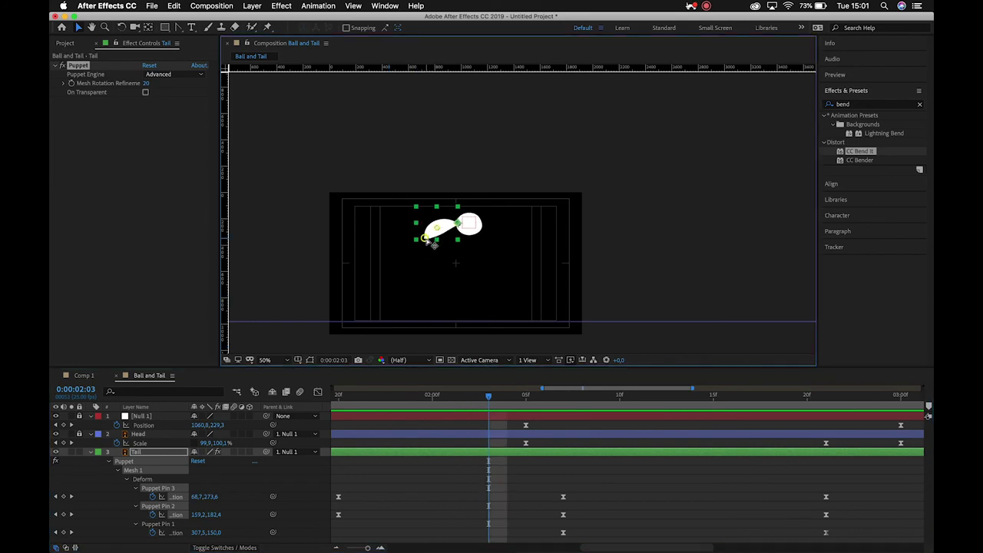
mouse_move(431, 244)
mouse_down()
mouse_move(421, 238)
mouse_move(428, 244)
mouse_up()
click(477, 492)
click(503, 474)
click(436, 239)
click(176, 489)
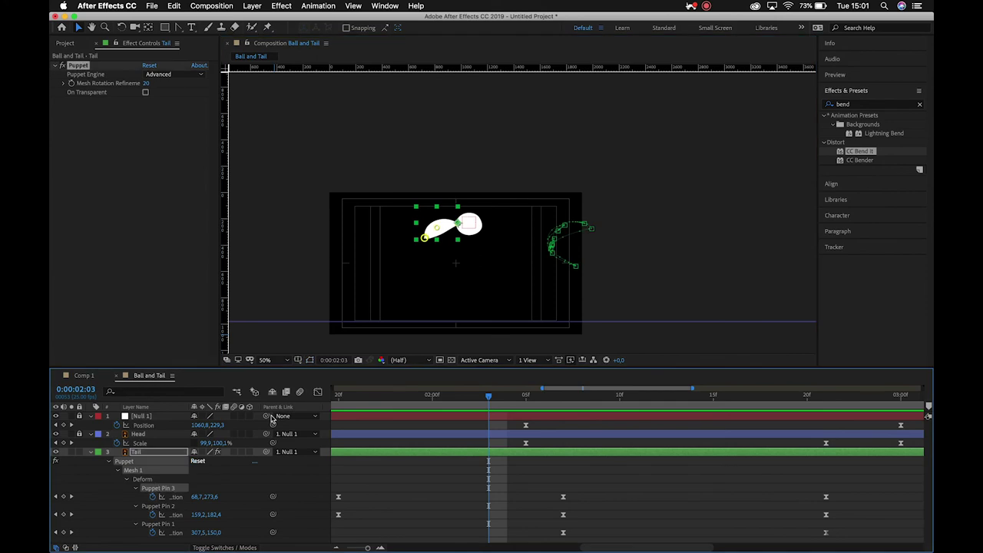
click(432, 240)
mouse_move(433, 243)
mouse_down()
mouse_move(423, 237)
mouse_move(427, 250)
mouse_up()
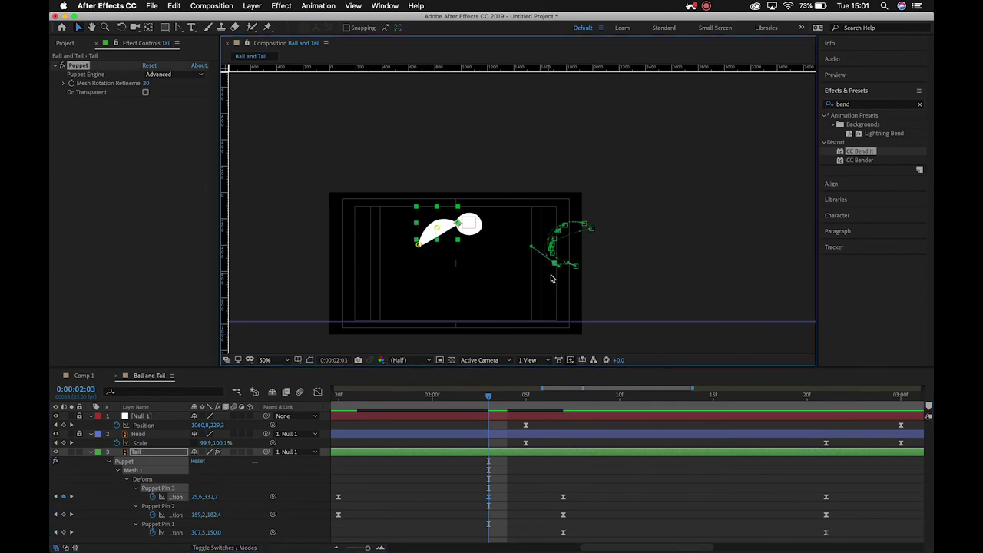
- Reshape the motion path handles of Puppet Pin 3 around the 0:00:02:03 keyframe to round out the tail tip's arc
scroll(561, 277, up, 2)
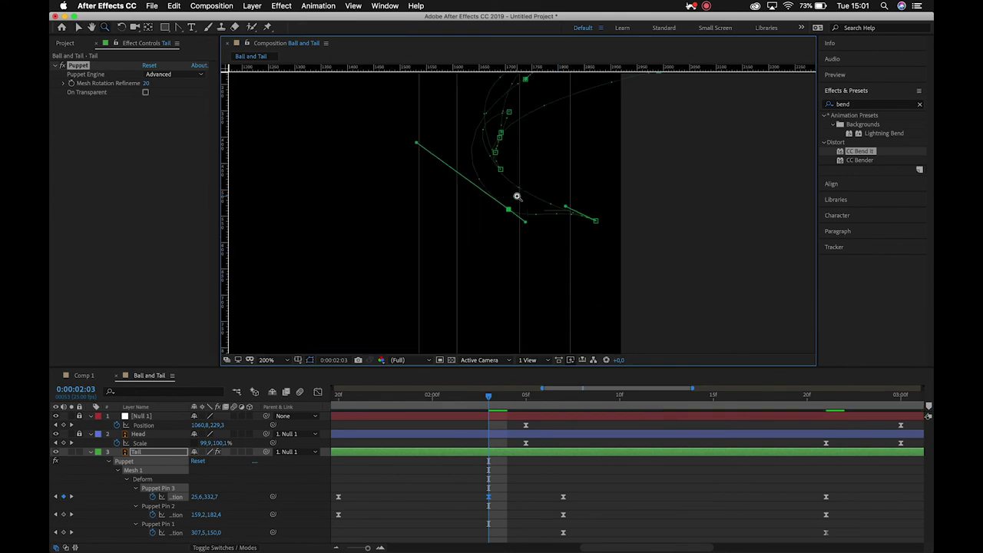
click(178, 28)
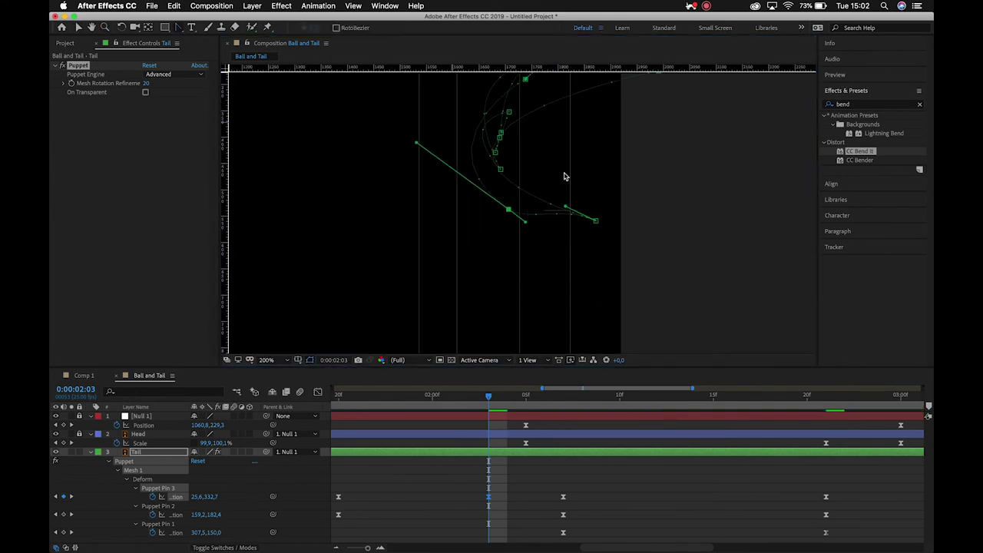
drag(566, 209, 556, 234)
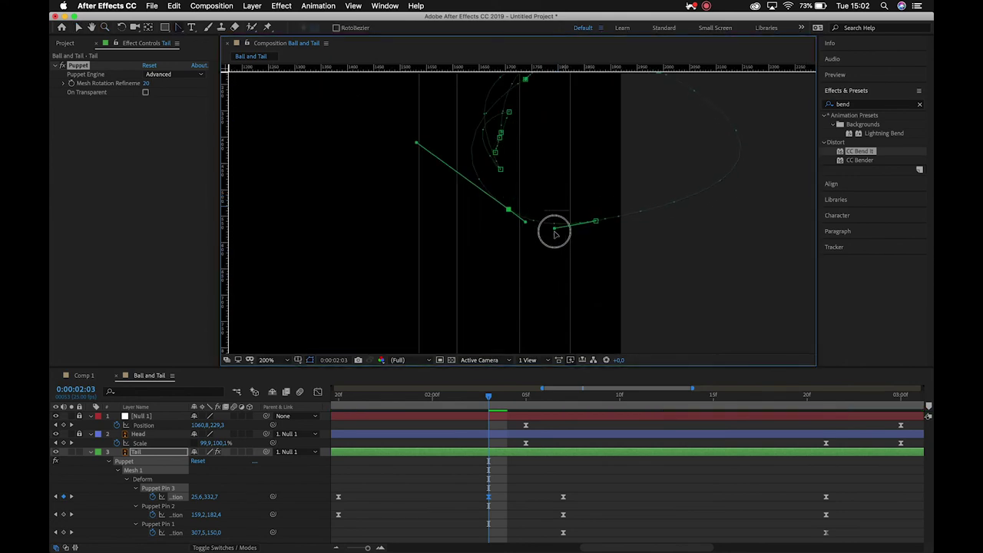
drag(590, 188, 593, 270)
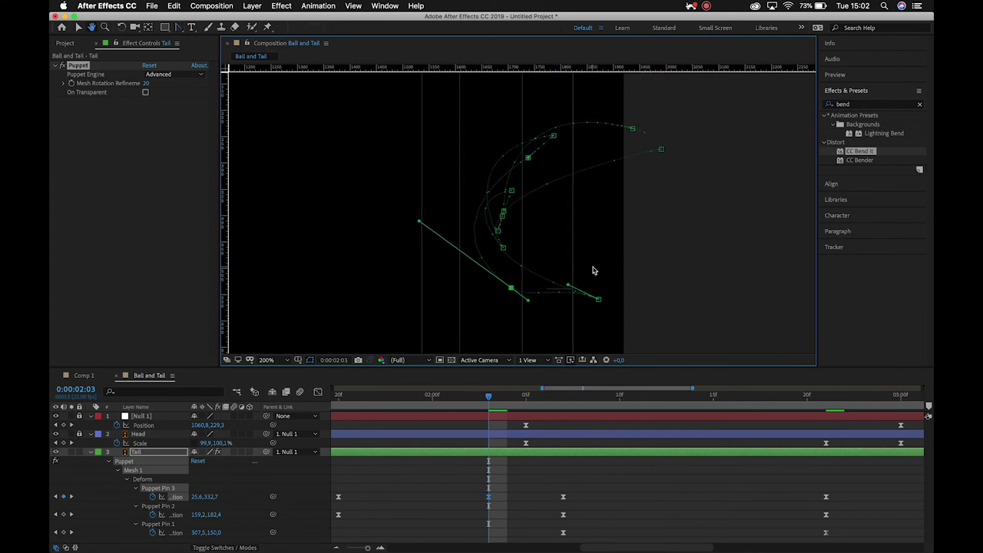
drag(528, 304, 568, 310)
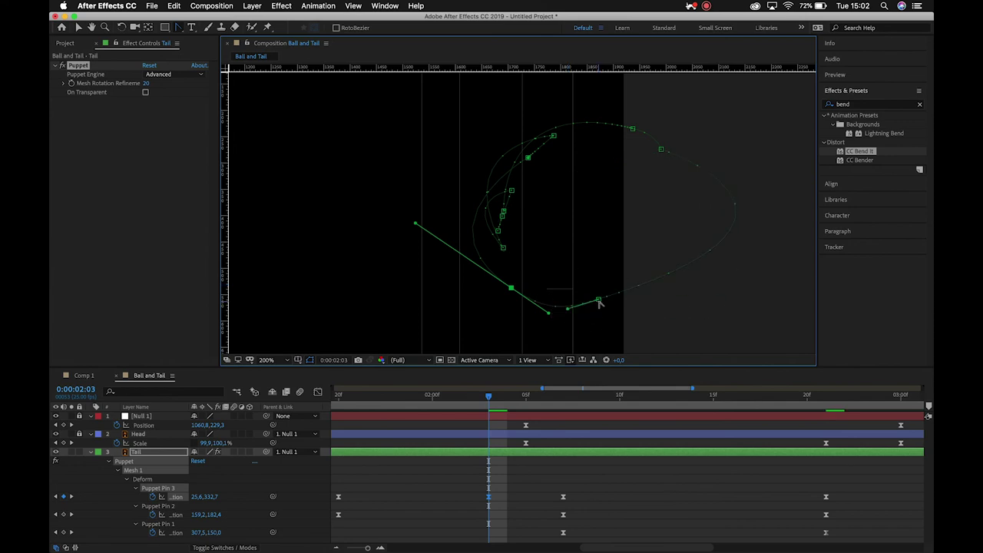
drag(626, 278, 460, 186)
drag(577, 326, 551, 326)
drag(726, 213, 435, 221)
scroll(512, 235, down, 4)
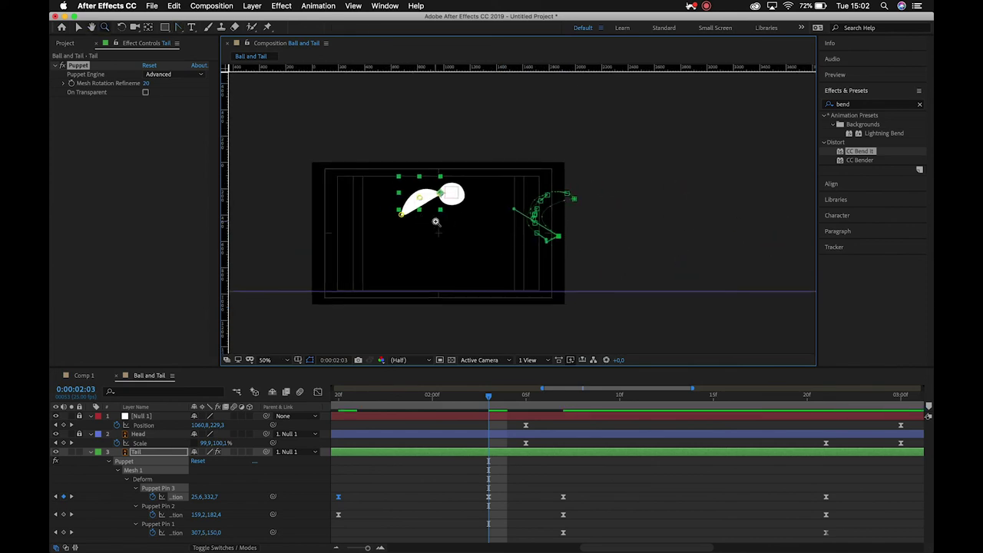
- Examine the tail's motion frame by frame through the whole jump and landing, and play back the animation
key(Page_Up)
key(Page_Up)
key(Page_Up)
key(Page_Up)
key(Page_Up)
key(Page_Up)
key(Page_Up)
key(Page_Up)
key(Page_Up)
key(Page_Up)
key(Page_Up)
key(Page_Down)
key(Page_Down)
key(Page_Down)
key(Page_Down)
key(Page_Down)
key(Page_Down)
key(Page_Down)
key(Page_Down)
key(Page_Down)
key(Page_Down)
key(Page_Down)
key(Page_Down)
key(Page_Down)
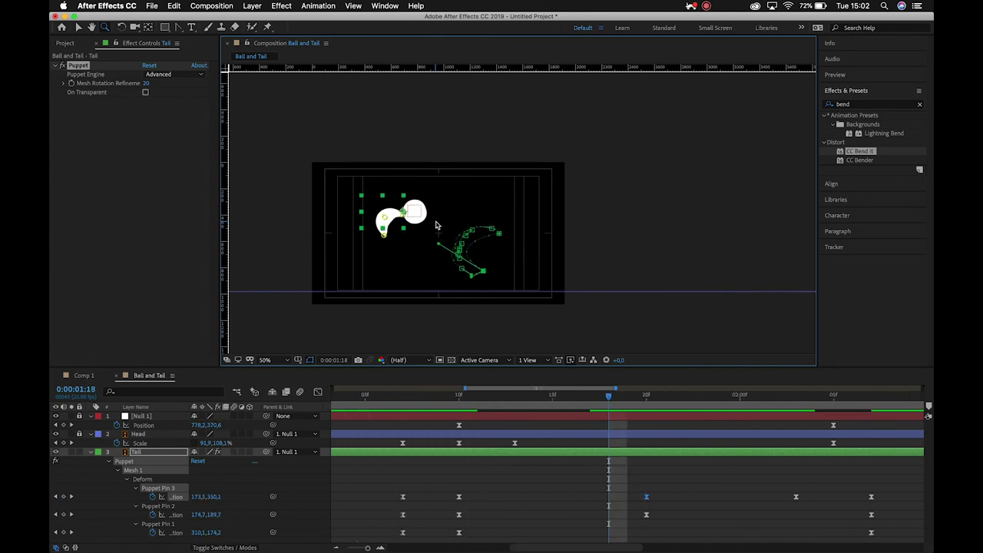
key(Page_Down)
key(Page_Down)
key(Page_Down)
key(Page_Down)
key(Page_Down)
key(Page_Down)
key(Page_Down)
key(Page_Down)
key(Page_Down)
key(Page_Down)
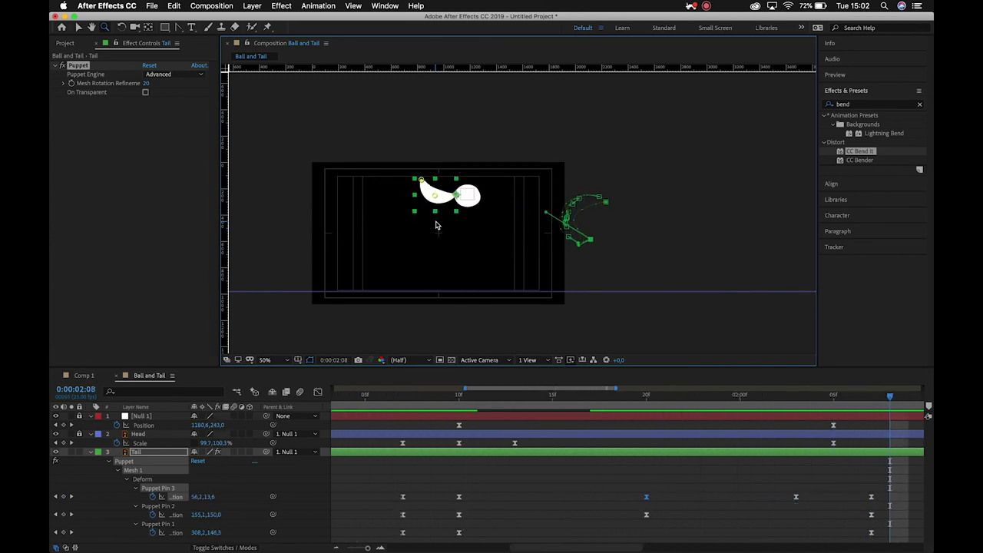
key(Page_Down)
key(Page_Down)
key(Page_Down)
key(Page_Down)
key(Page_Down)
key(Page_Down)
key(Page_Down)
key(Page_Down)
key(Page_Down)
key(Page_Down)
key(Page_Down)
key(Page_Down)
key(Page_Down)
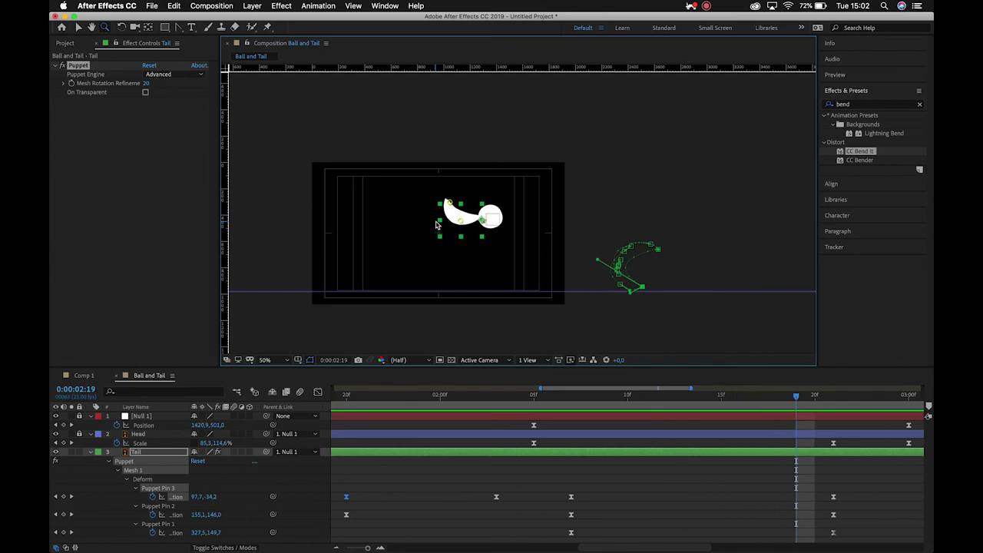
key(Page_Down)
key(Page_Down)
key(Page_Down)
key(Page_Down)
key(Page_Down)
key(Page_Down)
key(Page_Down)
key(Page_Down)
key(Page_Down)
key(Page_Down)
key(Page_Down)
key(Page_Down)
key(Page_Down)
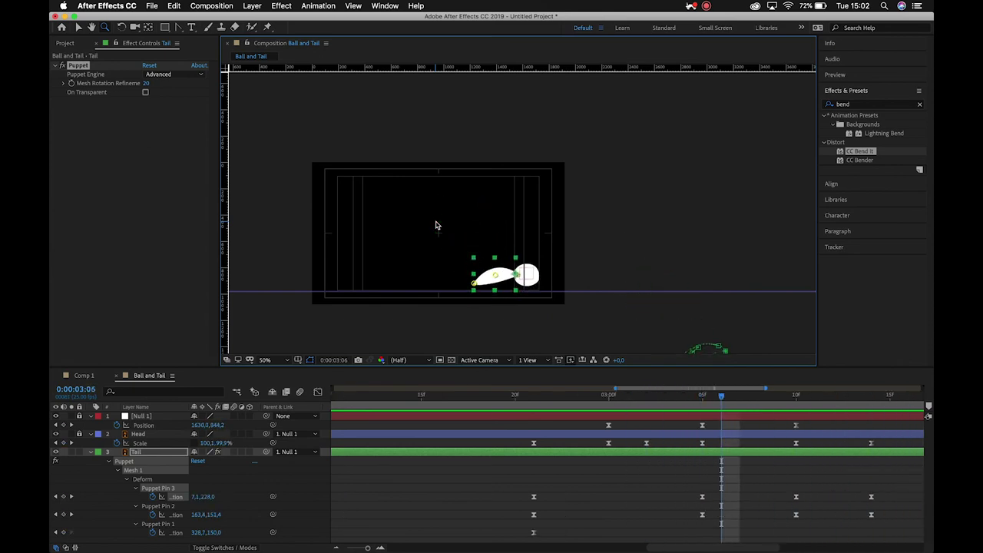
key(Page_Down)
key(space)
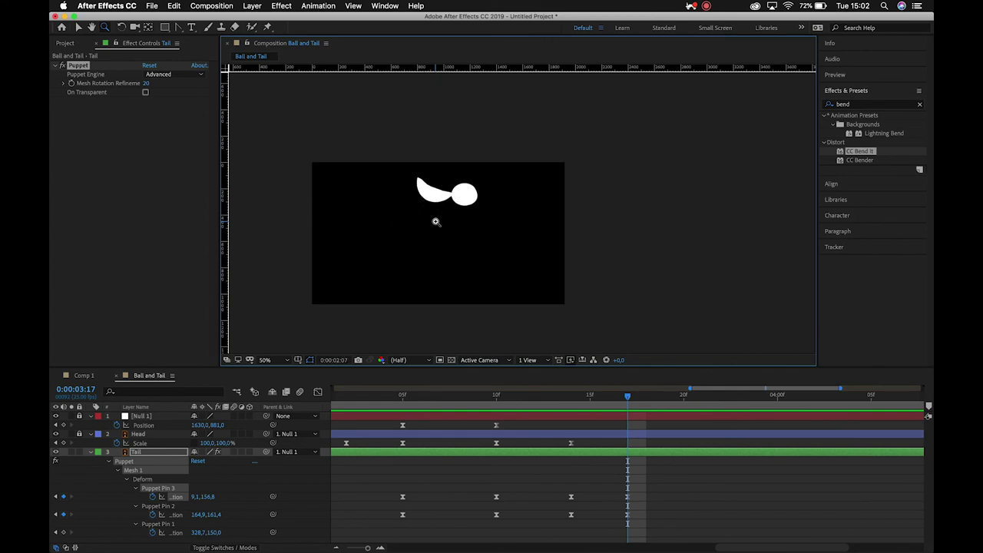
key(space)
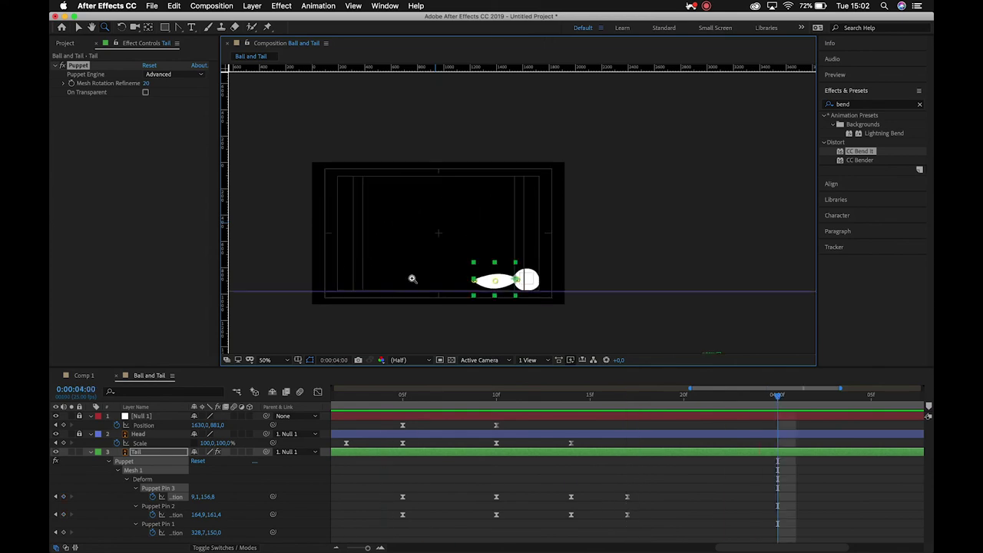
- Unlock the Null 1 and Head layers and shift all layers' keyframes from 0:00:01:07 onward to start at 0:00:01:03
click(335, 548)
drag(352, 399, 485, 429)
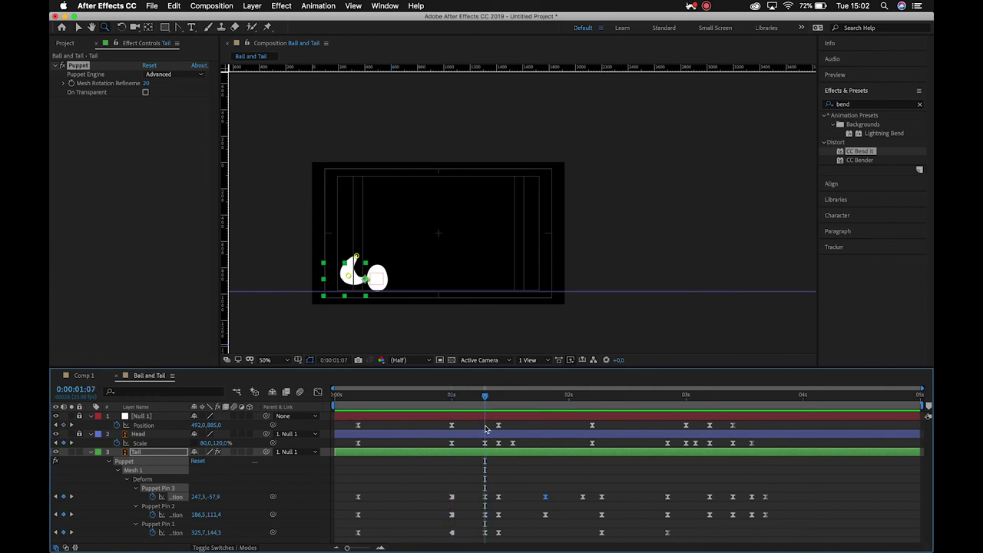
click(478, 427)
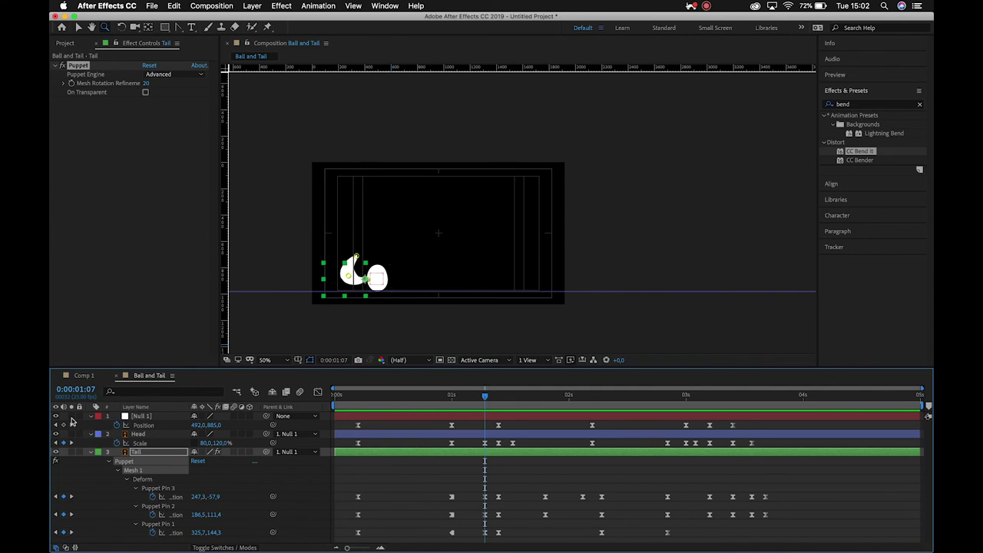
drag(478, 425, 754, 540)
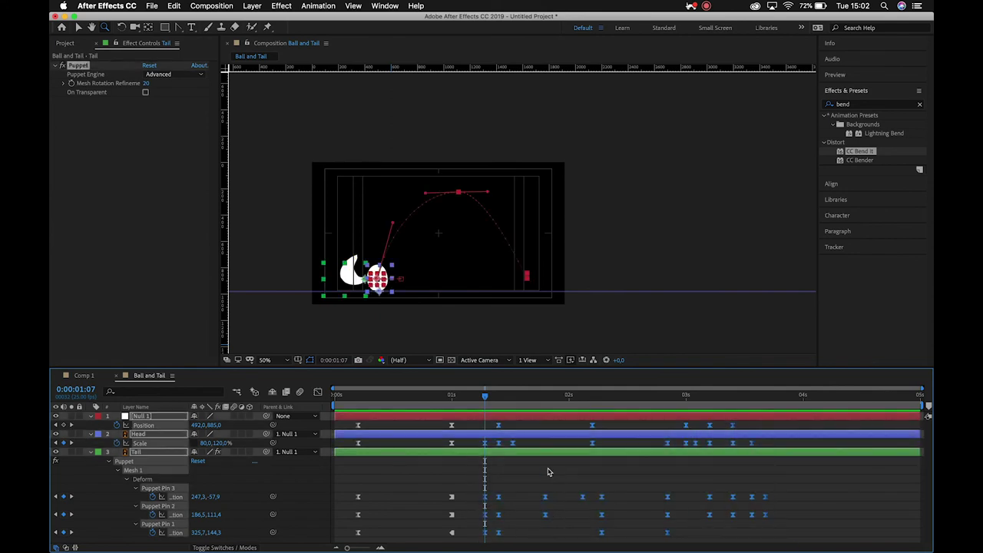
key(Page_Up)
key(Page_Up)
key(Page_Up)
key(Page_Up)
key(Page_Up)
key(Page_Up)
key(Page_Up)
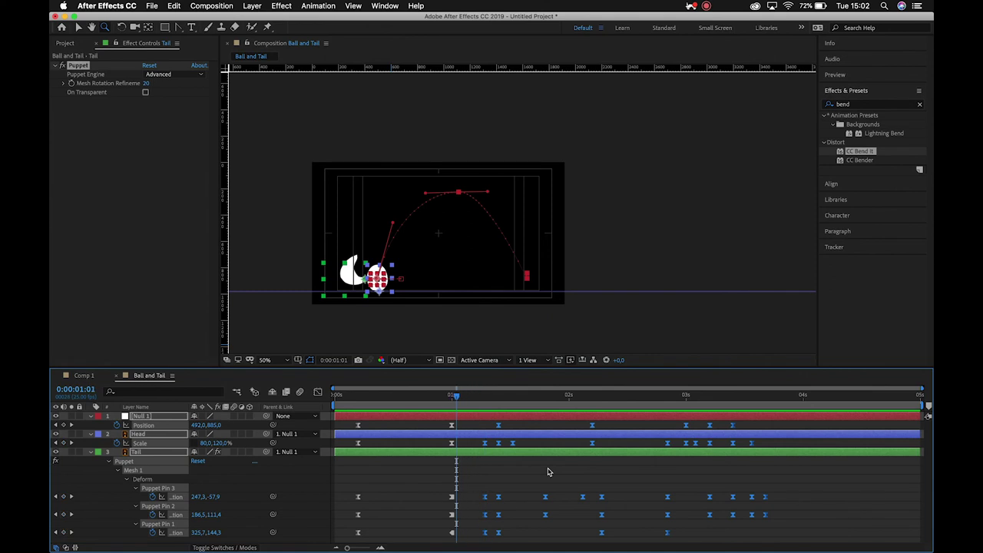
key(Page_Down)
key(Page_Down)
key(Page_Down)
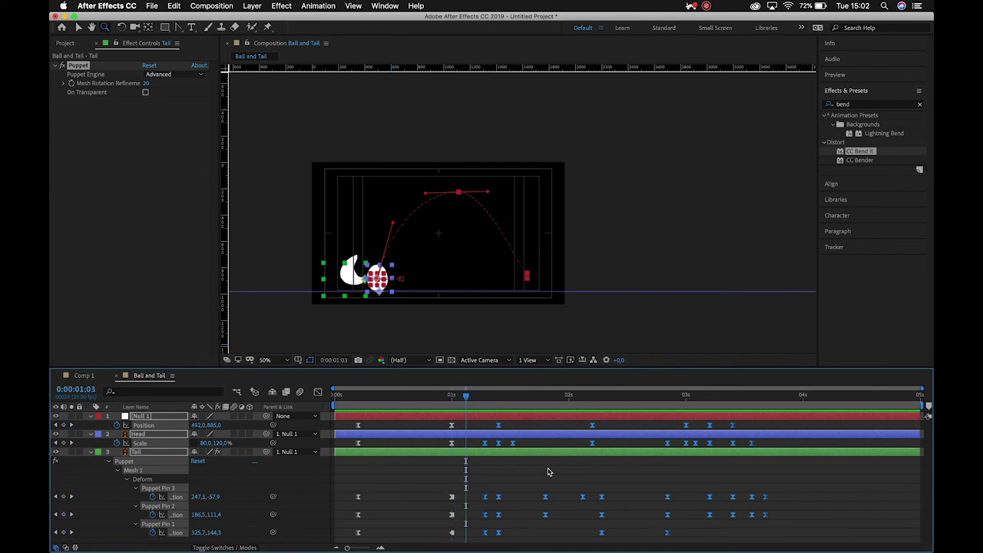
drag(484, 445, 467, 446)
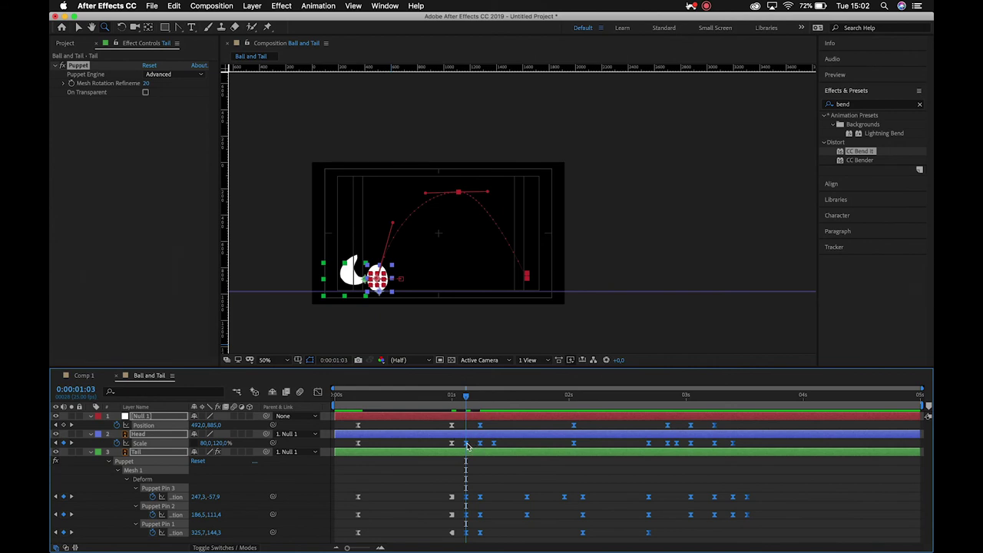
- Preview the retimed animation and examine the opening crouch frame by frame
click(334, 396)
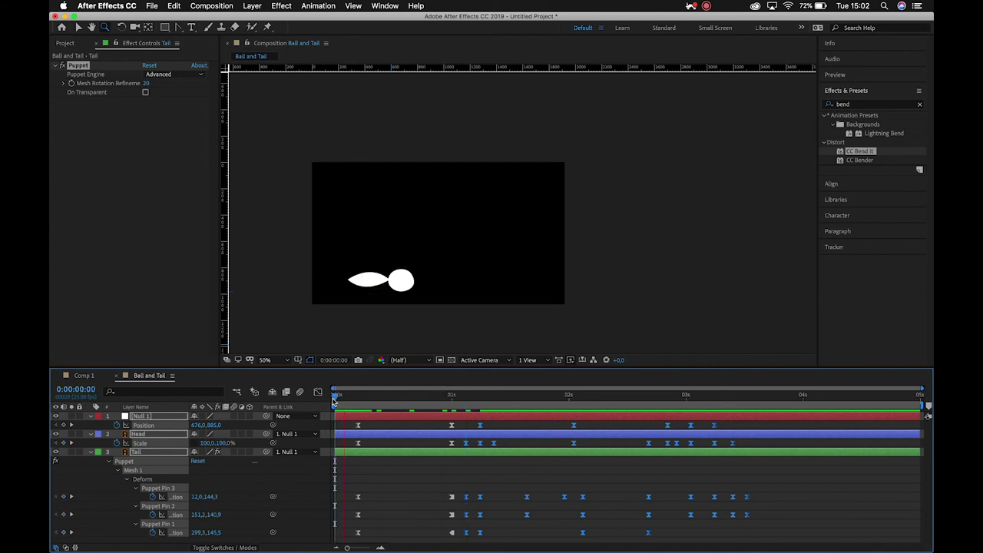
key(space)
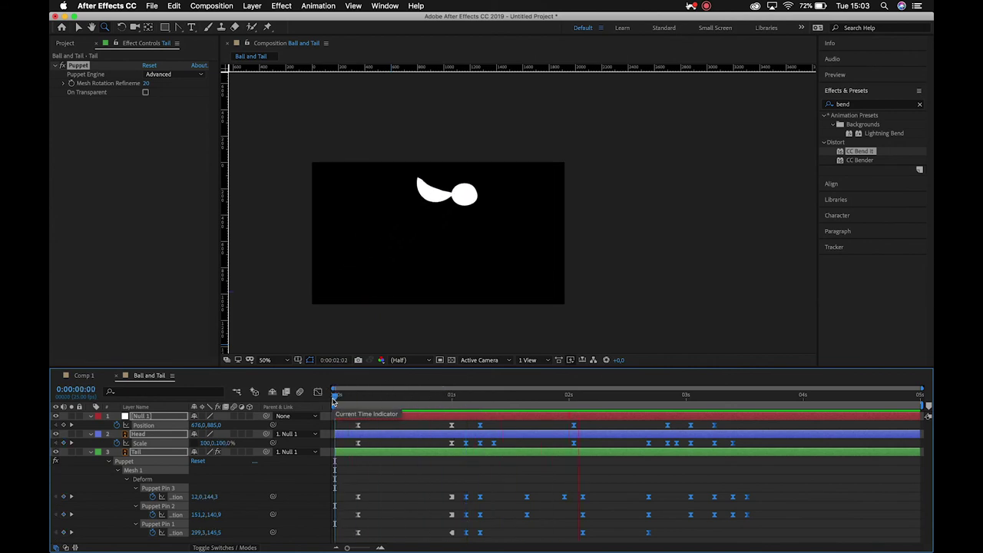
click(361, 398)
drag(361, 397, 358, 423)
key(k)
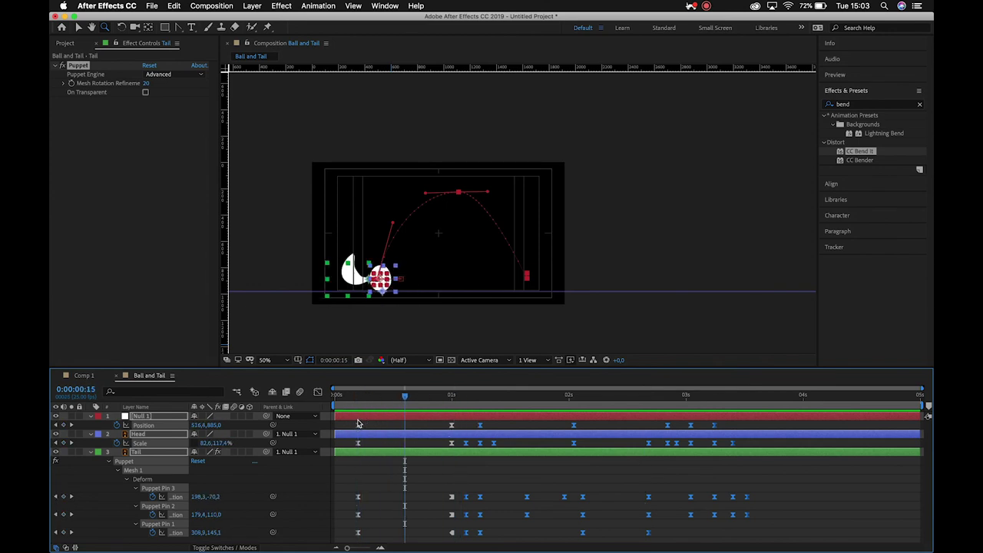
key(shift+Page_Up)
key(Page_Up)
key(shift+Page_Up)
key(Page_Down)
key(Page_Down)
key(Page_Down)
key(Page_Down)
key(Page_Down)
key(Page_Down)
key(Page_Down)
key(Page_Down)
key(Page_Down)
key(Page_Down)
key(Page_Down)
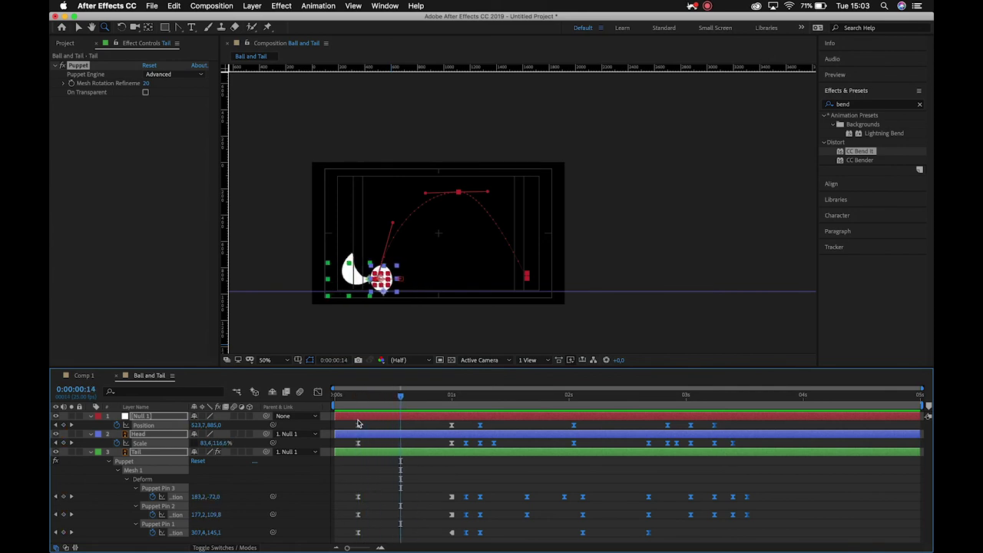
- Shift all layers' keyframes from 0:00:01:00 onward to start at 0:00:00:20, and preview the animation
key(Page_Down)
key(Page_Down)
key(Page_Down)
key(Page_Down)
key(Page_Down)
drag(437, 428, 760, 542)
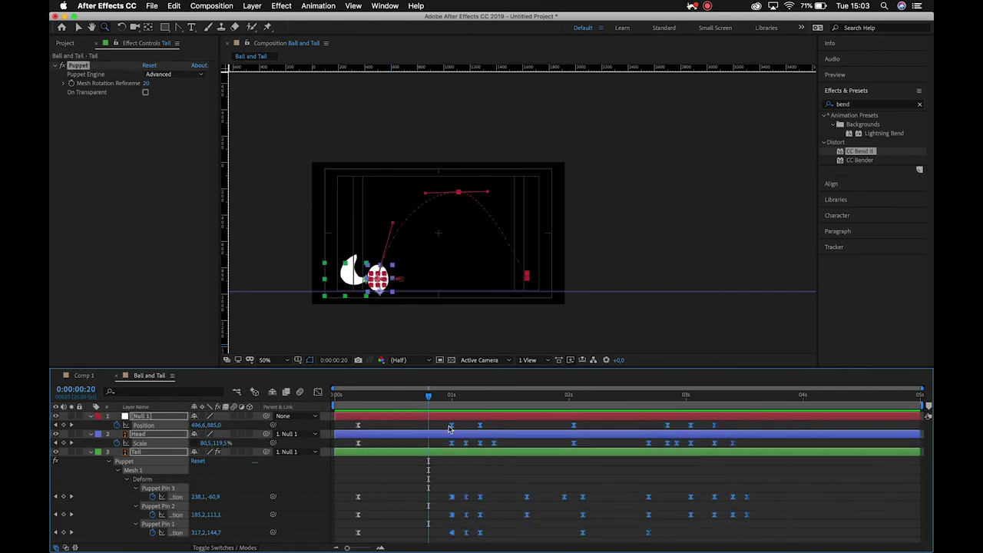
drag(452, 427, 435, 428)
key(Home)
key(space)
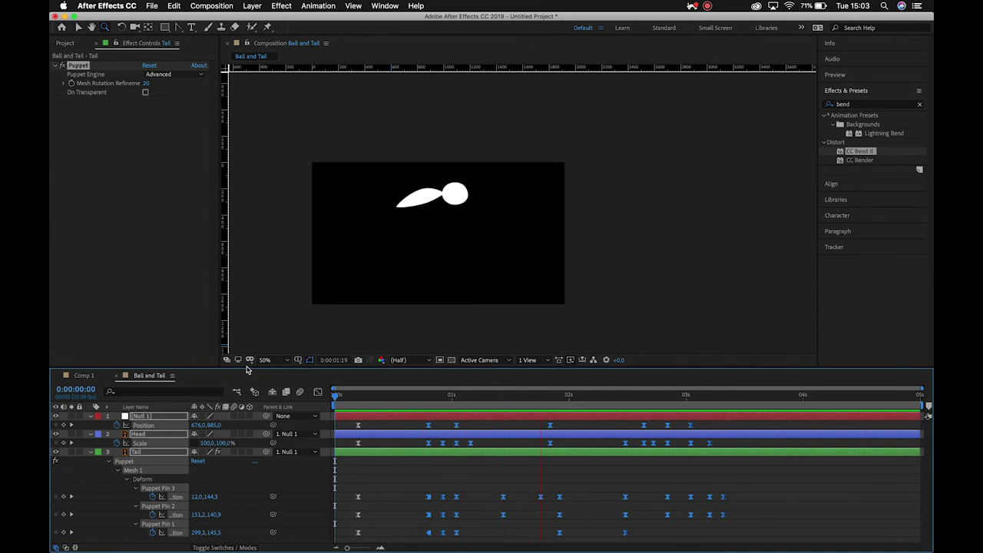
key(space)
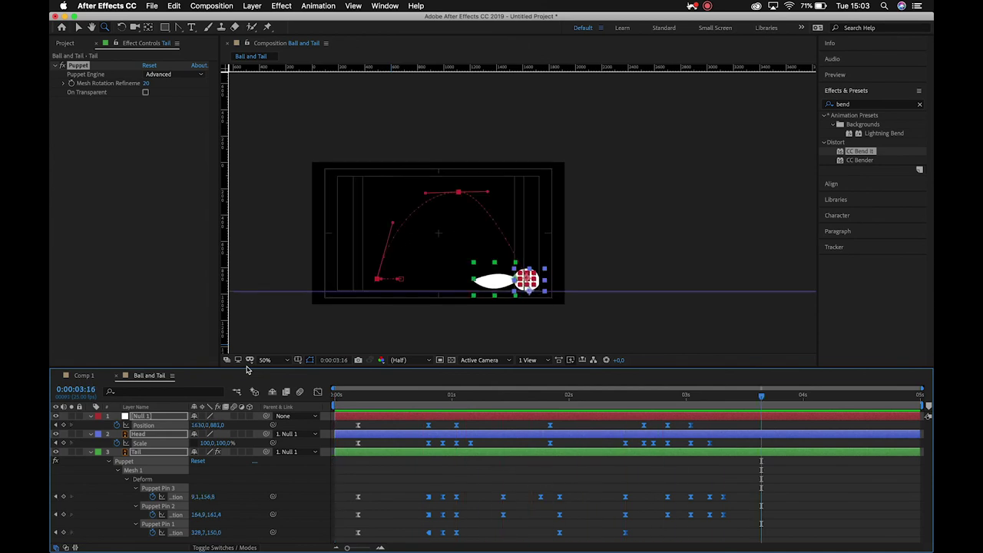
- Shift the selected keyframes of all three layers earlier so they start at 0:00:00:15, and preview the animation
click(428, 396)
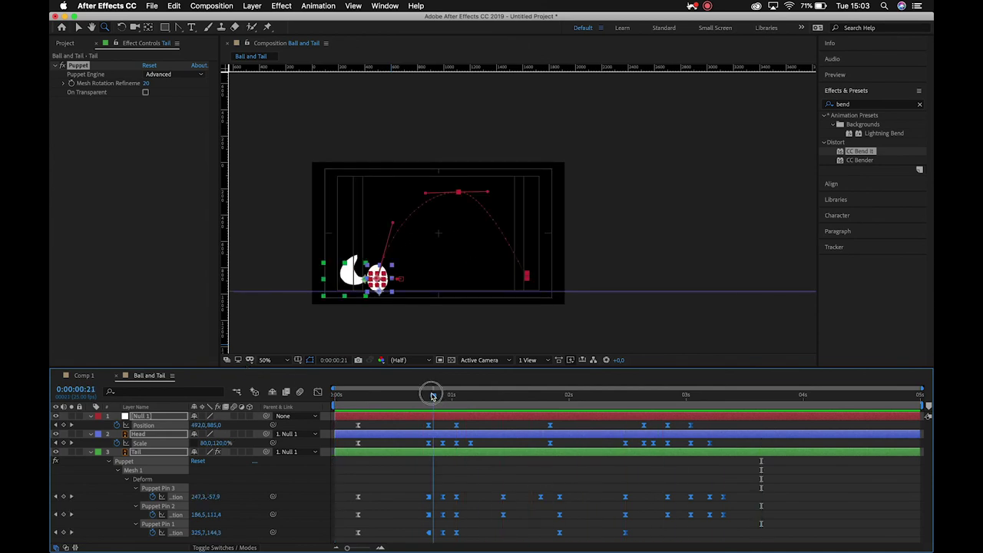
key(Page_Up)
key(Page_Up)
key(Page_Up)
key(Page_Up)
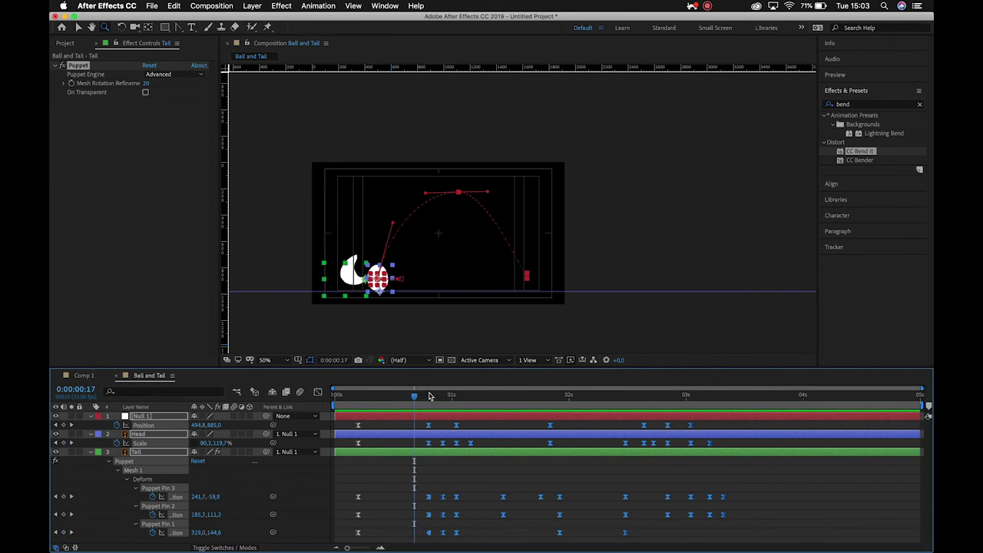
drag(424, 426, 407, 426)
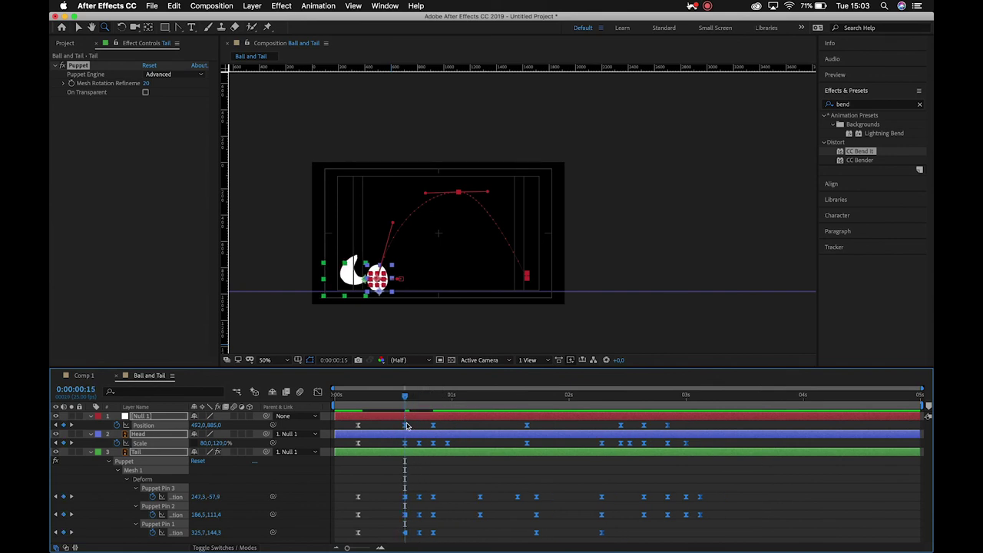
key(space)
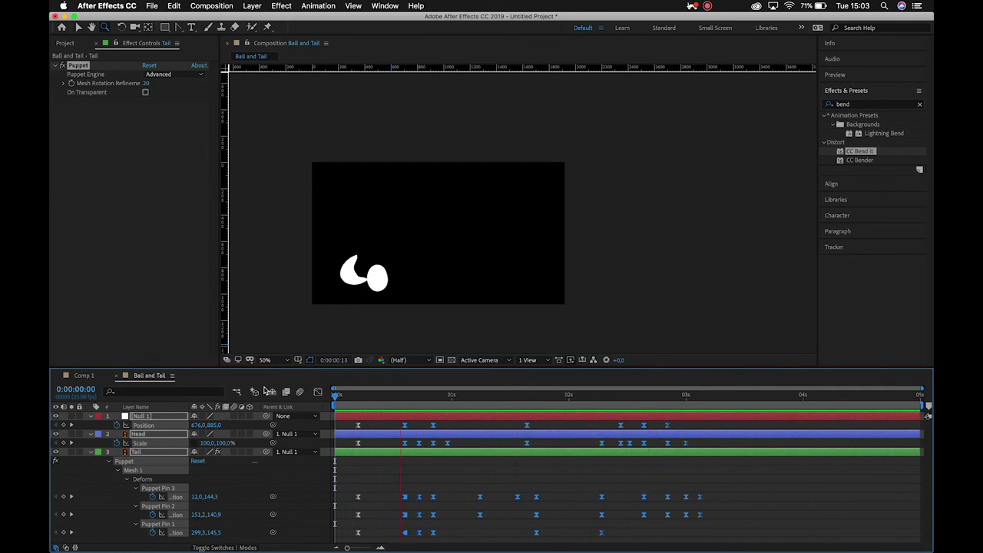
key(space)
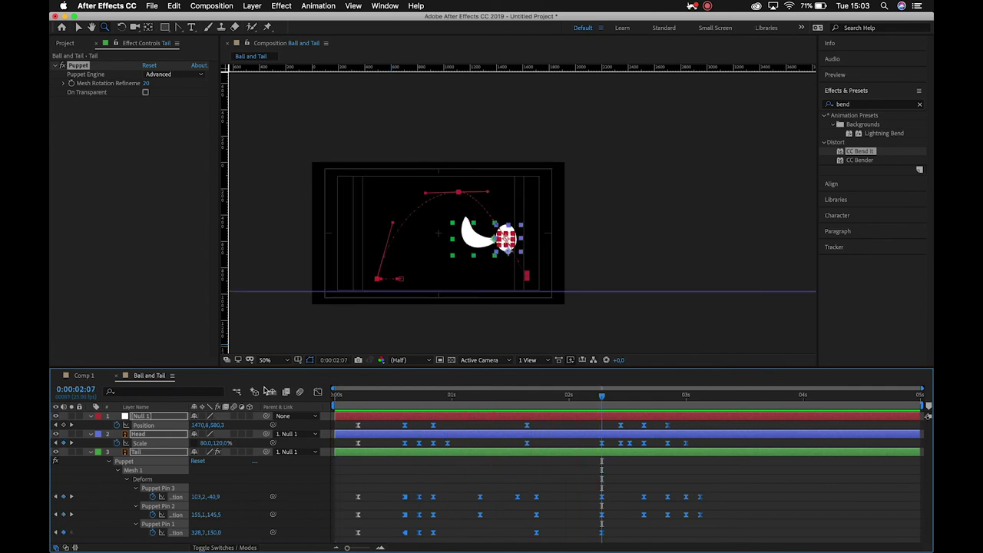
- Reveal Null 1's Rotation property at 0:00:00:05, try rotating the null and undo the rotation
click(382, 447)
mouse_move(373, 393)
mouse_down()
mouse_move(358, 395)
mouse_move(392, 395)
mouse_move(358, 395)
mouse_up()
click(146, 416)
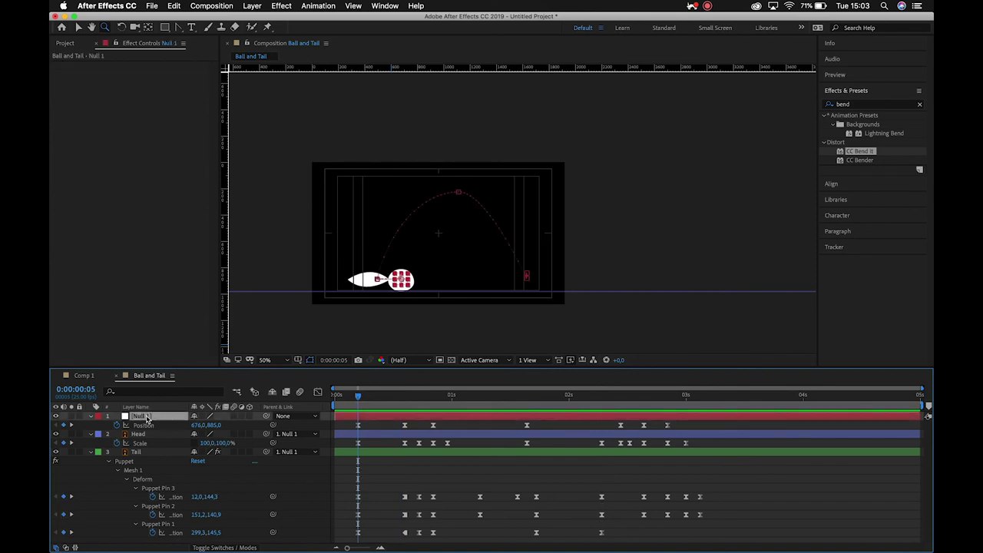
key(shift+r)
drag(205, 434, 191, 430)
key(super+z)
- Reveal the Head layer's Rotation property and try rotating the head on its own
click(163, 444)
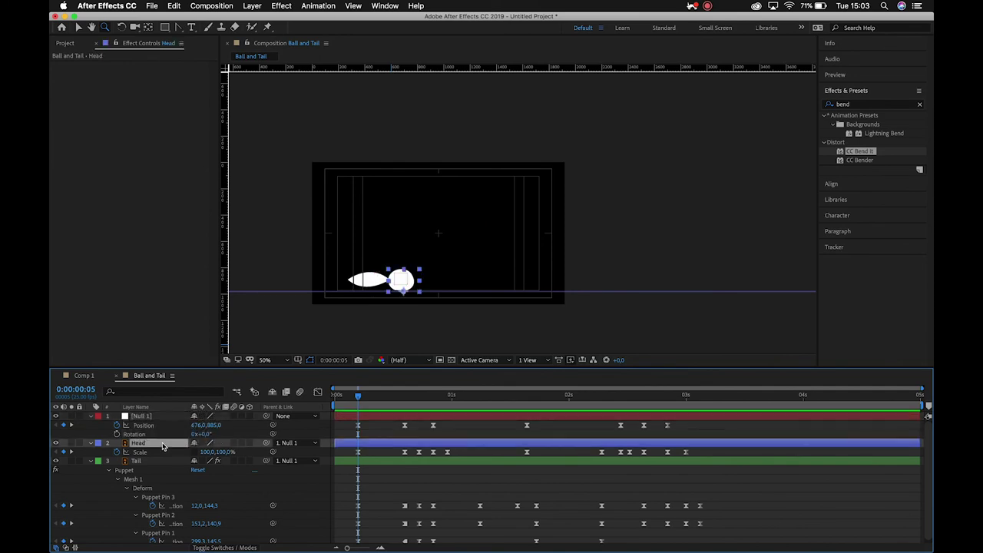
key(shift+r)
mouse_move(206, 464)
mouse_down()
mouse_move(219, 460)
mouse_move(192, 461)
mouse_move(214, 465)
mouse_move(202, 460)
mouse_up()
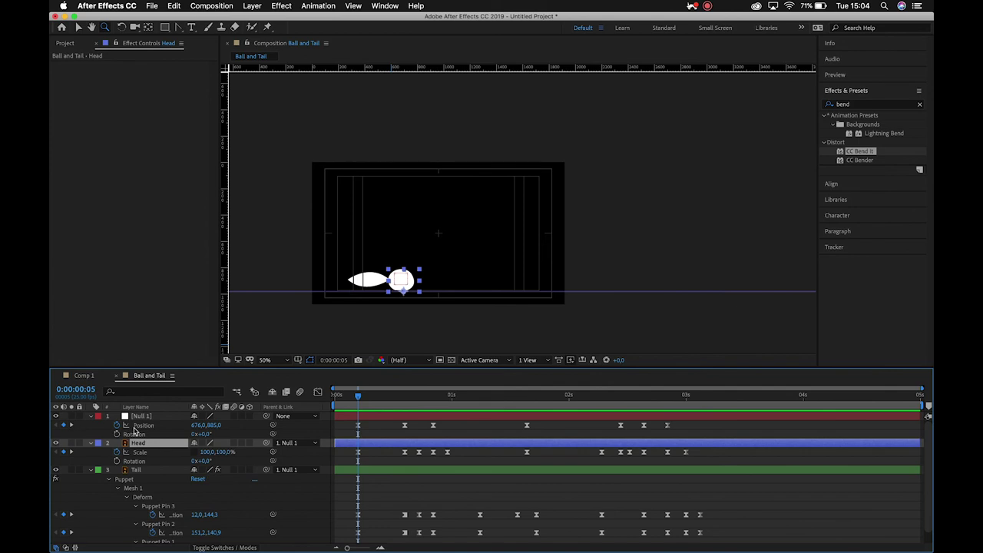
- Start keyframing Null 1's Rotation with a 0° keyframe at 0:00:00:05, and preview the start of the jump
click(142, 416)
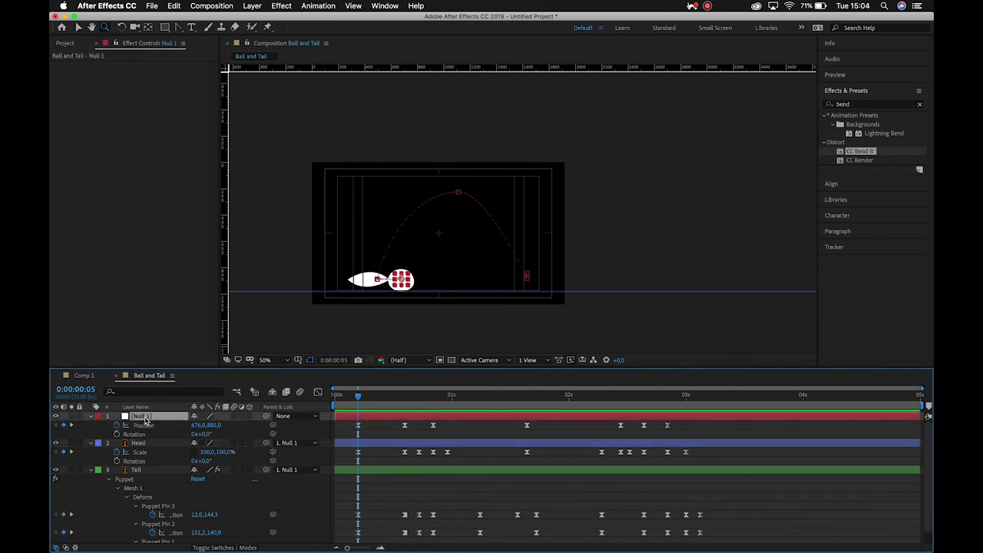
click(118, 435)
key(space)
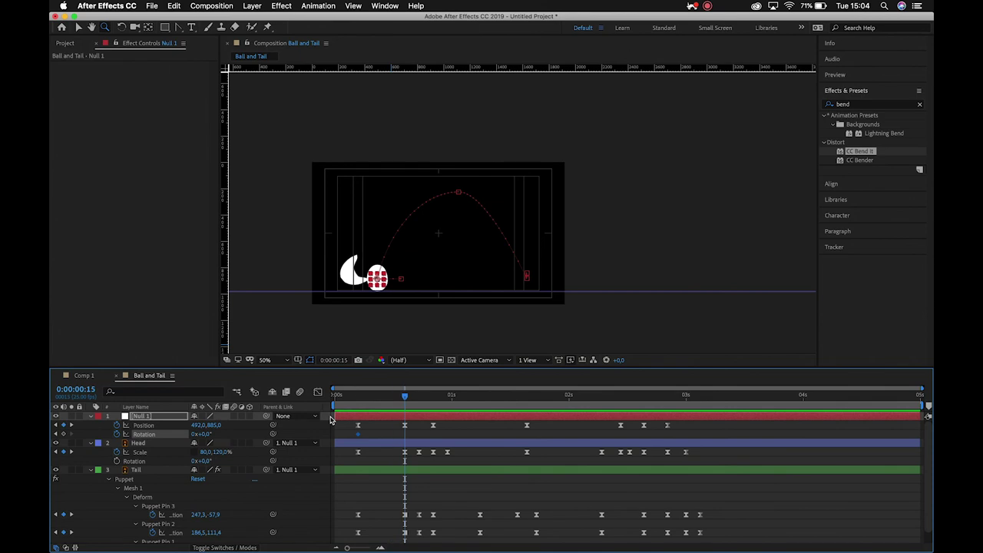
key(space)
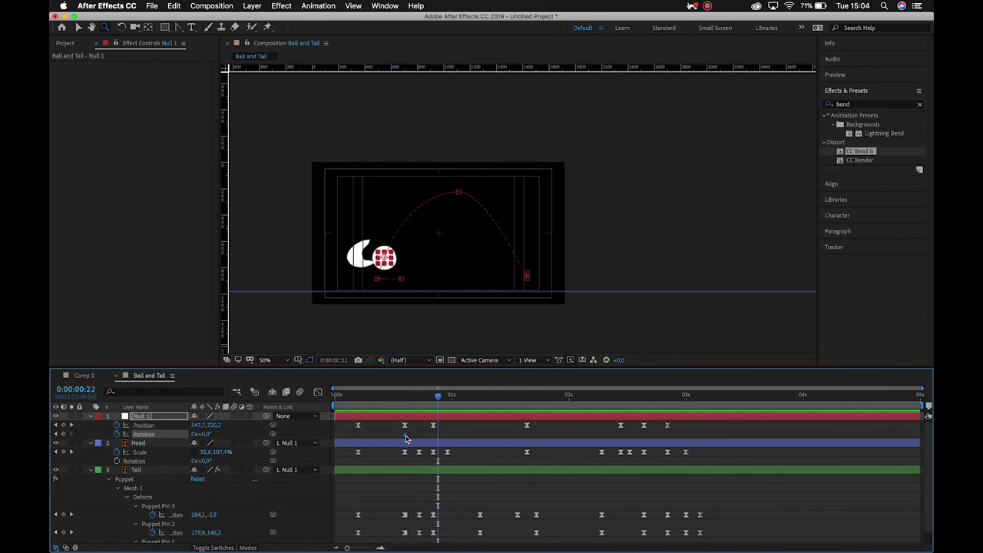
- Compare the frames around the take-off and move Null 1's 0° rotation keyframe to 0:00:00:18
key(Page_Up)
drag(407, 437, 430, 437)
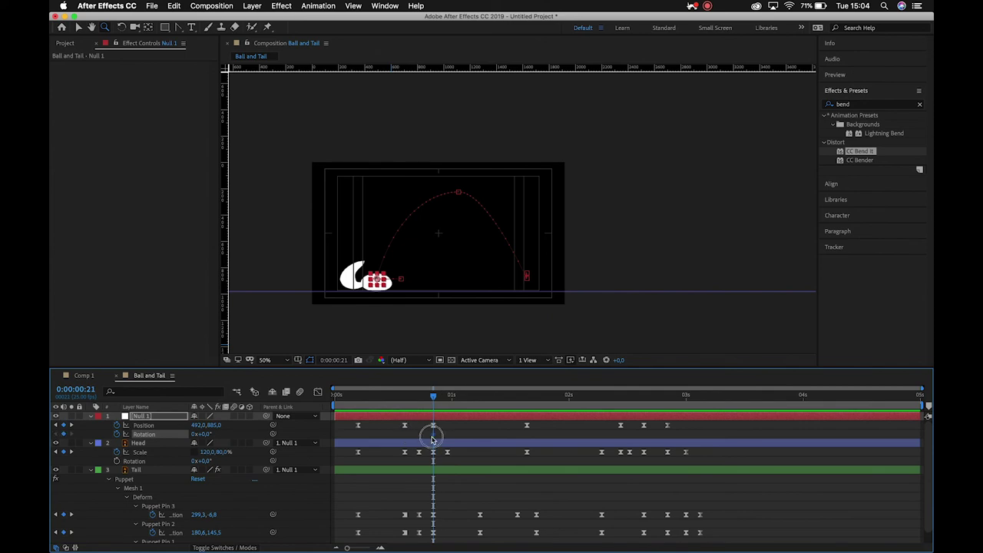
key(Page_Up)
key(Page_Up)
key(Page_Down)
key(Page_Down)
key(Page_Down)
key(Page_Up)
key(Page_Up)
key(Page_Up)
key(Page_Up)
key(Page_Down)
key(Page_Down)
key(Page_Down)
key(Page_Up)
key(Page_Up)
key(Page_Up)
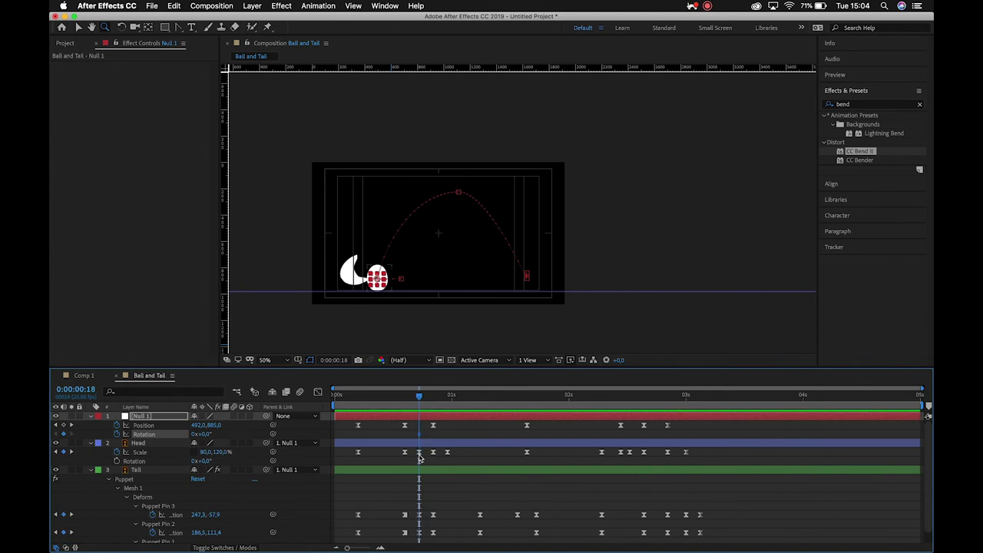
- Add a Rotation keyframe of -10° to Null 1 at 0:00:00:21, tilting the squashed ball and tail
key(Page_Down)
key(Page_Down)
key(Page_Down)
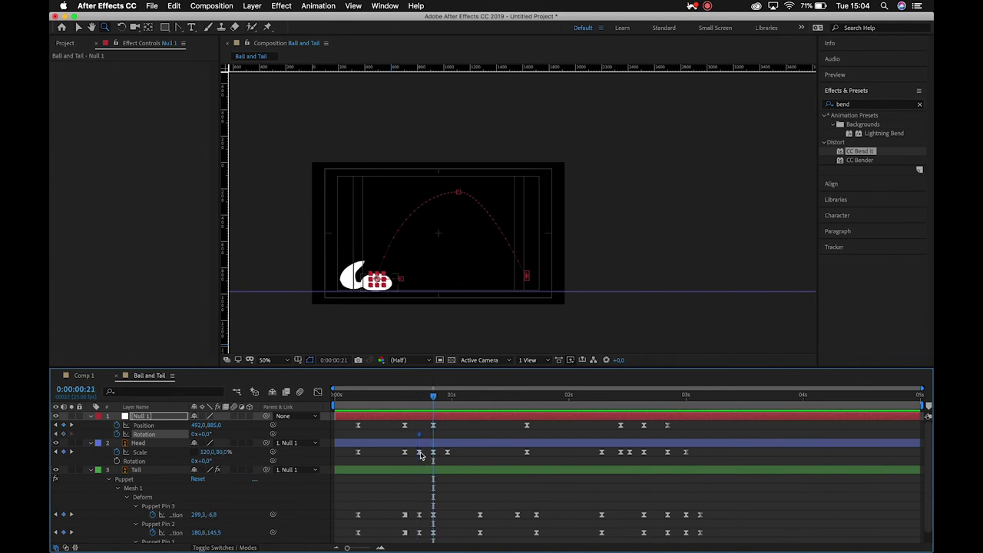
drag(206, 435, 156, 437)
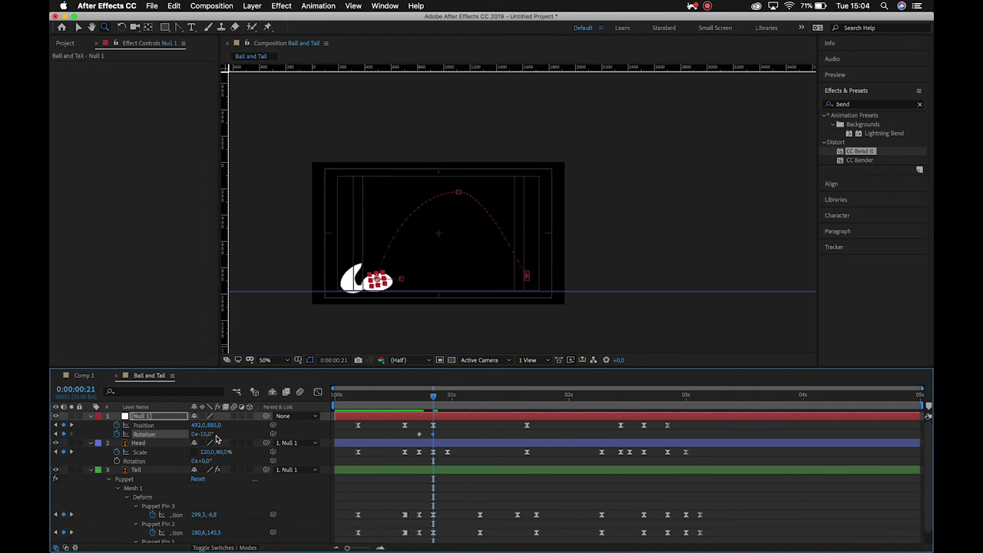
- Go back and forth through the frames around 0:00:00:21 to examine the tilt during take-off
key(Page_Down)
key(Page_Down)
key(Page_Down)
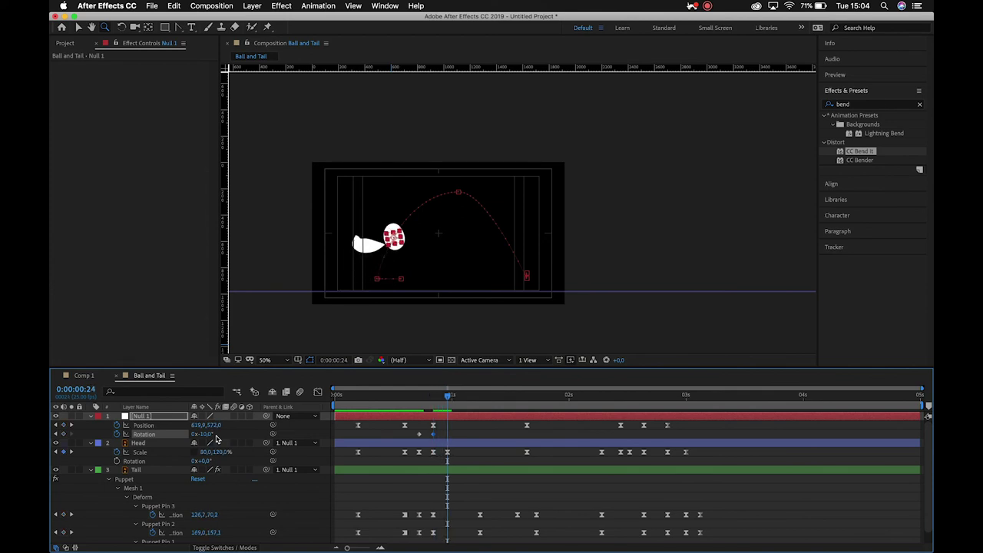
key(Page_Up)
key(Page_Up)
key(Page_Up)
key(Page_Up)
key(Page_Up)
key(Page_Down)
key(Page_Down)
key(Page_Down)
key(Page_Down)
key(Page_Down)
key(Page_Down)
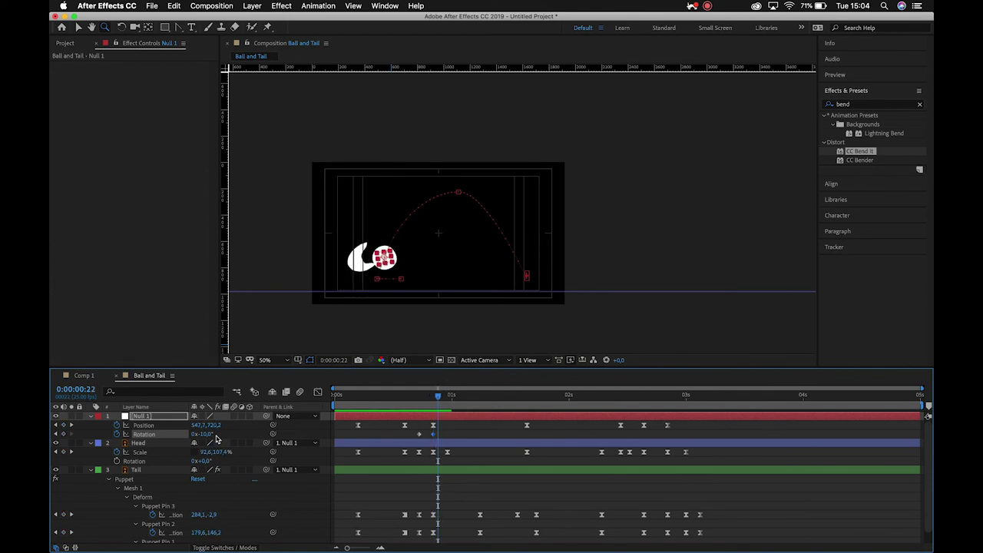
- Add a Rotation keyframe of 0° to Null 1 at the peak of the jump, 0:00:01:16
key(Page_Down)
key(Page_Down)
key(Page_Down)
key(Page_Down)
key(Page_Down)
key(Page_Down)
key(Page_Down)
key(Page_Down)
key(Page_Down)
key(Page_Down)
key(Page_Down)
key(Page_Down)
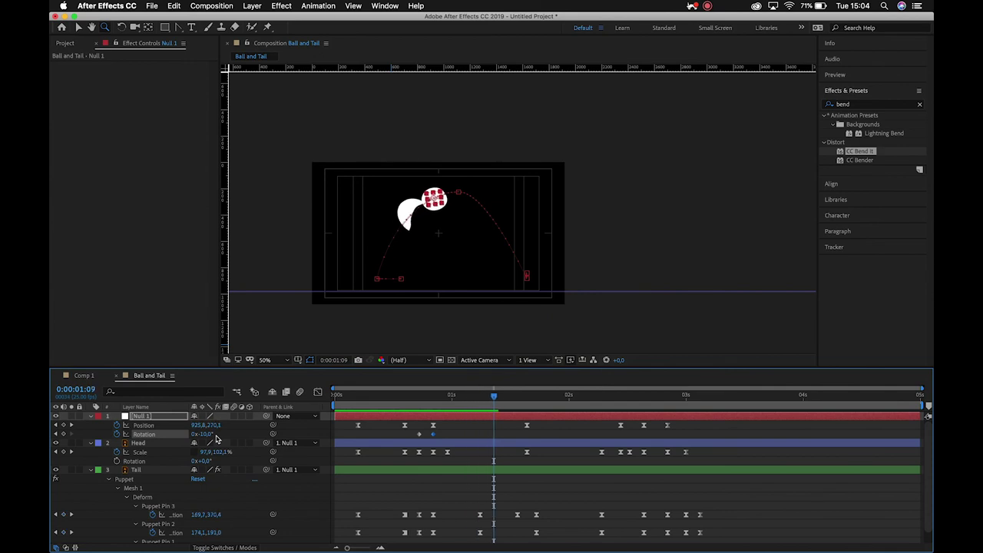
key(Page_Down)
key(Page_Down)
key(Page_Down)
key(Page_Down)
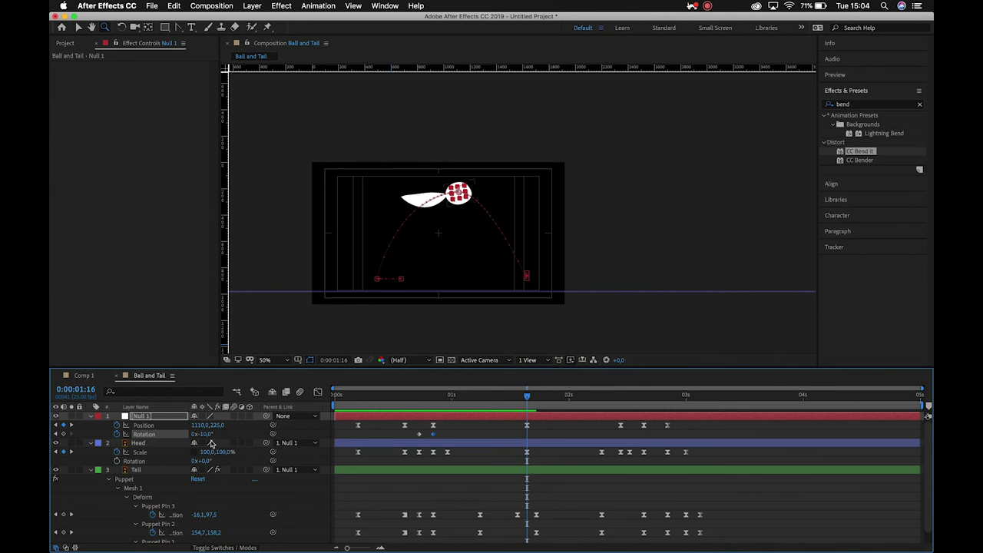
key(Return)
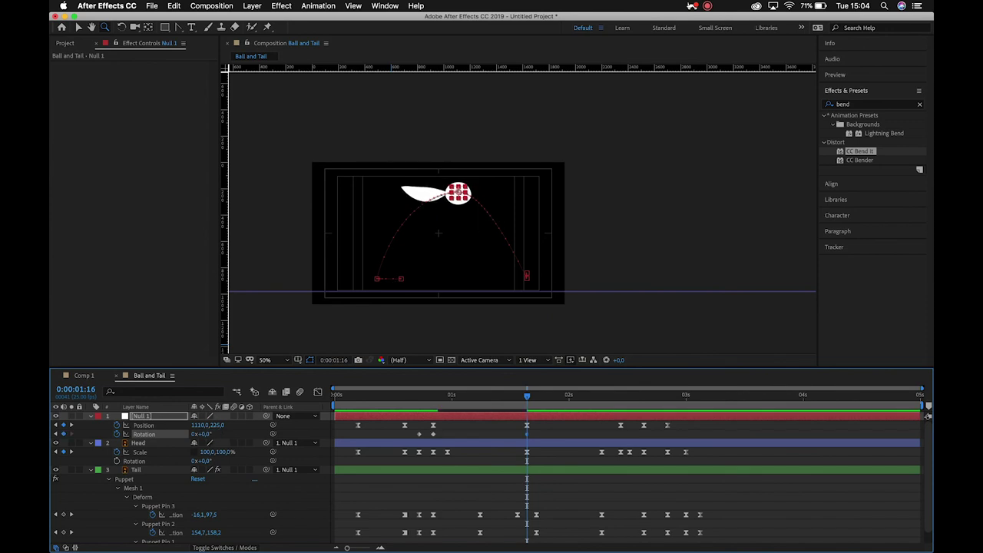
- Add a Null 1 Rotation keyframe at 0:00:02:07, in line with the head's stretch keyframe, and set it to 25°
drag(428, 408, 601, 410)
click(602, 453)
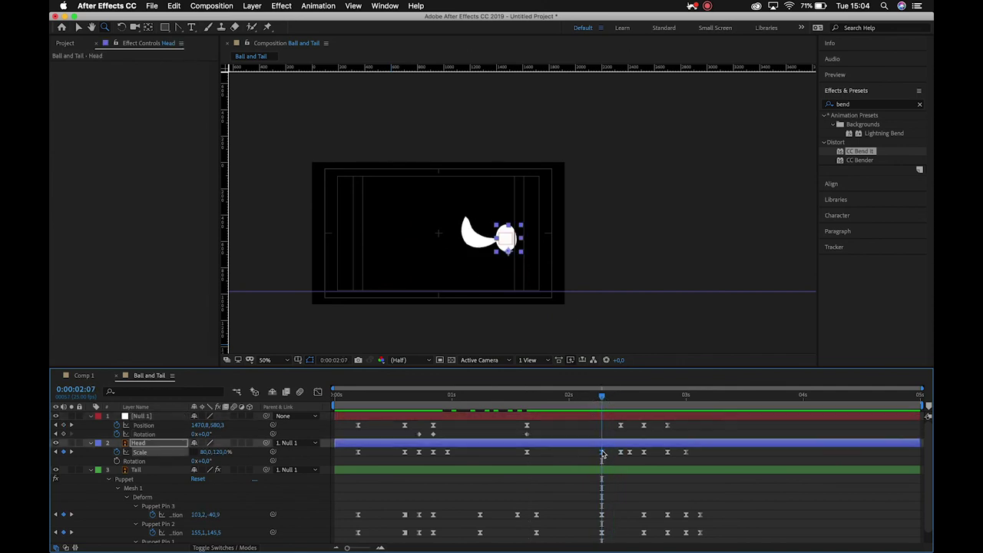
click(604, 433)
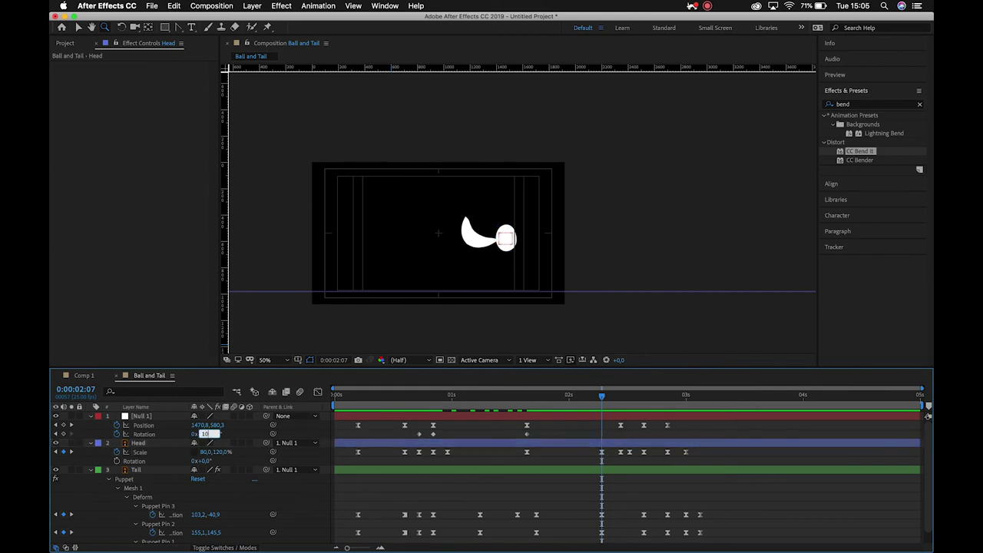
key(Return)
drag(205, 435, 217, 437)
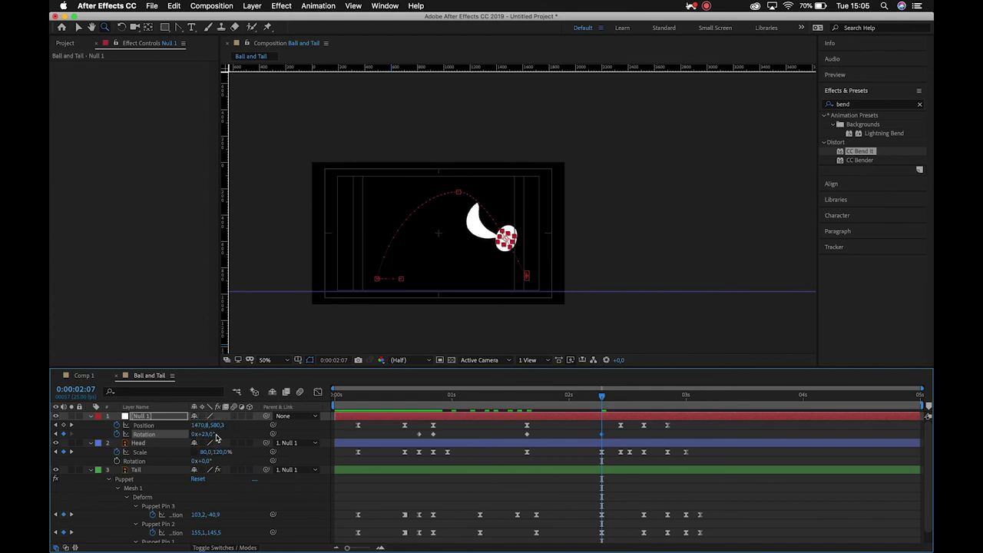
click(209, 436)
text(25)
key(Return)
- Add a Rotation keyframe of 0° to Null 1 at the landing frame, 0:00:02:11
drag(600, 400, 622, 403)
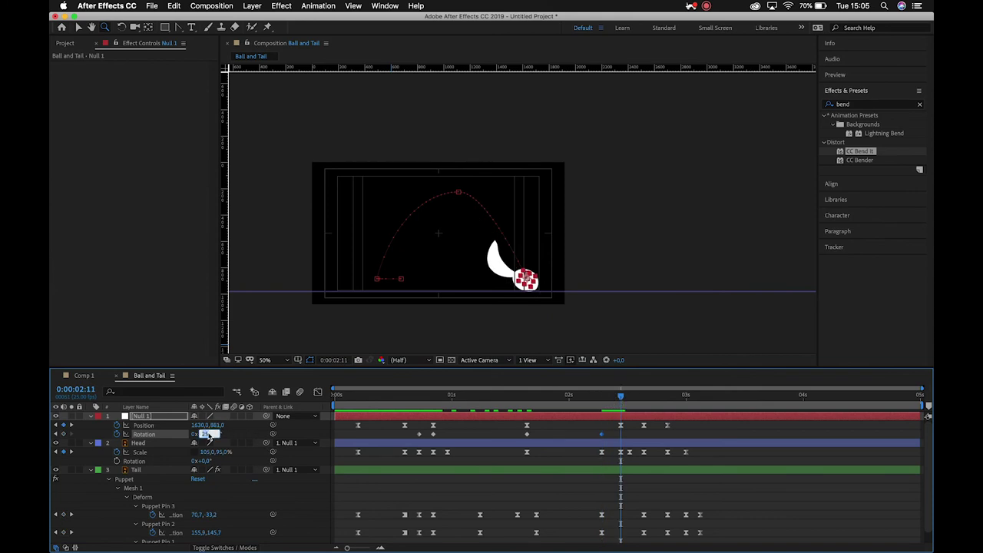
text(0)
key(Return)
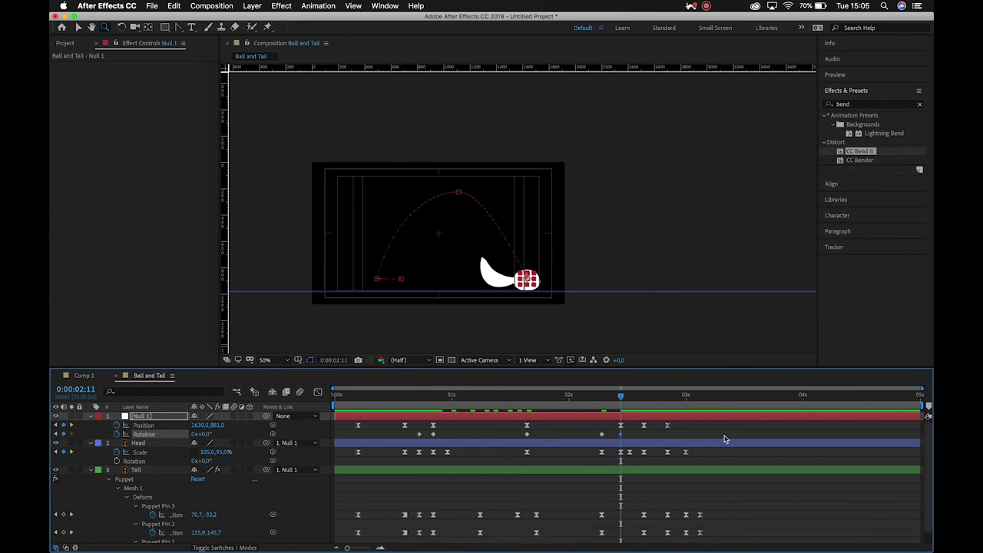
- Apply Easy Ease to all of Null 1's Rotation keyframes
mouse_move(612, 392)
mouse_down()
mouse_move(689, 395)
mouse_move(610, 395)
mouse_move(625, 397)
mouse_up()
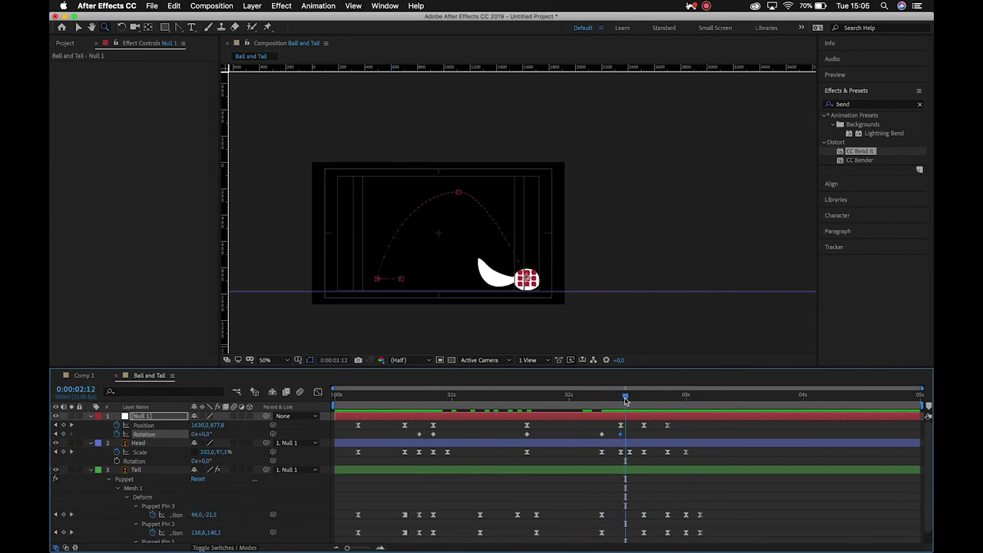
drag(405, 432, 642, 445)
right_click(622, 437)
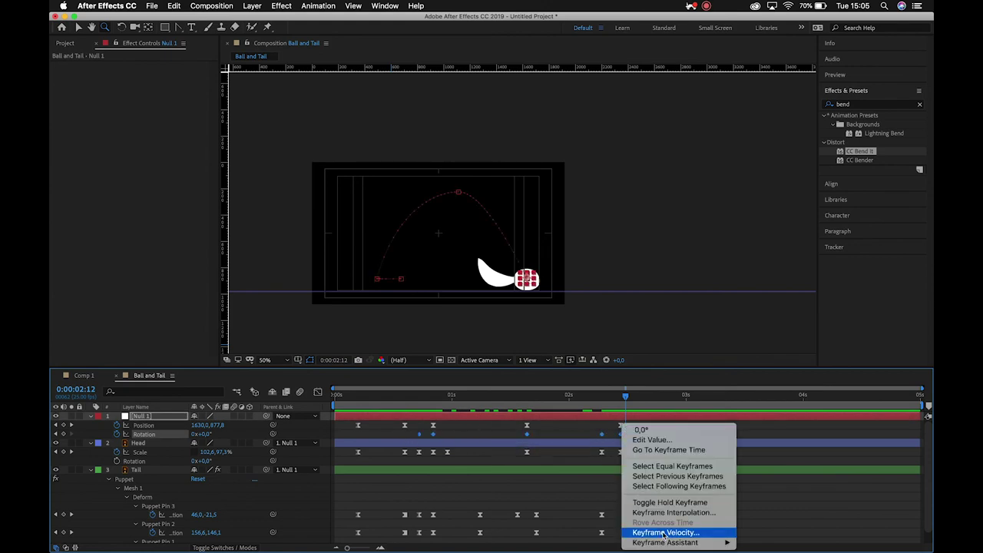
mouse_move(670, 546)
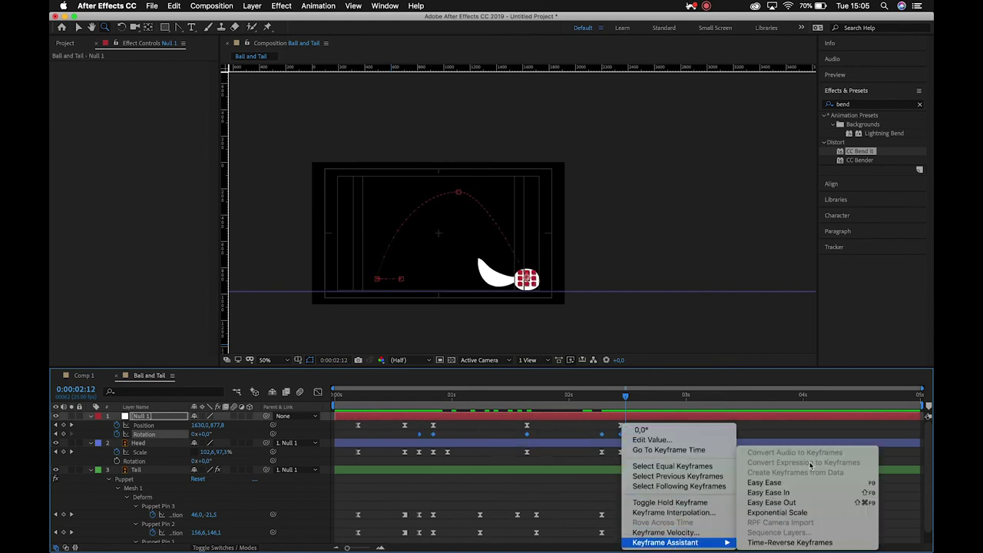
click(767, 482)
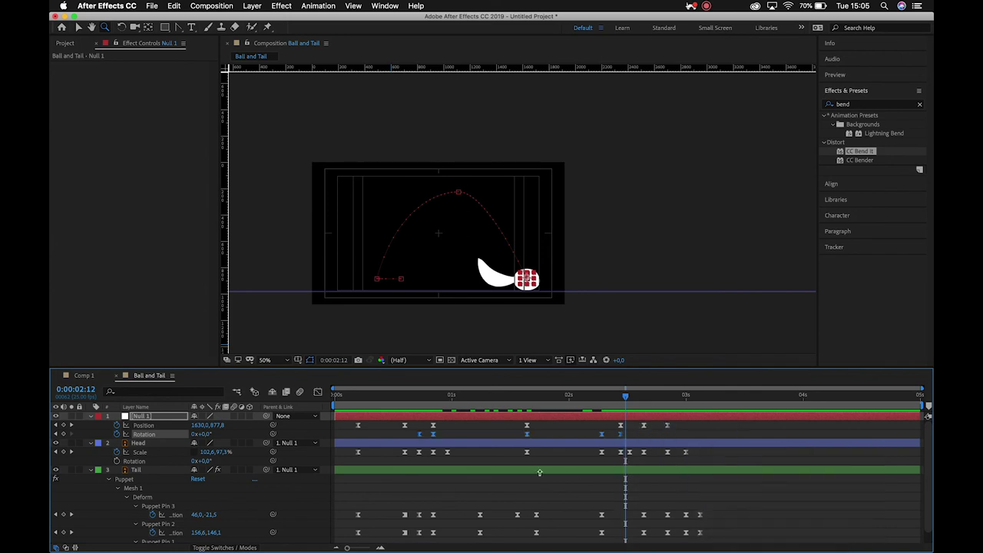
- In the speed graph, lengthen the outgoing ease of Null 1's rotation keyframe at 0:00:00:18 and preview the take-off
click(419, 394)
click(425, 431)
click(420, 434)
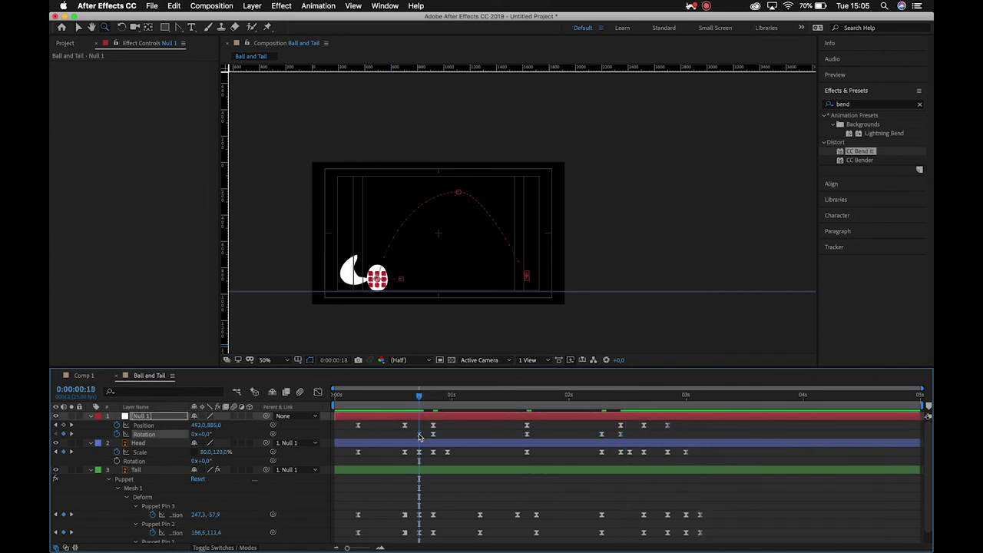
click(319, 392)
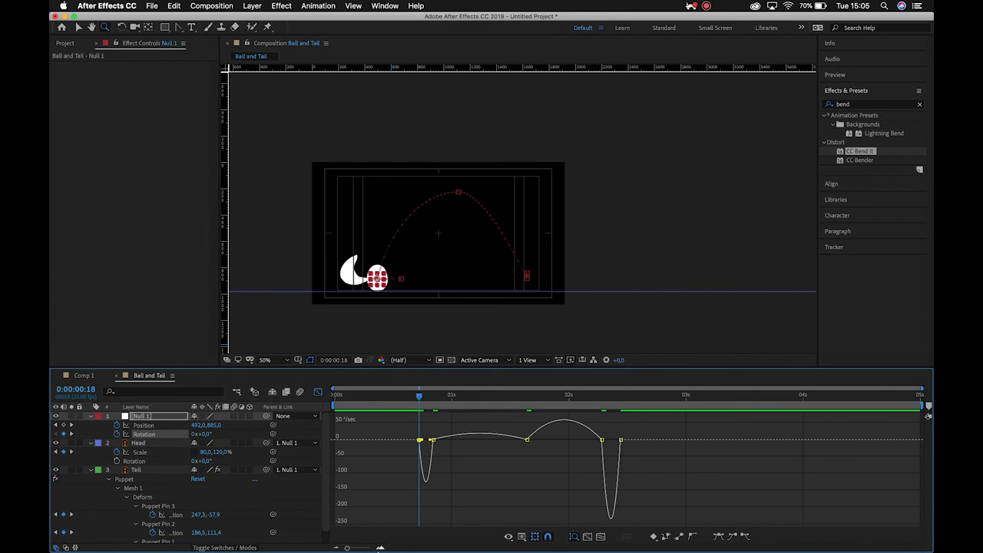
click(379, 548)
key(v)
drag(420, 397, 475, 411)
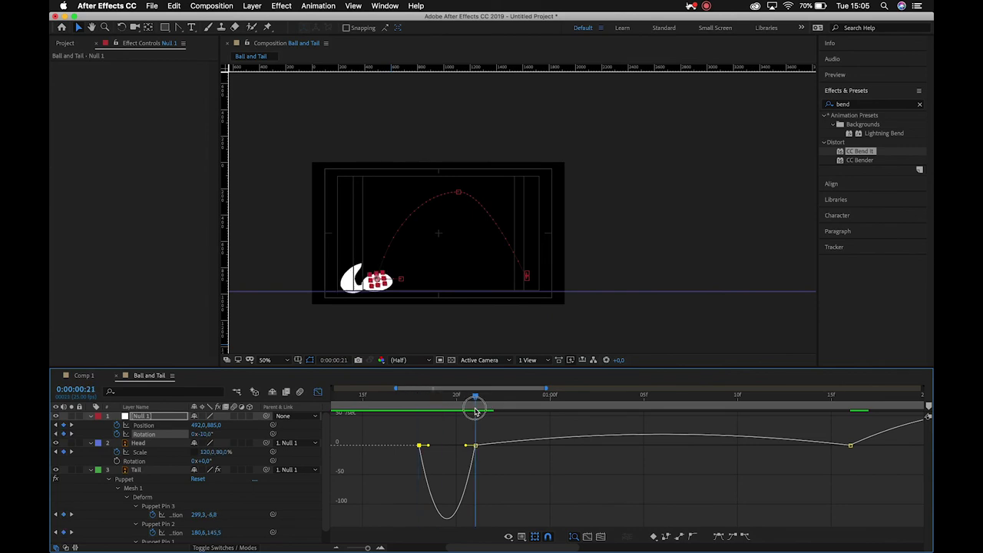
drag(427, 447, 461, 449)
click(420, 397)
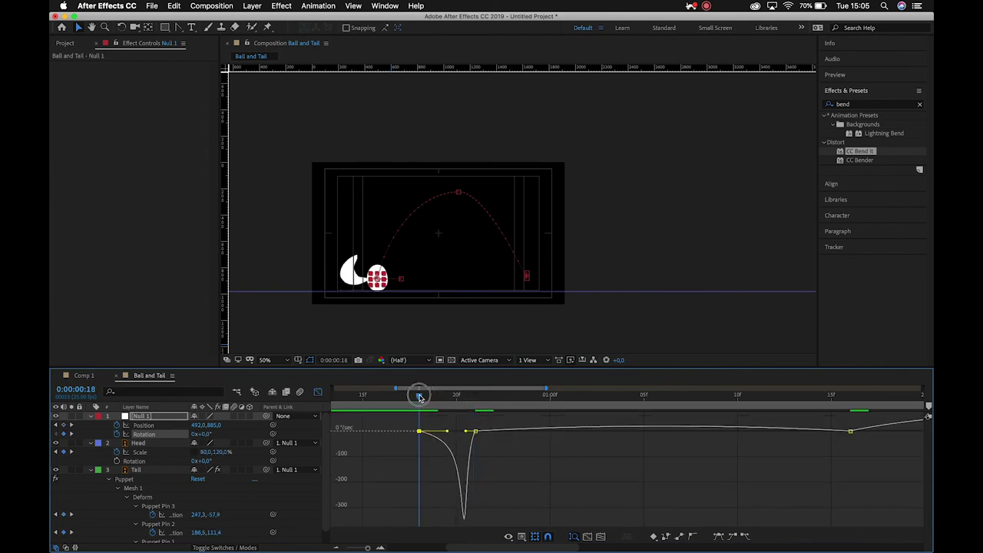
key(space)
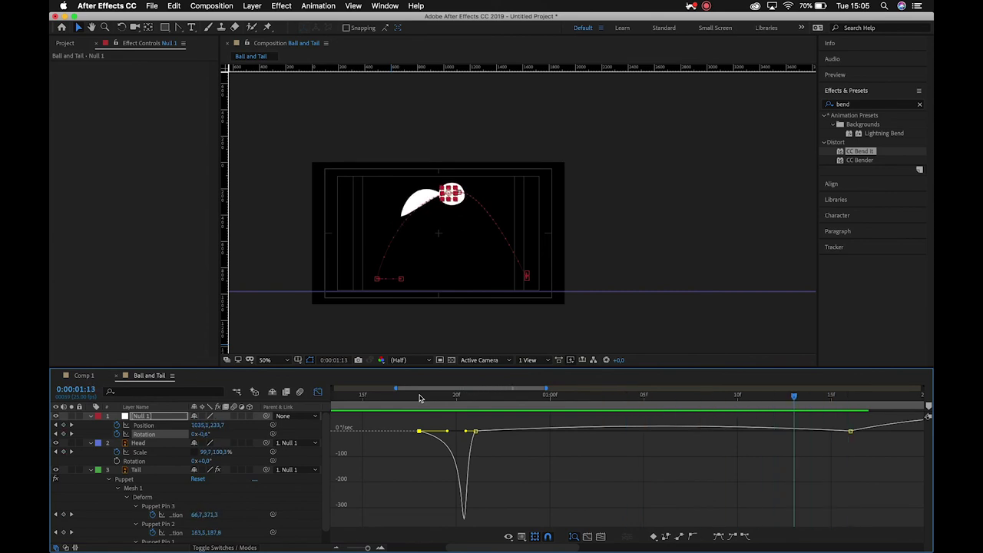
- Shorten the rotation ease into the 0:00:01:16 keyframe, lengthen the ease out of 0:00:00:21, and preview the rise
scroll(524, 467, right, 5)
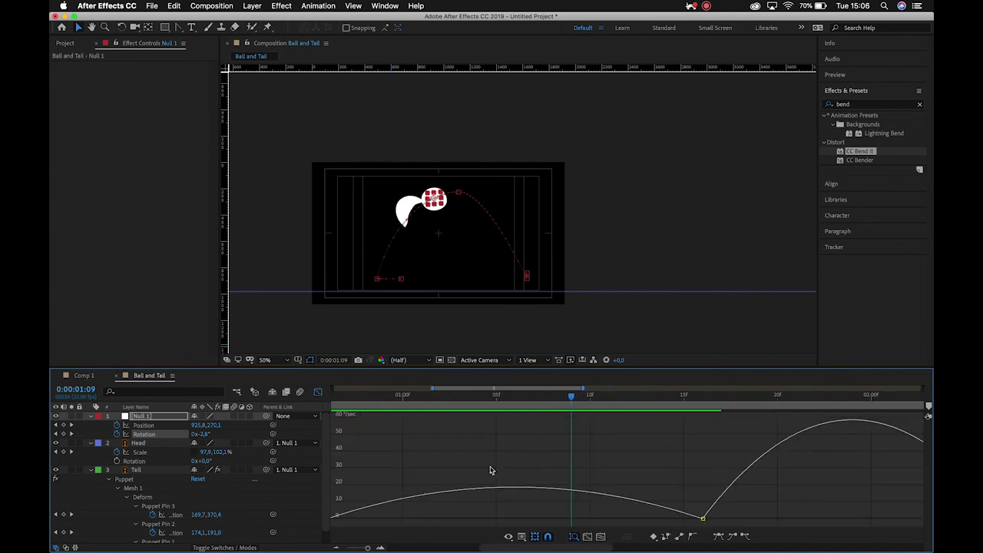
click(701, 520)
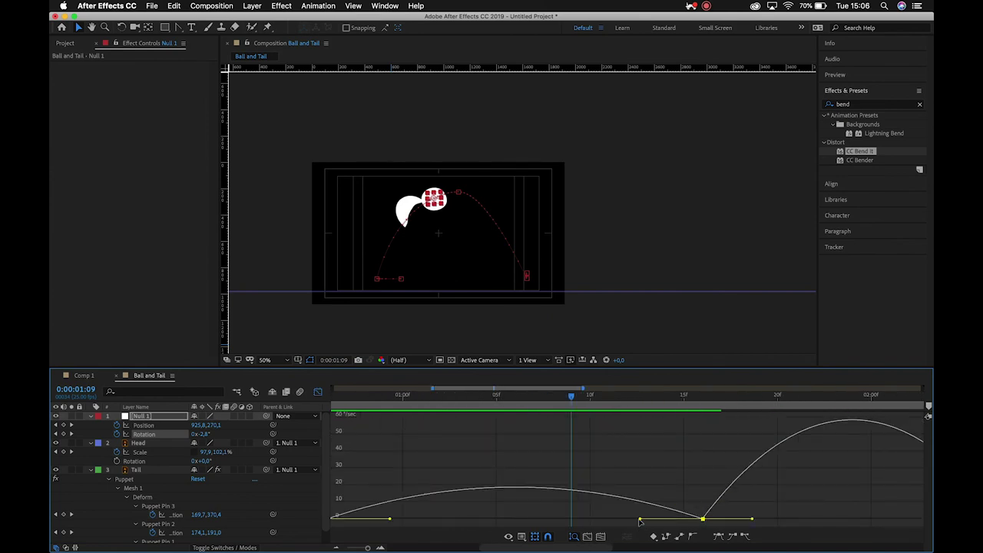
drag(640, 520, 657, 519)
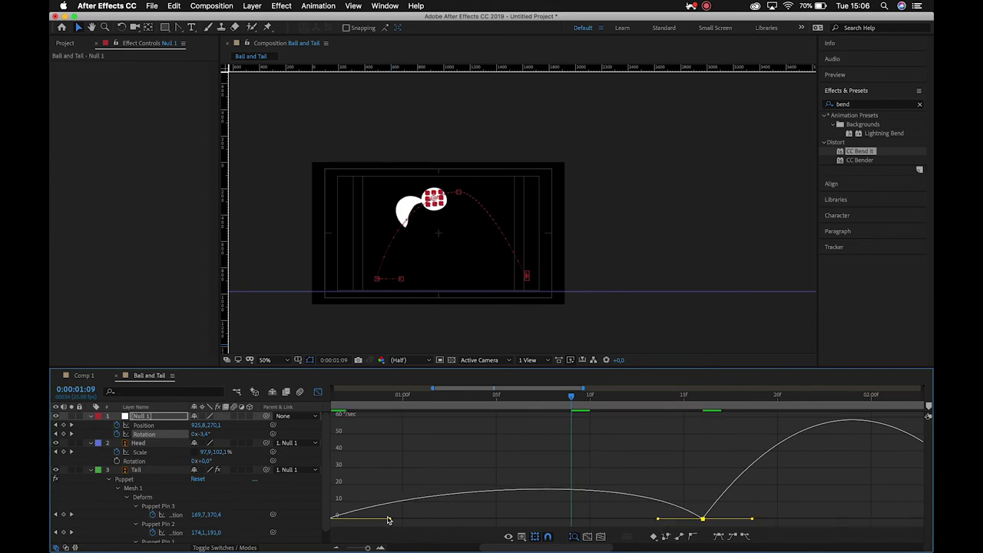
drag(390, 521, 472, 522)
key(Page_Up)
key(Page_Up)
key(space)
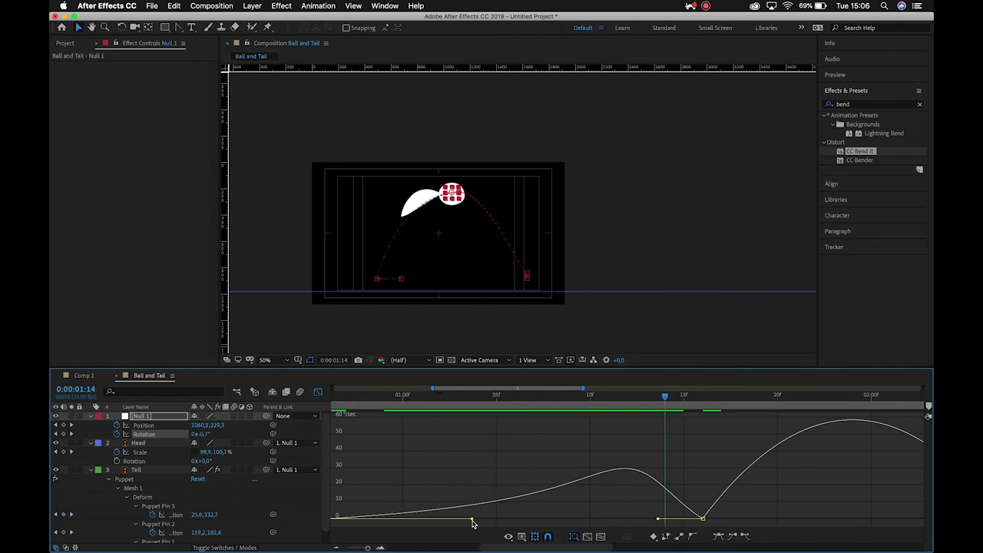
- Lengthen the rotation eases out of 0:00:01:16 and into 0:00:02:07 so the null tilts early in the fall, and check the motion
scroll(720, 441, right, 5)
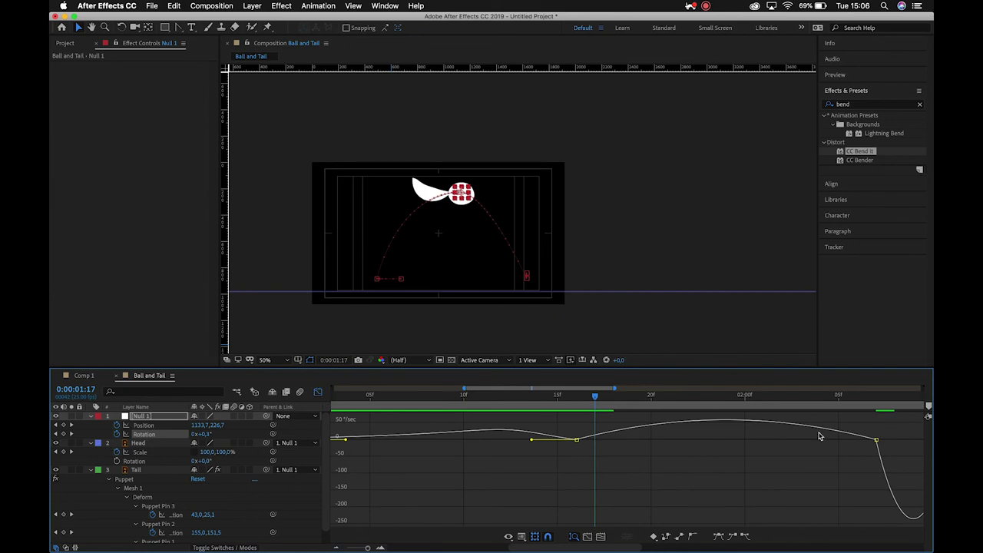
click(876, 440)
drag(828, 442, 738, 442)
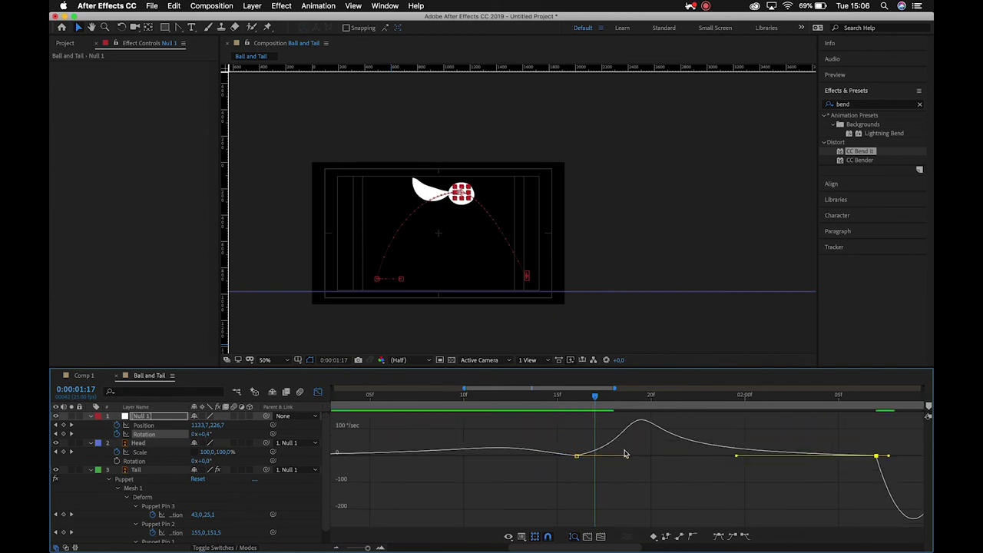
drag(625, 454, 615, 459)
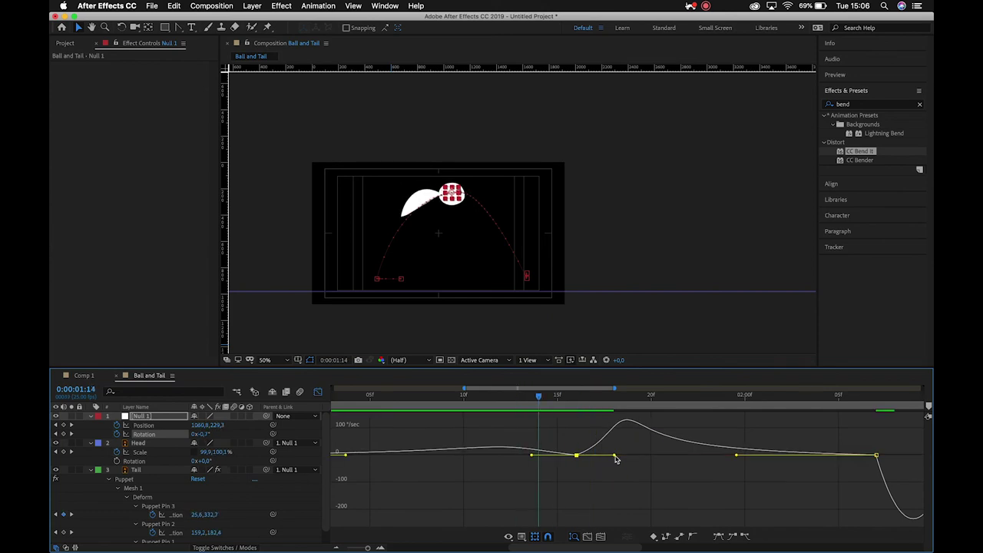
drag(616, 458, 652, 458)
click(736, 461)
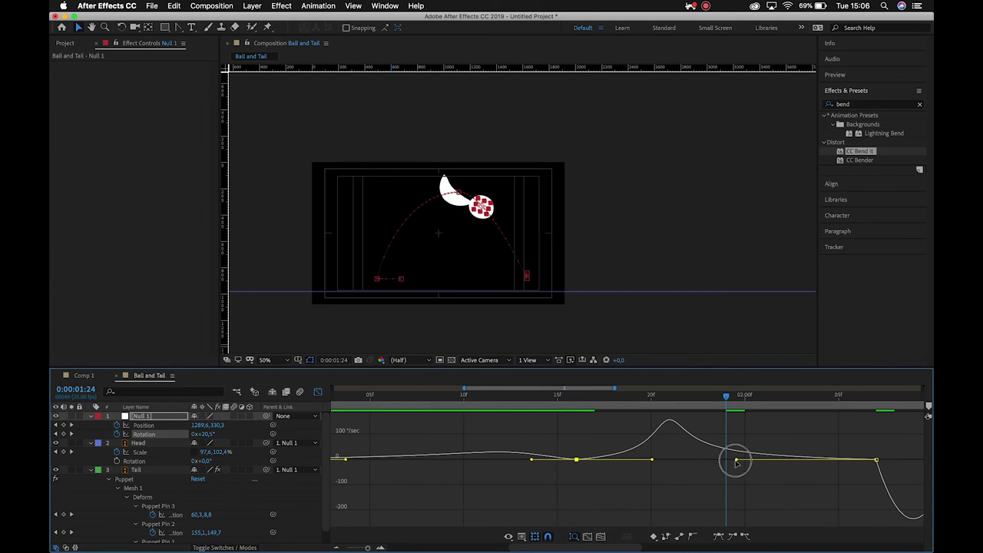
drag(736, 461, 750, 456)
click(574, 398)
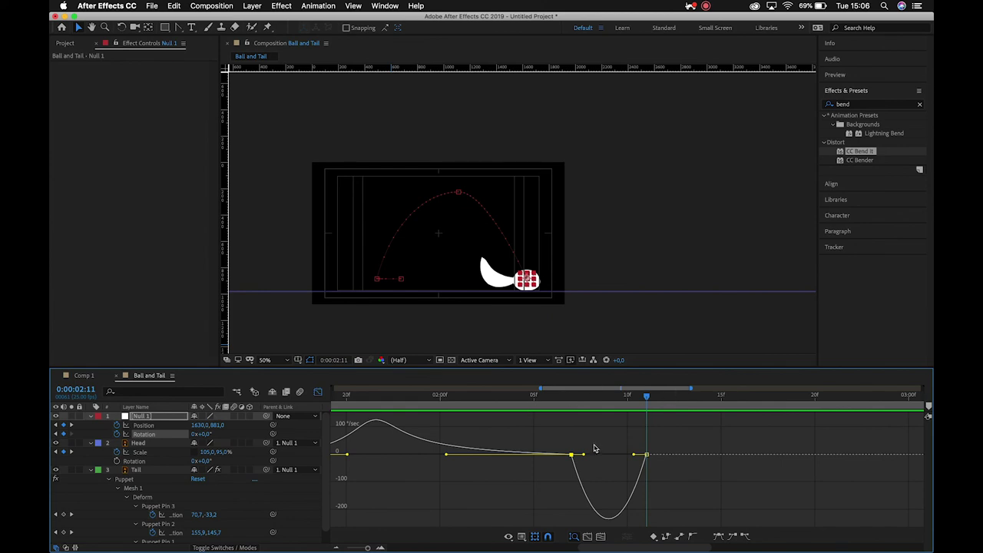
- Lengthen Null 1's rotation eases out of 0:00:02:07 and into 0:00:02:11 in the speed graph, and preview the landing
drag(583, 456, 612, 458)
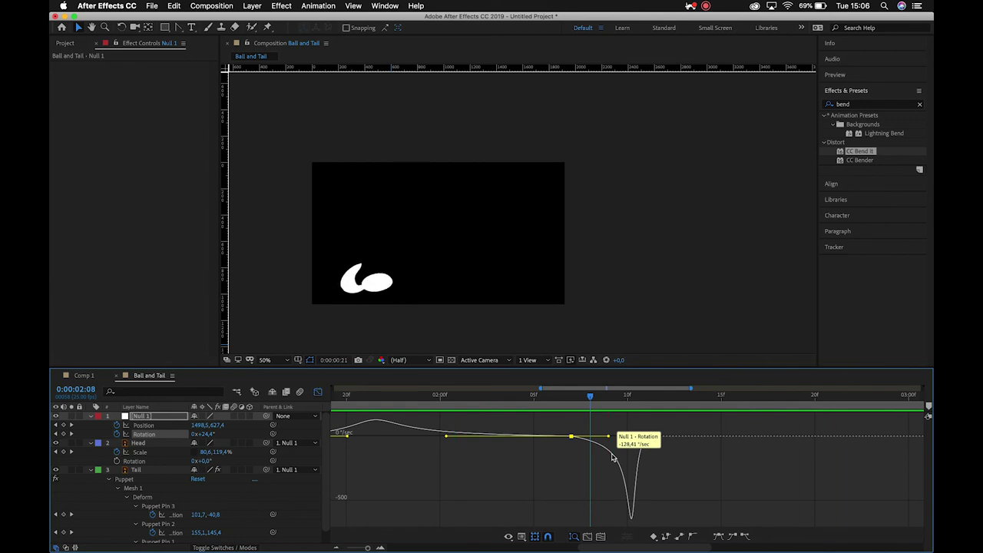
click(634, 438)
drag(635, 438, 614, 437)
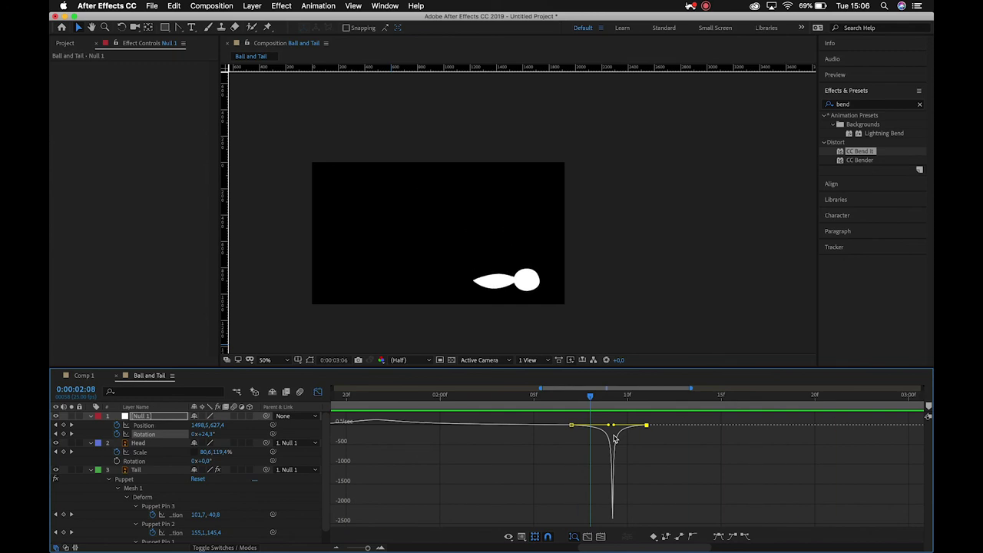
key(space)
- Return from the speed graph to the keyframe view of the whole composition, deselect everything, and set the current time to 0:00:00:05
click(318, 392)
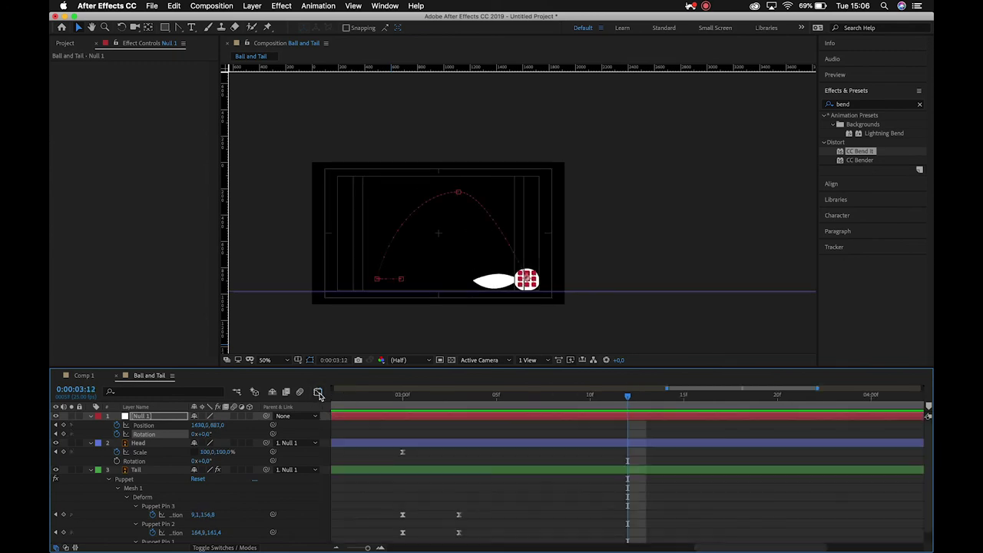
click(338, 549)
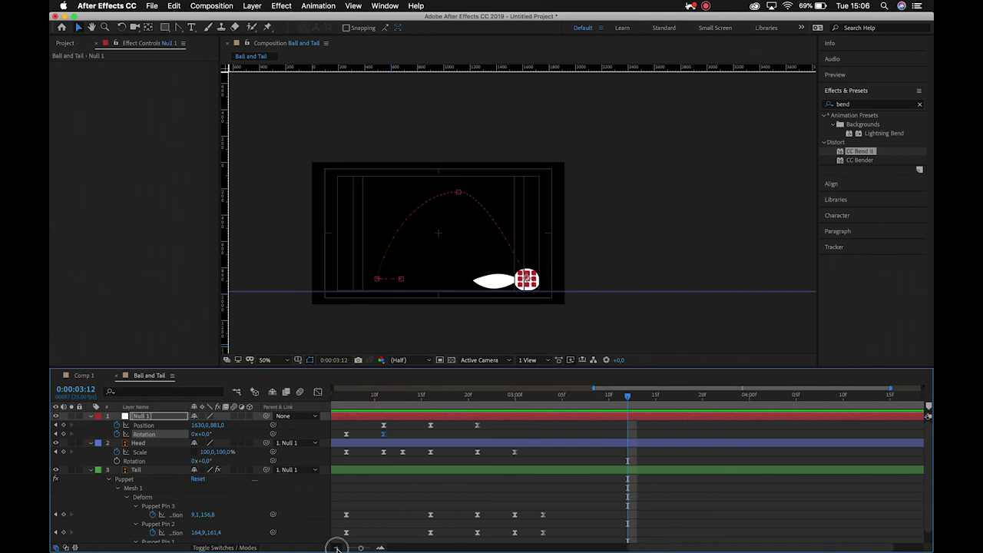
click(336, 548)
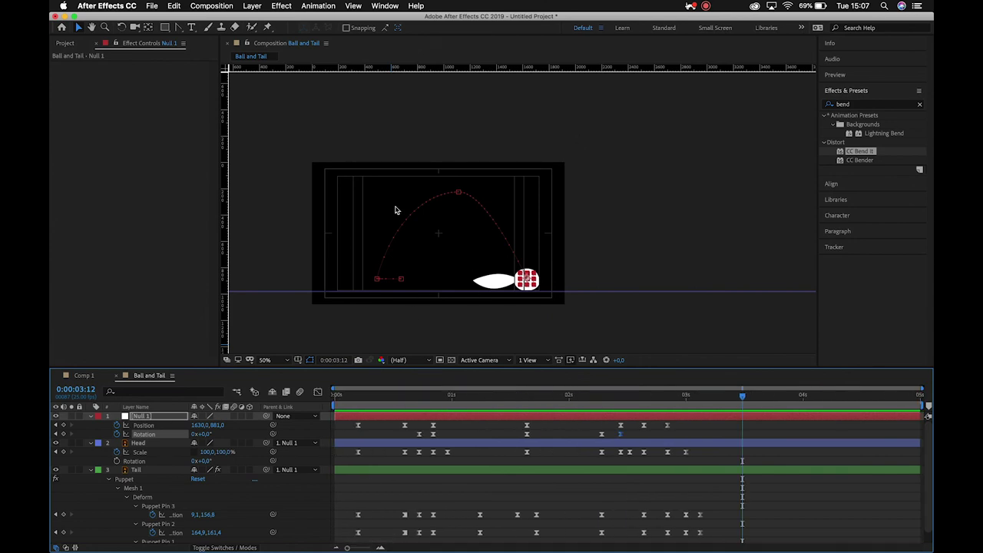
click(370, 505)
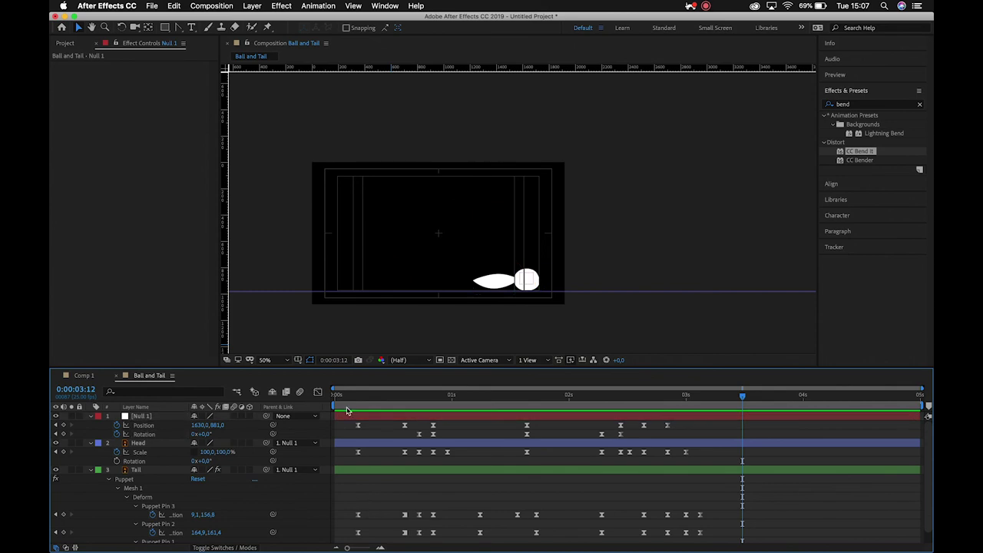
mouse_move(353, 403)
mouse_down()
mouse_move(342, 405)
mouse_move(368, 408)
mouse_move(358, 415)
mouse_up()
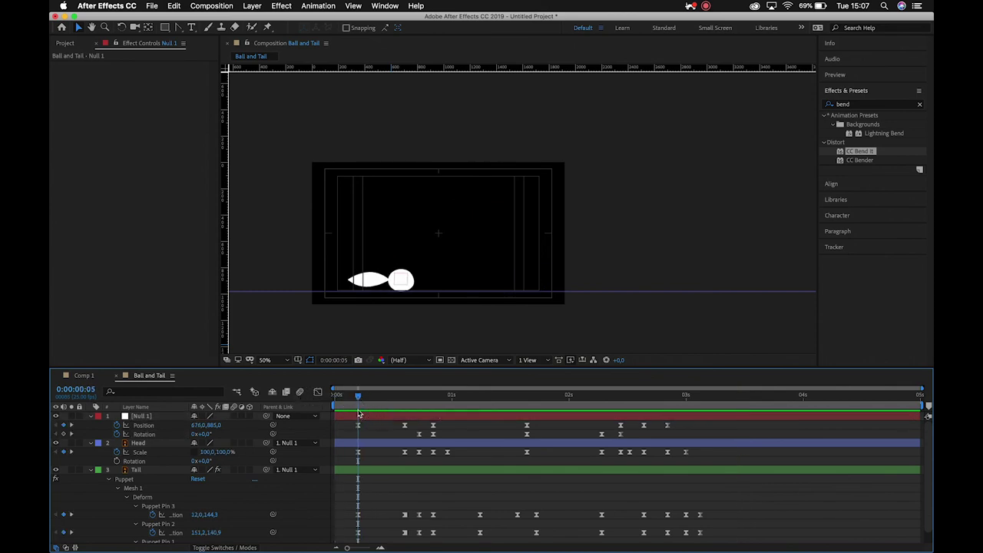